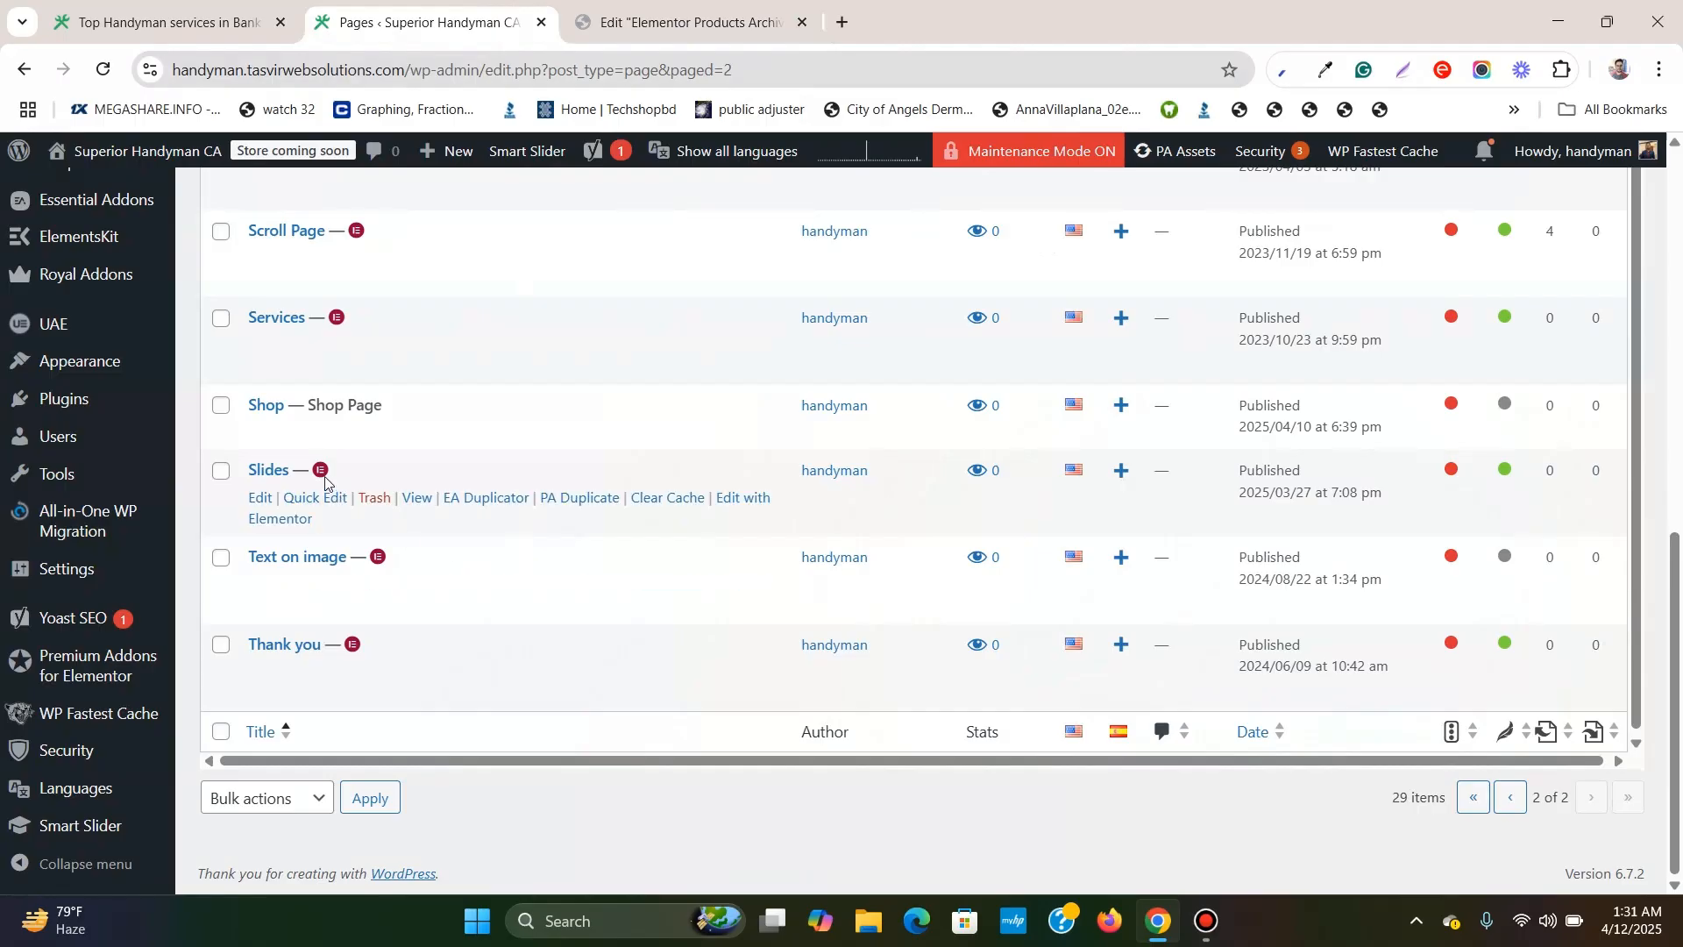
Open the live Shop page from the Pages list in a new tab and look through its default product layout.
{"action": "right_click", "coordinate": [417, 433]}
{"action": "left_click", "coordinate": [470, 464]}
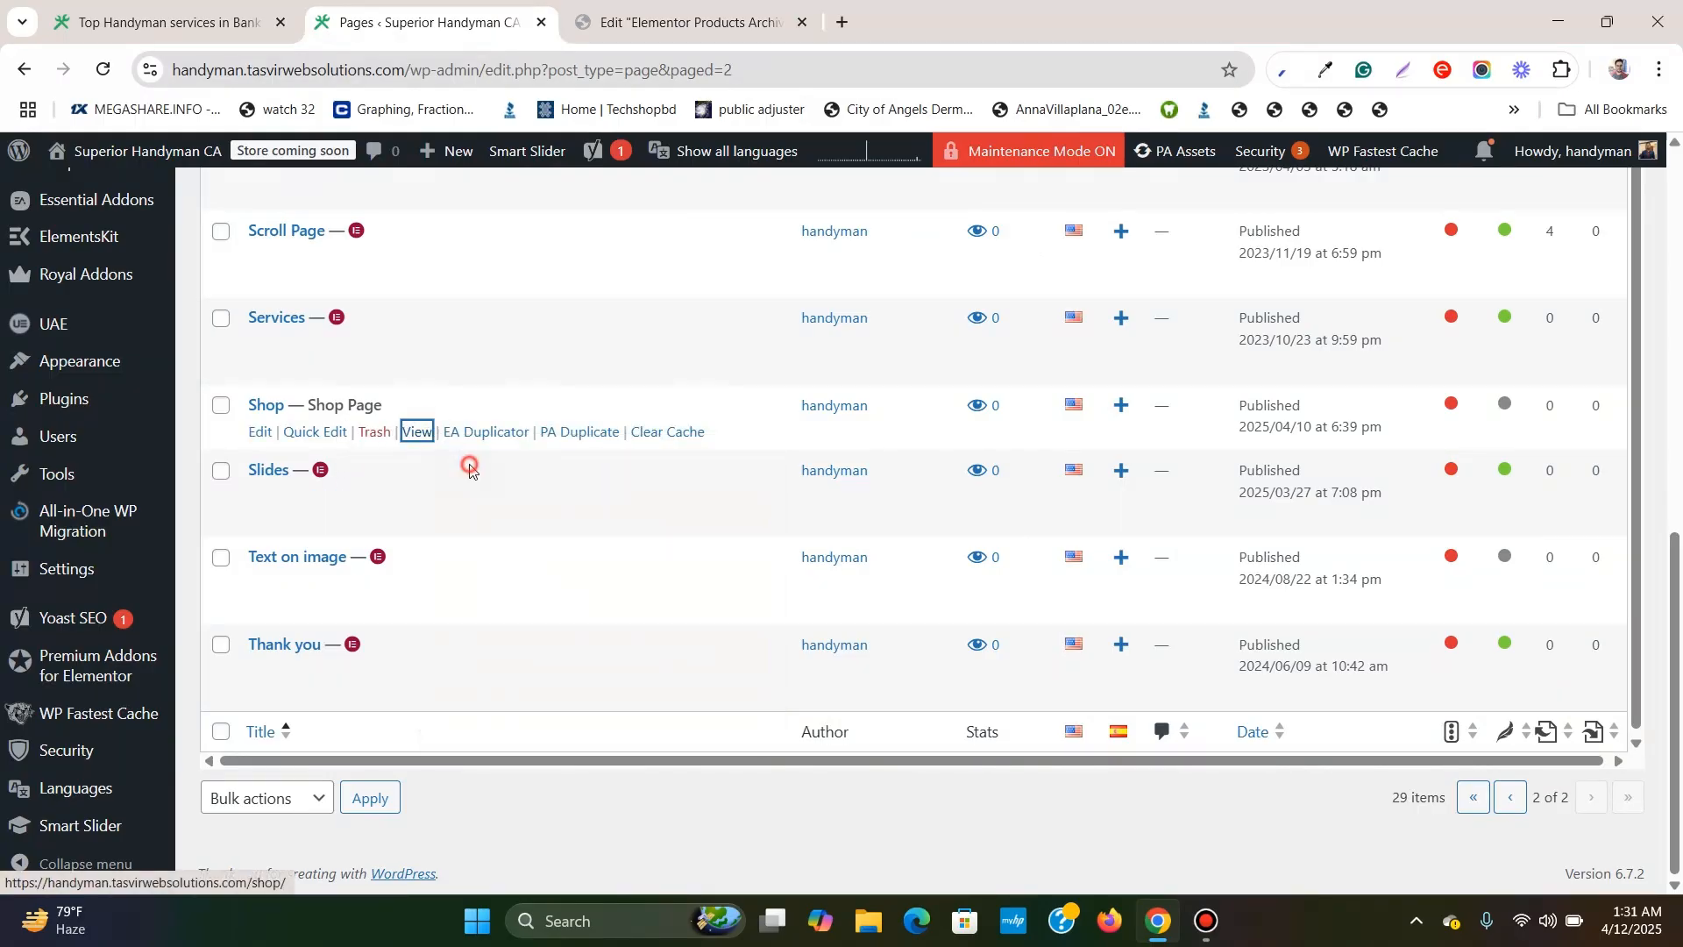
{"action": "left_click", "coordinate": [615, 8]}
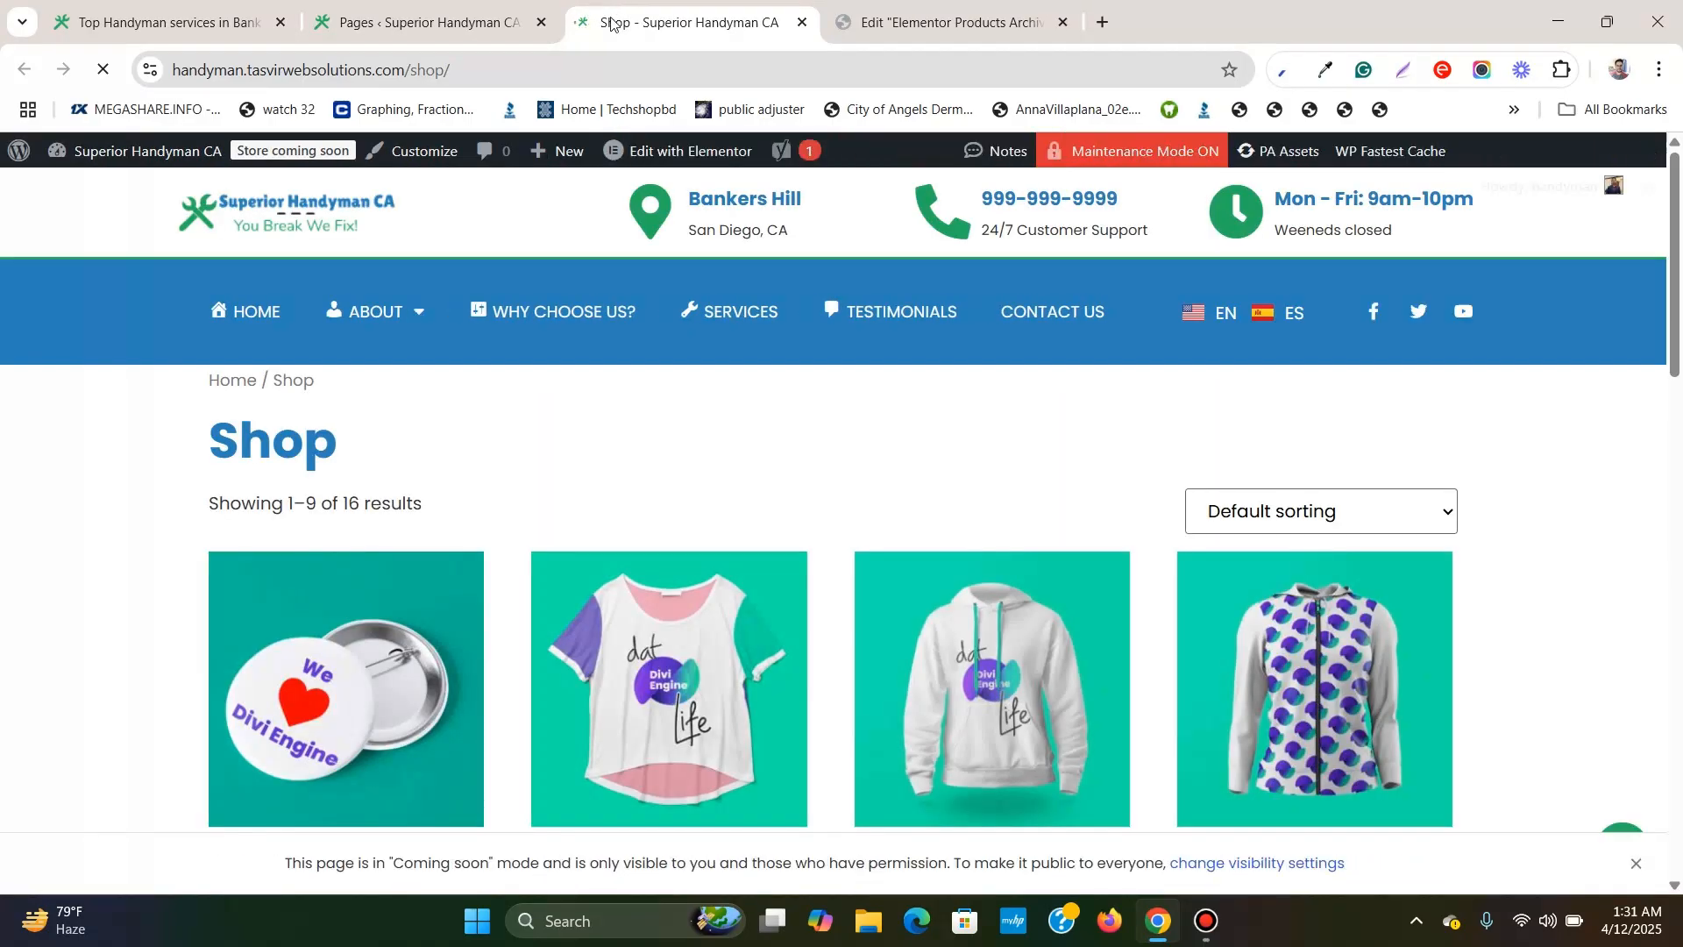
{"action": "scroll", "coordinate": [672, 412], "scroll_direction": "down", "scroll_amount": 10}
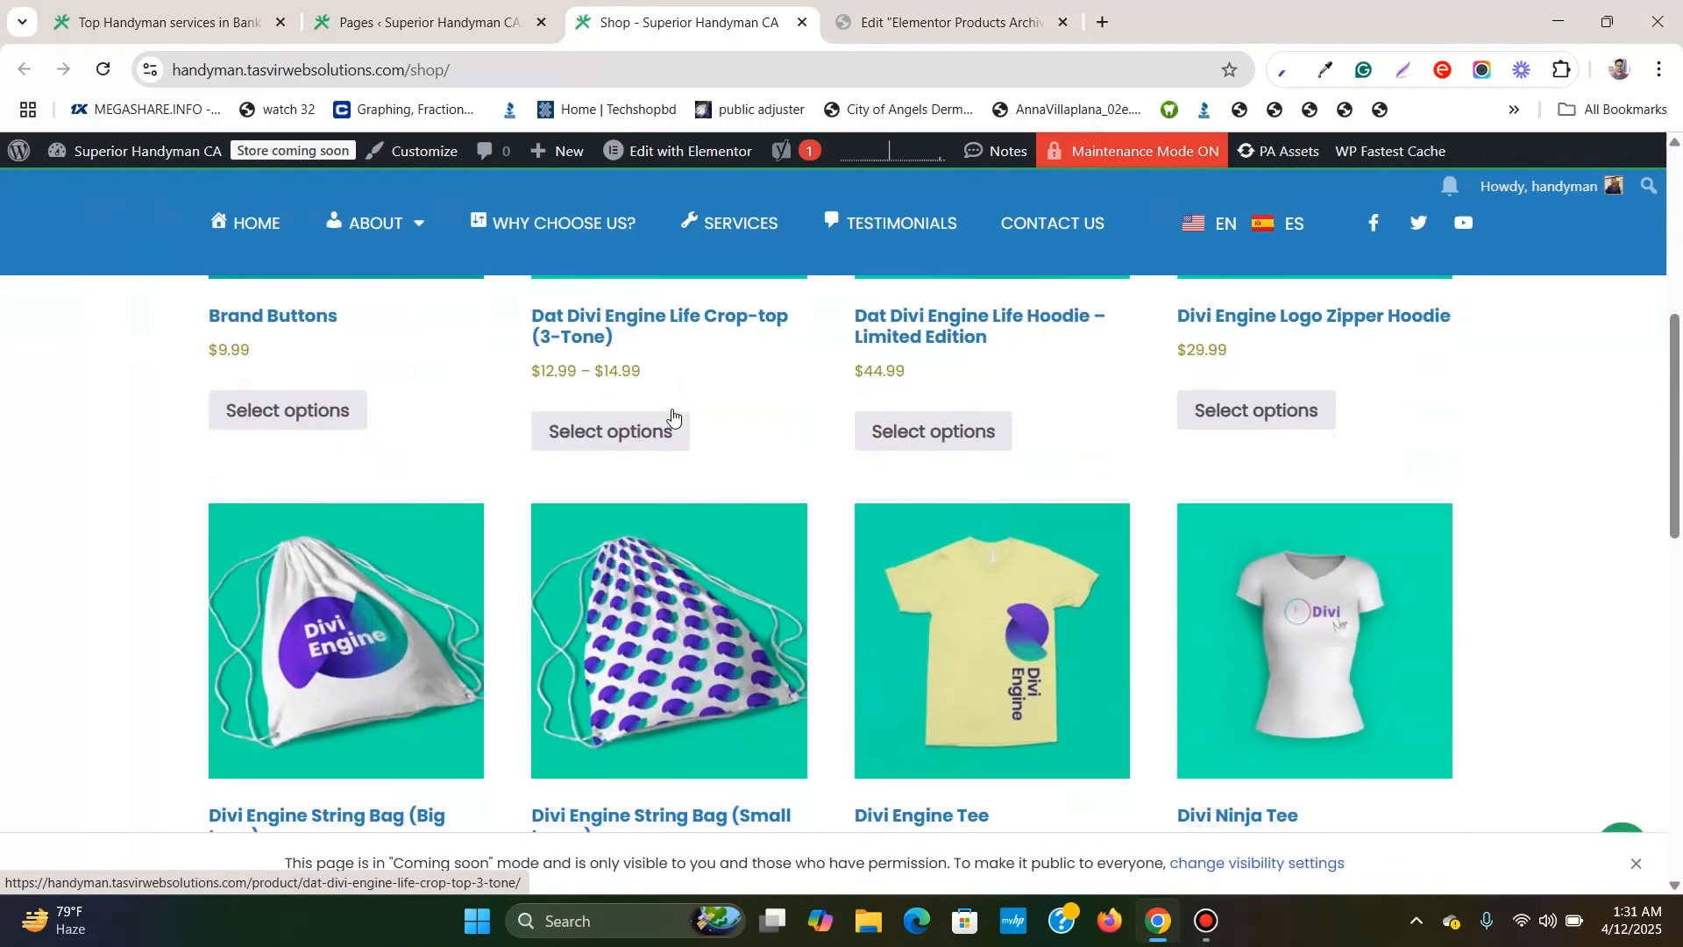
{"action": "scroll", "coordinate": [673, 415], "scroll_direction": "down", "scroll_amount": 8}
{"action": "scroll", "coordinate": [673, 416], "scroll_direction": "up", "scroll_amount": 17}
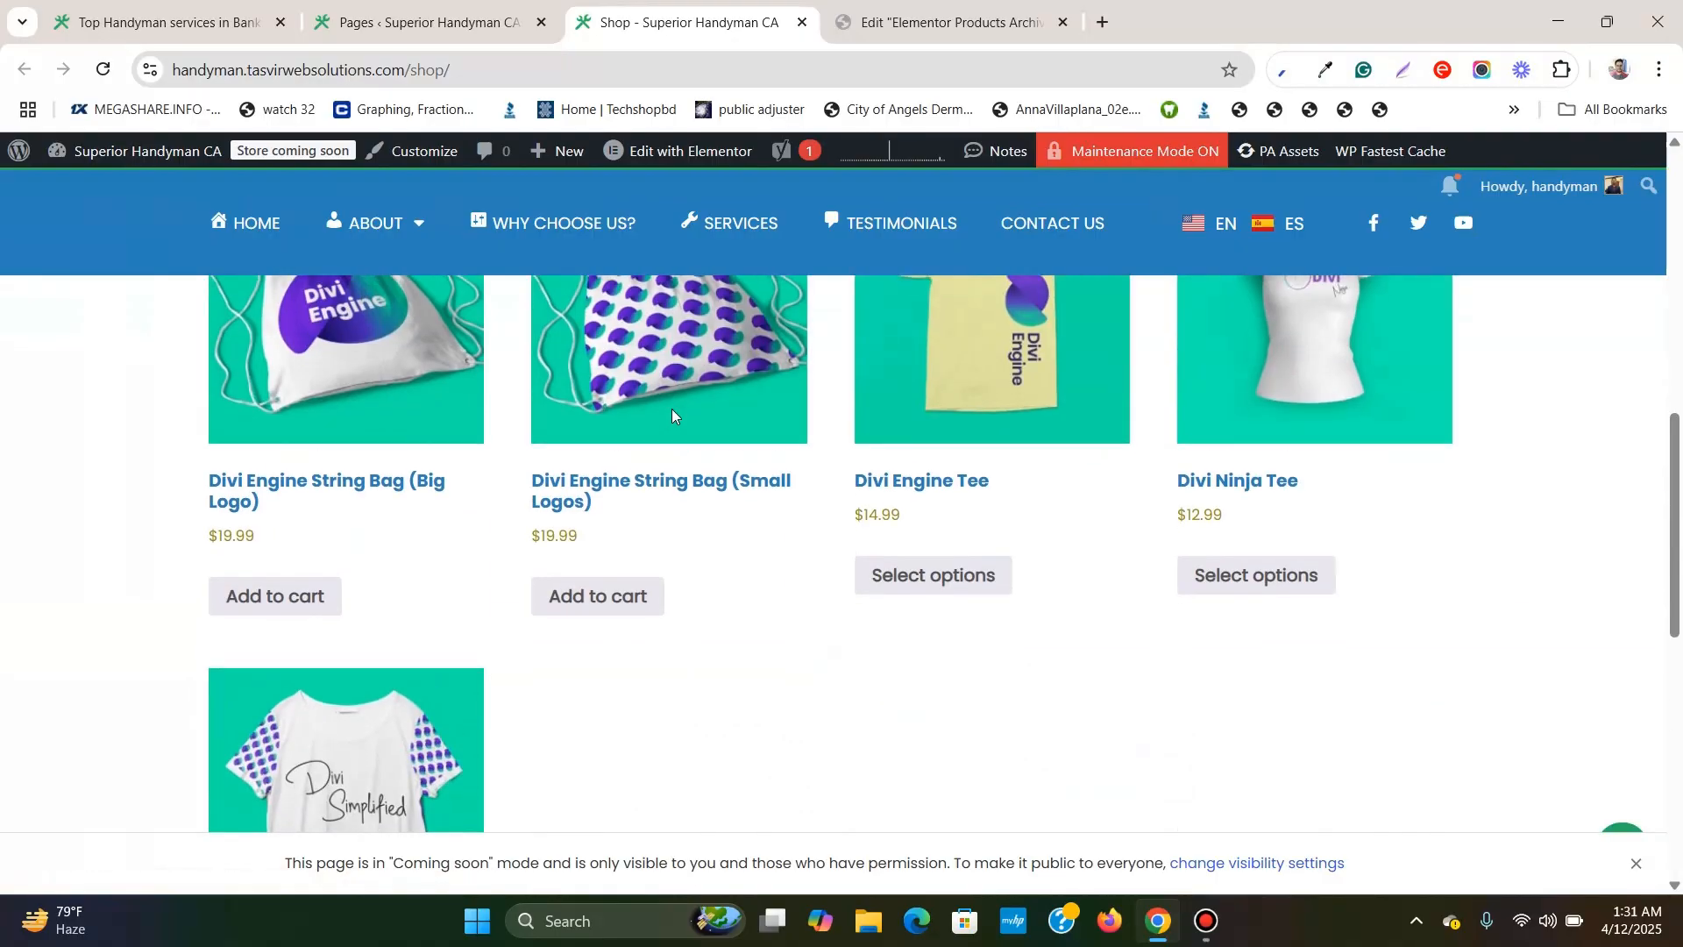
{"action": "scroll", "coordinate": [500, 391], "scroll_direction": "up", "scroll_amount": 2}
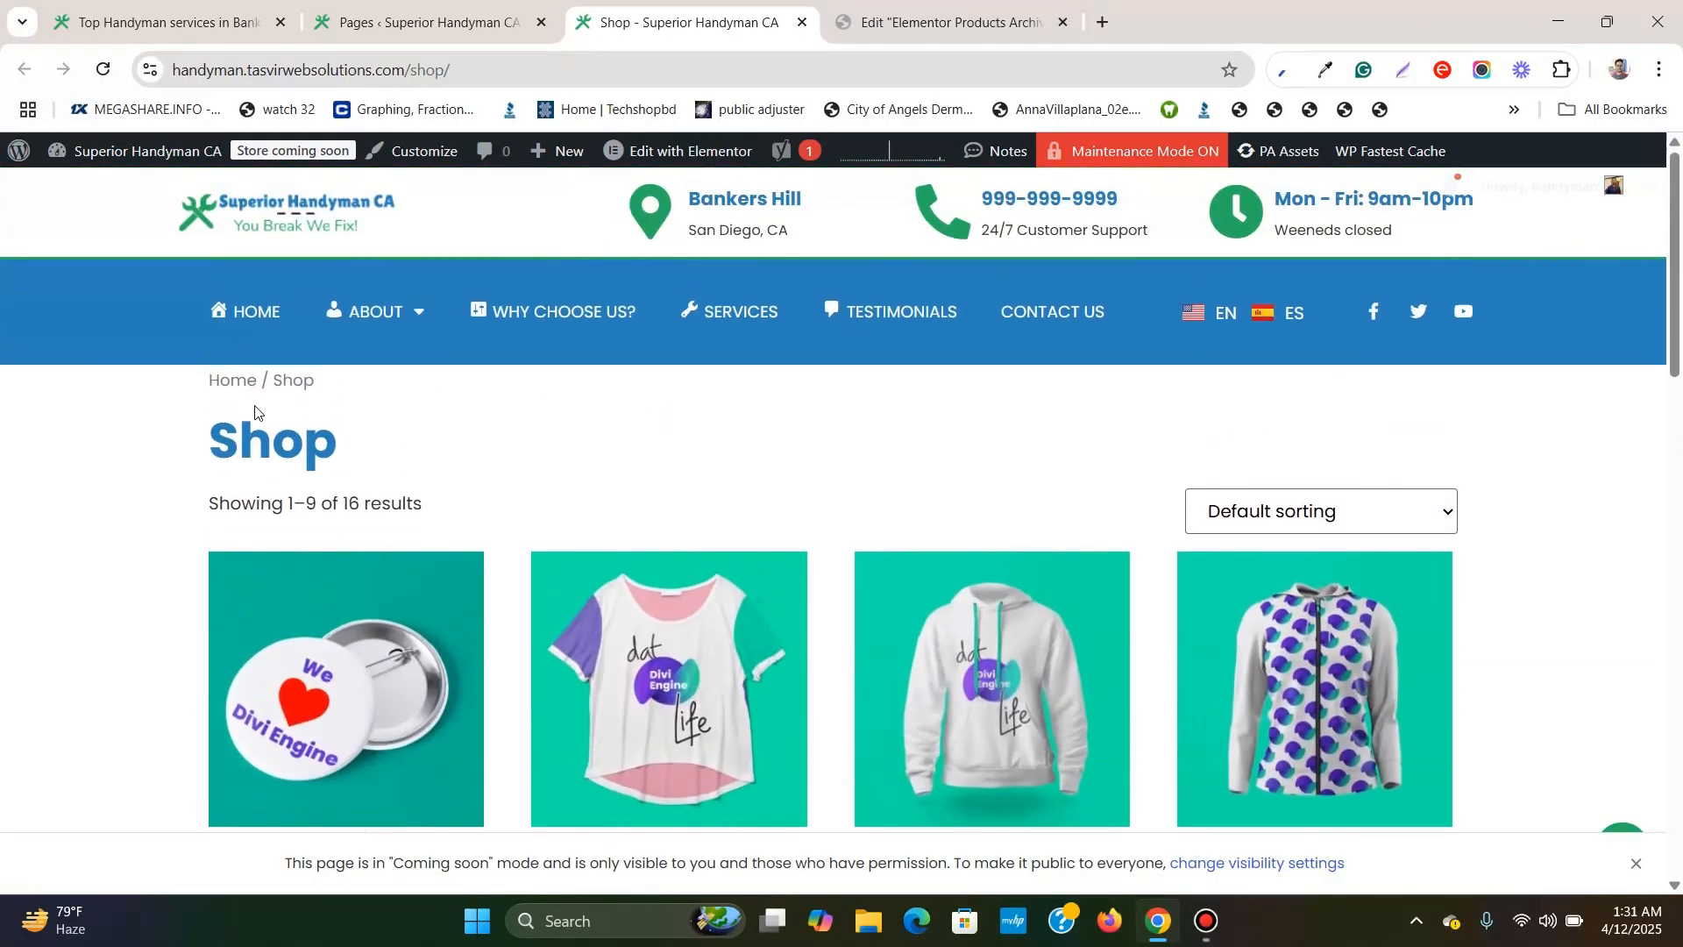
{"action": "scroll", "coordinate": [1125, 614], "scroll_direction": "down", "scroll_amount": 15}
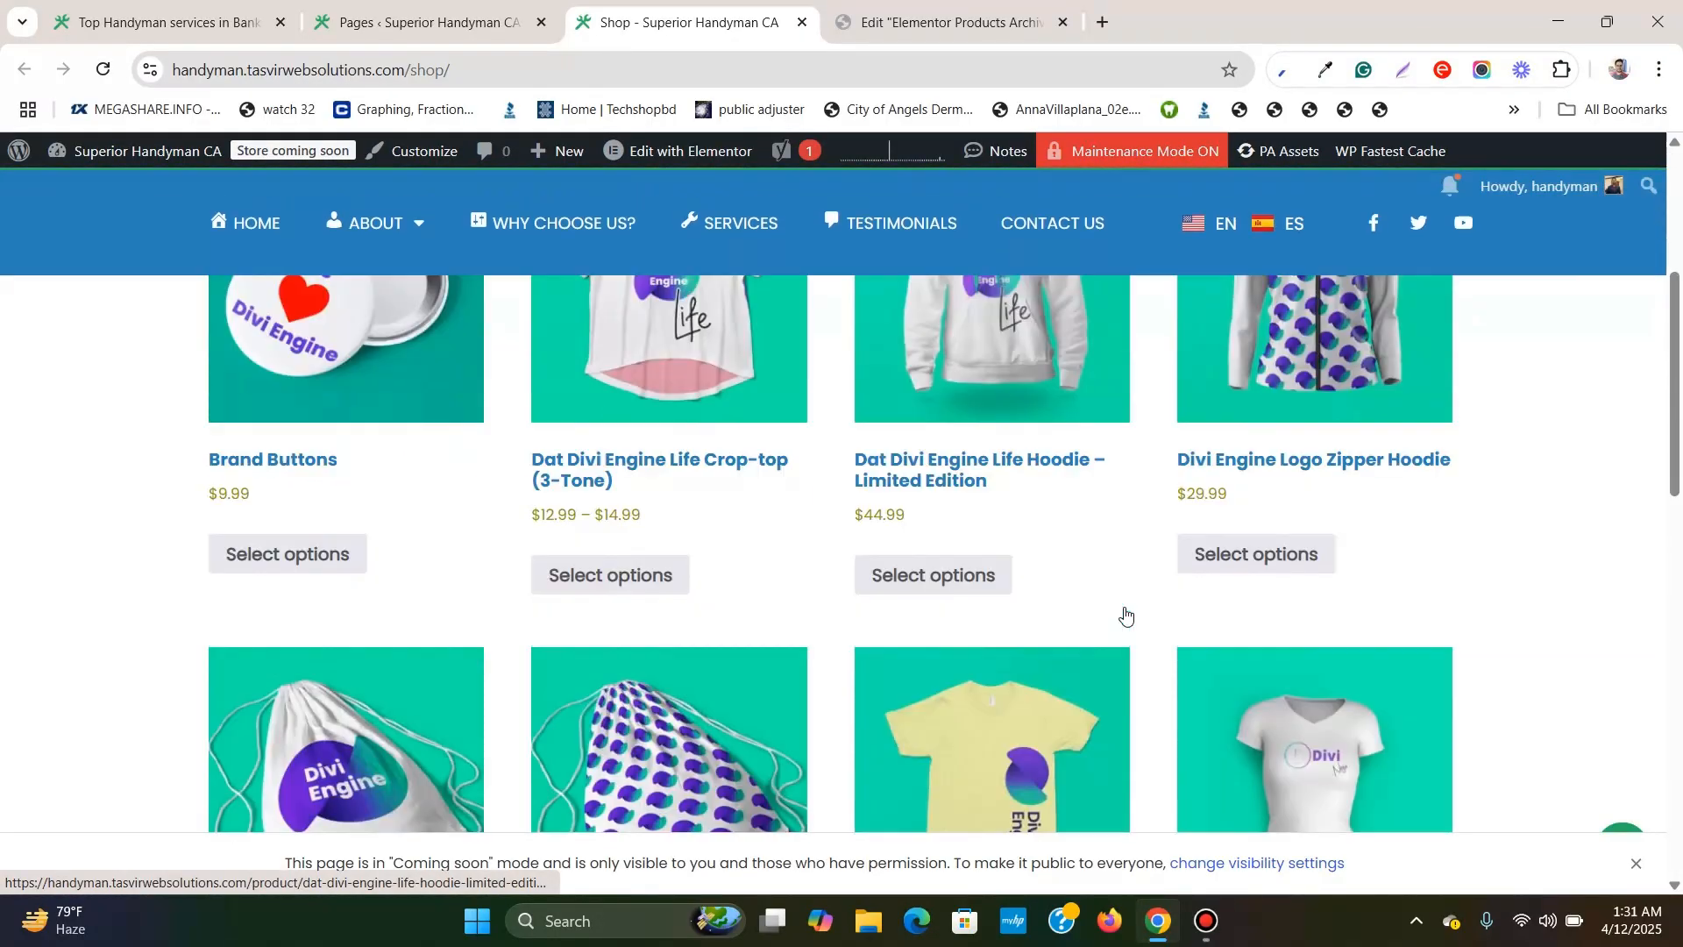
{"action": "scroll", "coordinate": [1125, 614], "scroll_direction": "down", "scroll_amount": 4}
{"action": "scroll", "coordinate": [1125, 614], "scroll_direction": "up", "scroll_amount": 18}
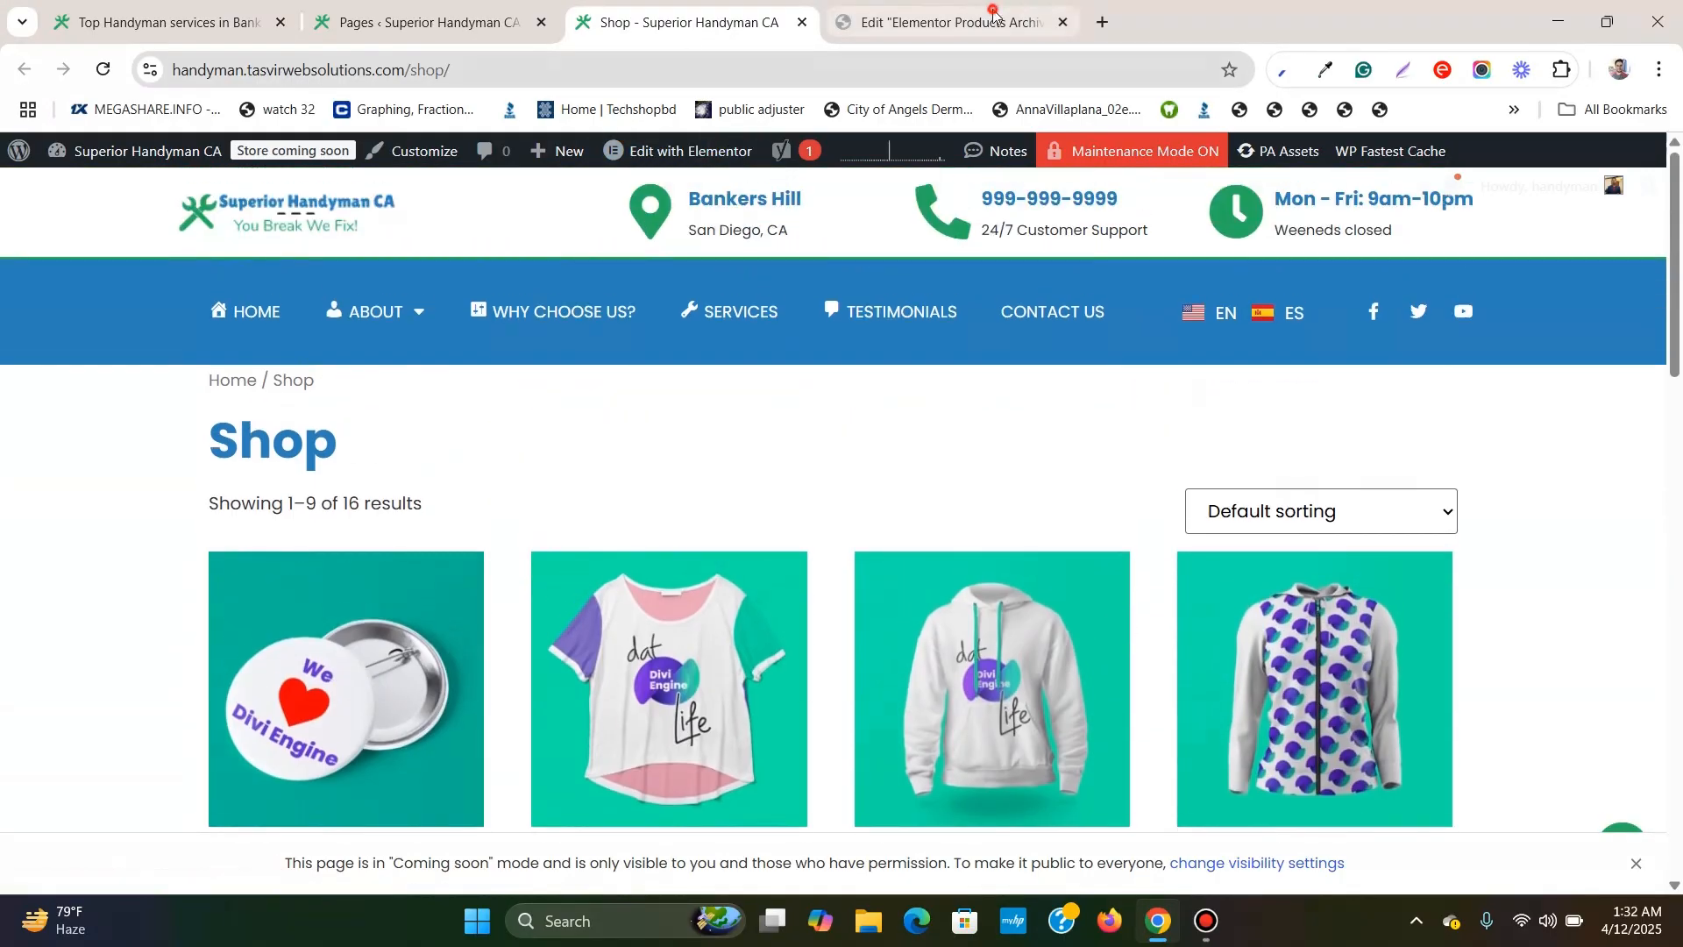
Switch to the Elementor products archive template and look through the custom shop design from banner to pagination.
{"action": "left_click", "coordinate": [947, 22]}
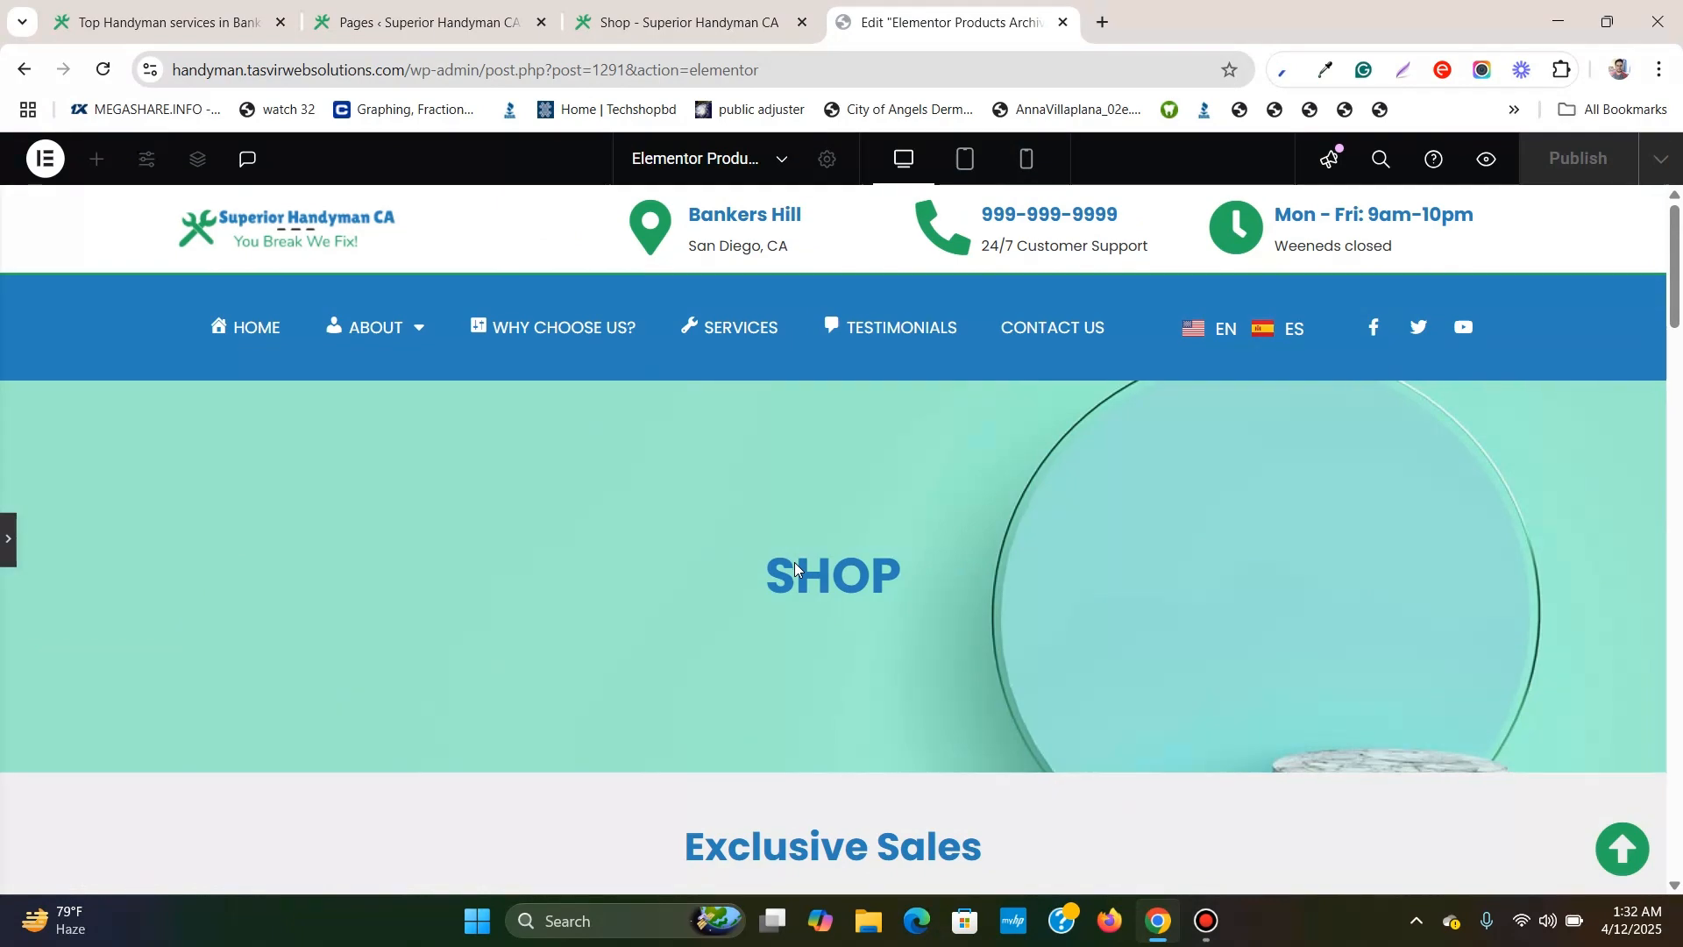
{"action": "scroll", "coordinate": [795, 565], "scroll_direction": "down", "scroll_amount": 3}
{"action": "scroll", "coordinate": [795, 563], "scroll_direction": "down", "scroll_amount": 4}
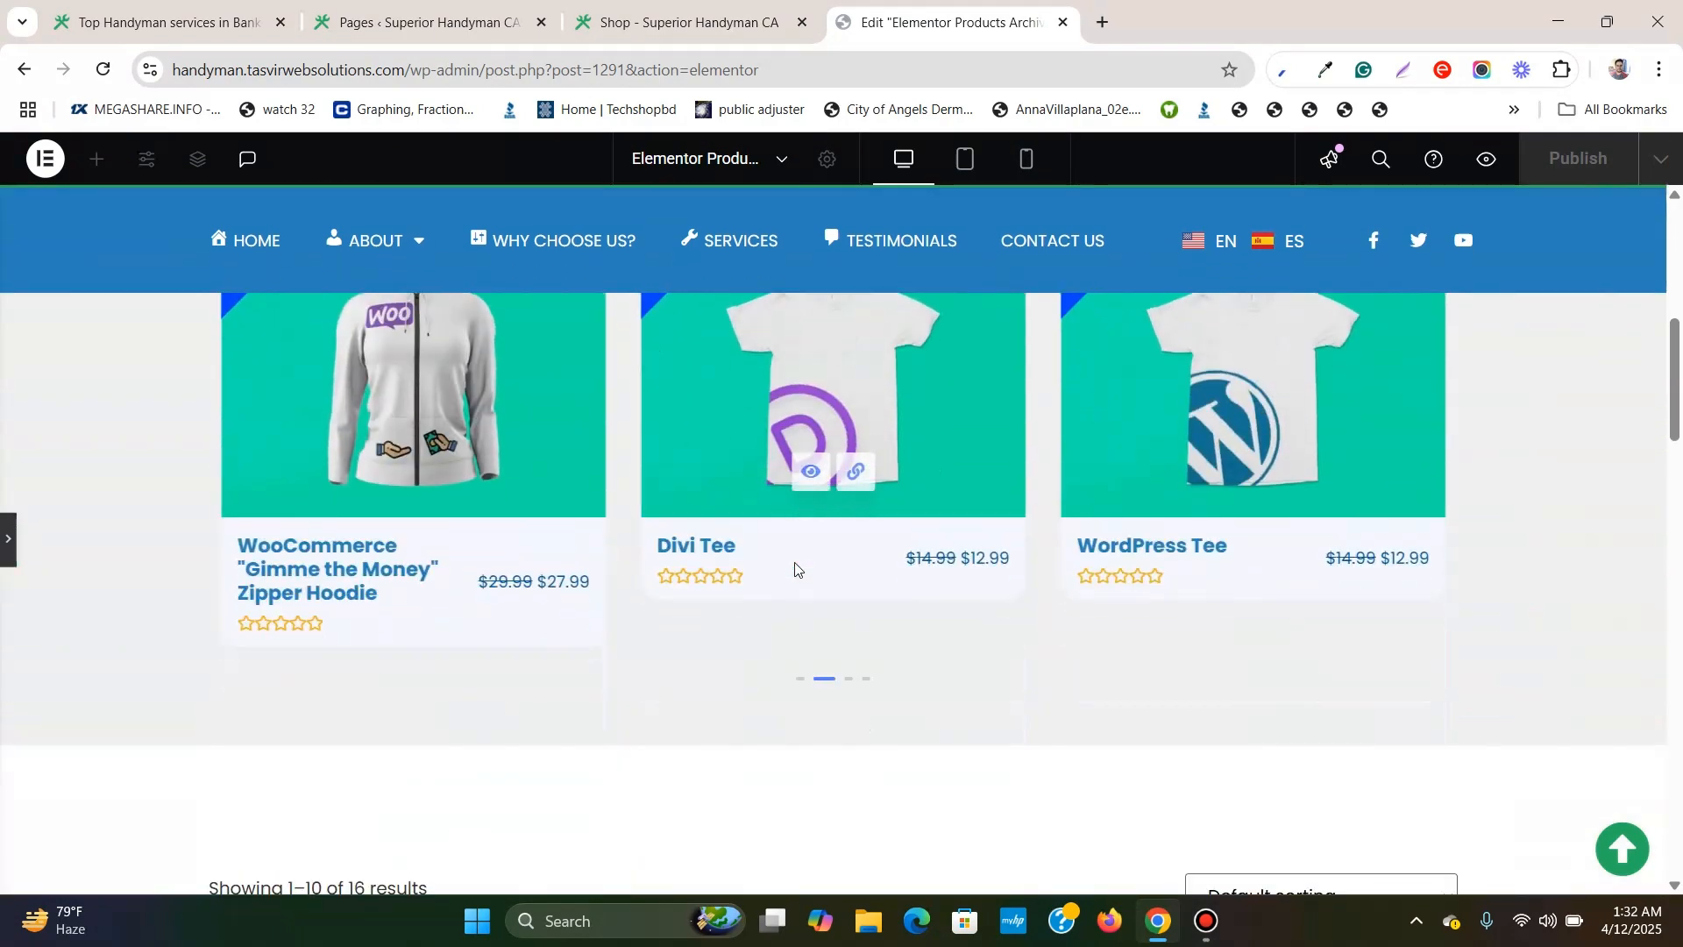
{"action": "scroll", "coordinate": [796, 564], "scroll_direction": "down", "scroll_amount": 3}
{"action": "scroll", "coordinate": [796, 565], "scroll_direction": "down", "scroll_amount": 5}
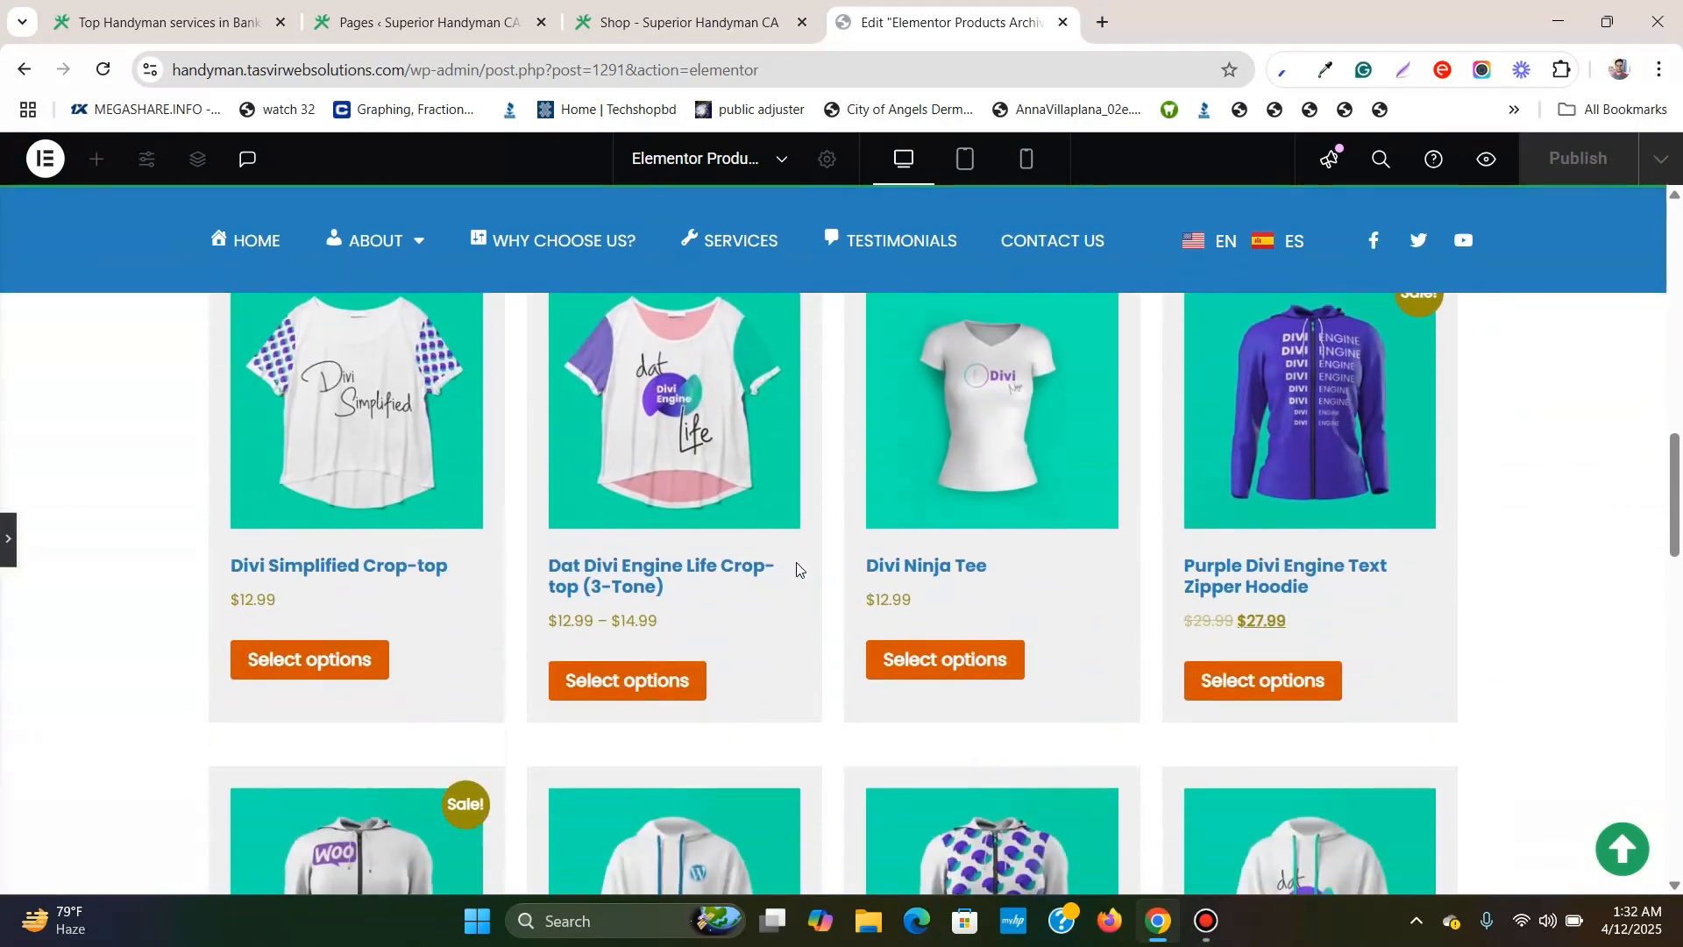
{"action": "scroll", "coordinate": [797, 570], "scroll_direction": "down", "scroll_amount": 2}
{"action": "scroll", "coordinate": [798, 570], "scroll_direction": "down", "scroll_amount": 10}
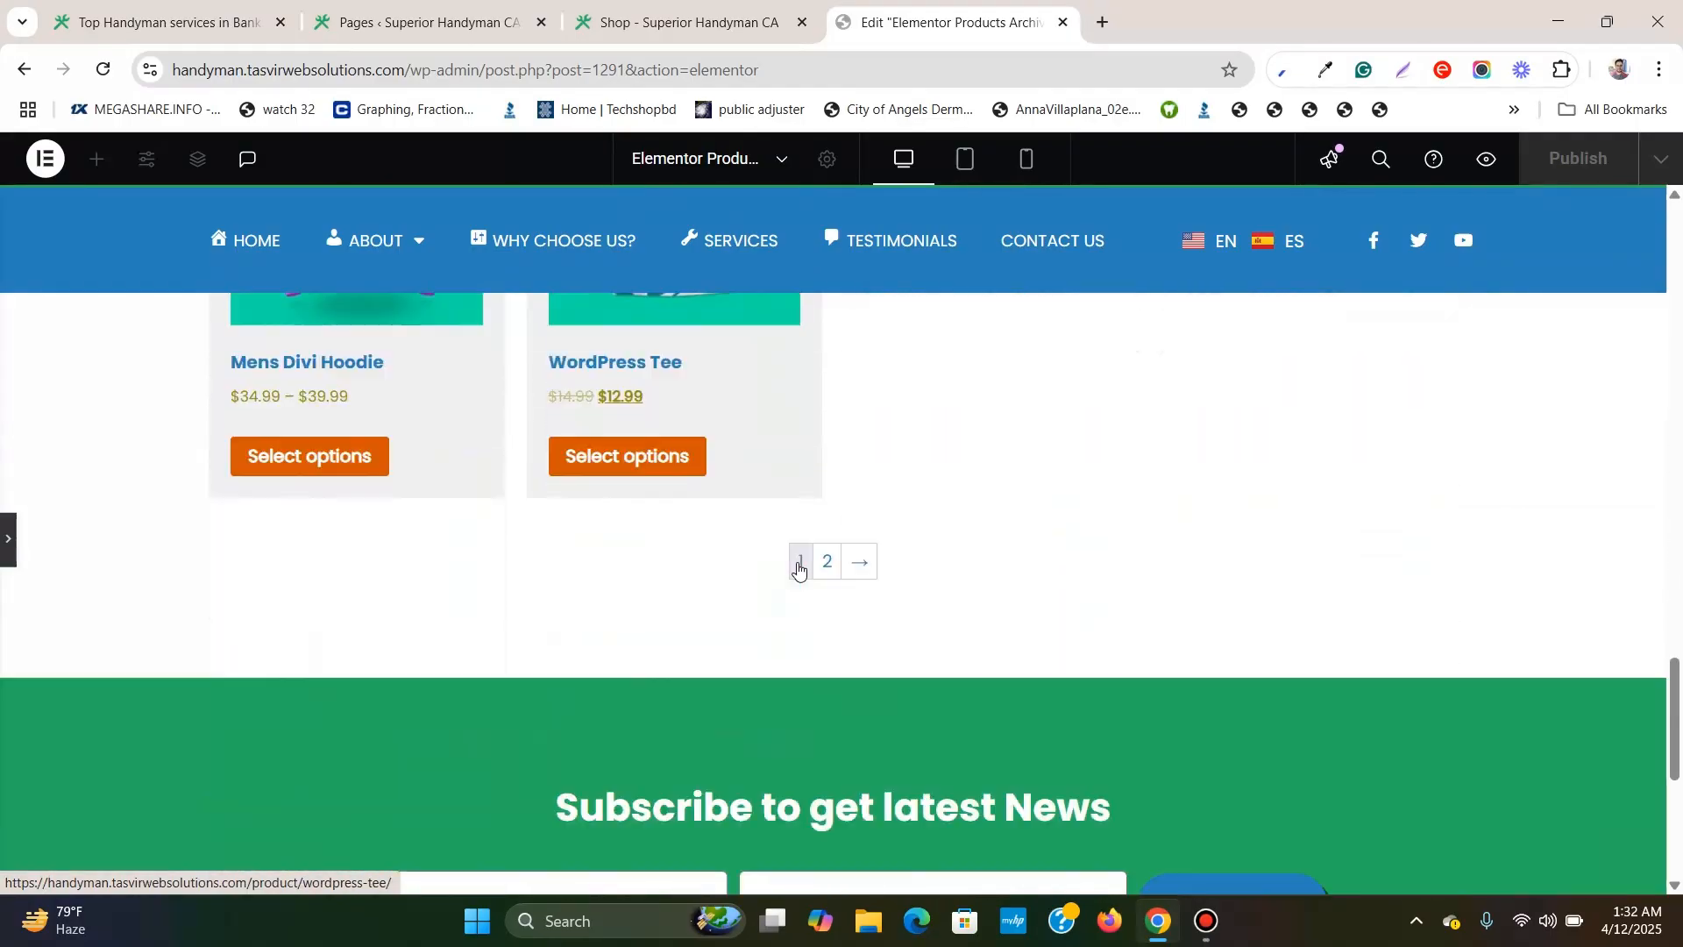
{"action": "scroll", "coordinate": [797, 565], "scroll_direction": "up", "scroll_amount": 20}
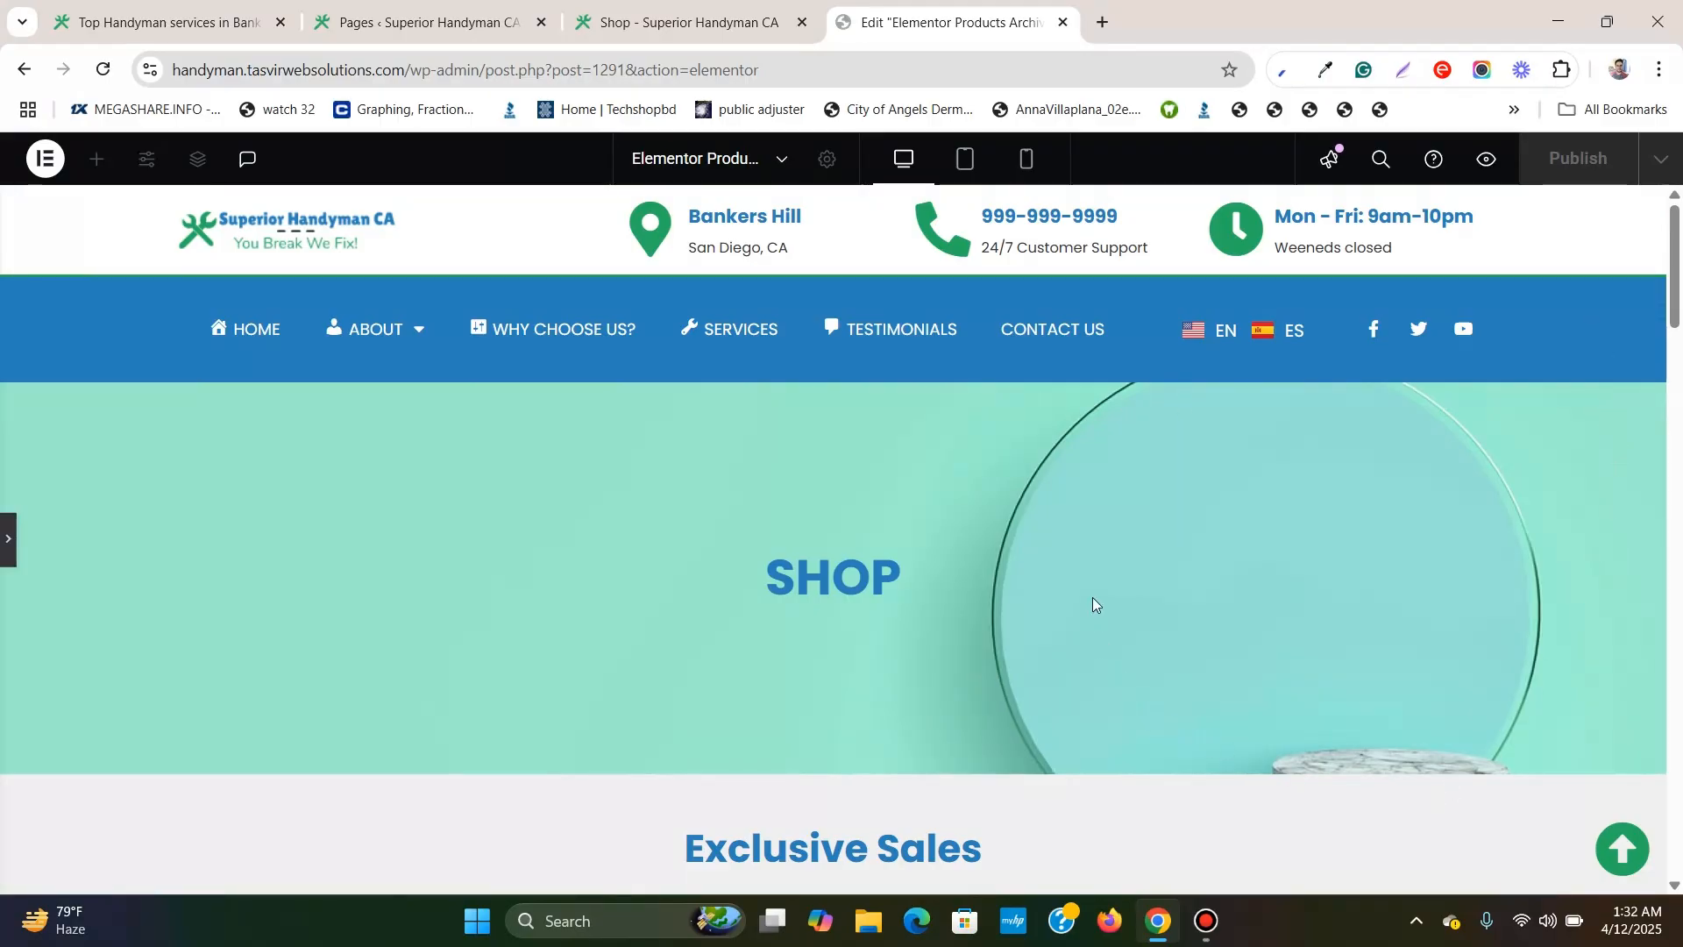
Examine the banner and the Exclusive Sales product carousel in the custom shop template.
{"action": "scroll", "coordinate": [881, 571], "scroll_direction": "down", "scroll_amount": 5}
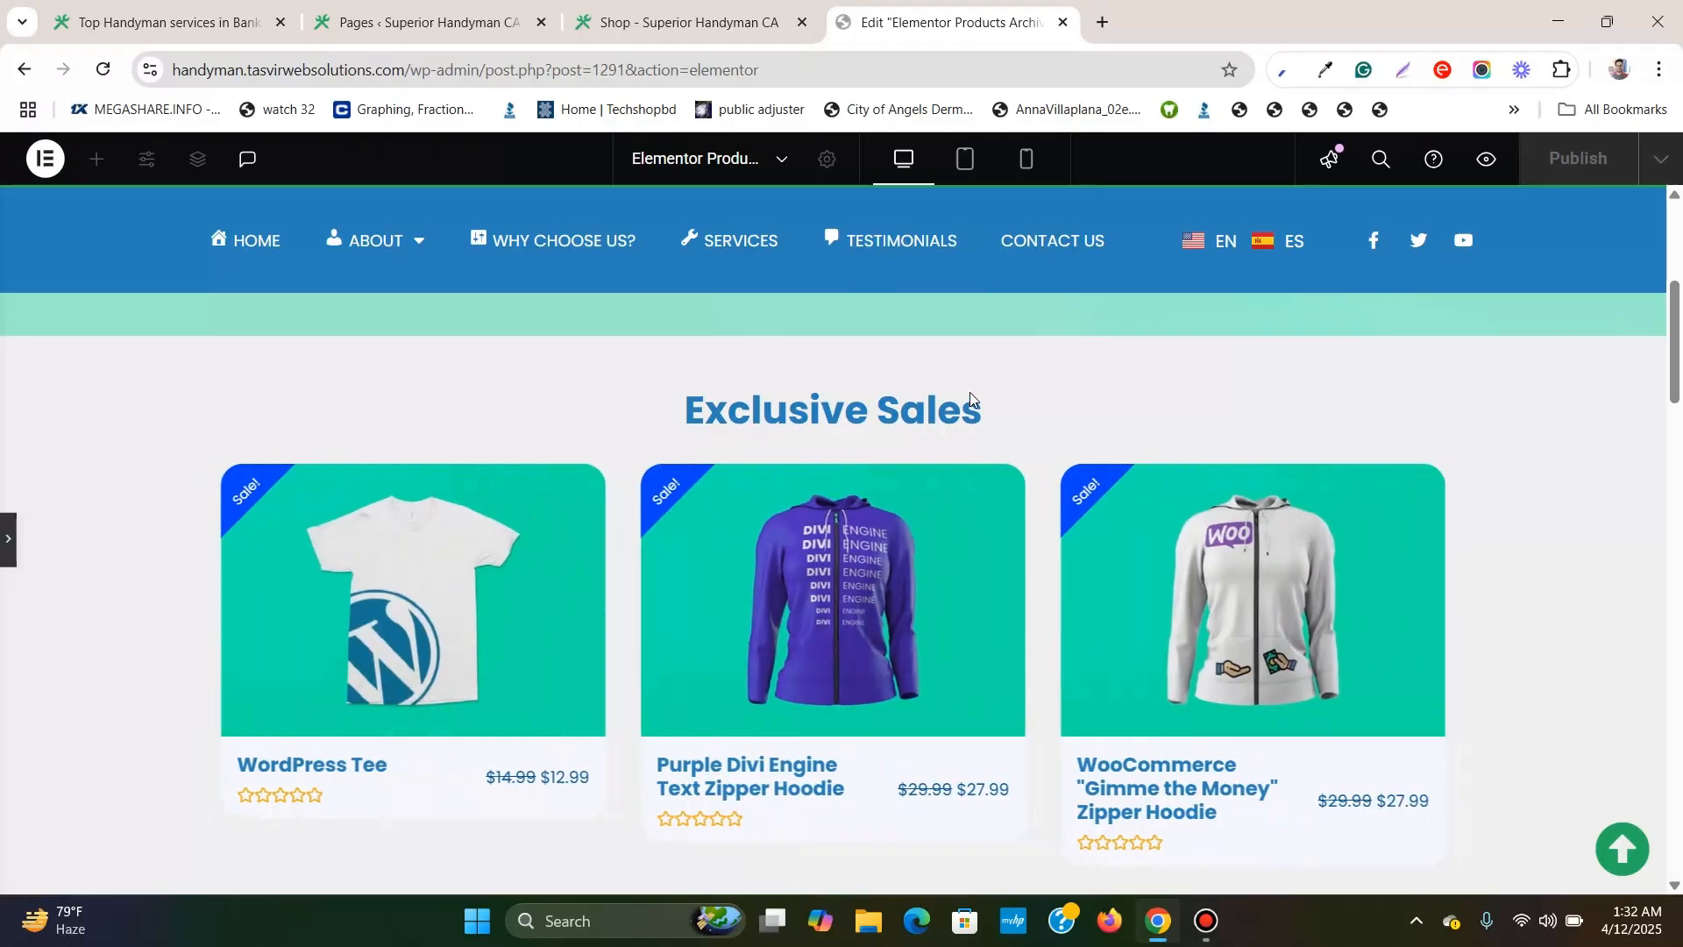
{"action": "scroll", "coordinate": [969, 399], "scroll_direction": "down", "scroll_amount": 1}
{"action": "scroll", "coordinate": [693, 412], "scroll_direction": "up", "scroll_amount": 2}
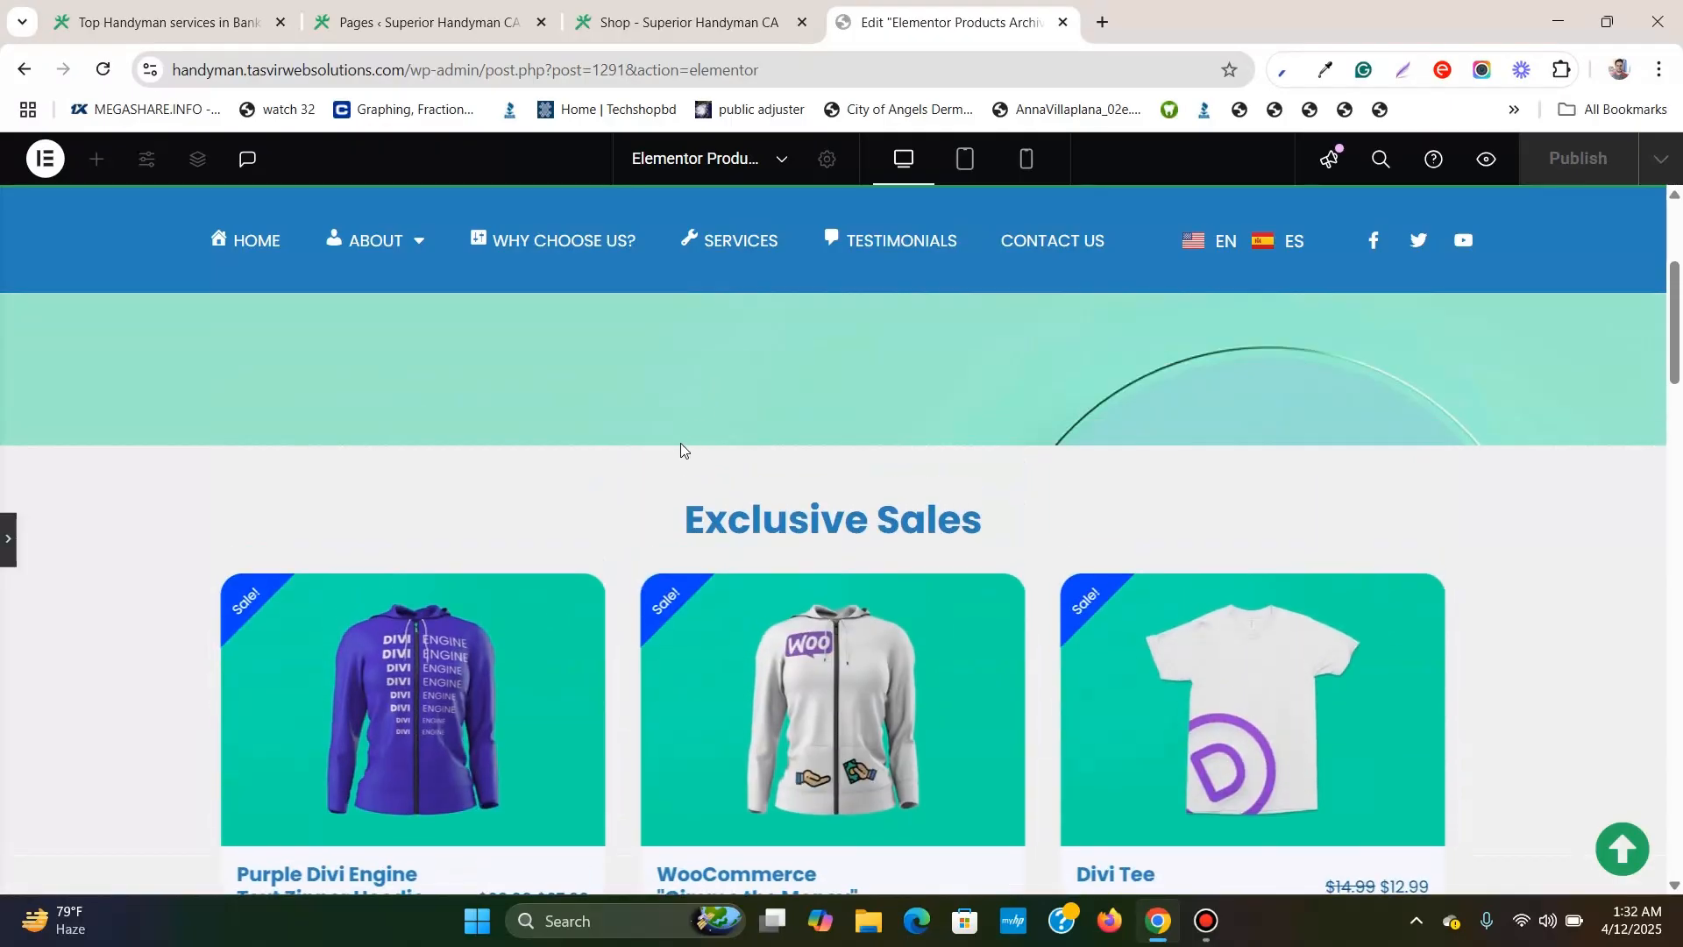
{"action": "scroll", "coordinate": [680, 444], "scroll_direction": "down", "scroll_amount": 1}
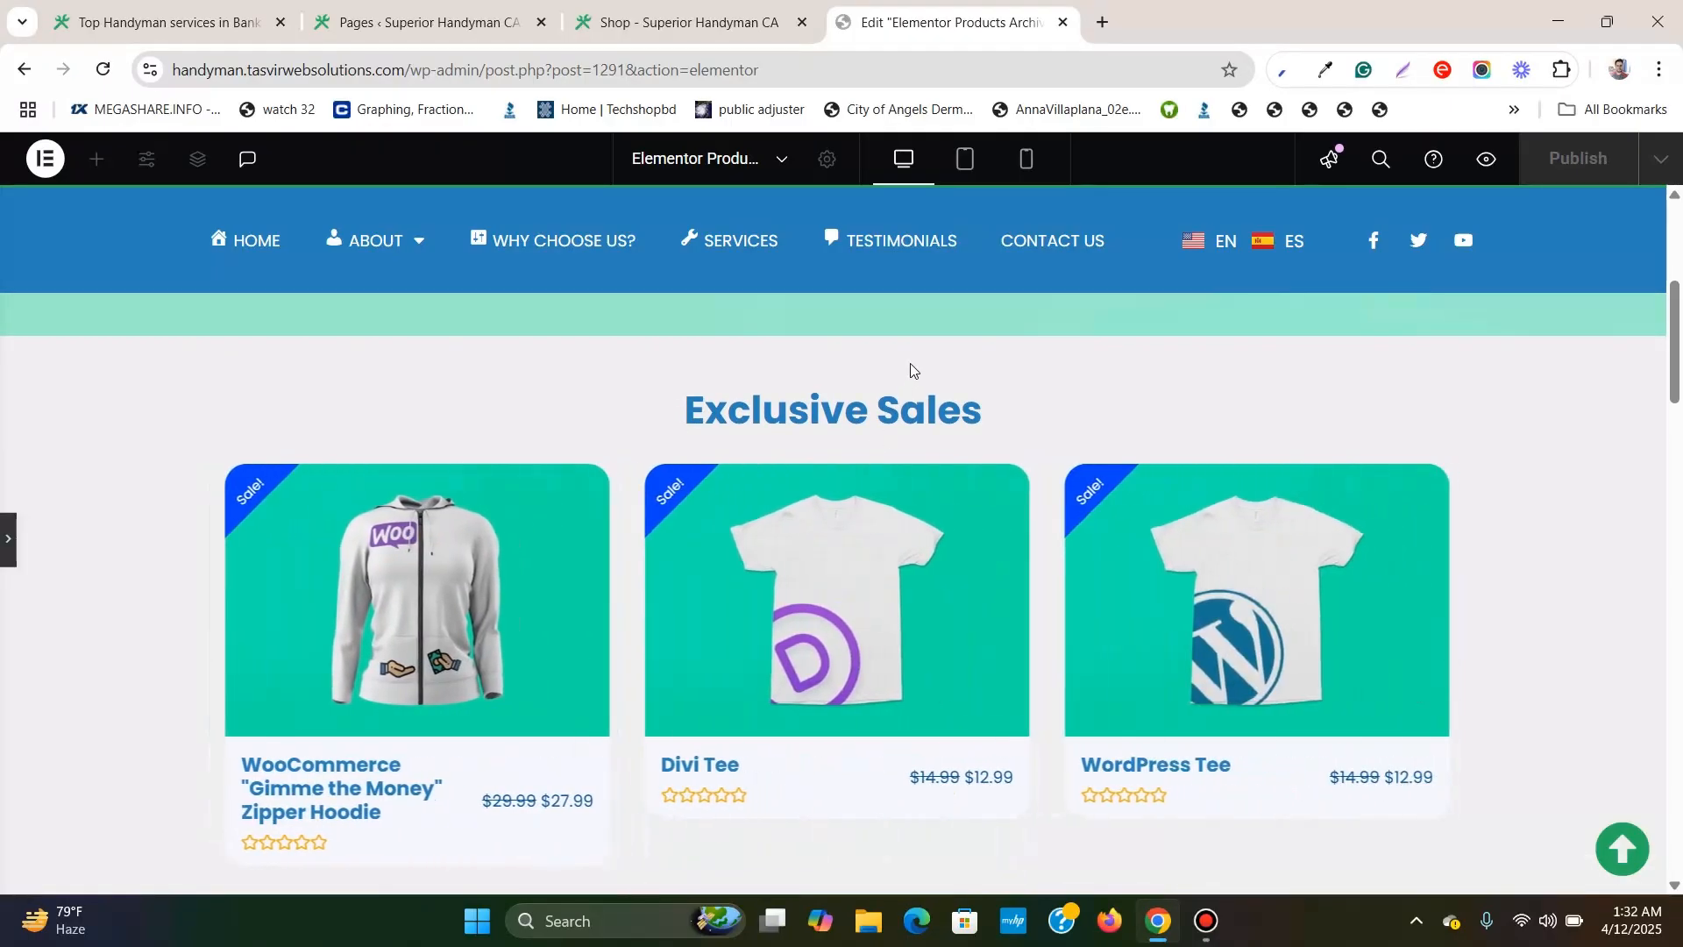
{"action": "scroll", "coordinate": [803, 428], "scroll_direction": "down", "scroll_amount": 1}
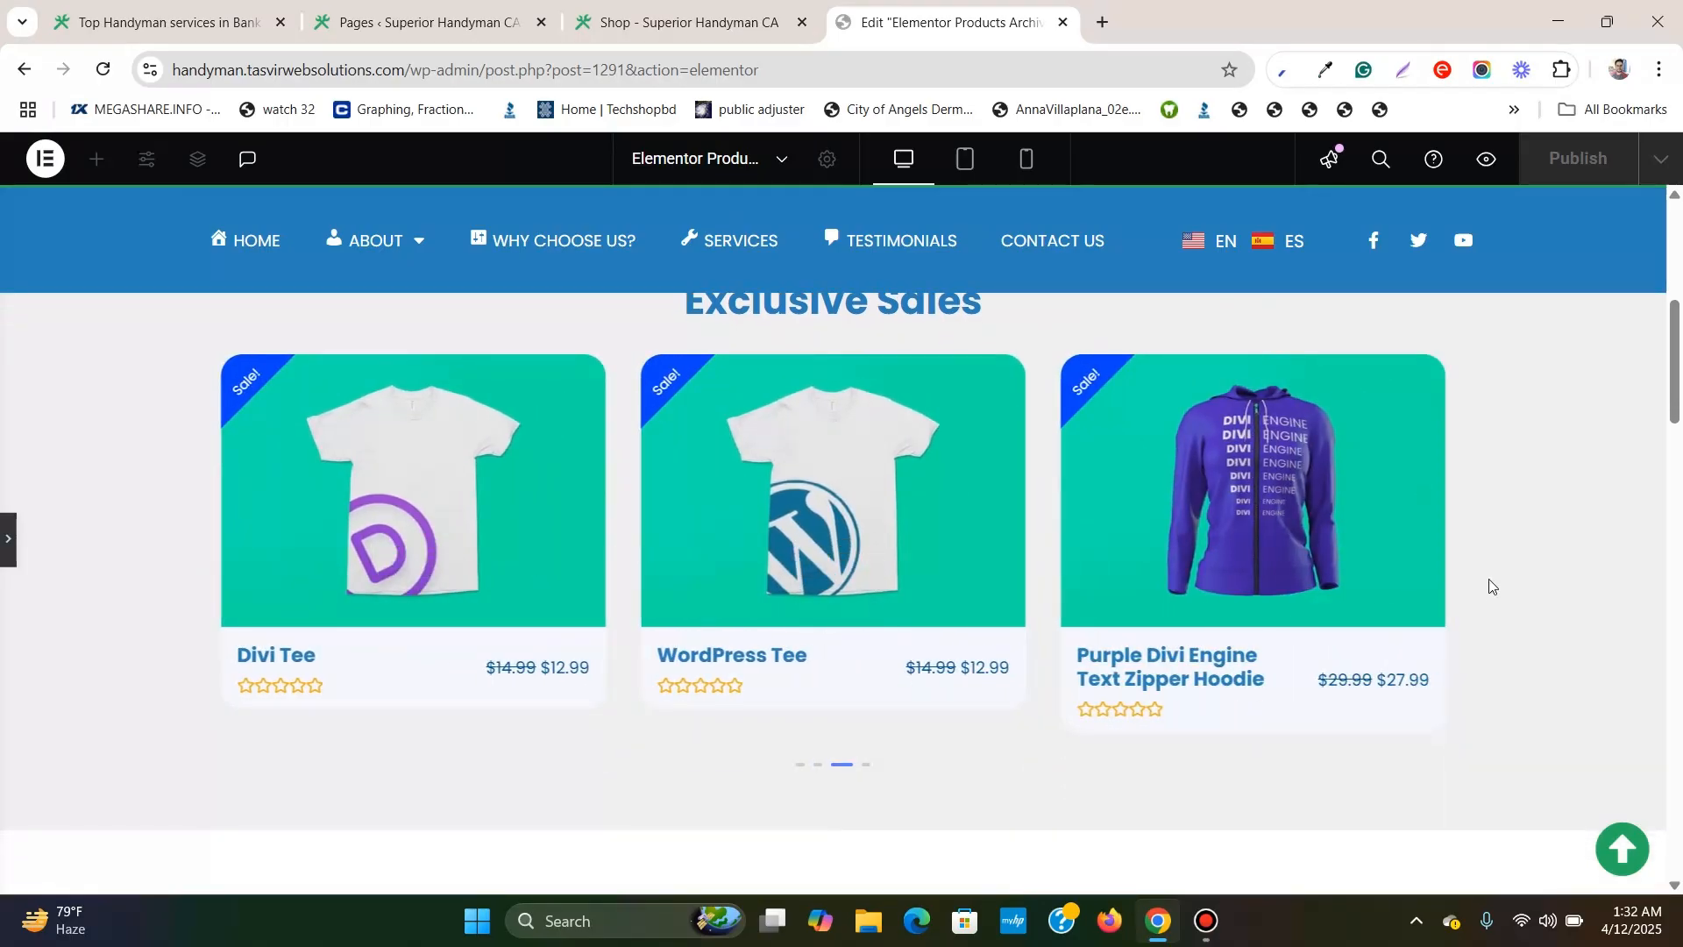
{"action": "scroll", "coordinate": [1328, 580], "scroll_direction": "down", "scroll_amount": 1}
Examine the template's product grid, newsletter subscription form and footer.
{"action": "scroll", "coordinate": [1326, 579], "scroll_direction": "down", "scroll_amount": 6}
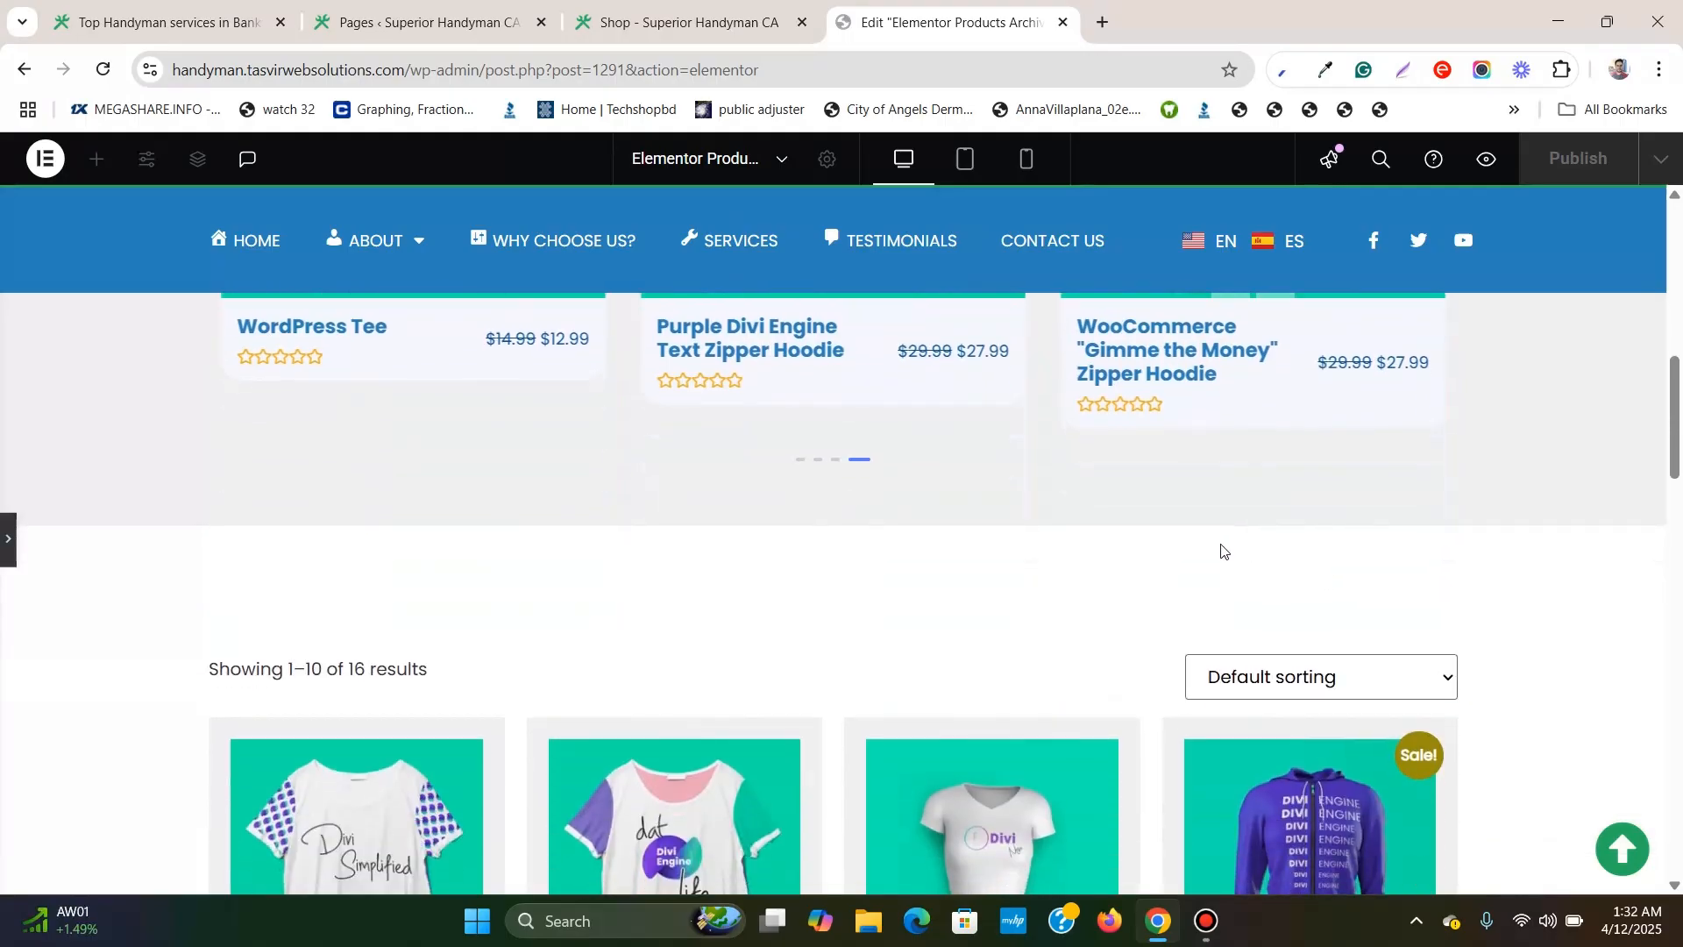
{"action": "scroll", "coordinate": [482, 387], "scroll_direction": "down", "scroll_amount": 1}
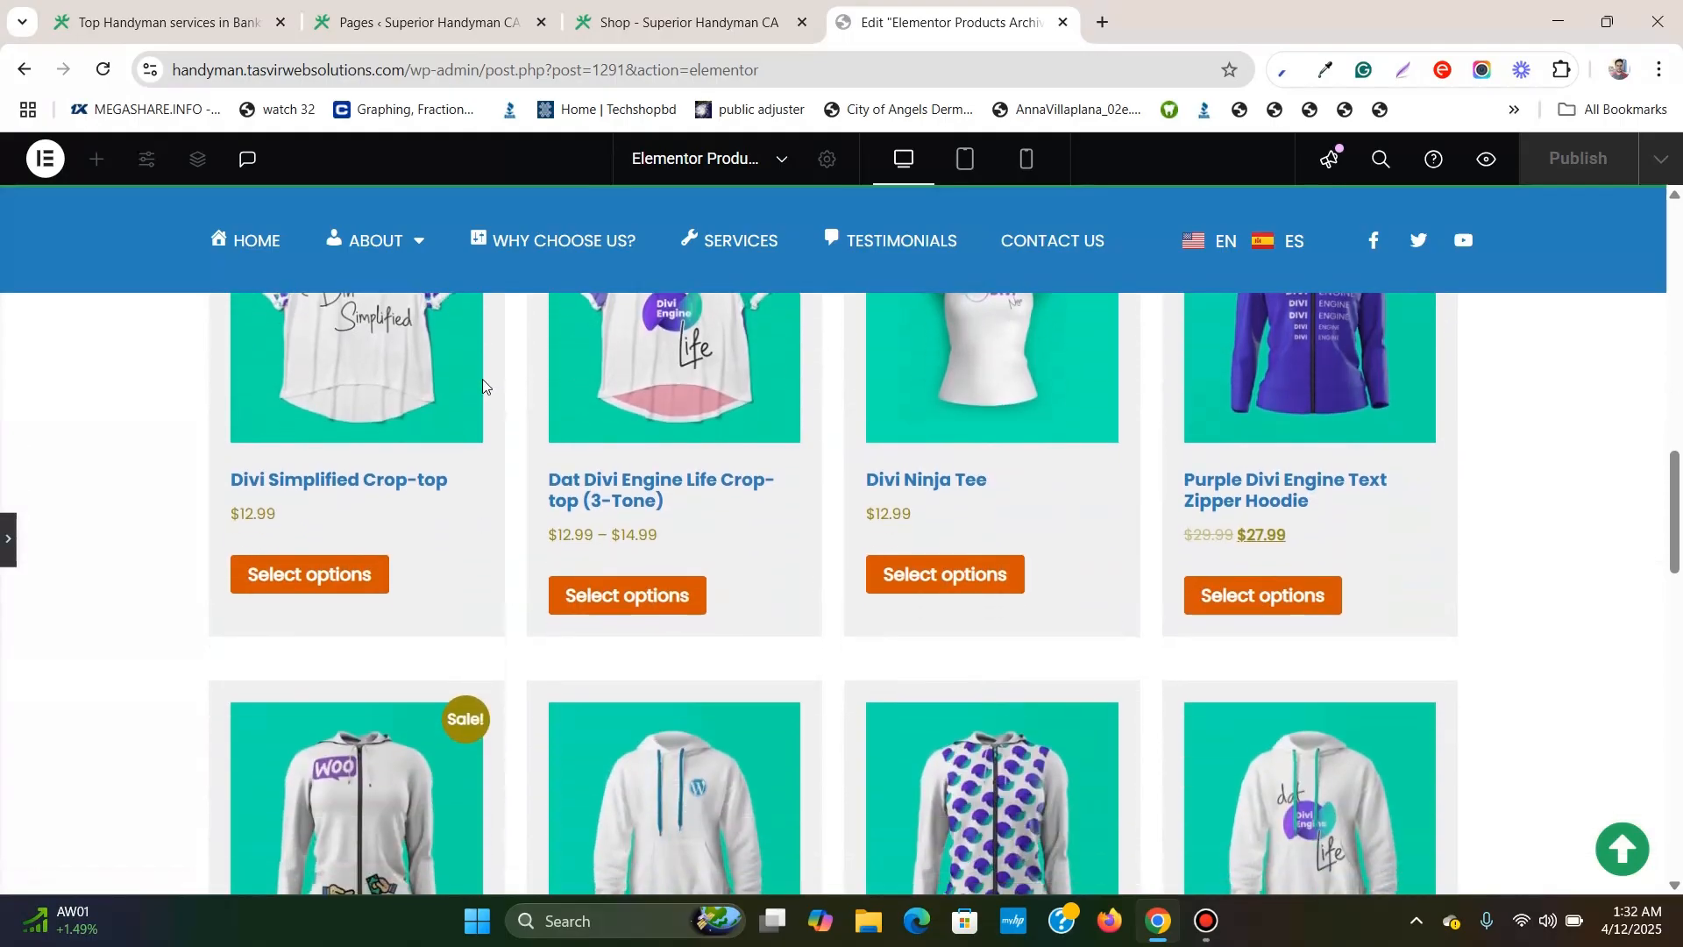
{"action": "scroll", "coordinate": [482, 386], "scroll_direction": "up", "scroll_amount": 1}
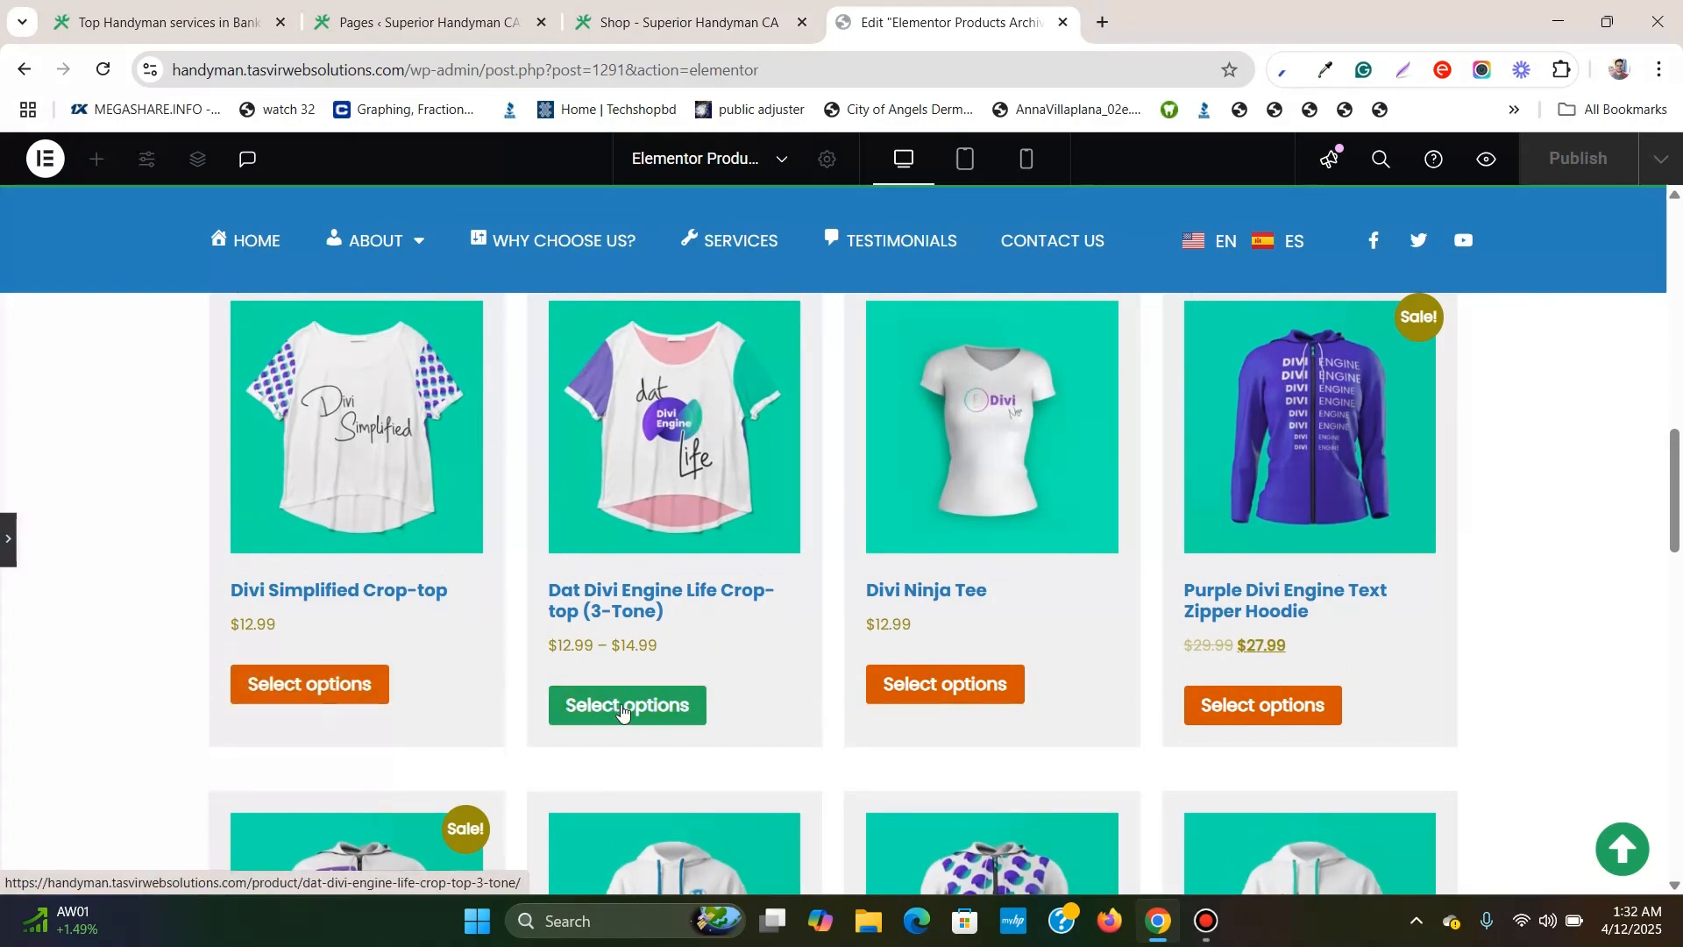
{"action": "scroll", "coordinate": [539, 576], "scroll_direction": "down", "scroll_amount": 7}
{"action": "scroll", "coordinate": [539, 576], "scroll_direction": "down", "scroll_amount": 9}
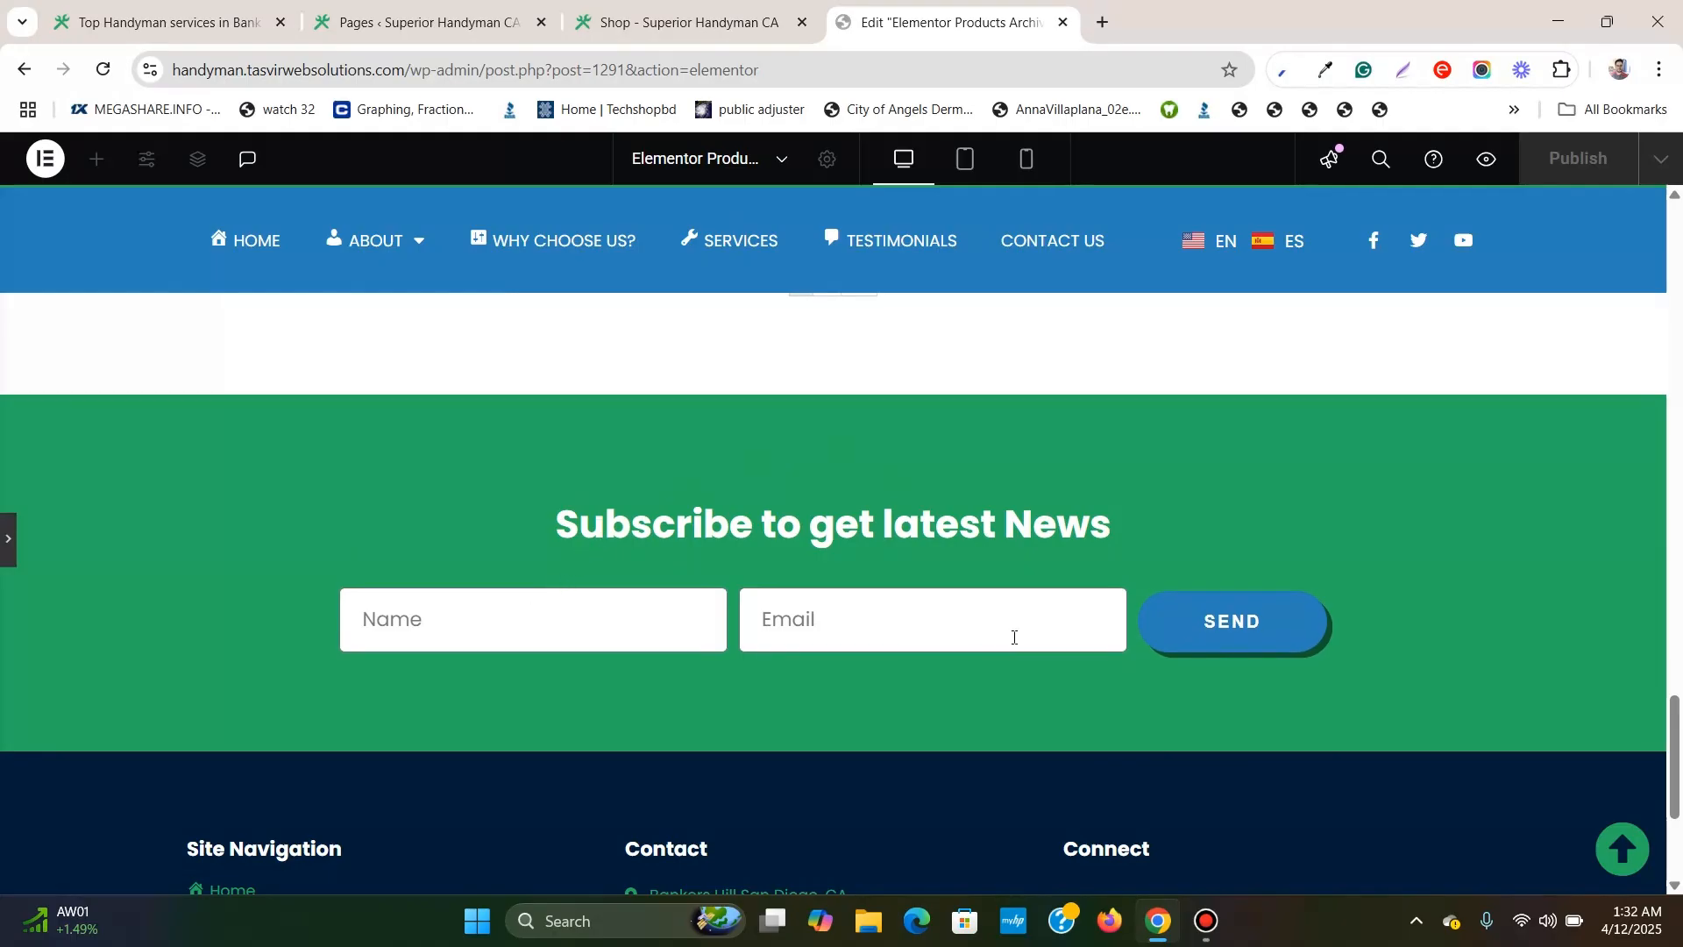
{"action": "scroll", "coordinate": [745, 567], "scroll_direction": "down", "scroll_amount": 1}
{"action": "scroll", "coordinate": [745, 573], "scroll_direction": "down", "scroll_amount": 3}
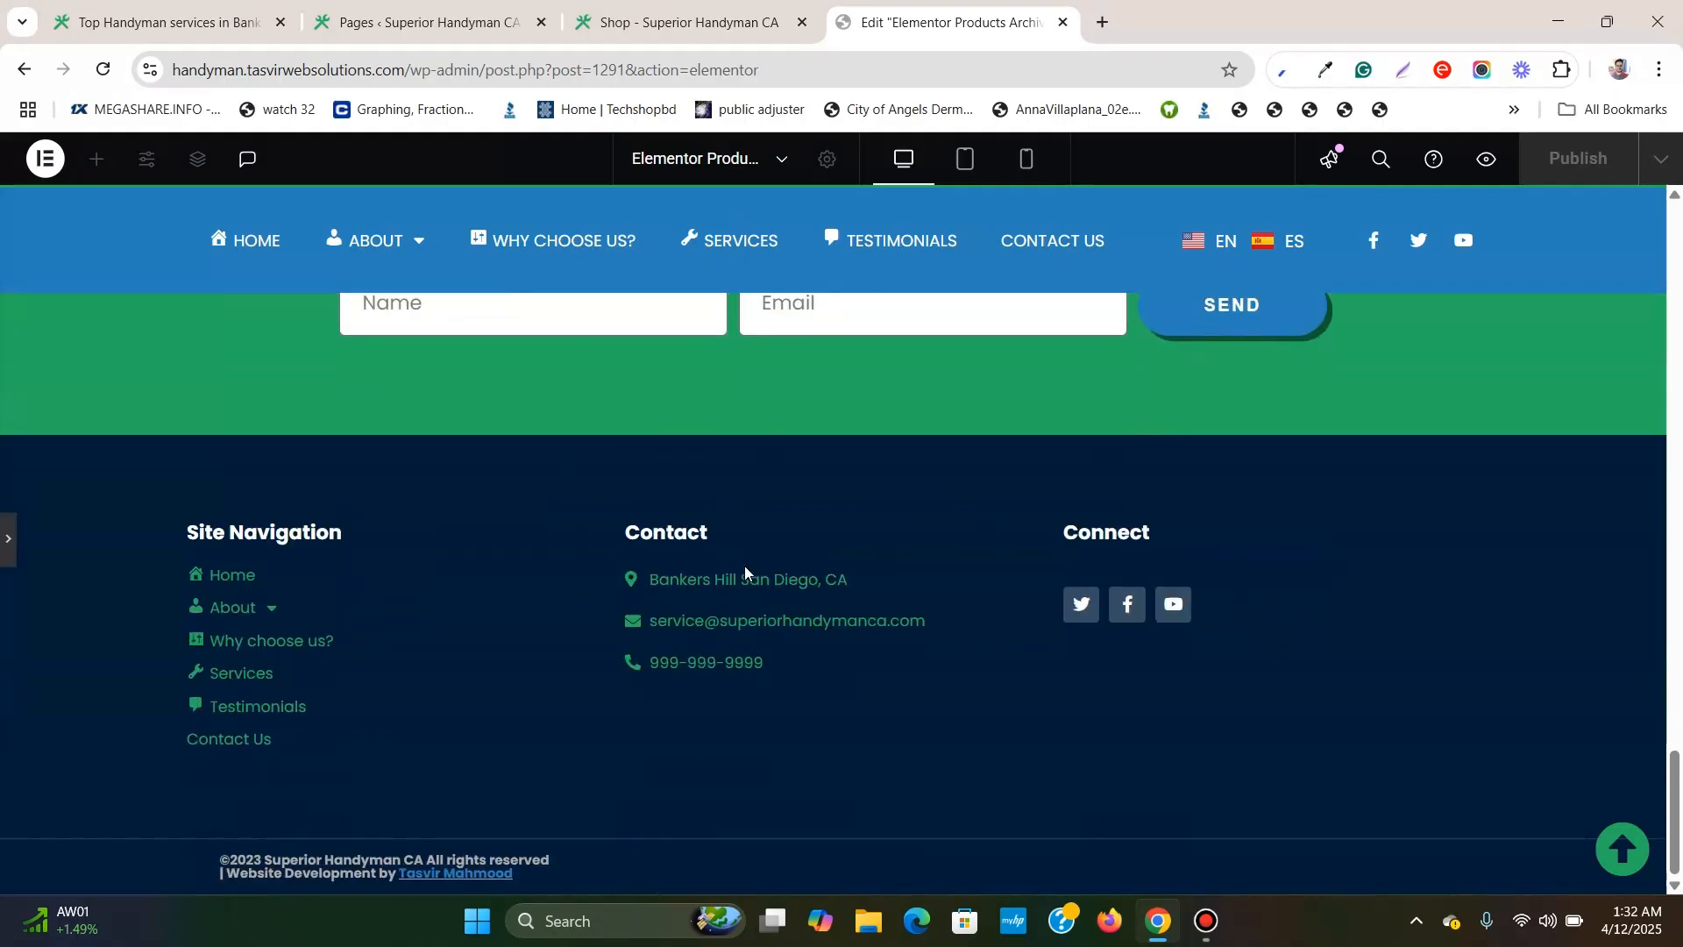
{"action": "scroll", "coordinate": [746, 572], "scroll_direction": "up", "scroll_amount": 10}
{"action": "scroll", "coordinate": [764, 555], "scroll_direction": "up", "scroll_amount": 10}
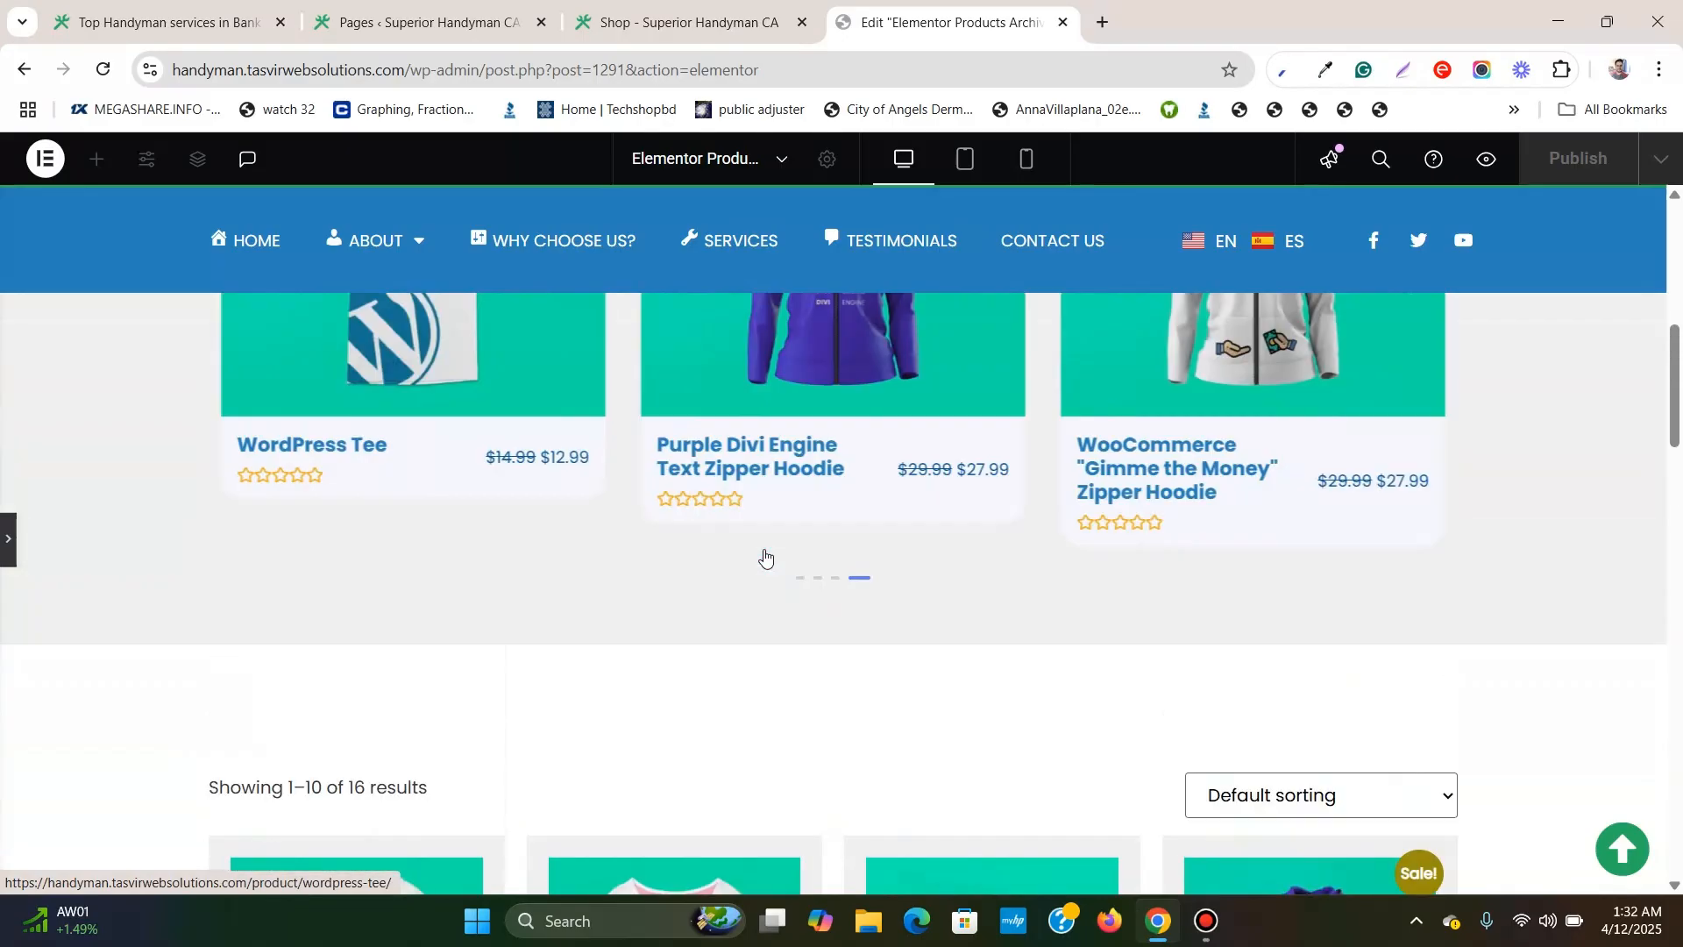
Return to the live Shop page and compare its default layout down to the footer with the custom template.
{"action": "left_click", "coordinate": [652, 7]}
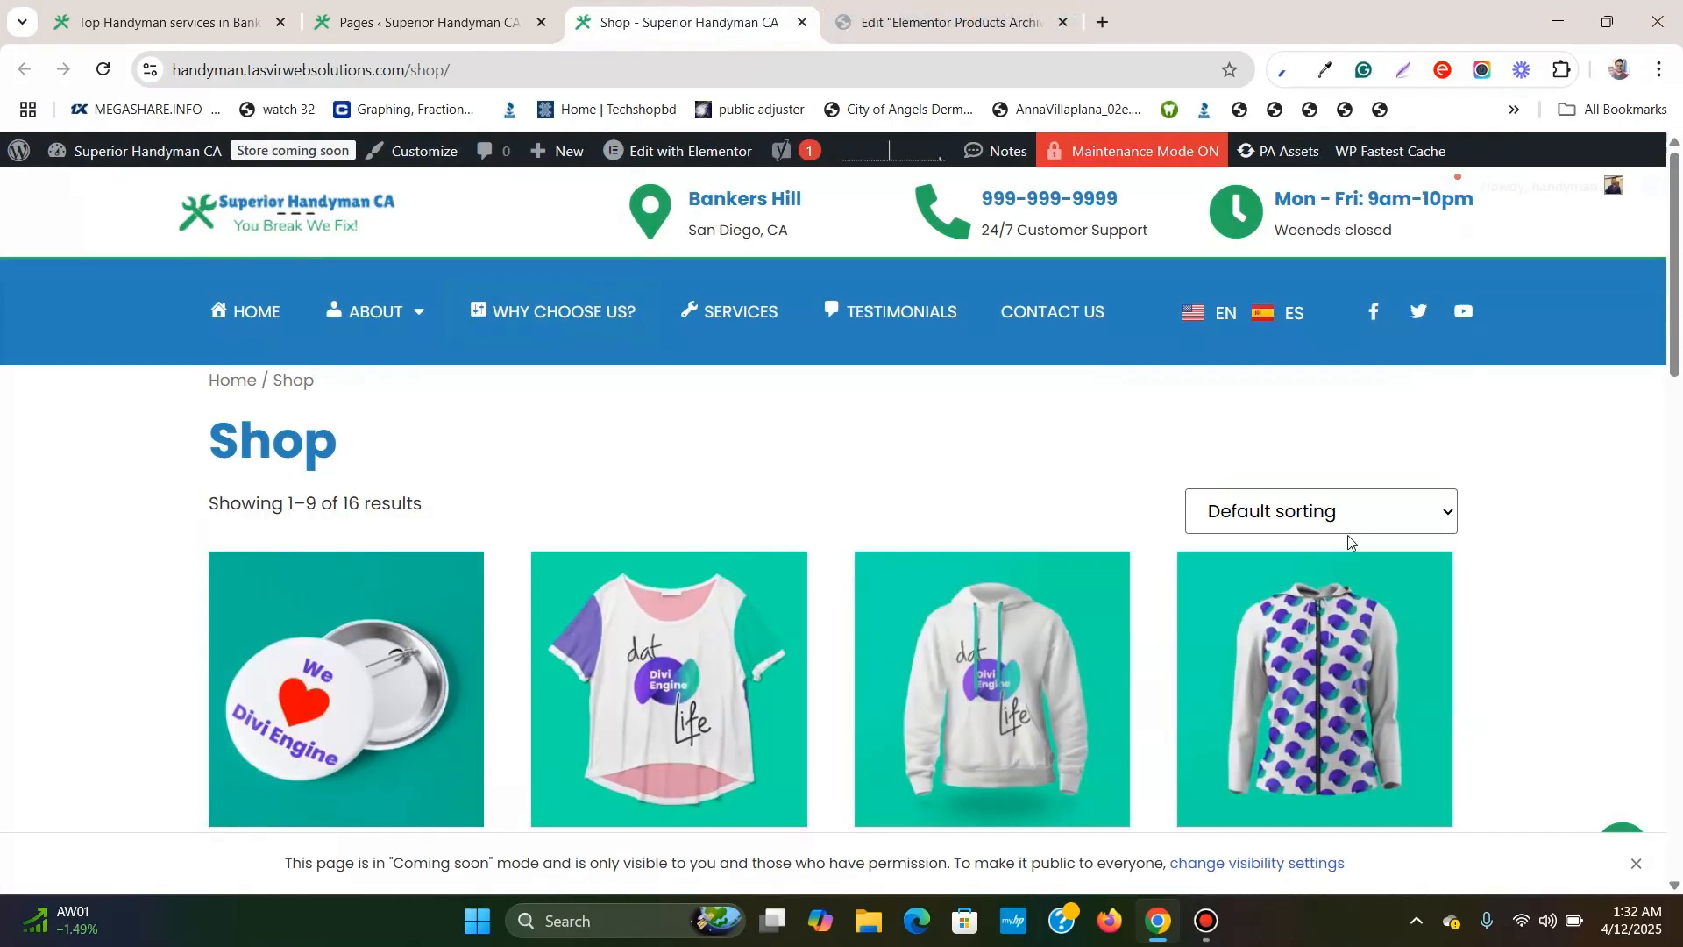
{"action": "scroll", "coordinate": [1507, 407], "scroll_direction": "down", "scroll_amount": 15}
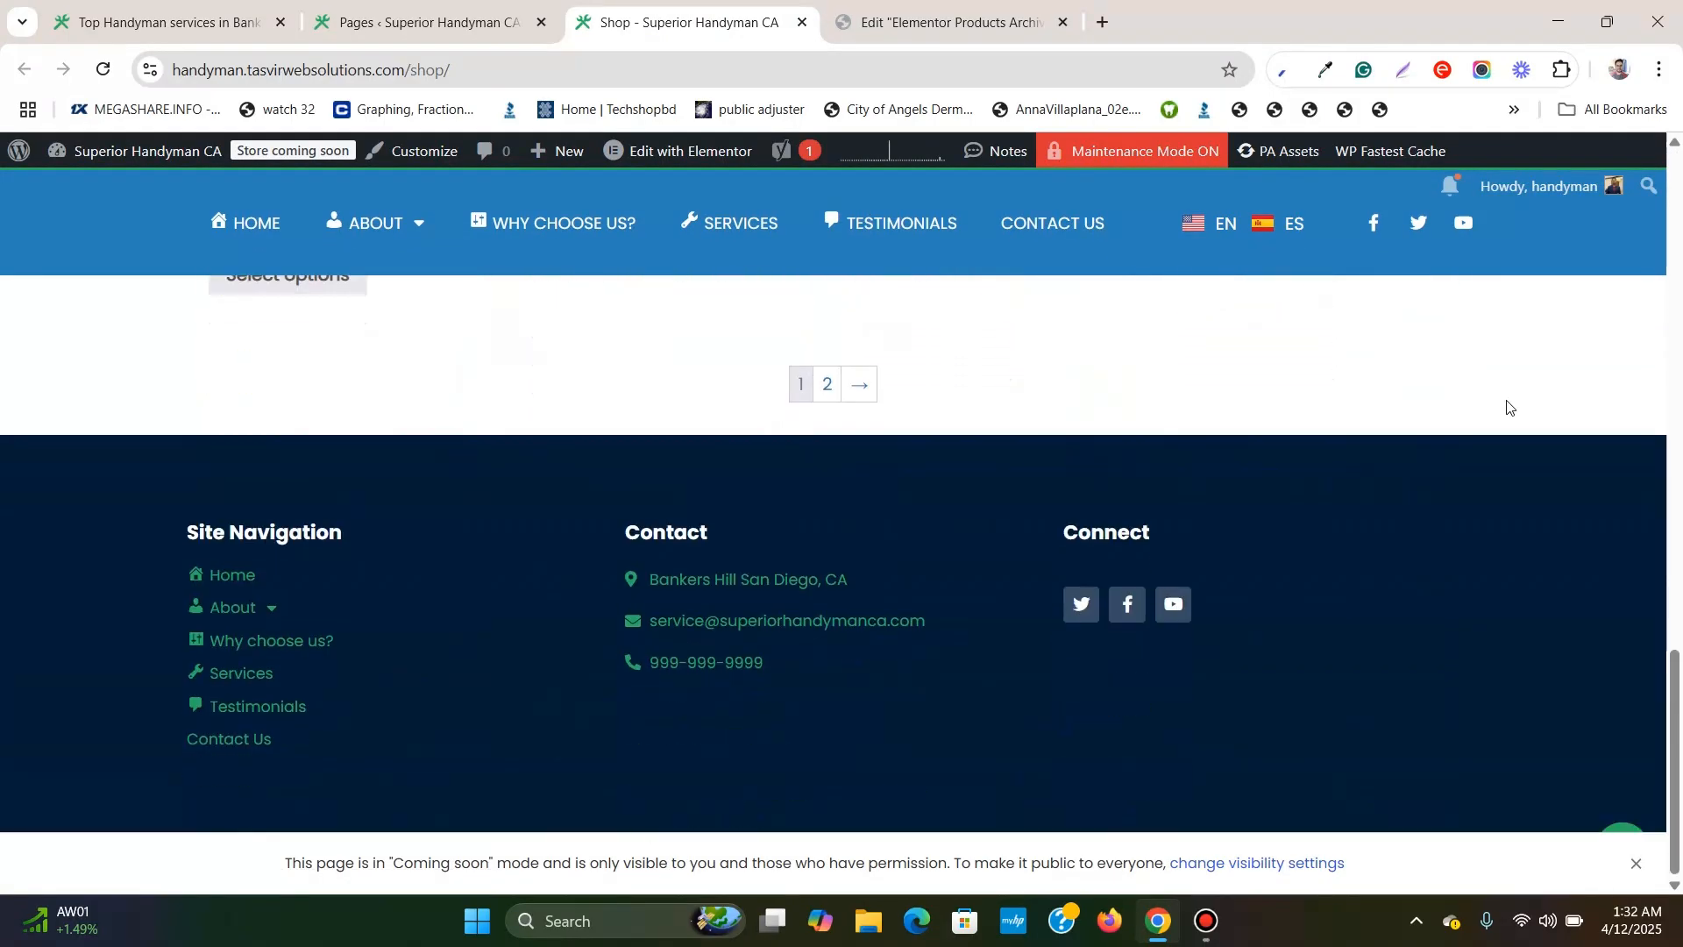
{"action": "scroll", "coordinate": [1507, 407], "scroll_direction": "up", "scroll_amount": 15}
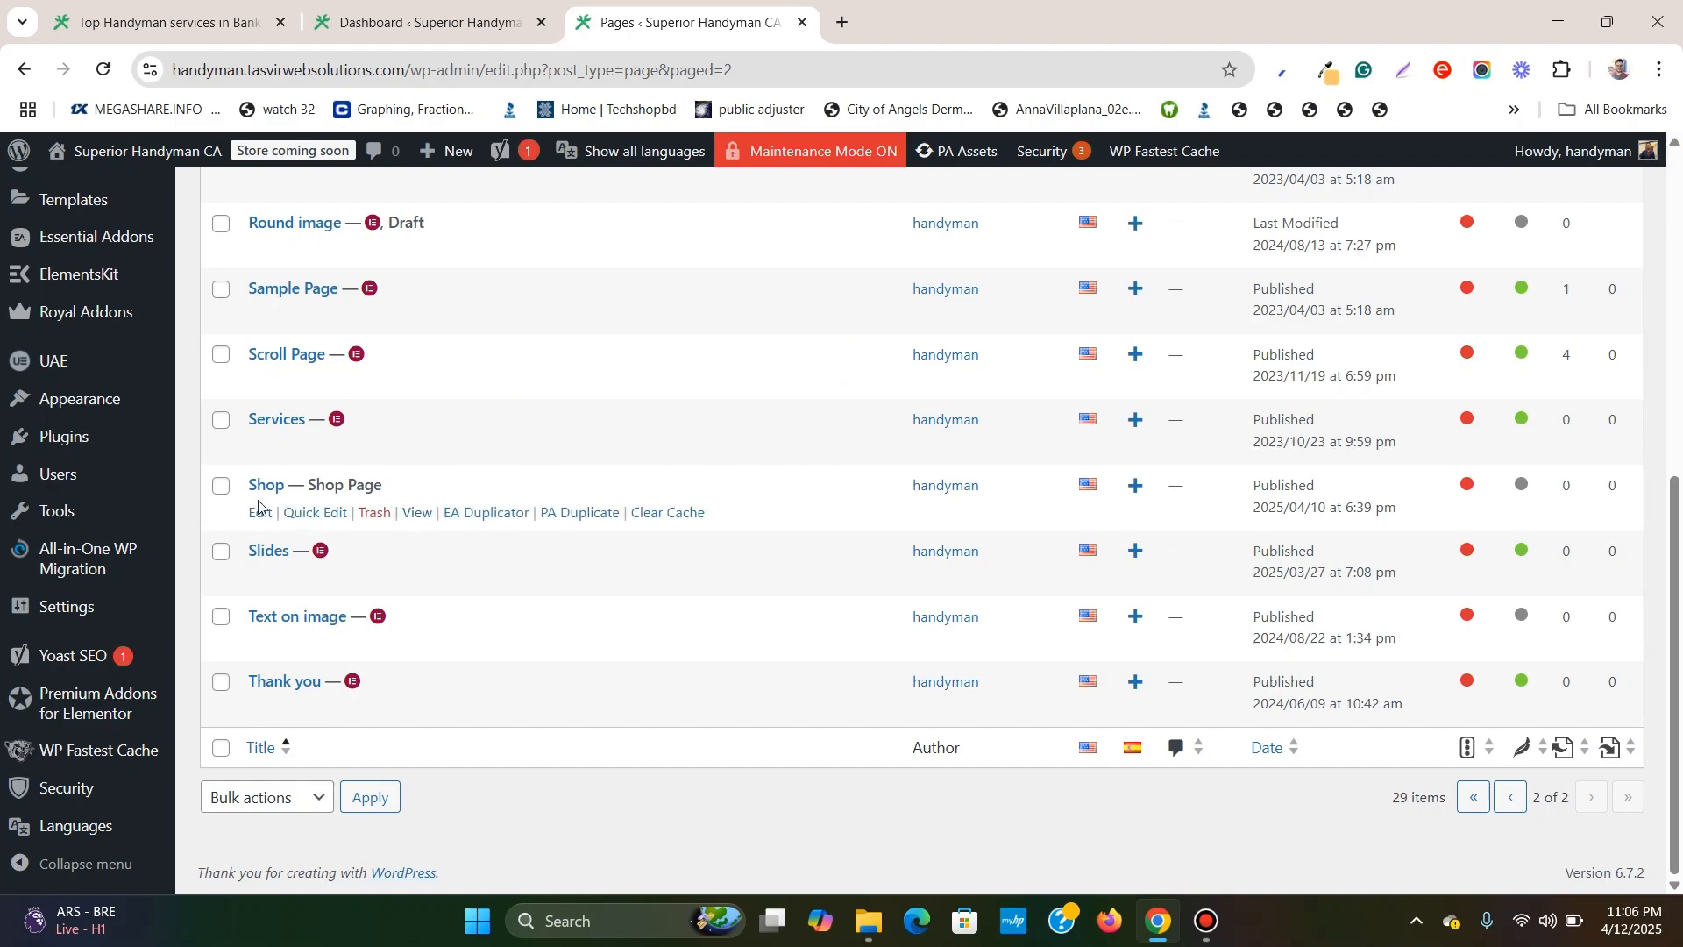
View the Shop page from the Pages list in a new tab and review its default title, sorting and product grid.
{"action": "right_click", "coordinate": [419, 515]}
{"action": "left_click", "coordinate": [453, 545]}
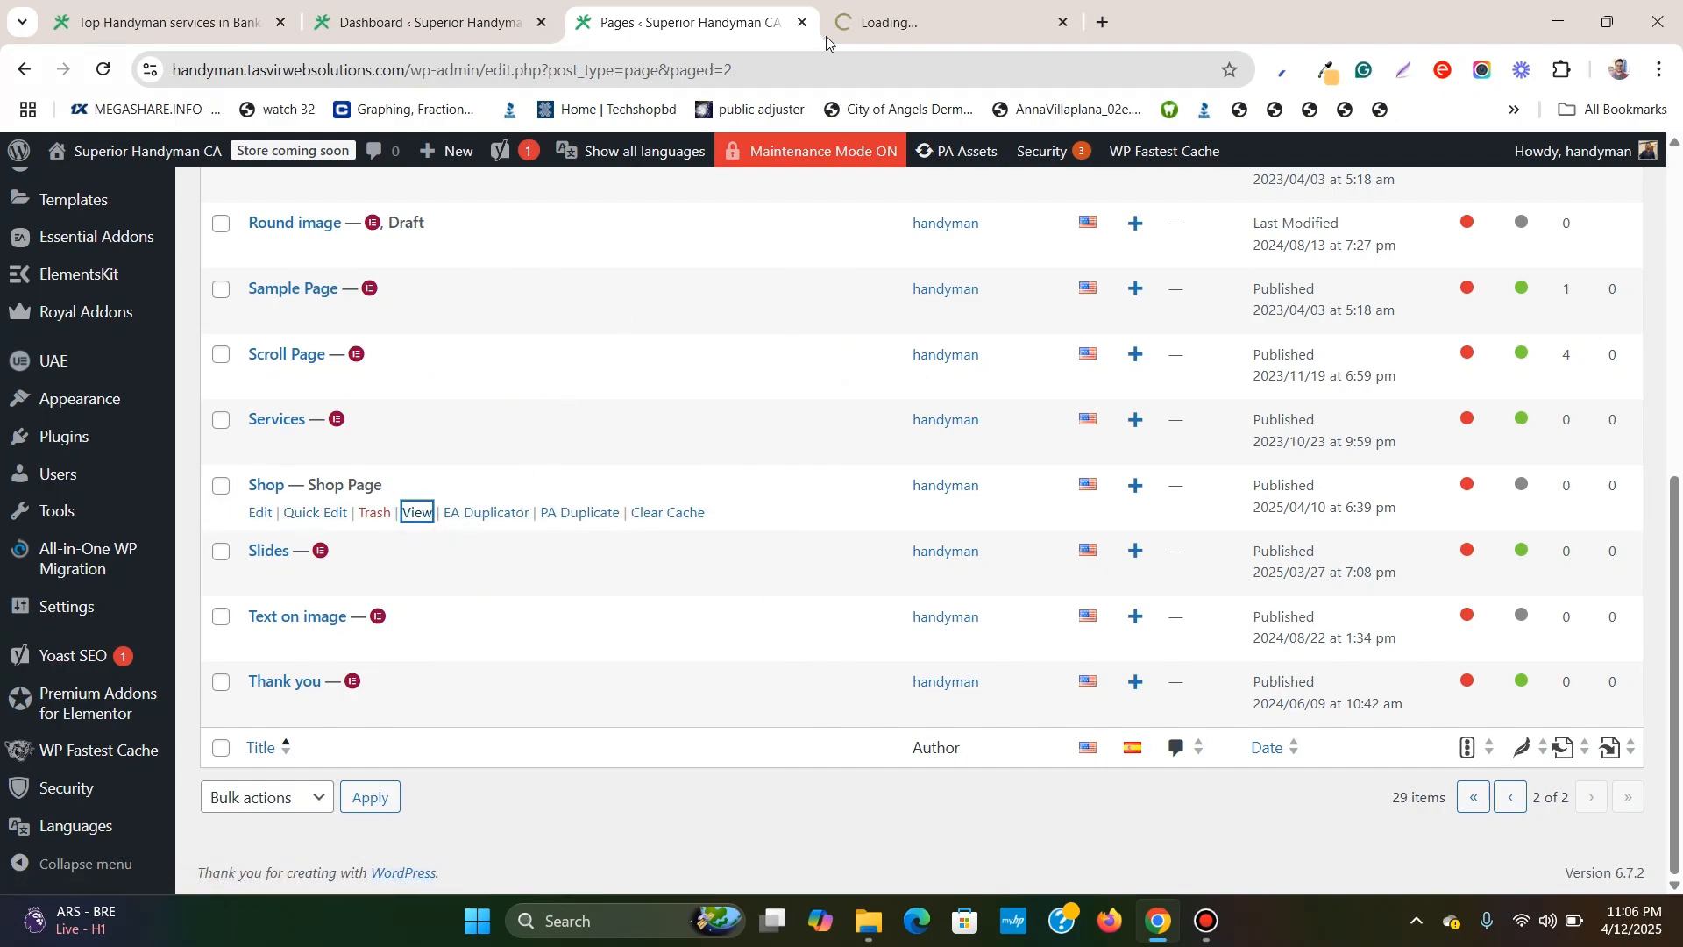
{"action": "left_click", "coordinate": [871, 27]}
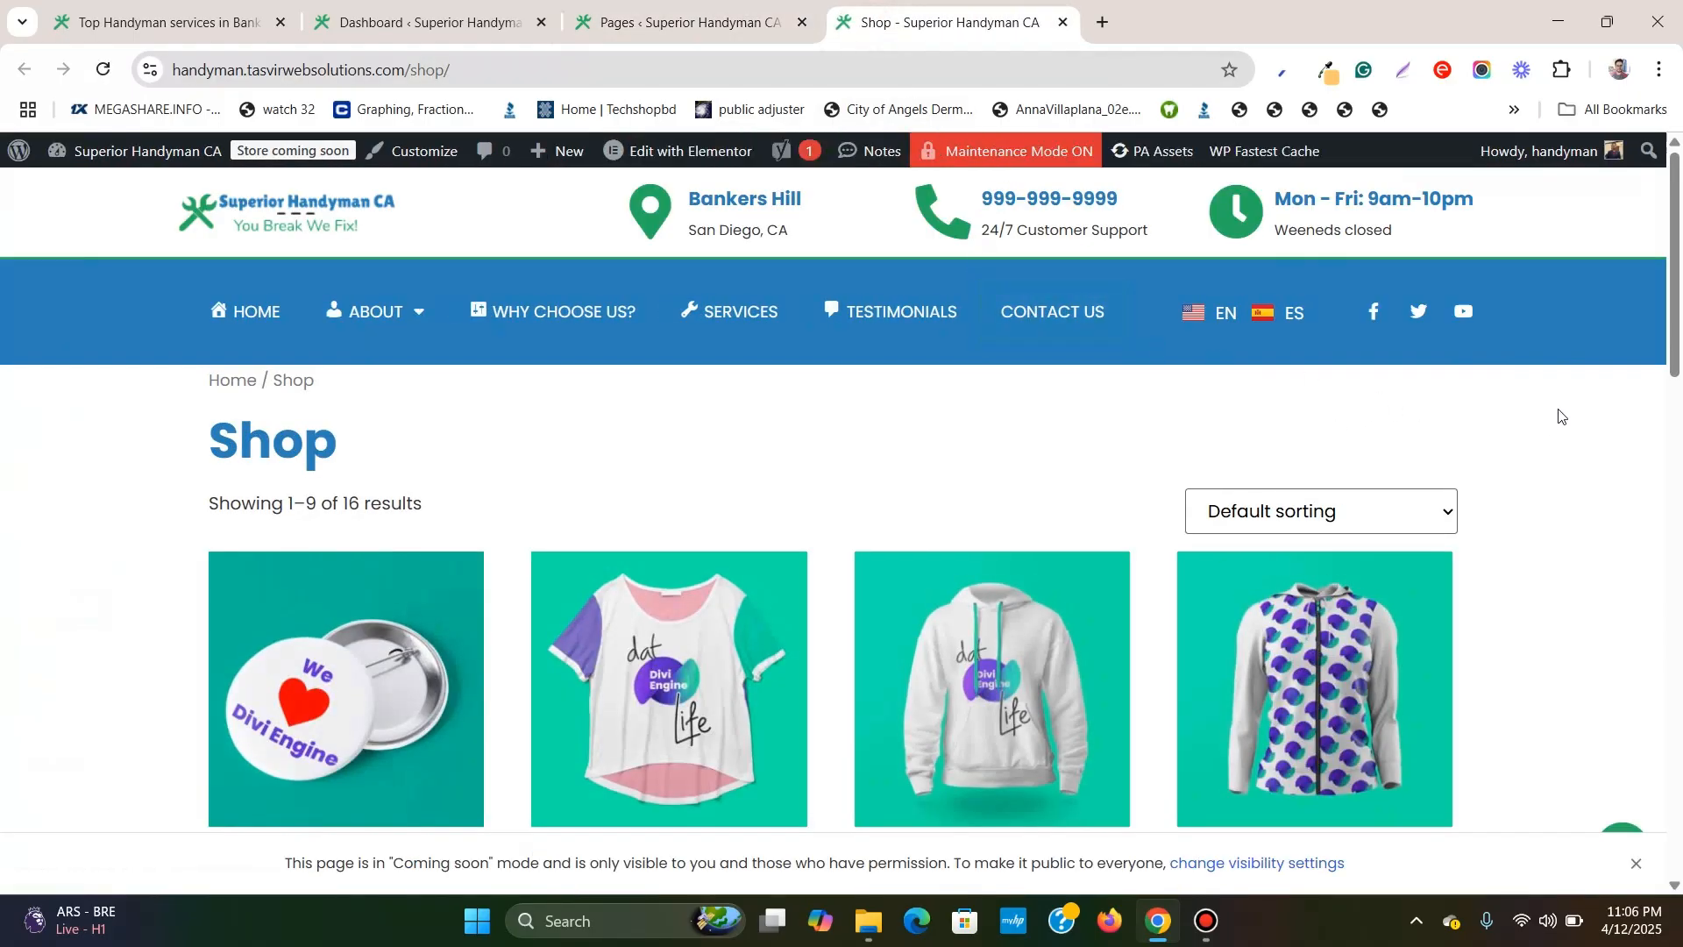
{"action": "scroll", "coordinate": [1560, 410], "scroll_direction": "down", "scroll_amount": 3}
{"action": "scroll", "coordinate": [1562, 406], "scroll_direction": "down", "scroll_amount": 2}
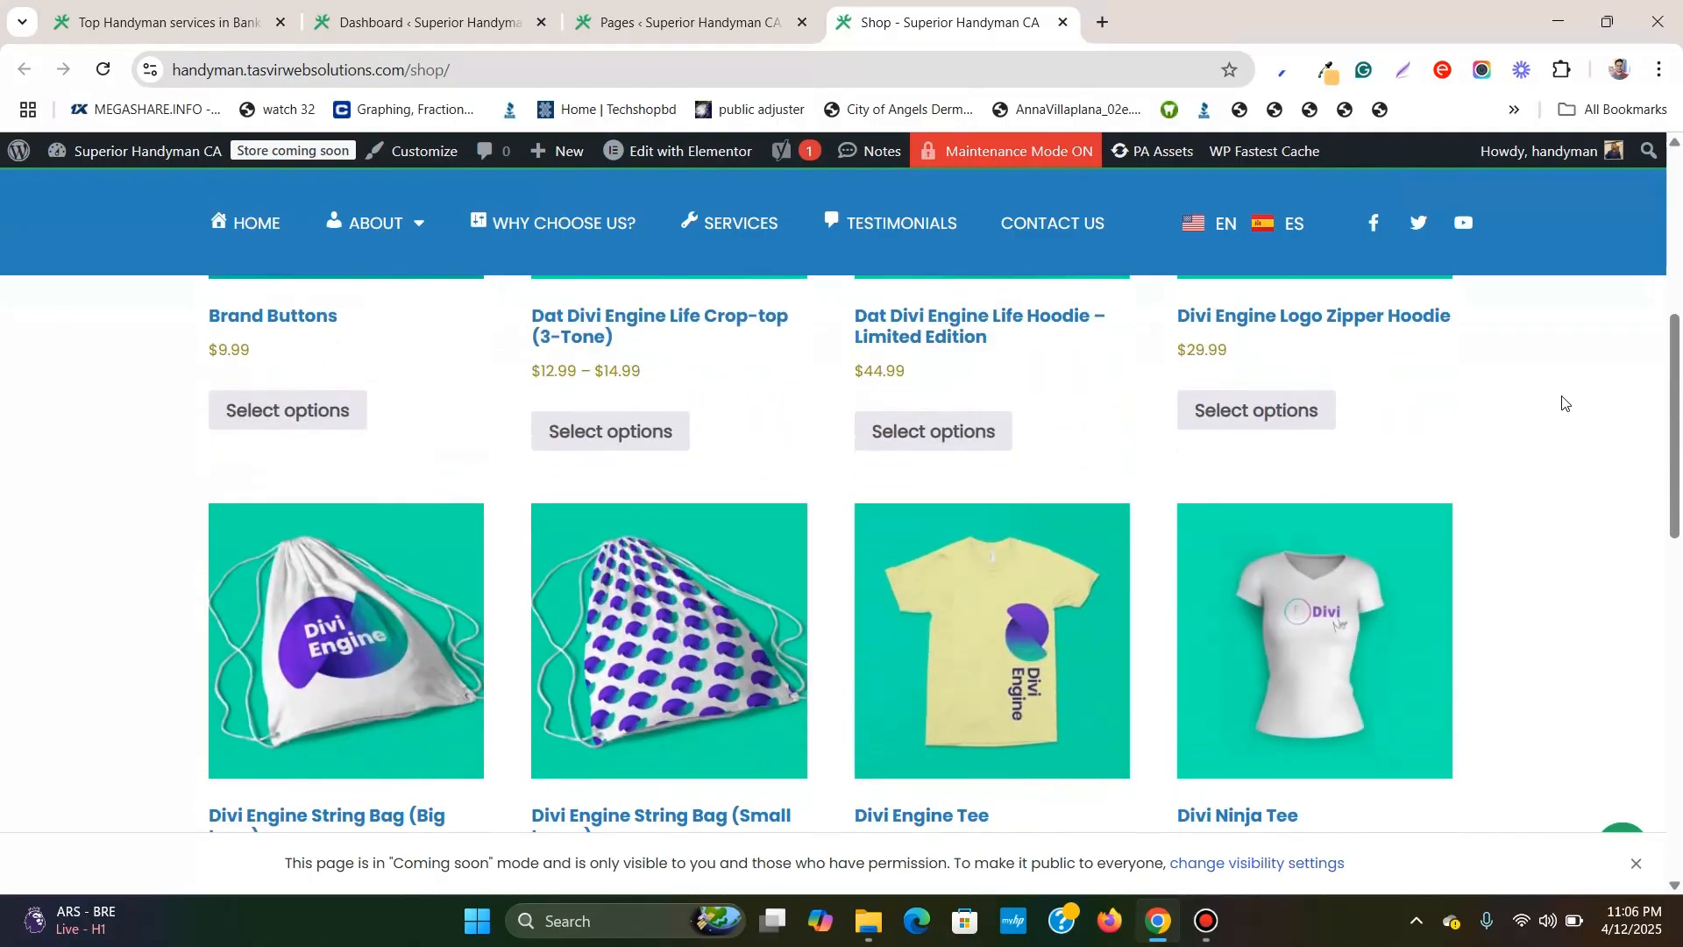
{"action": "scroll", "coordinate": [1563, 404], "scroll_direction": "down", "scroll_amount": 10}
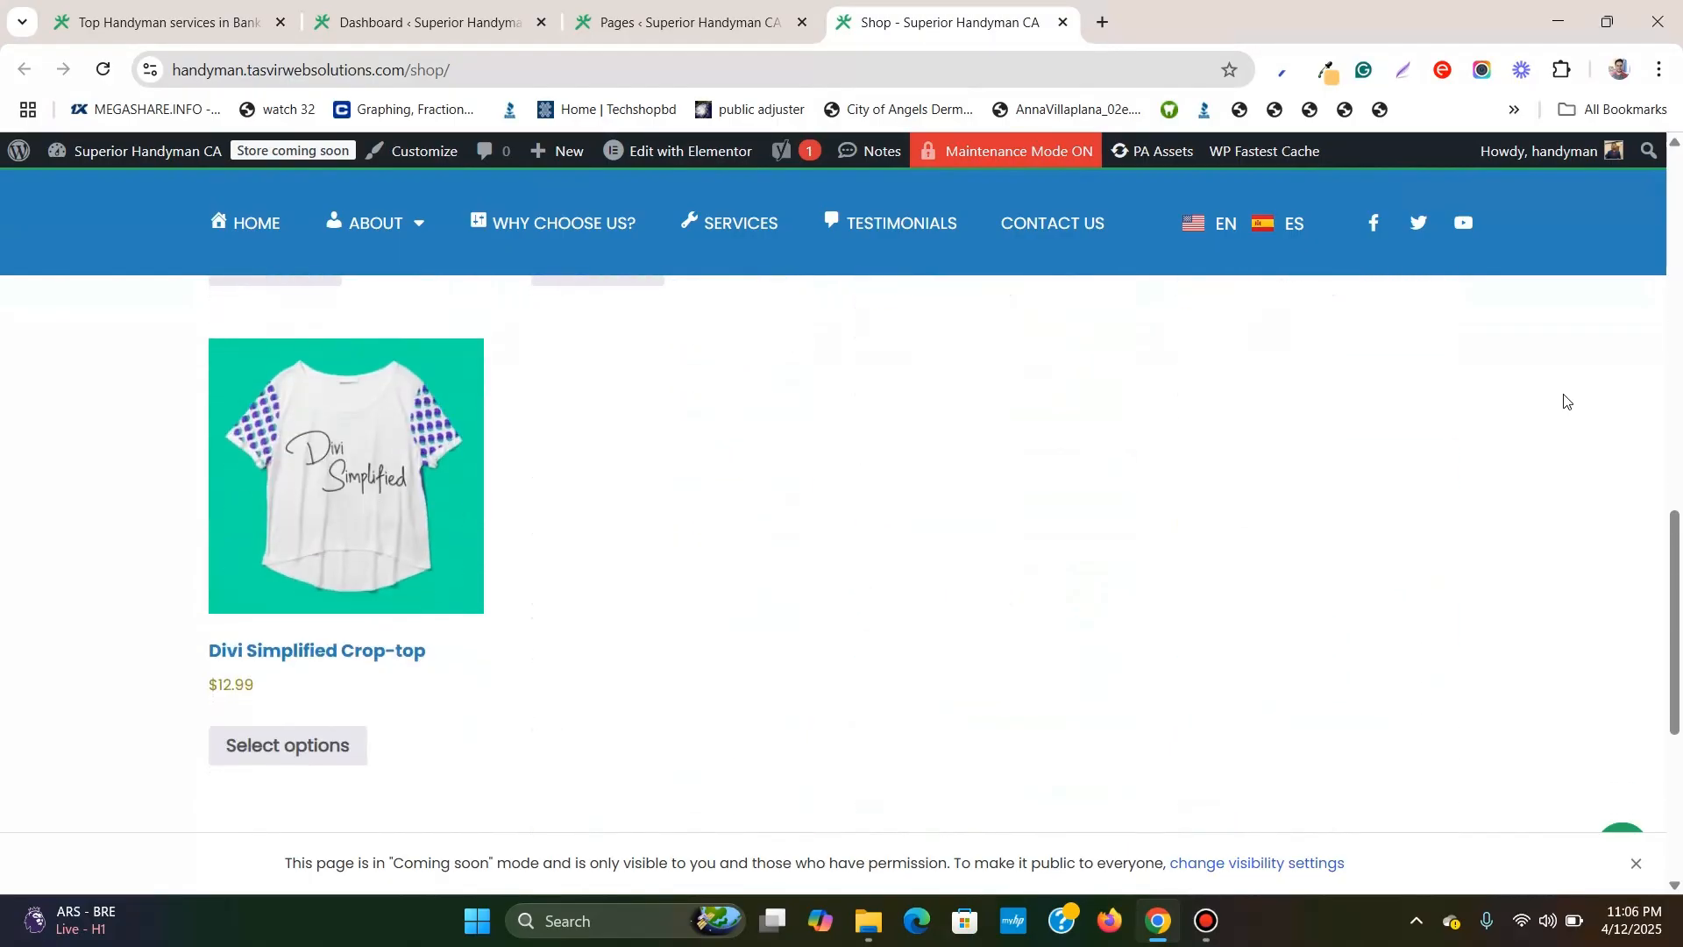
{"action": "scroll", "coordinate": [1565, 401], "scroll_direction": "up", "scroll_amount": 20}
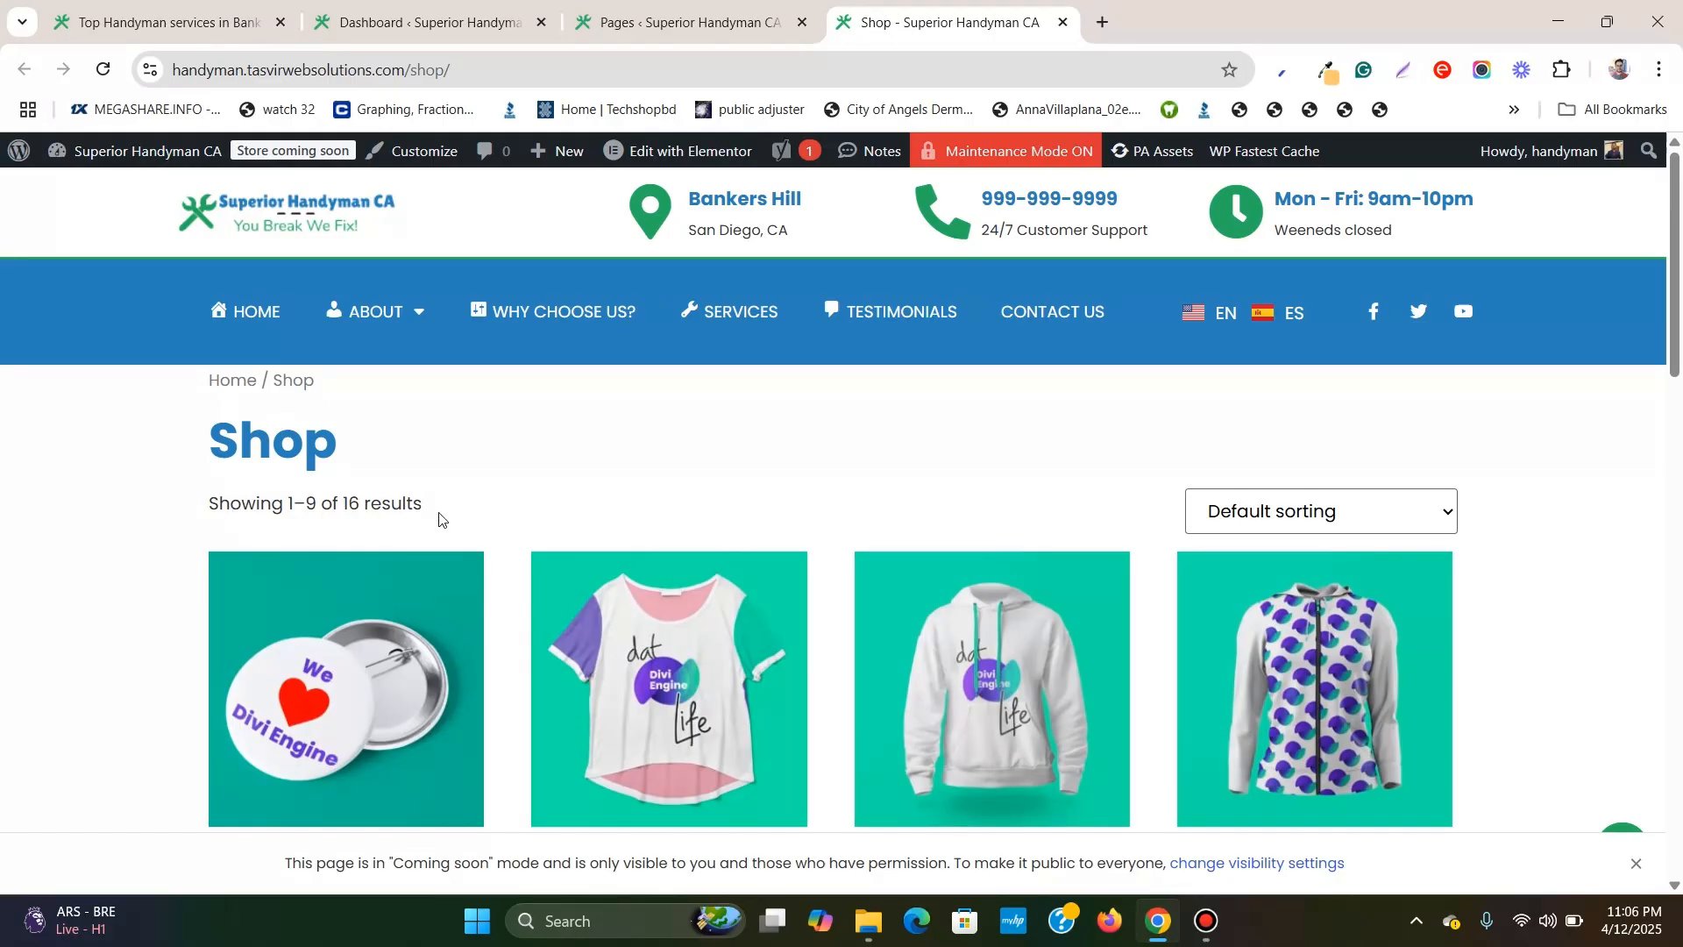
{"action": "scroll", "coordinate": [439, 520], "scroll_direction": "down", "scroll_amount": 3}
{"action": "scroll", "coordinate": [1174, 460], "scroll_direction": "down", "scroll_amount": 10}
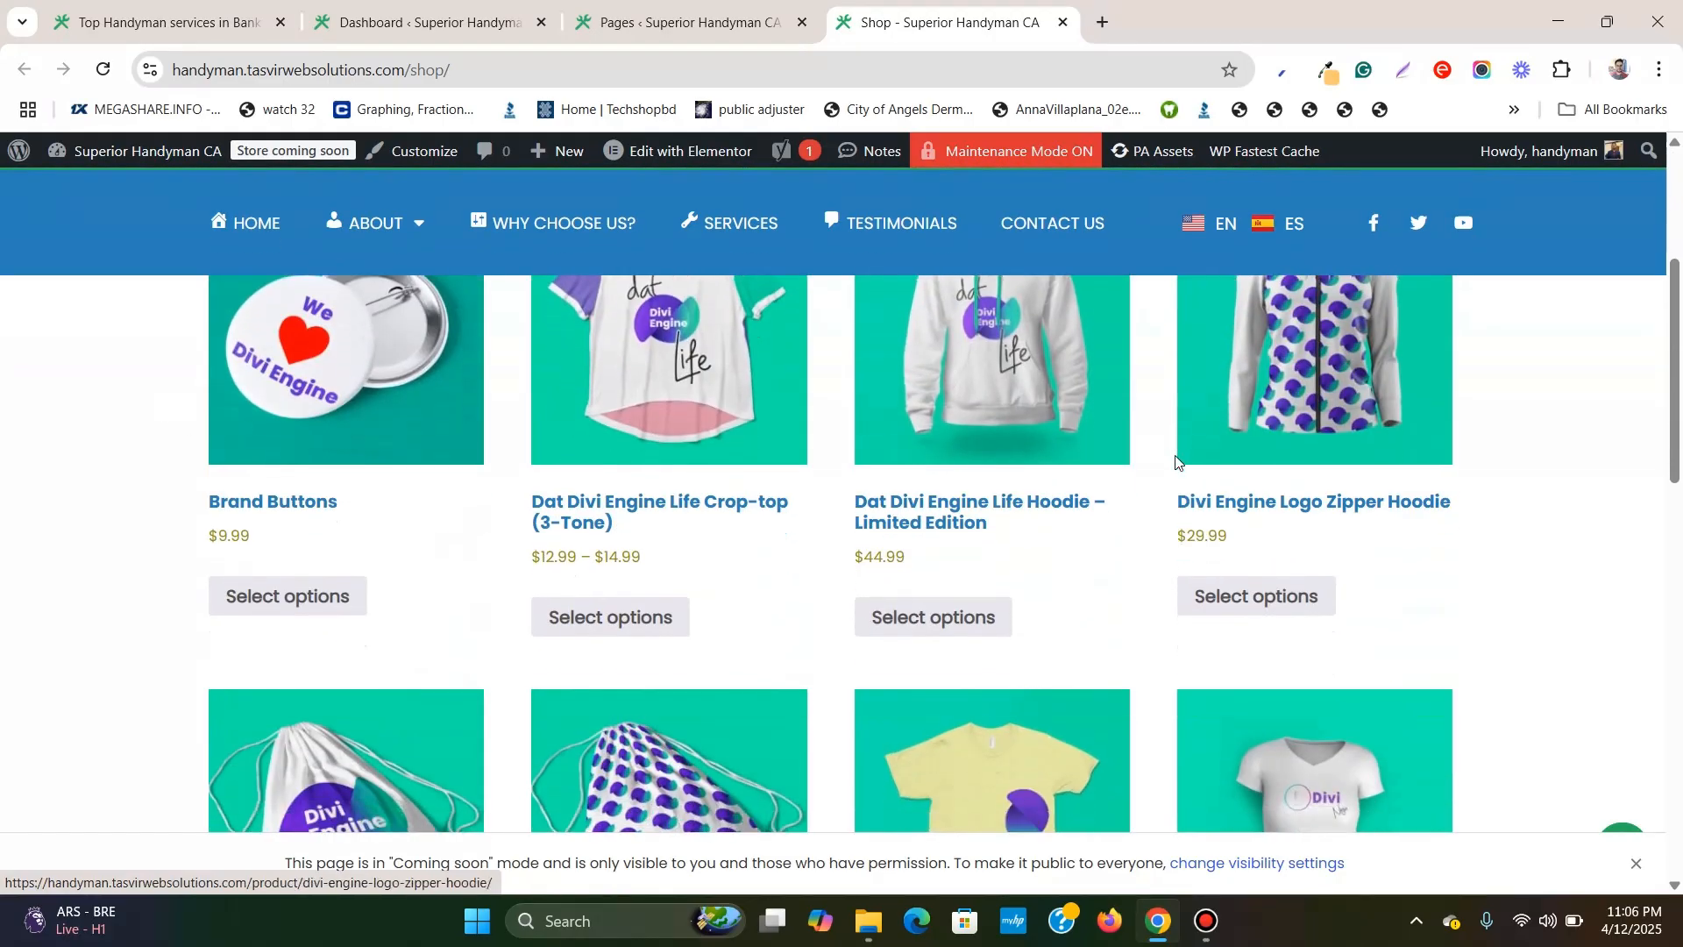
{"action": "scroll", "coordinate": [1171, 470], "scroll_direction": "up", "scroll_amount": 13}
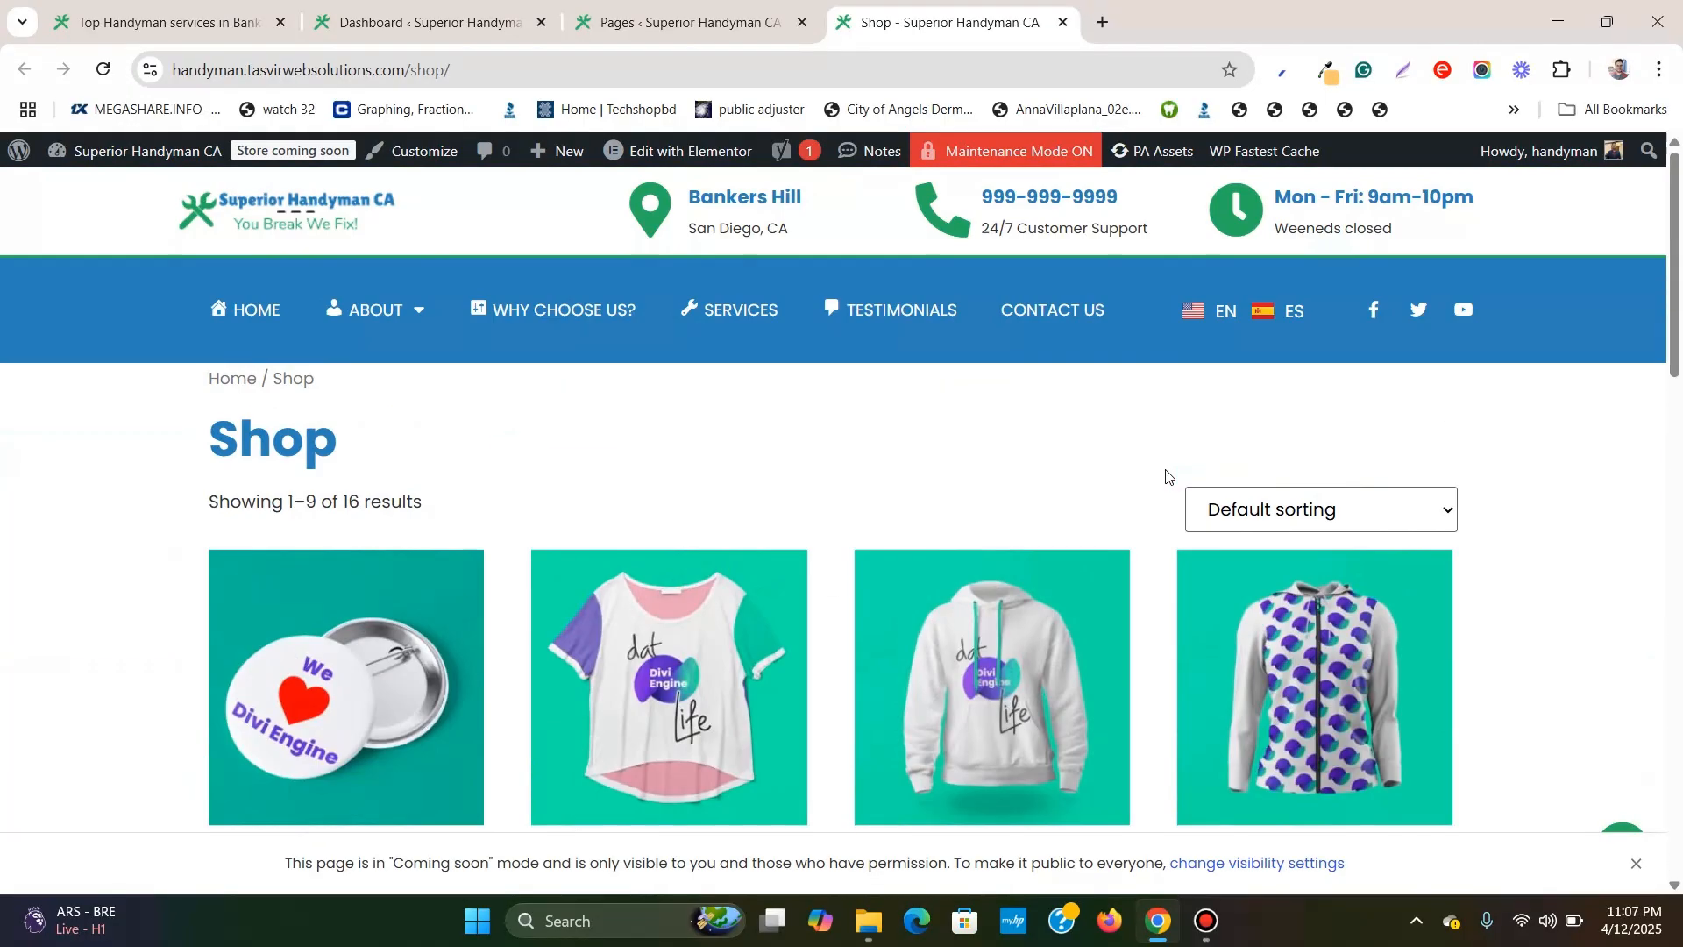
Check the Shop entry's available actions in the Pages list and go back to the live Shop page.
{"action": "mouse_move", "coordinate": [684, 153]}
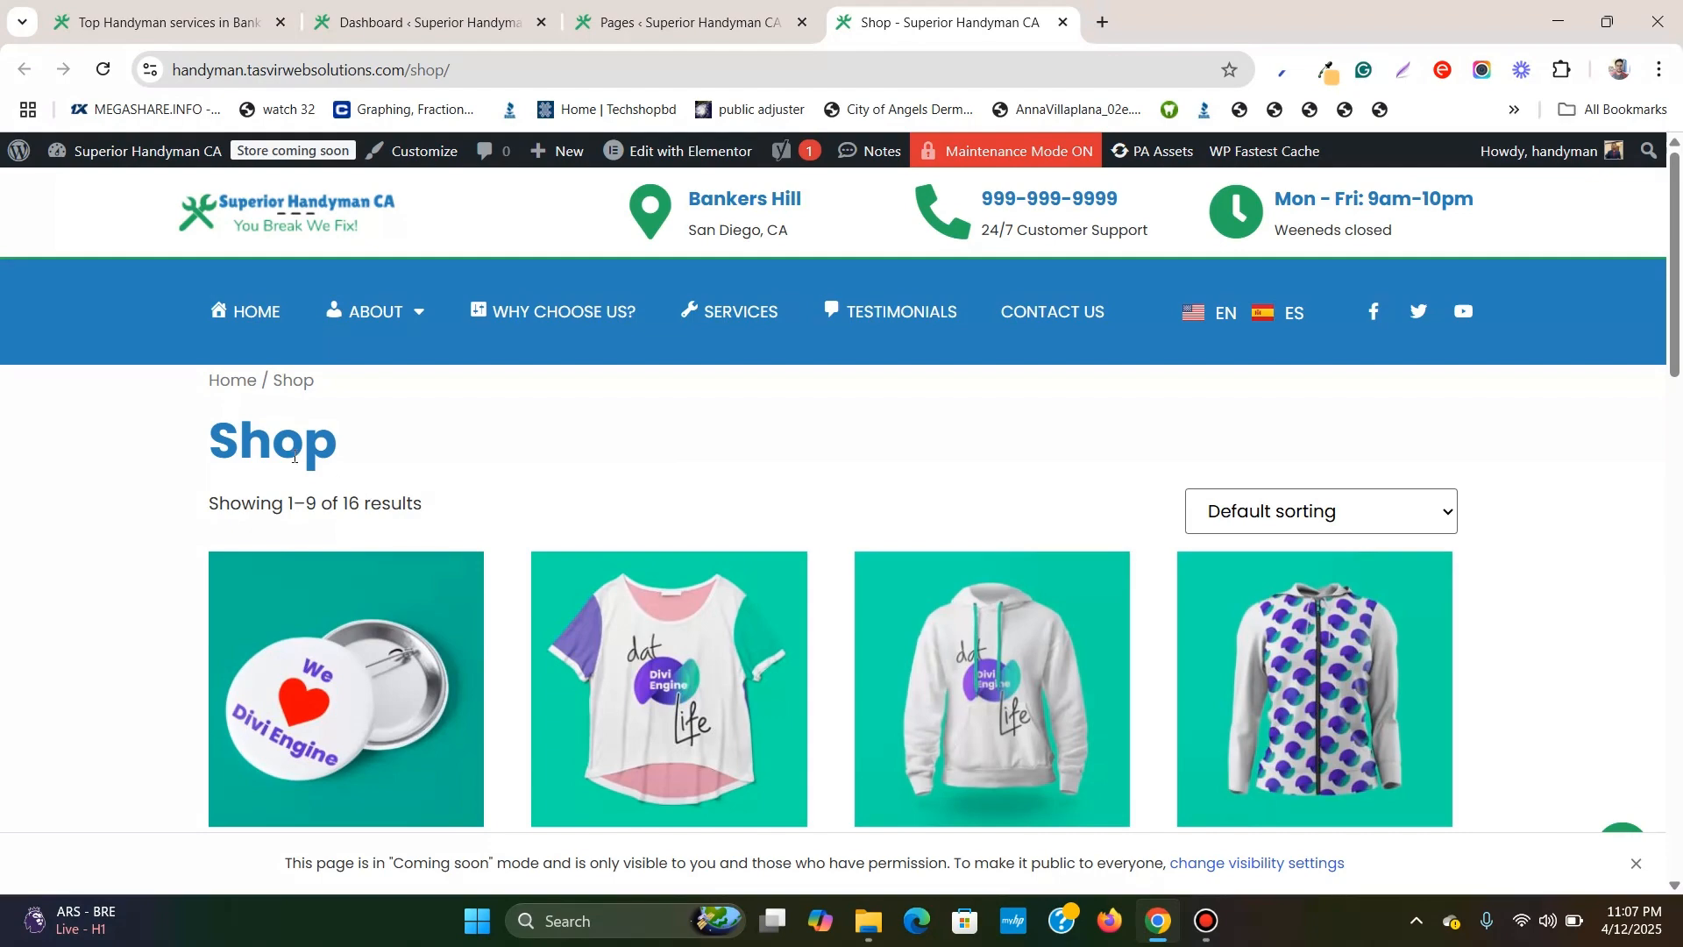
{"action": "left_click", "coordinate": [679, 22]}
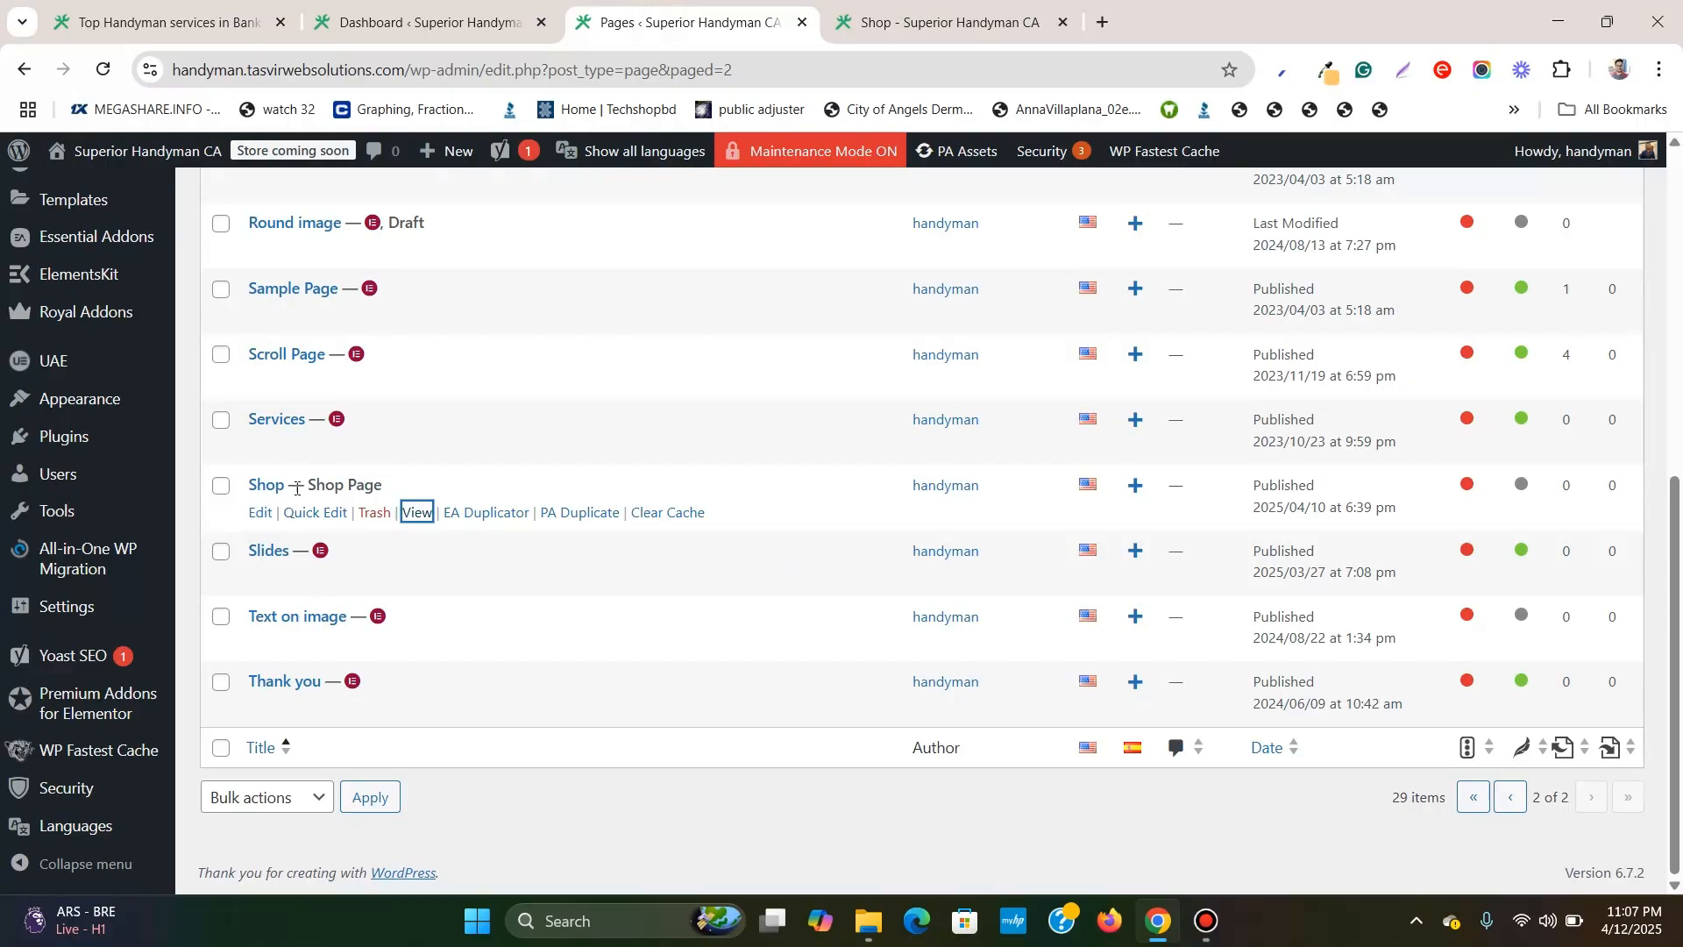
{"action": "left_click", "coordinate": [903, 22]}
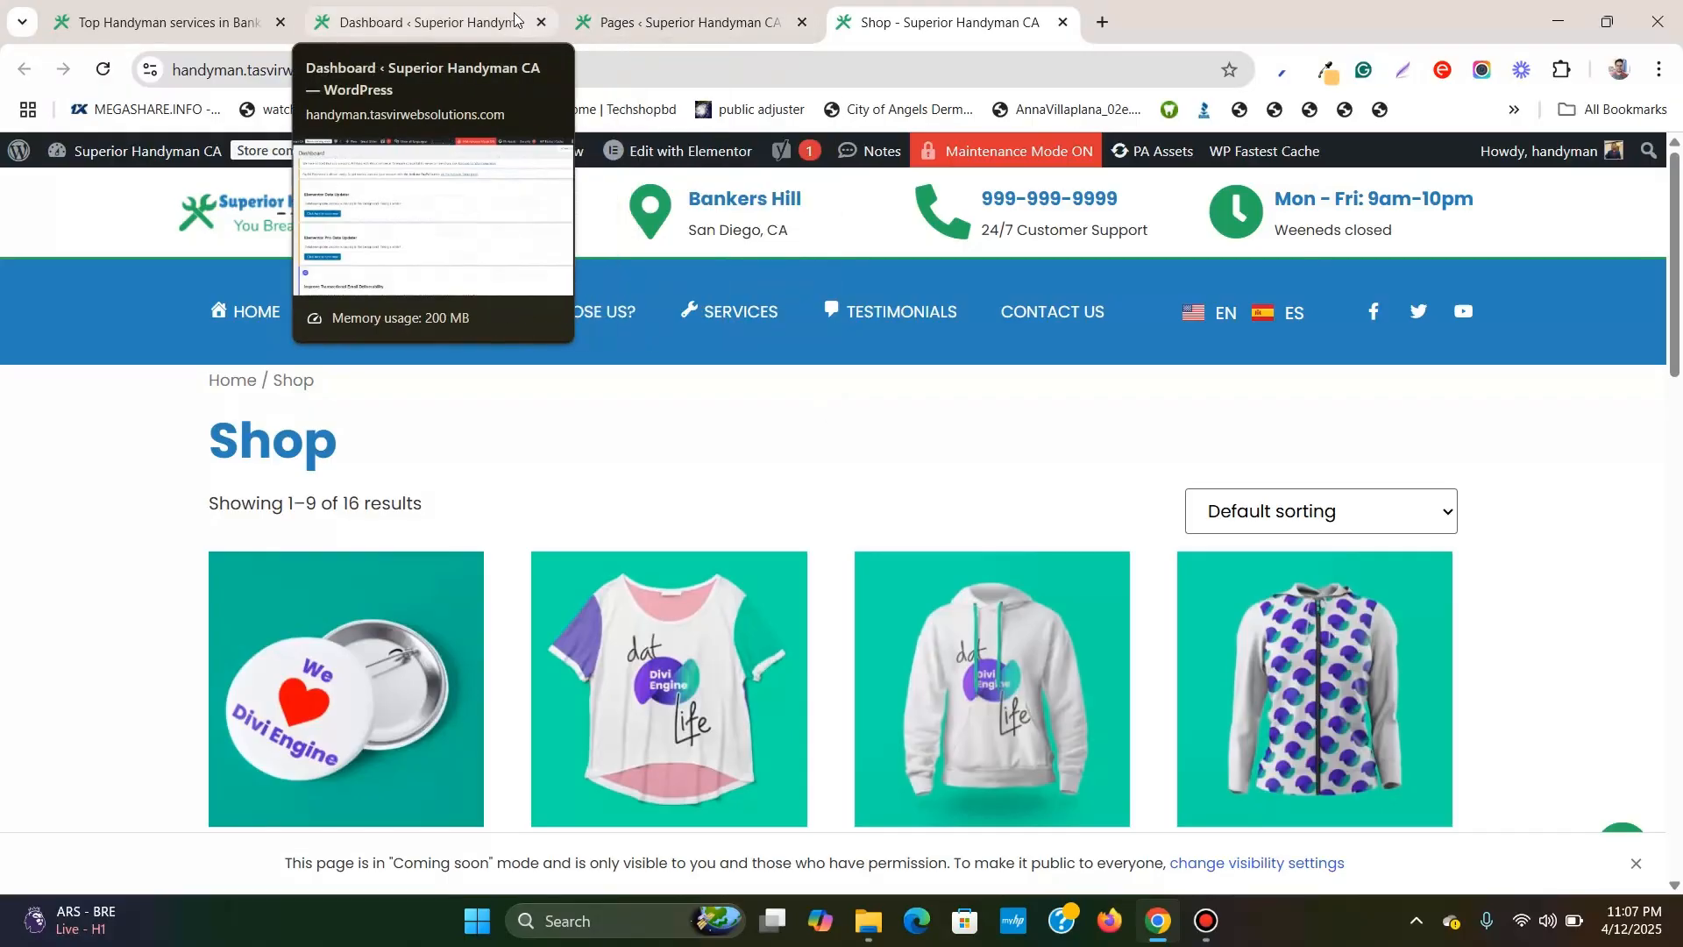
Open Elementor's Theme Builder from the WordPress dashboard in a new tab and switch to it.
{"action": "left_click", "coordinate": [430, 23]}
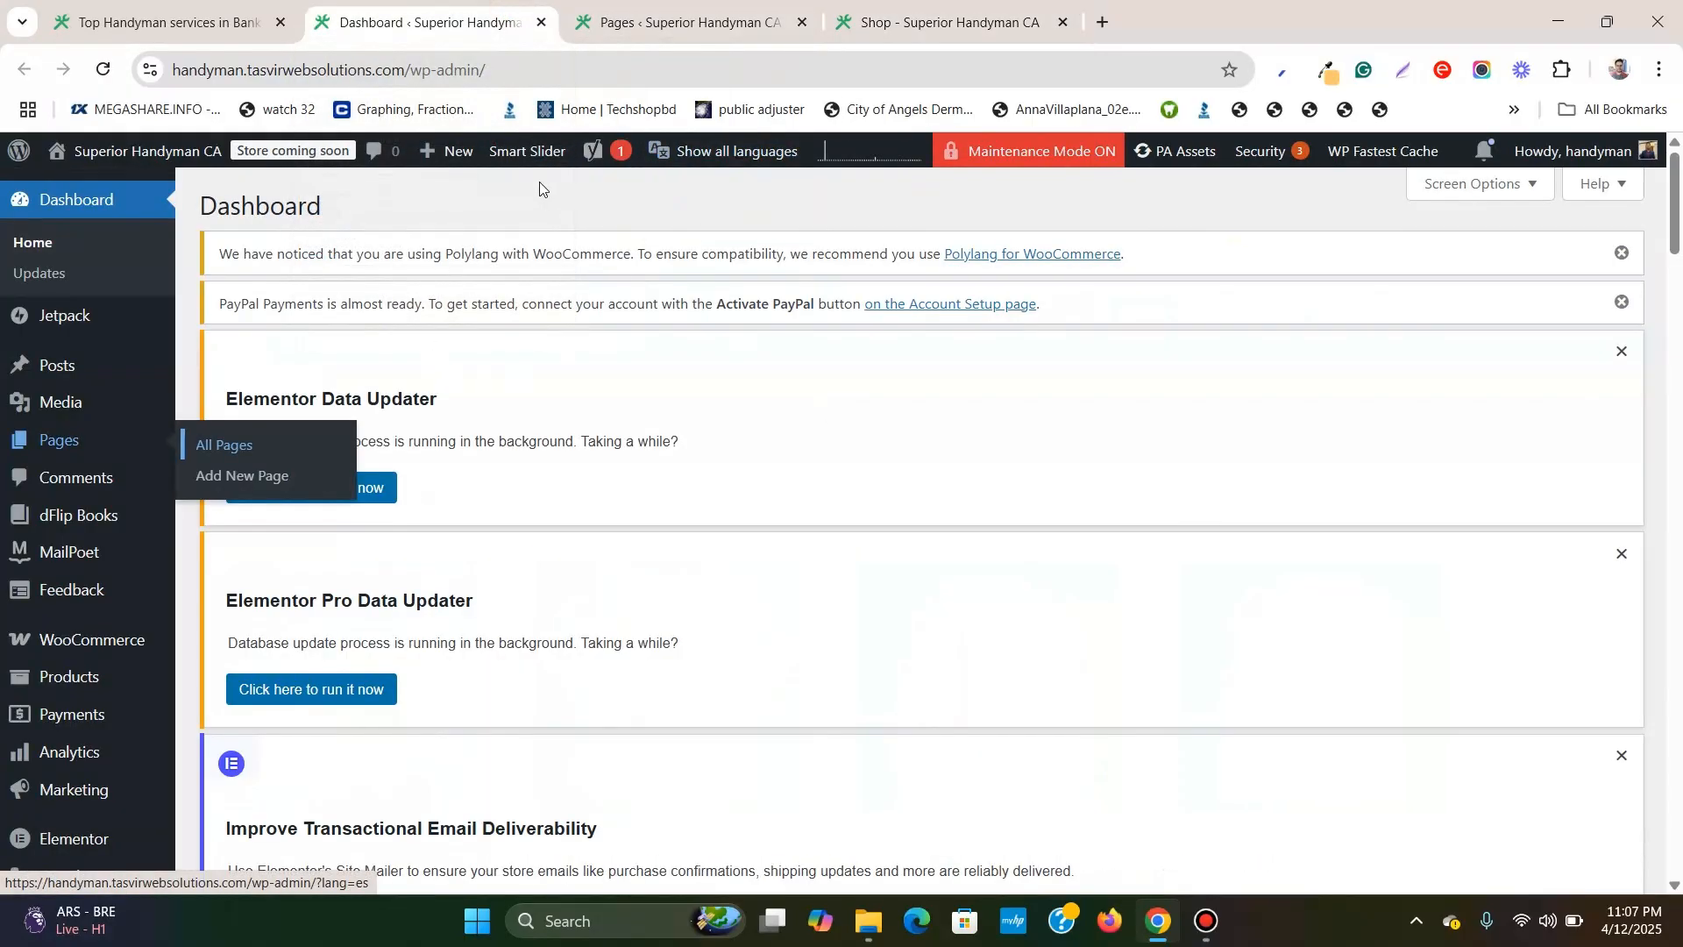
{"action": "scroll", "coordinate": [430, 353], "scroll_direction": "down", "scroll_amount": 2}
{"action": "scroll", "coordinate": [438, 359], "scroll_direction": "down", "scroll_amount": 2}
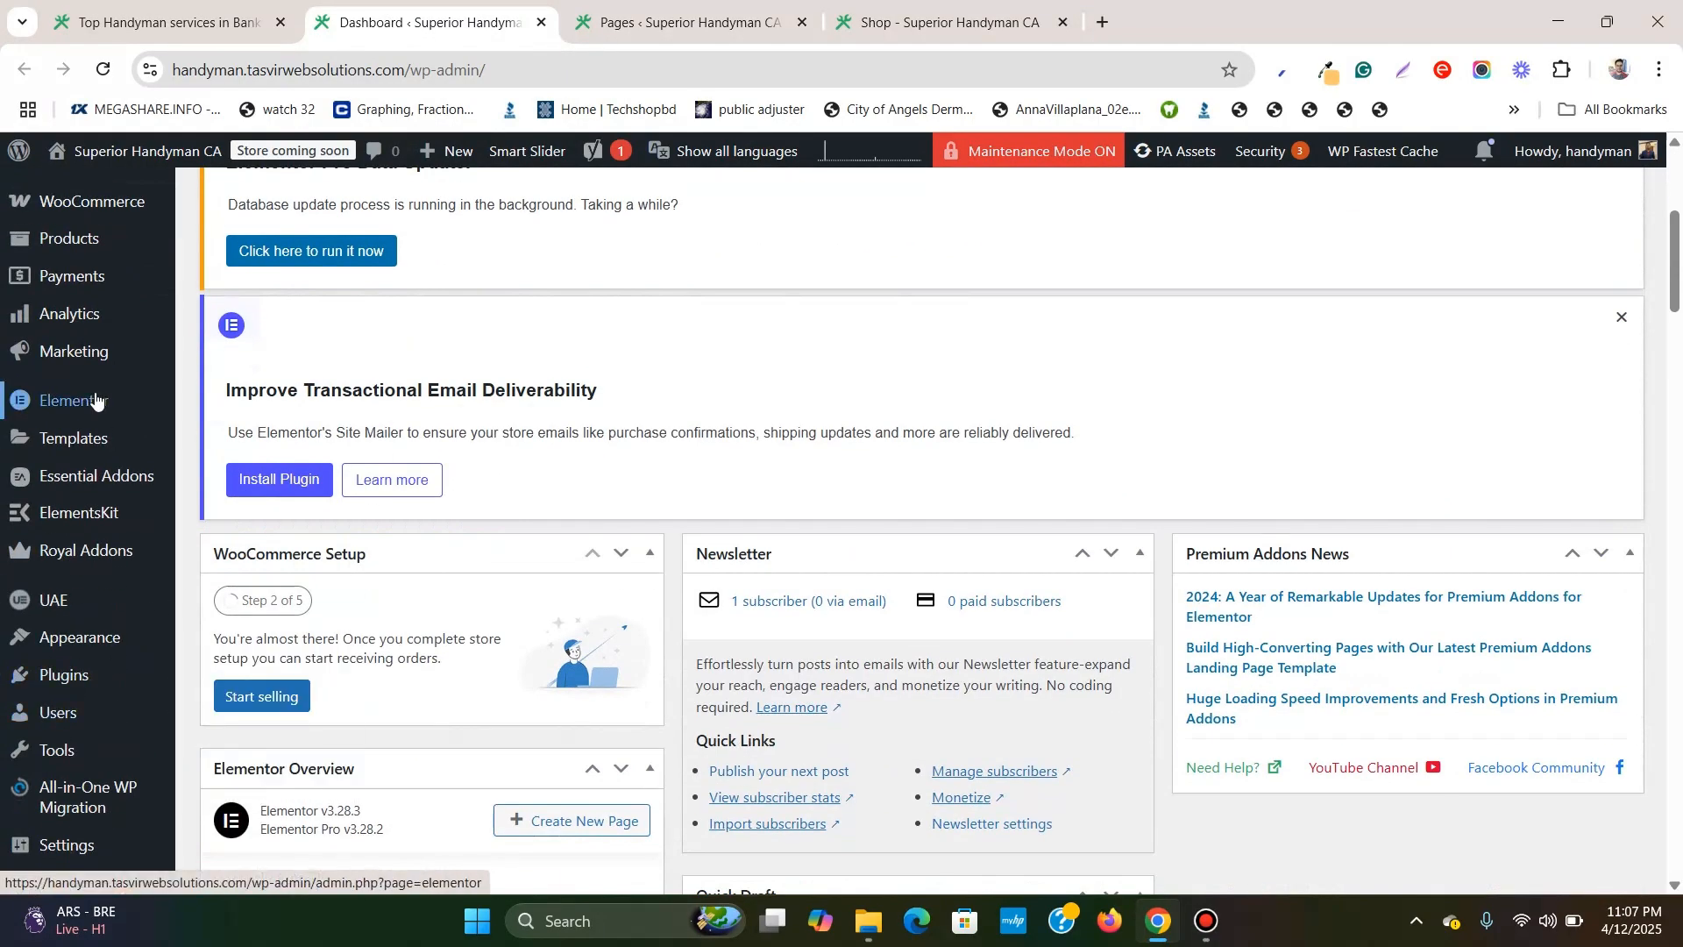
{"action": "scroll", "coordinate": [101, 379], "scroll_direction": "up", "scroll_amount": 2}
{"action": "scroll", "coordinate": [100, 334], "scroll_direction": "down", "scroll_amount": 1}
{"action": "mouse_move", "coordinate": [132, 553]}
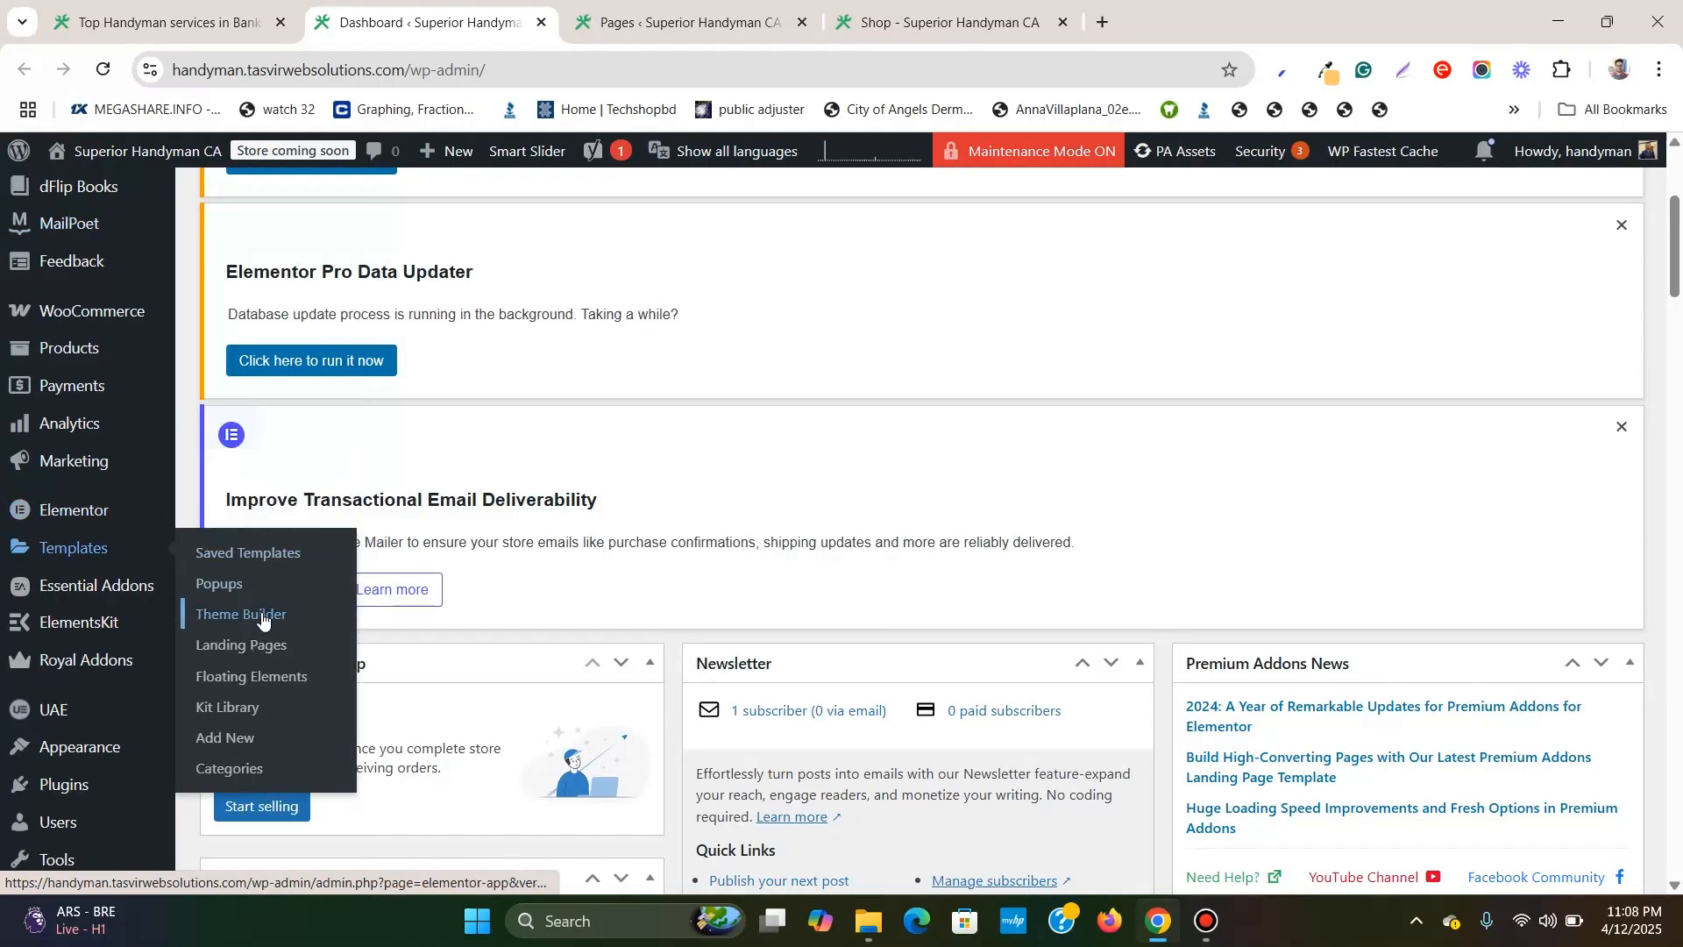
{"action": "right_click", "coordinate": [261, 617]}
{"action": "left_click", "coordinate": [356, 345]}
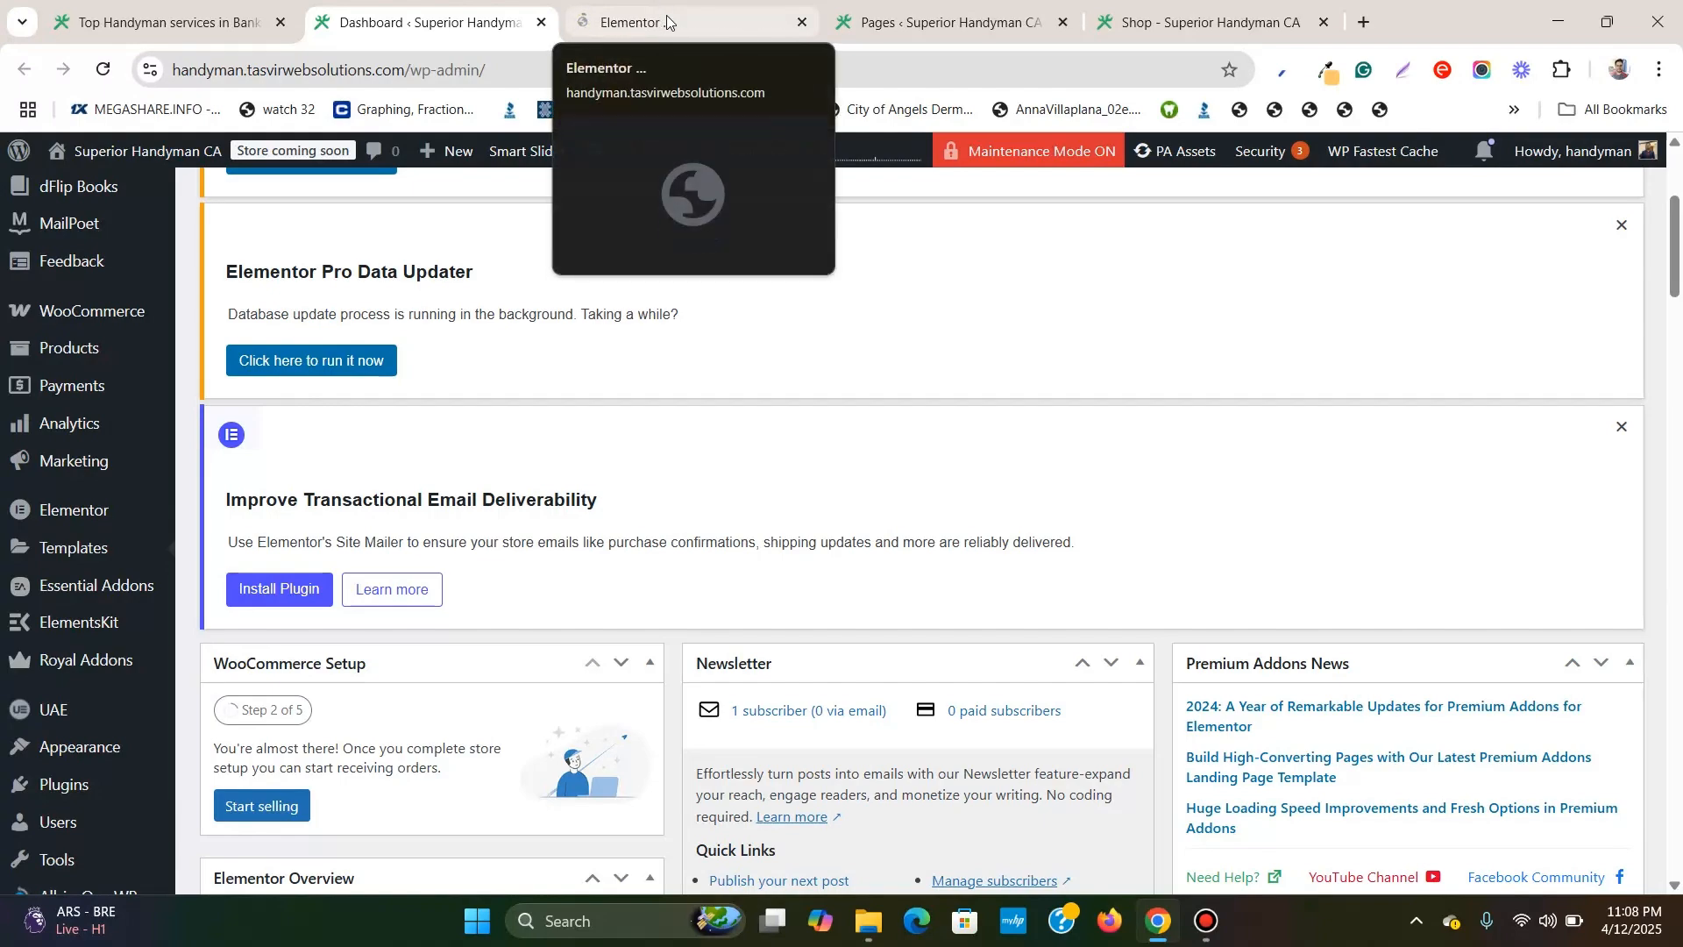
{"action": "left_click", "coordinate": [666, 14]}
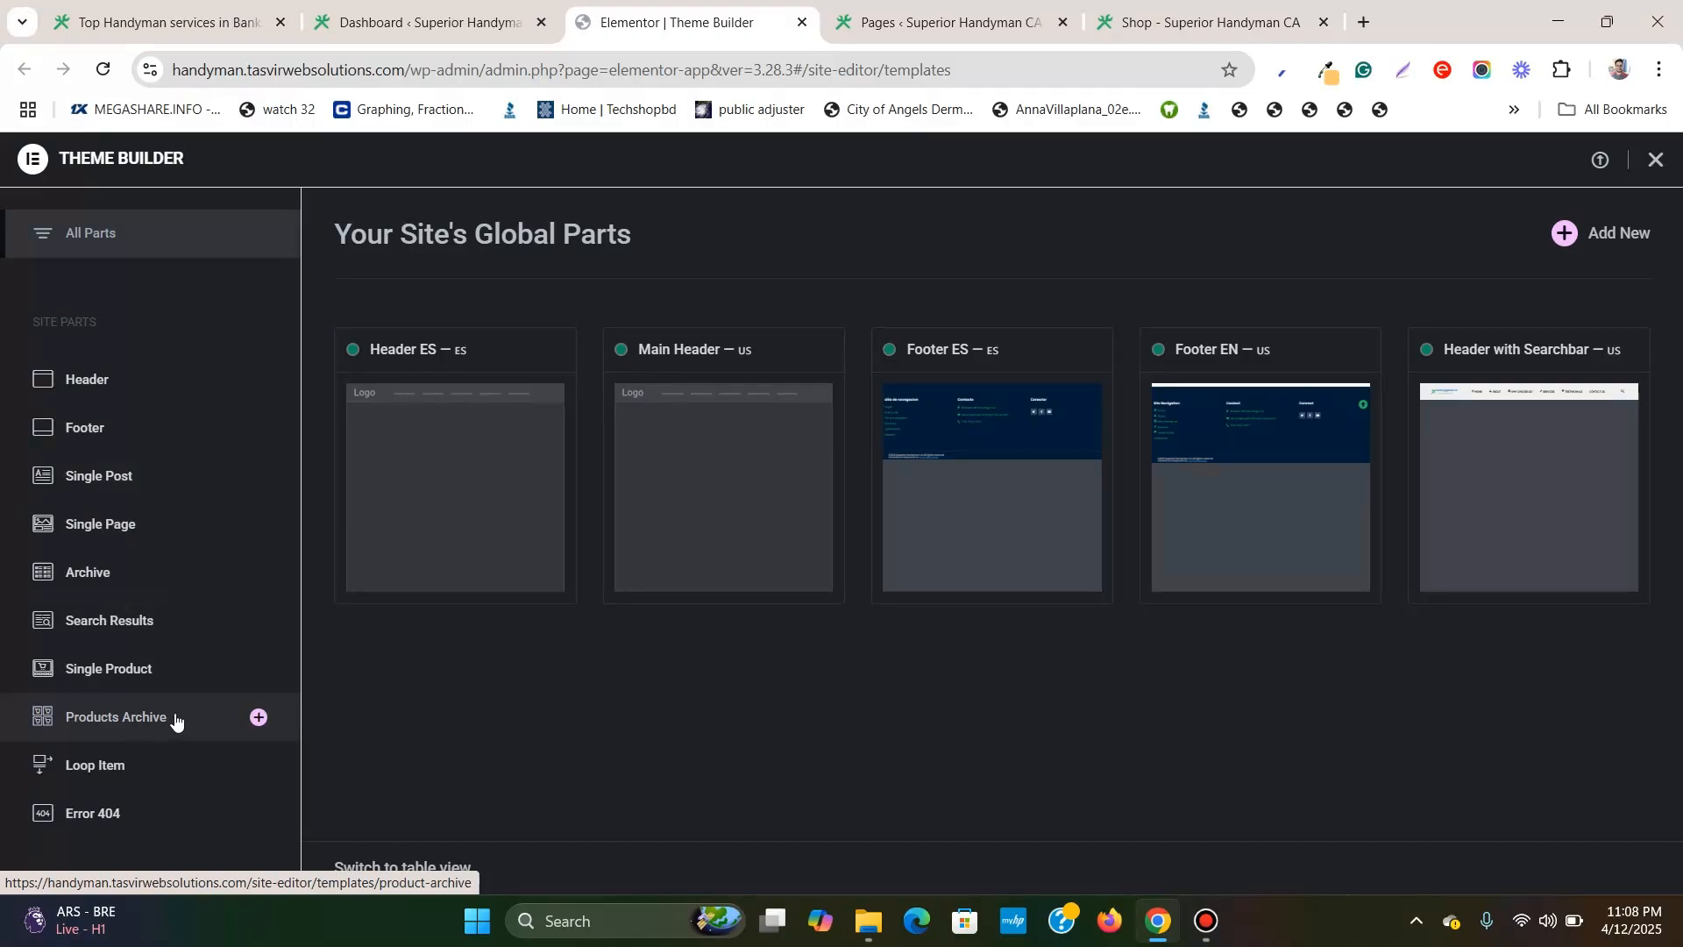
Create a new Products Archive template and dismiss the block library to start from a blank canvas.
{"action": "left_click", "coordinate": [258, 719]}
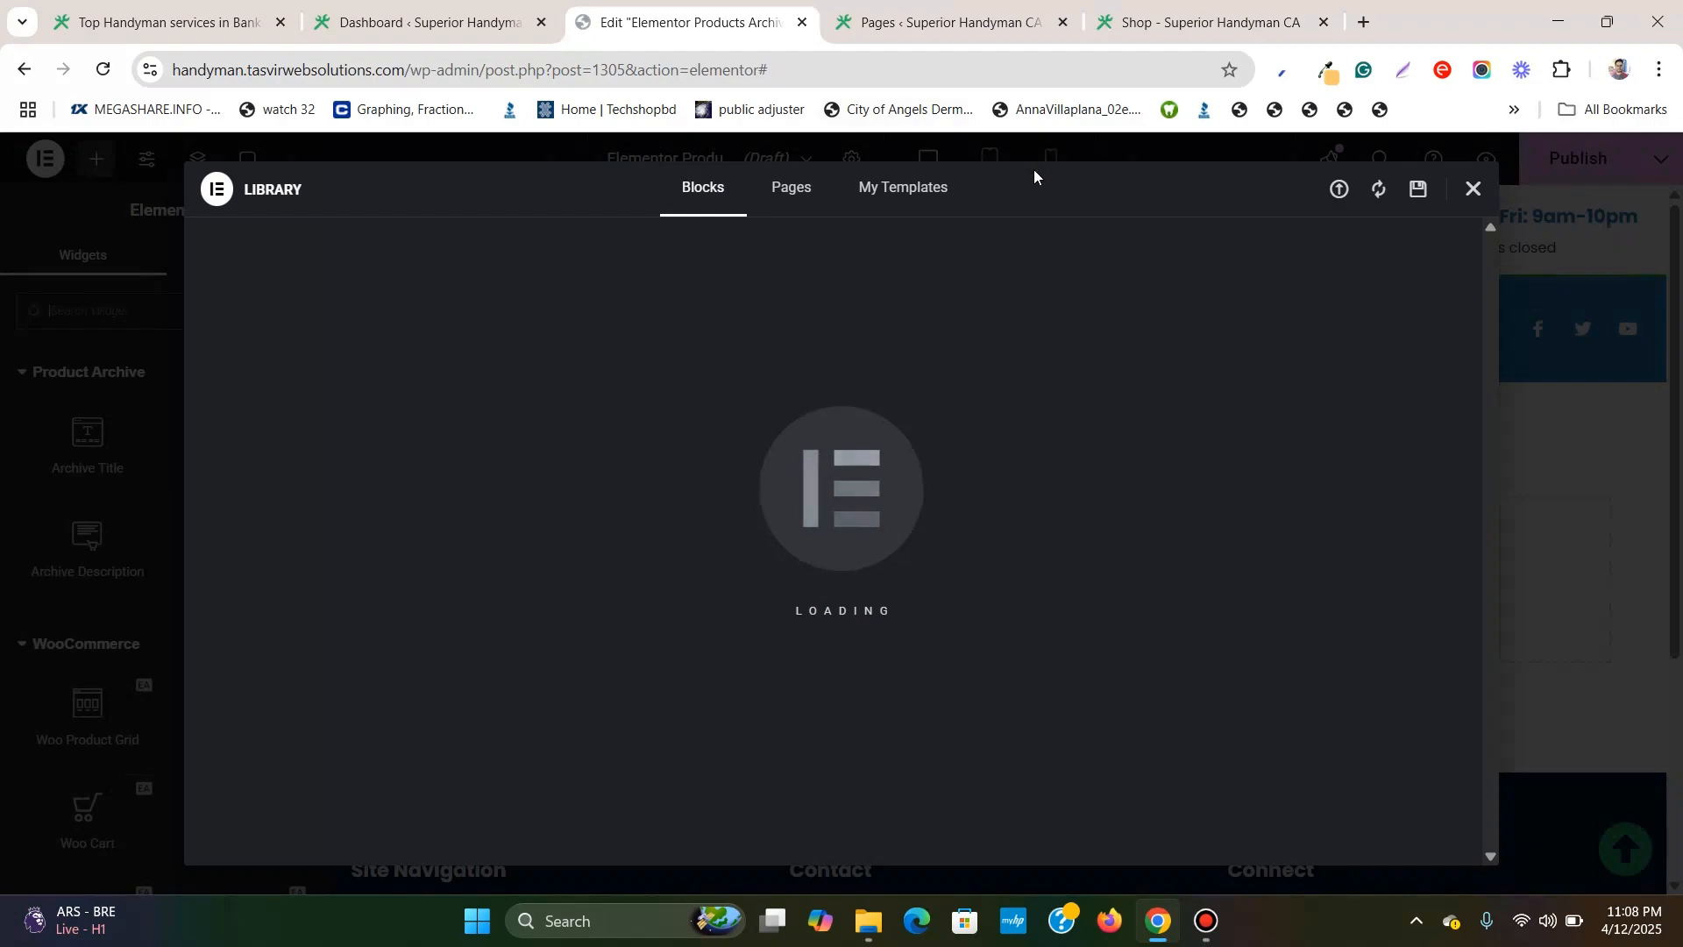
{"action": "mouse_move", "coordinate": [289, 518]}
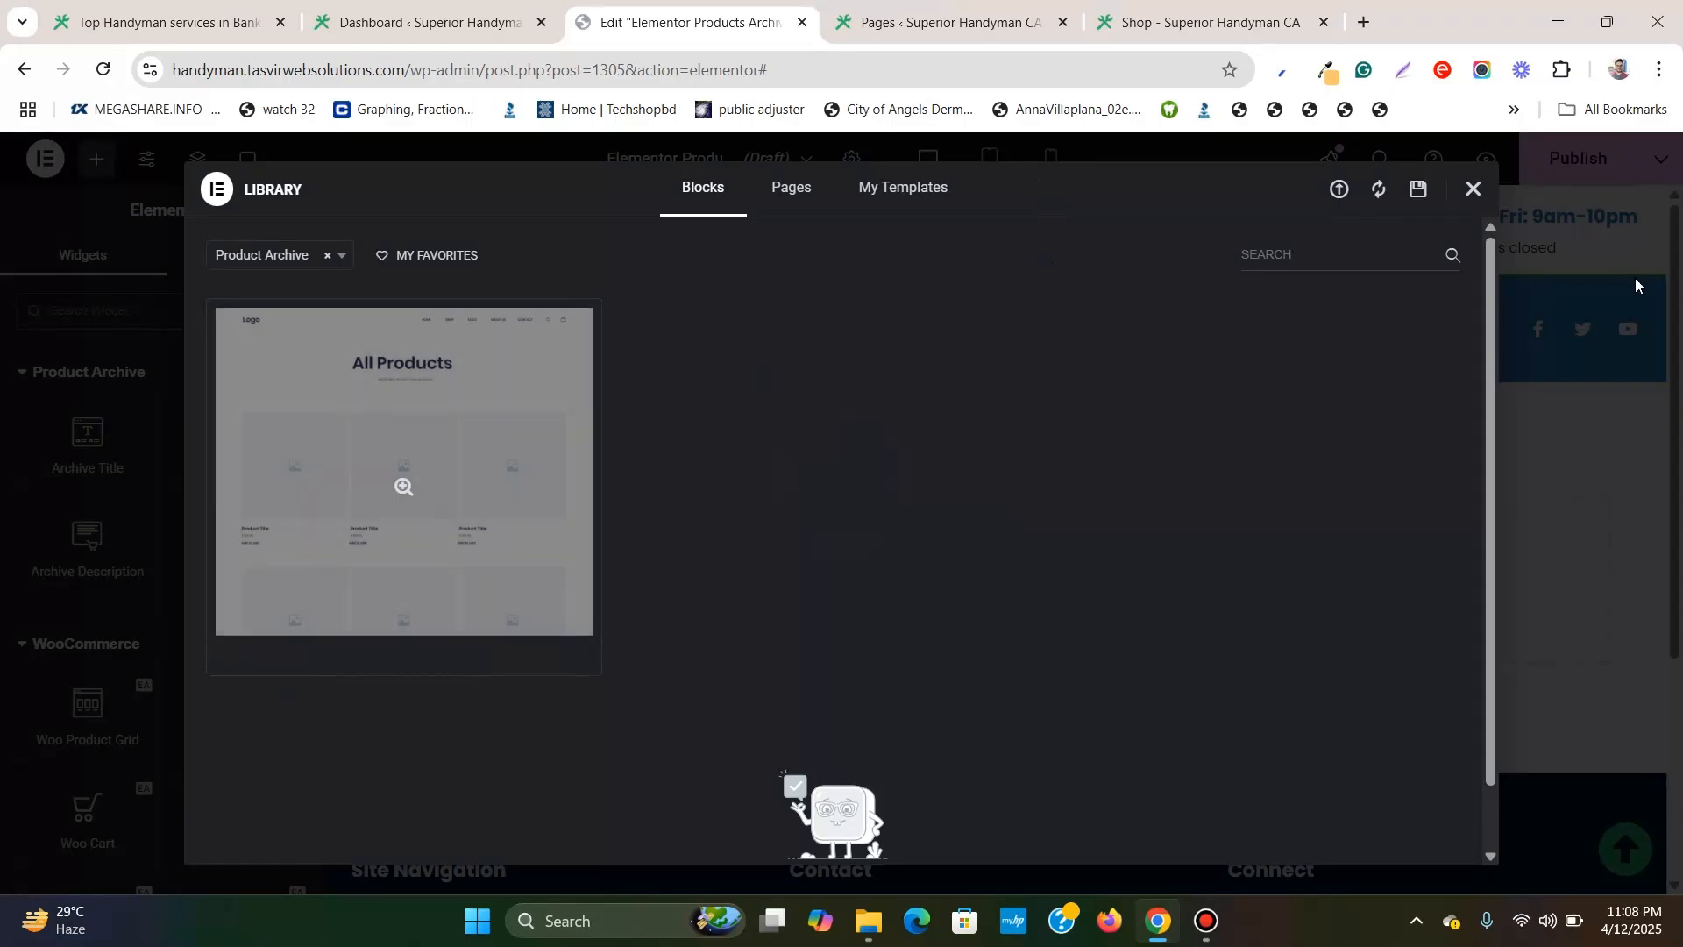
{"action": "left_click", "coordinate": [1476, 192]}
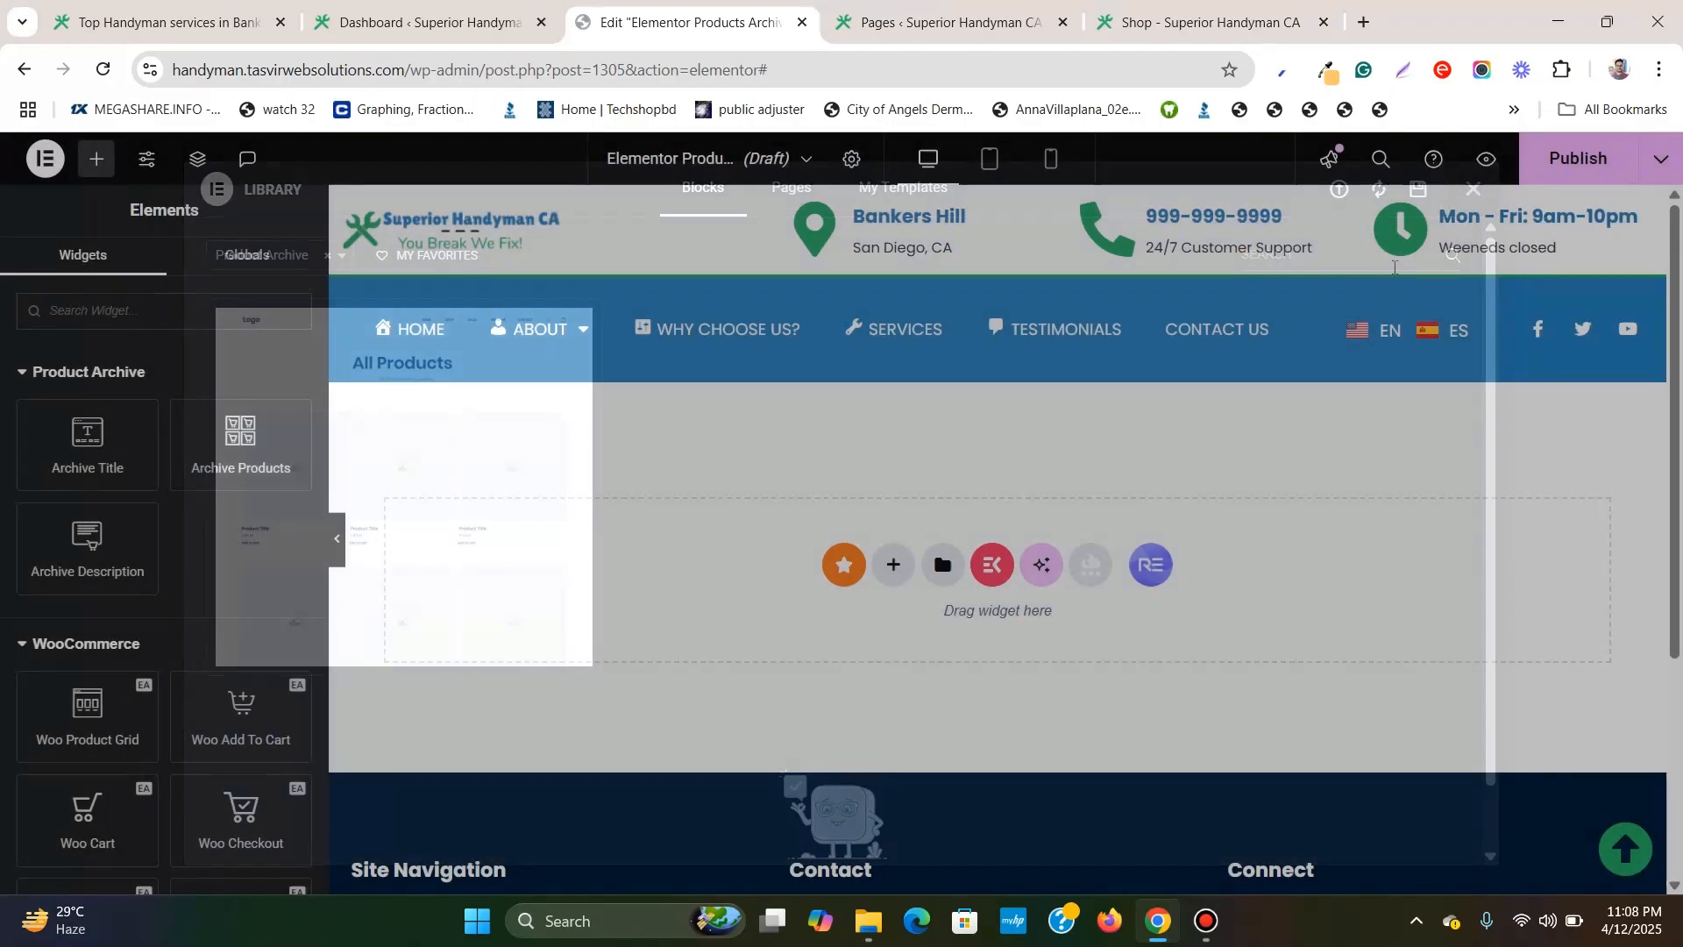
Add a single-column Flexbox container with vertical direction to the empty template.
{"action": "left_click", "coordinate": [895, 455]}
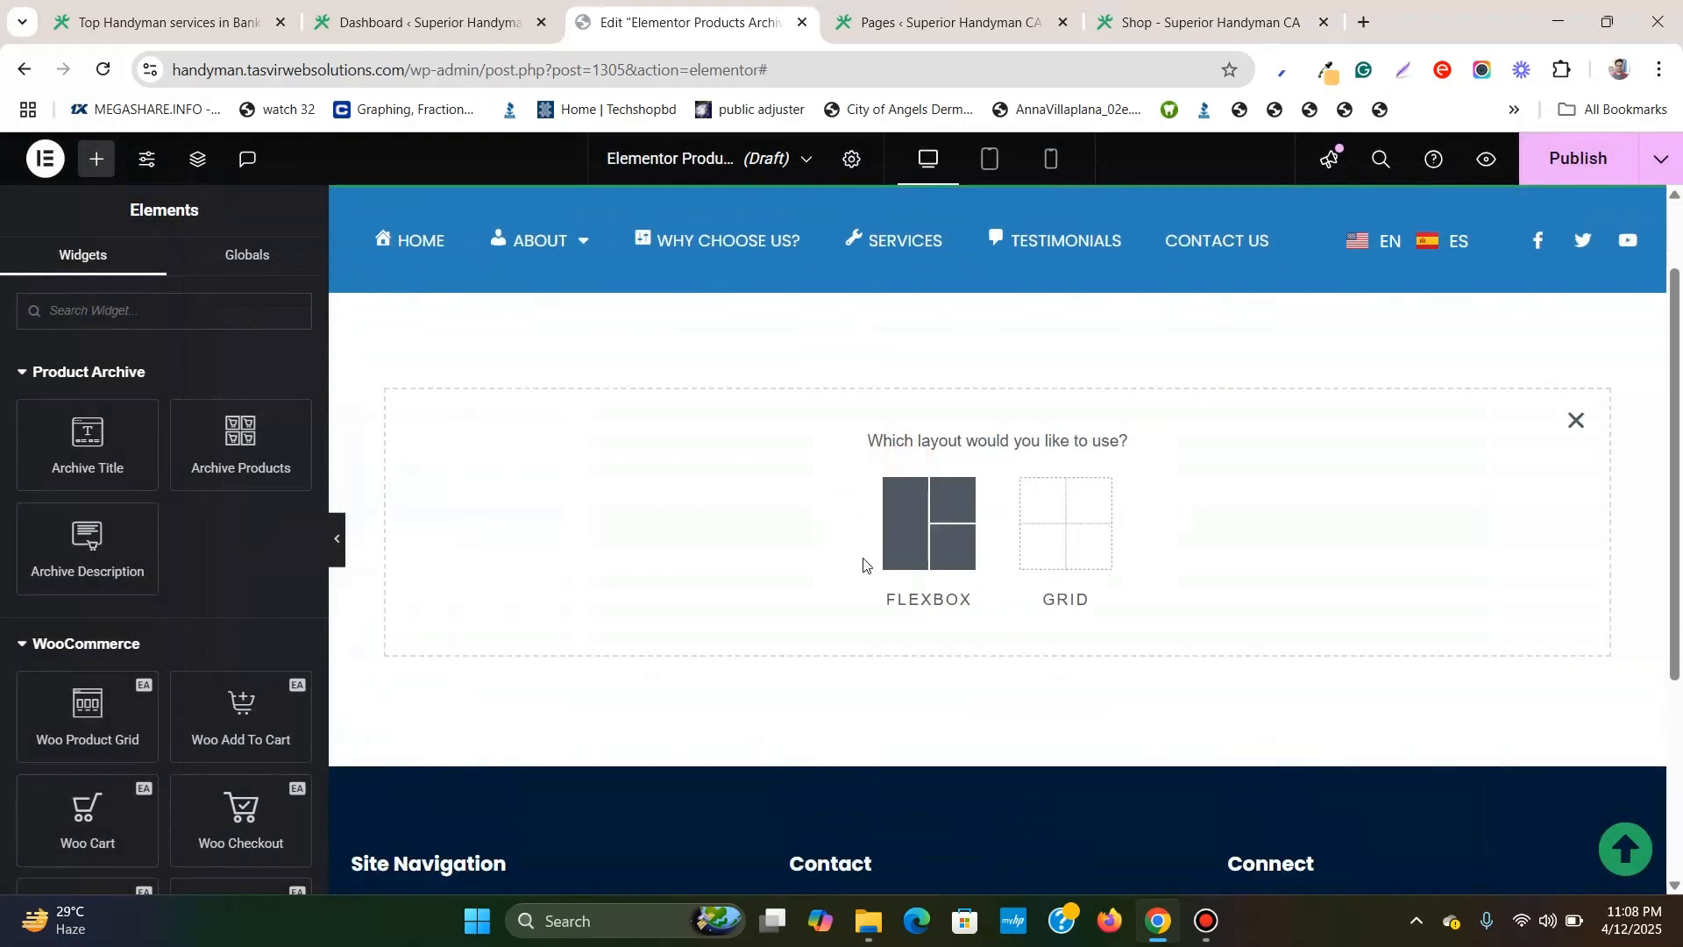
{"action": "left_click", "coordinate": [897, 566]}
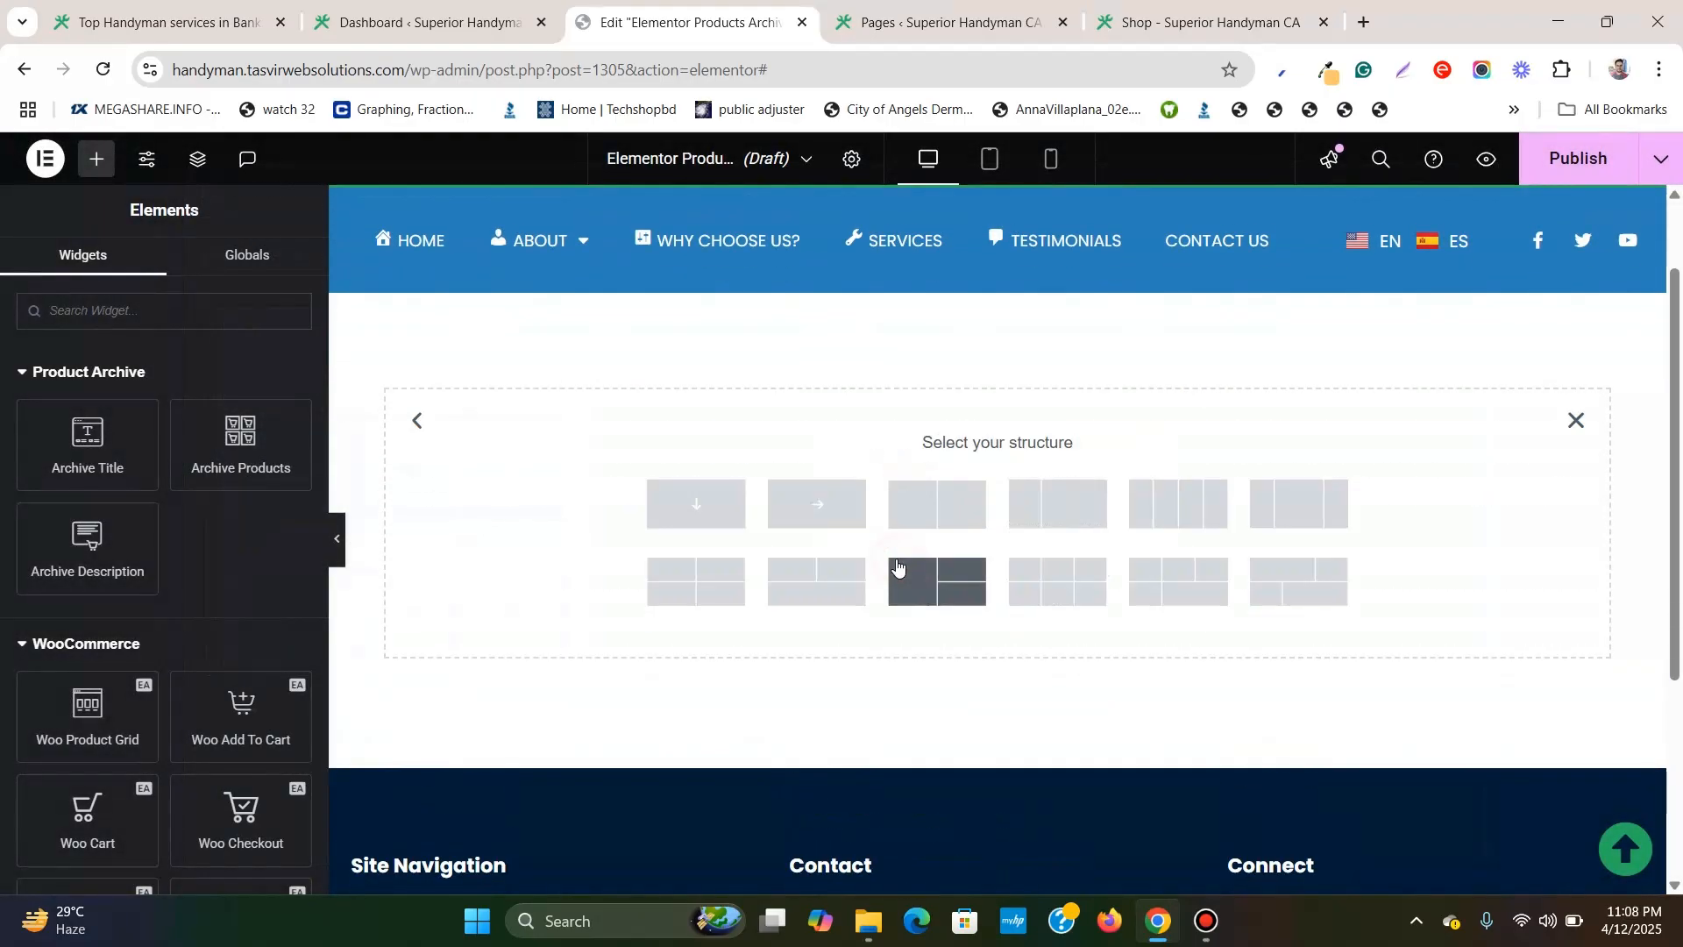
{"action": "left_click", "coordinate": [695, 501]}
{"action": "scroll", "coordinate": [997, 421], "scroll_direction": "up", "scroll_amount": 2}
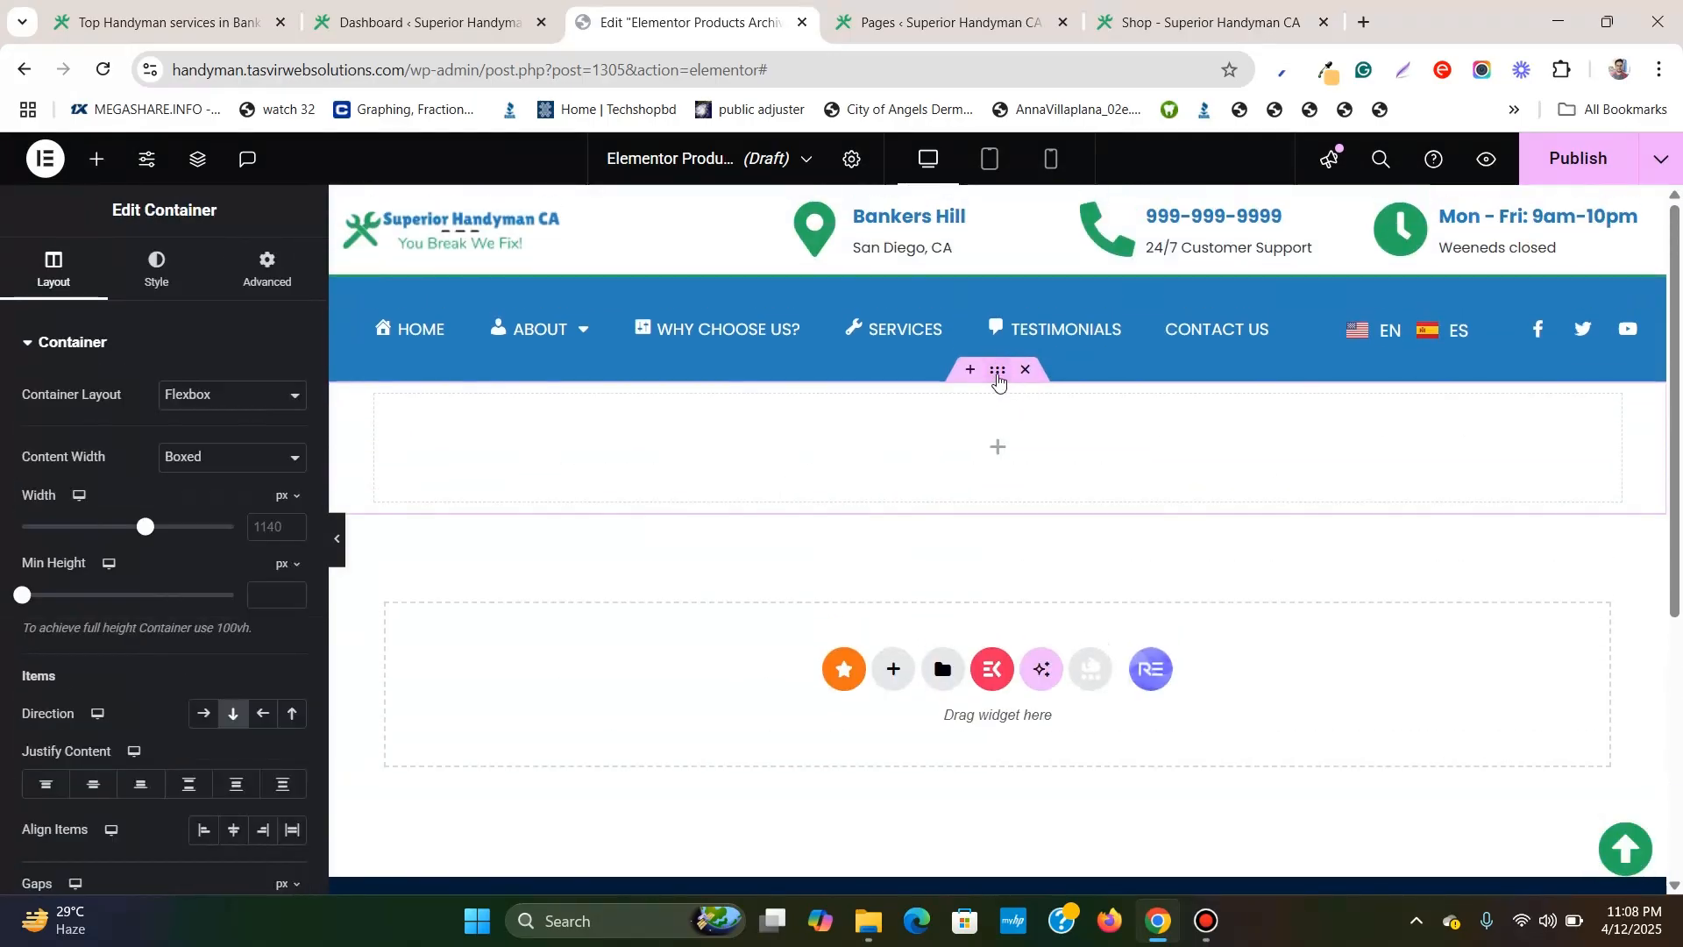
Give the new container a classic background using the image podium-7422912_1280.jpg from the media library.
{"action": "left_click", "coordinate": [157, 267]}
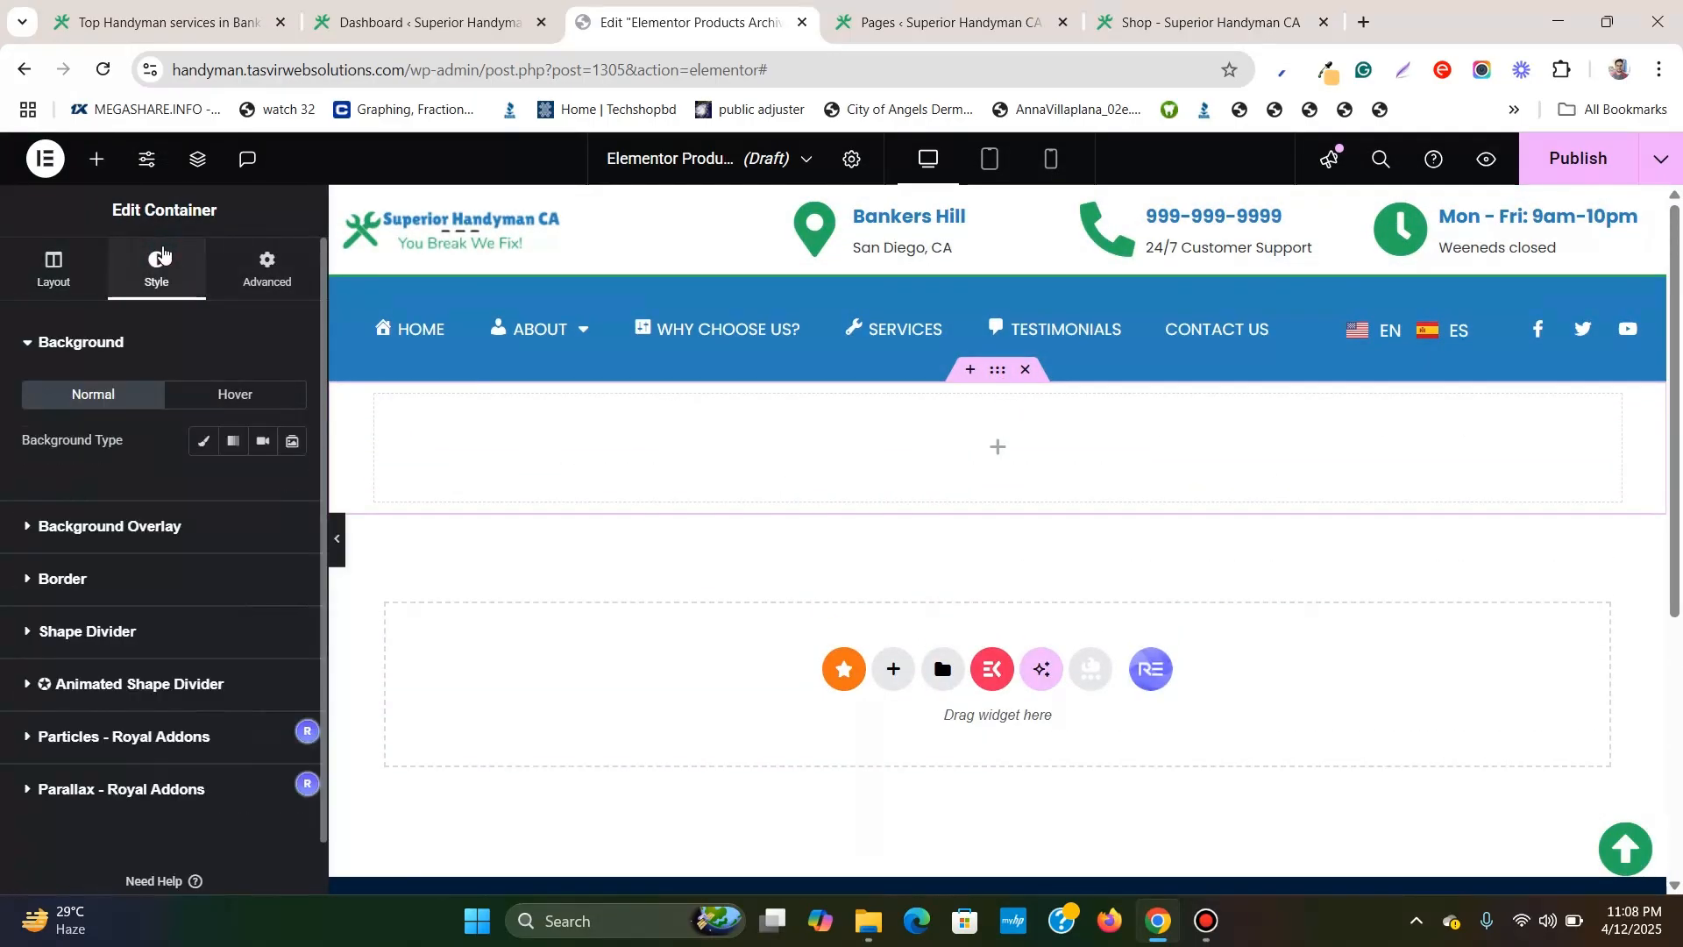
{"action": "left_click", "coordinate": [201, 447]}
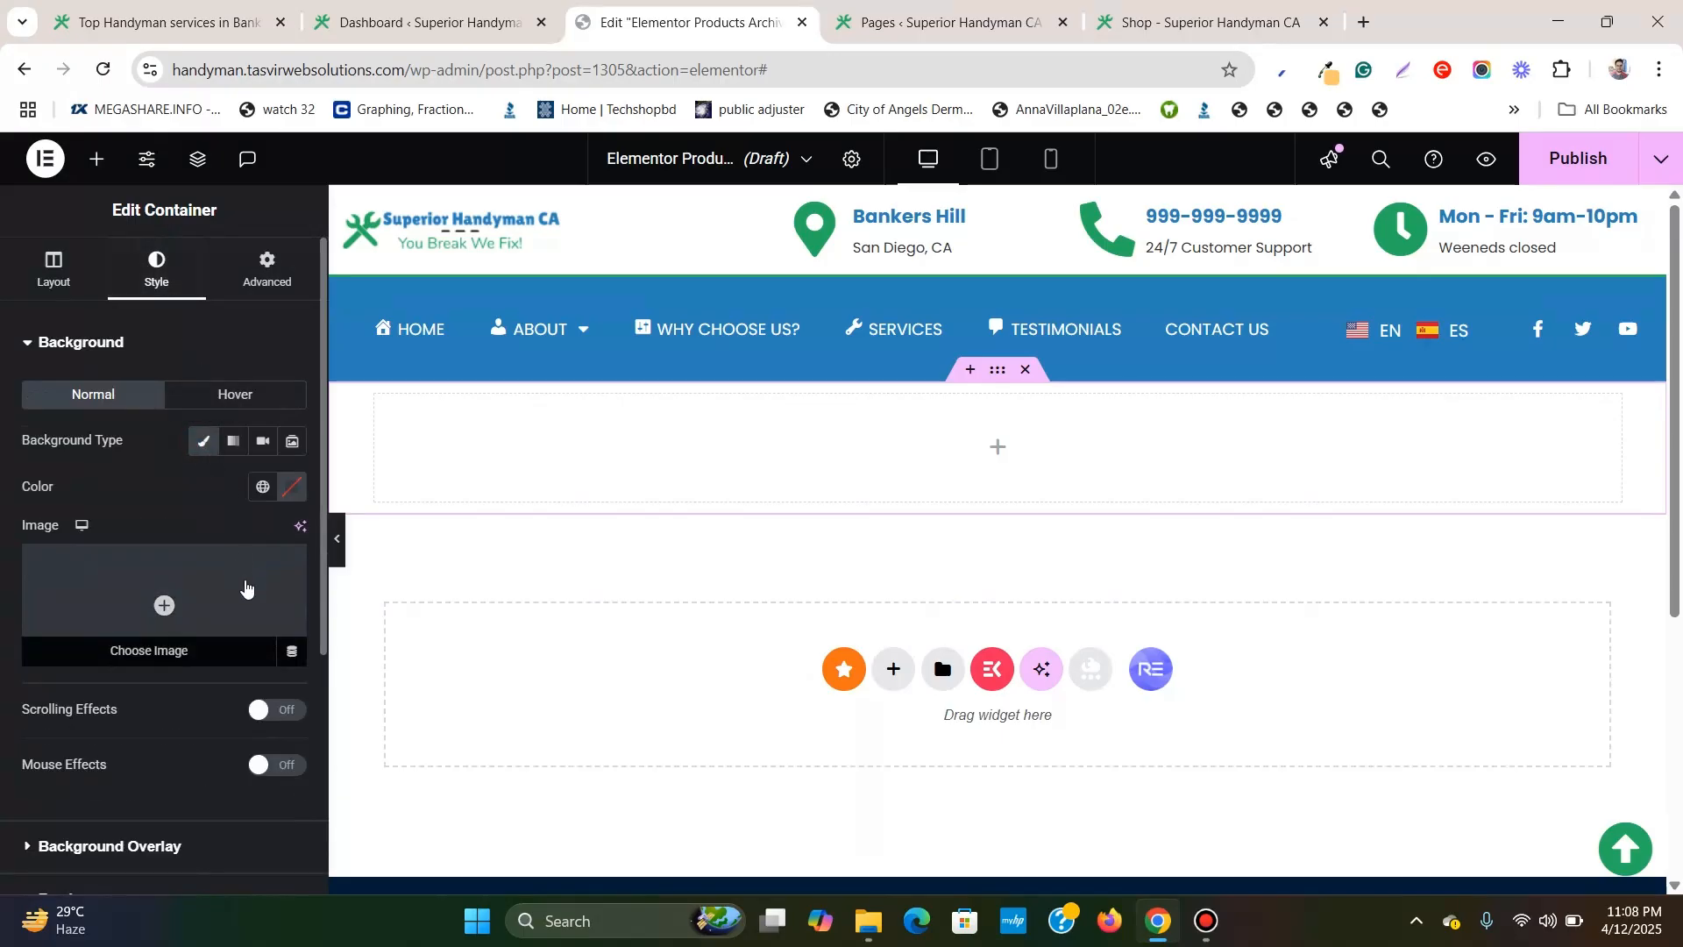
{"action": "left_click", "coordinate": [244, 587]}
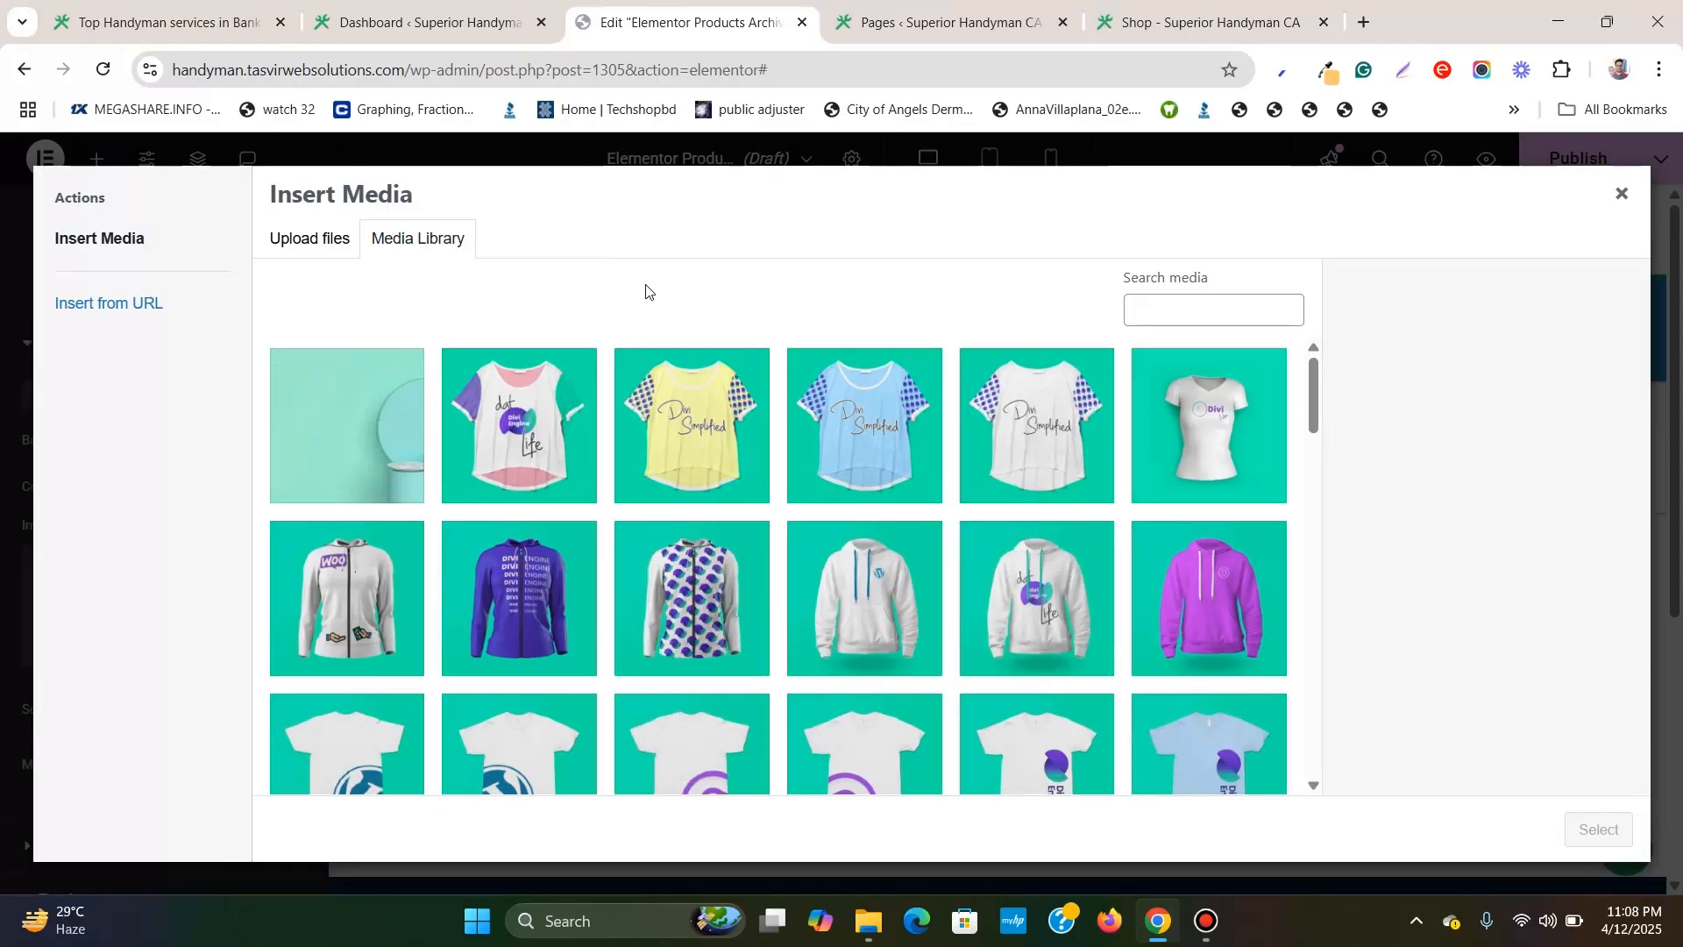
{"action": "scroll", "coordinate": [796, 395], "scroll_direction": "down", "scroll_amount": 10}
{"action": "scroll", "coordinate": [796, 391], "scroll_direction": "up", "scroll_amount": 2}
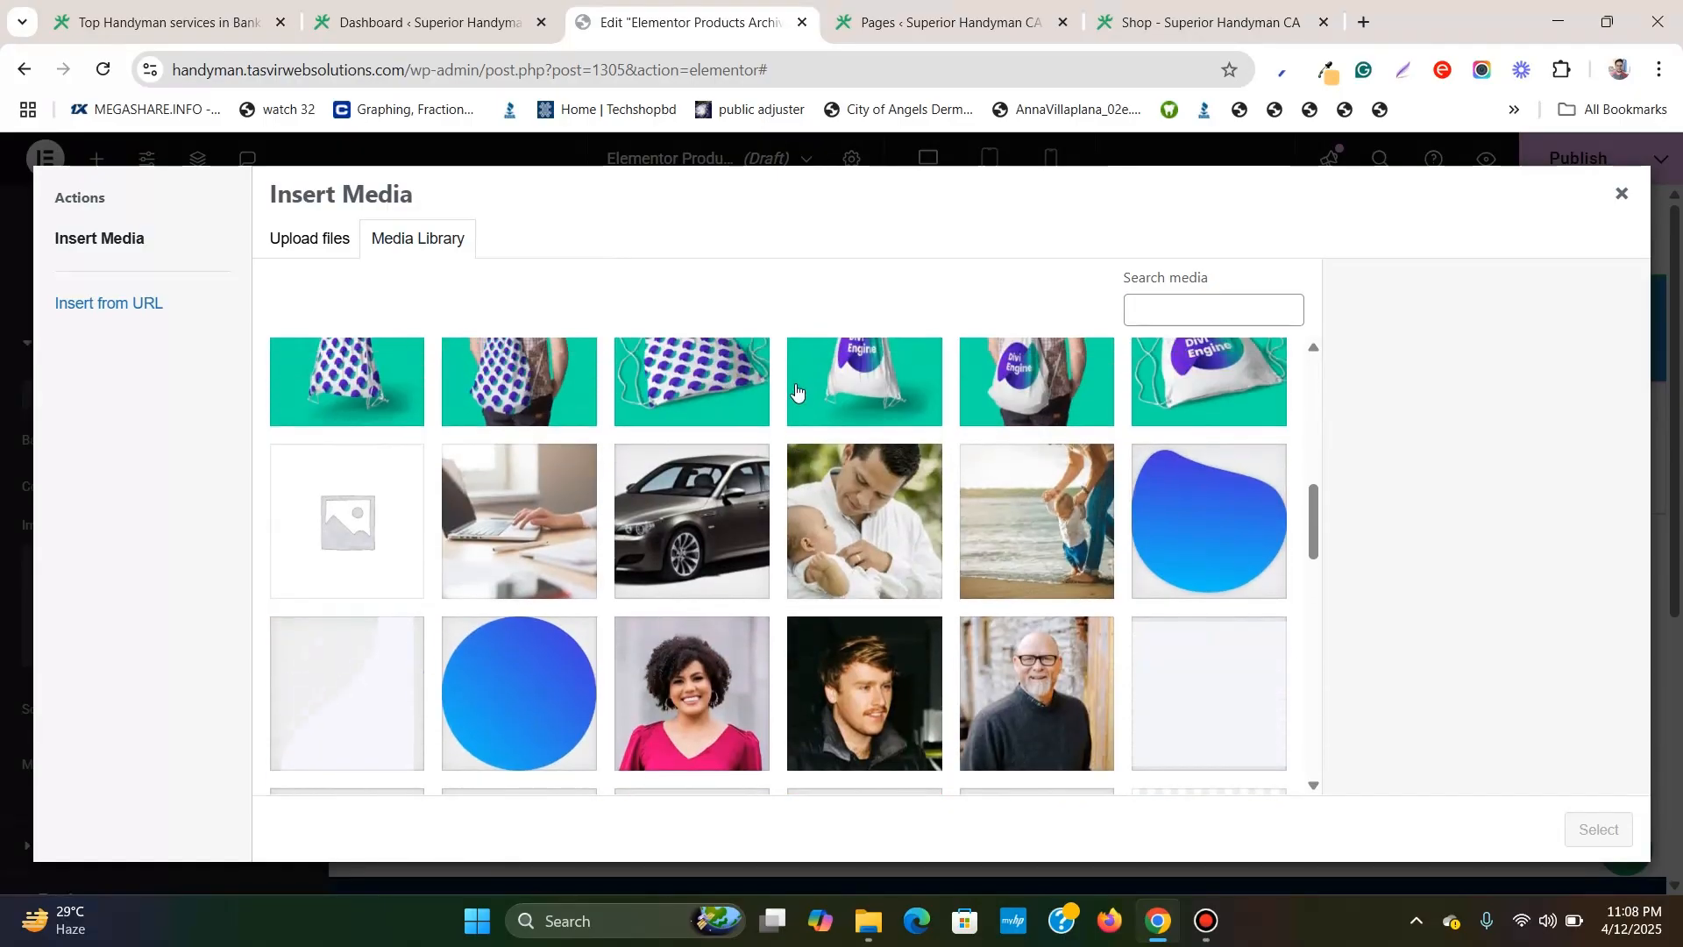
{"action": "scroll", "coordinate": [799, 388], "scroll_direction": "down", "scroll_amount": 15}
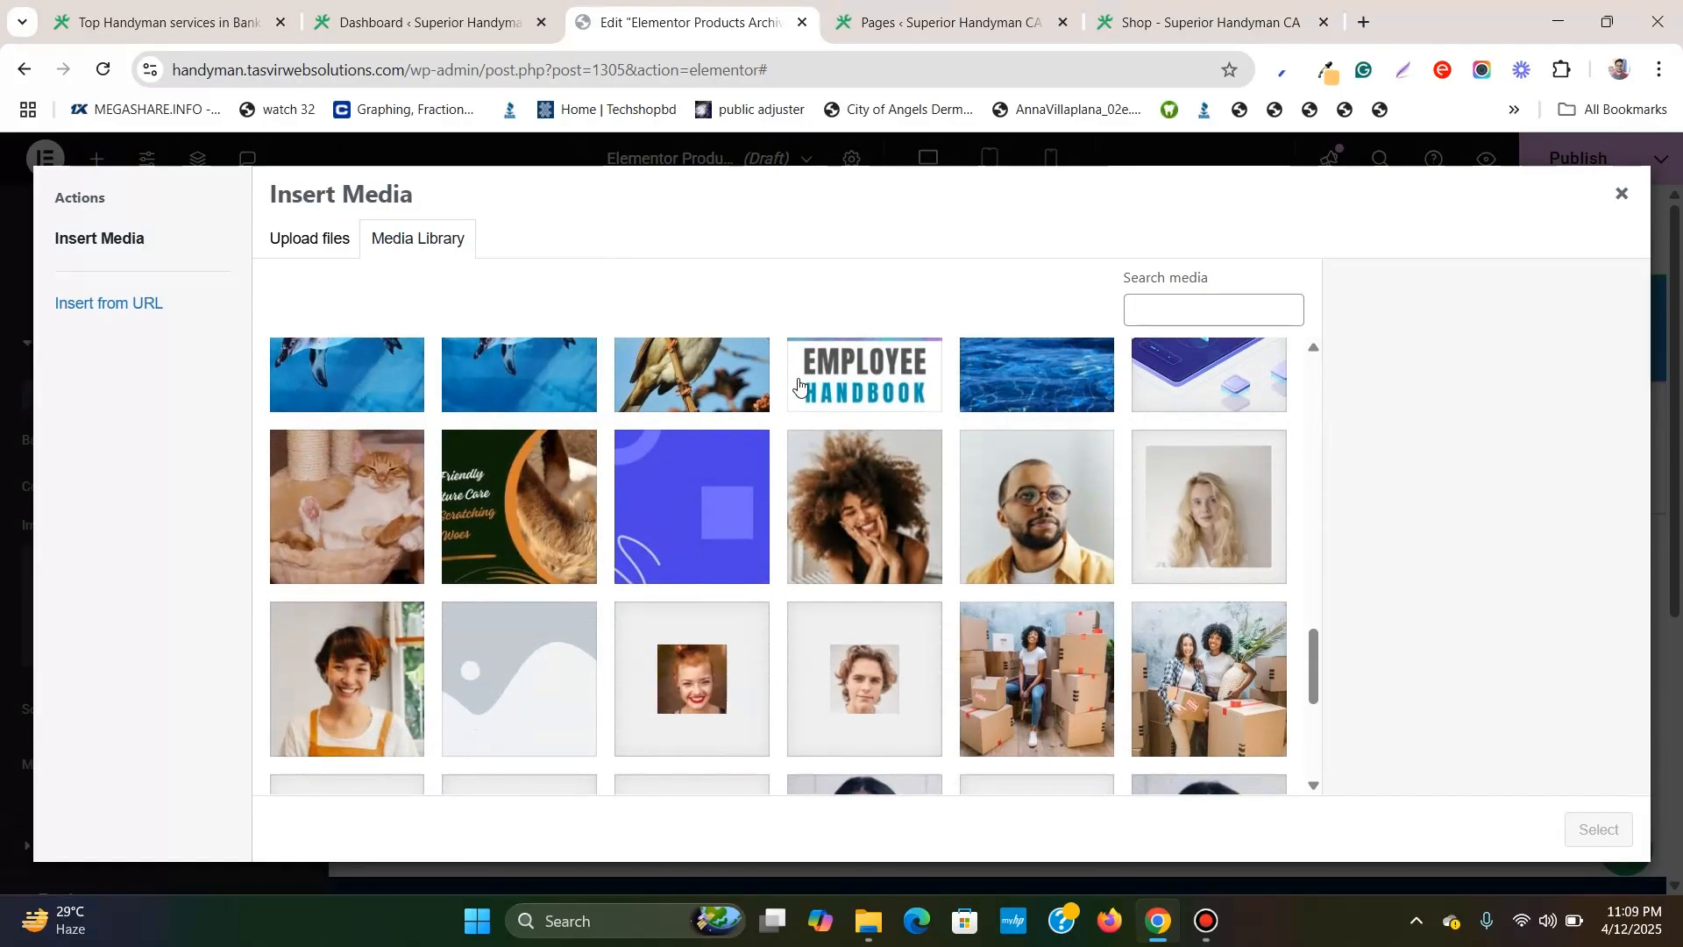
{"action": "left_click", "coordinate": [765, 771]}
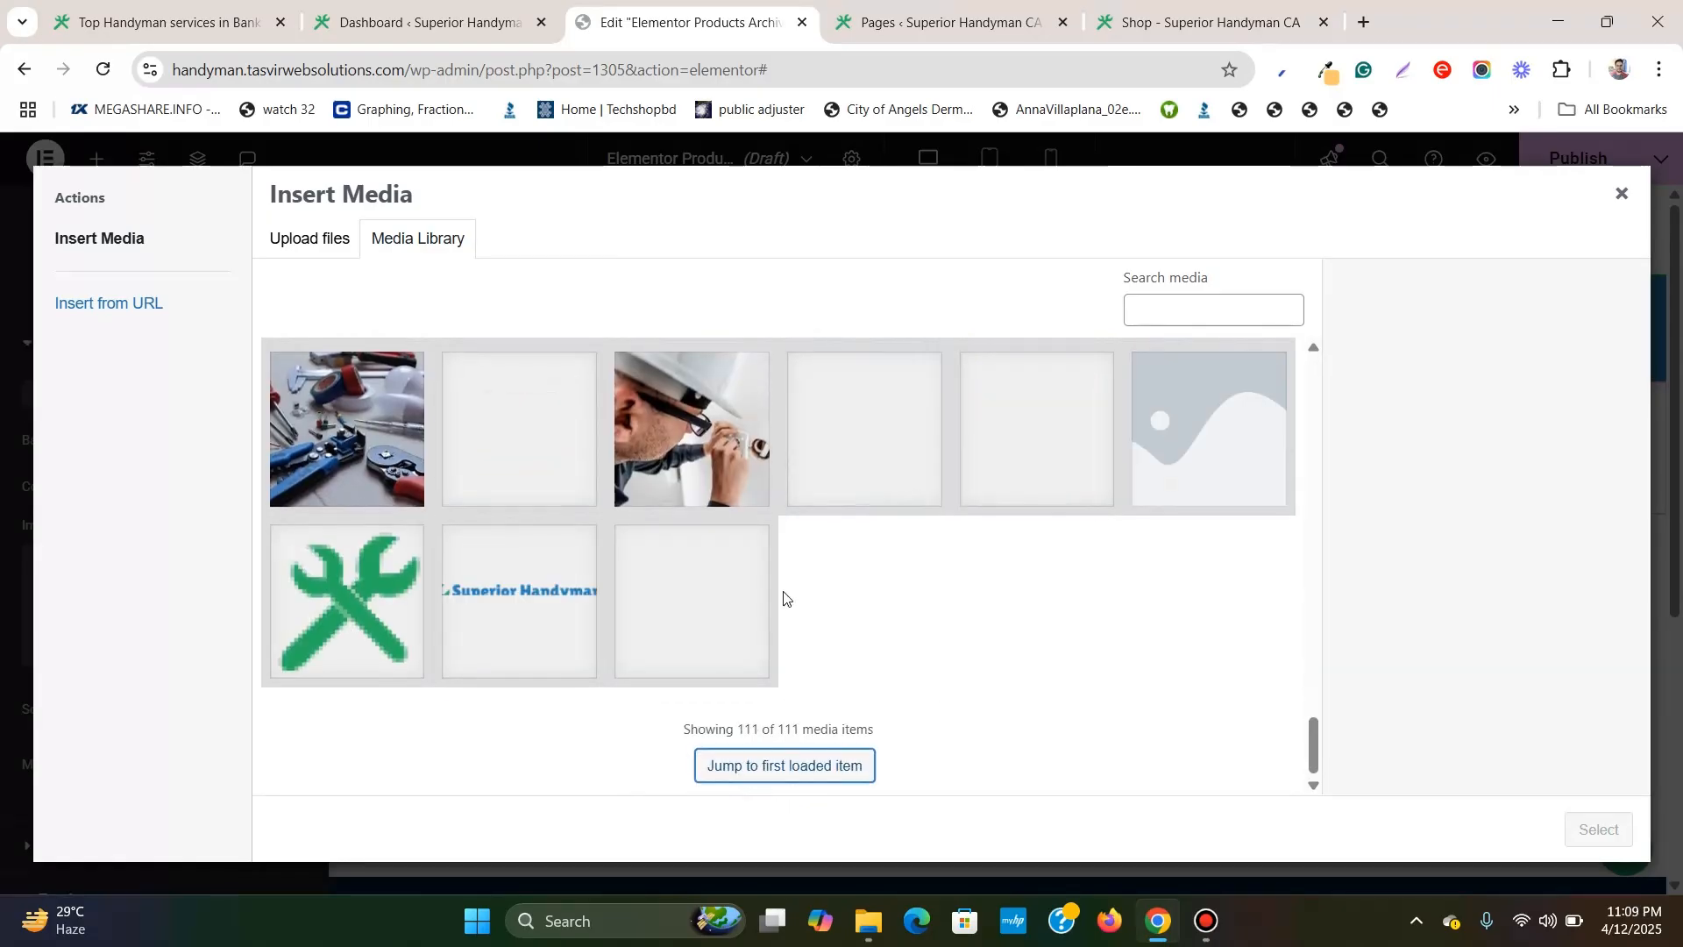
{"action": "scroll", "coordinate": [751, 514], "scroll_direction": "up", "scroll_amount": 5}
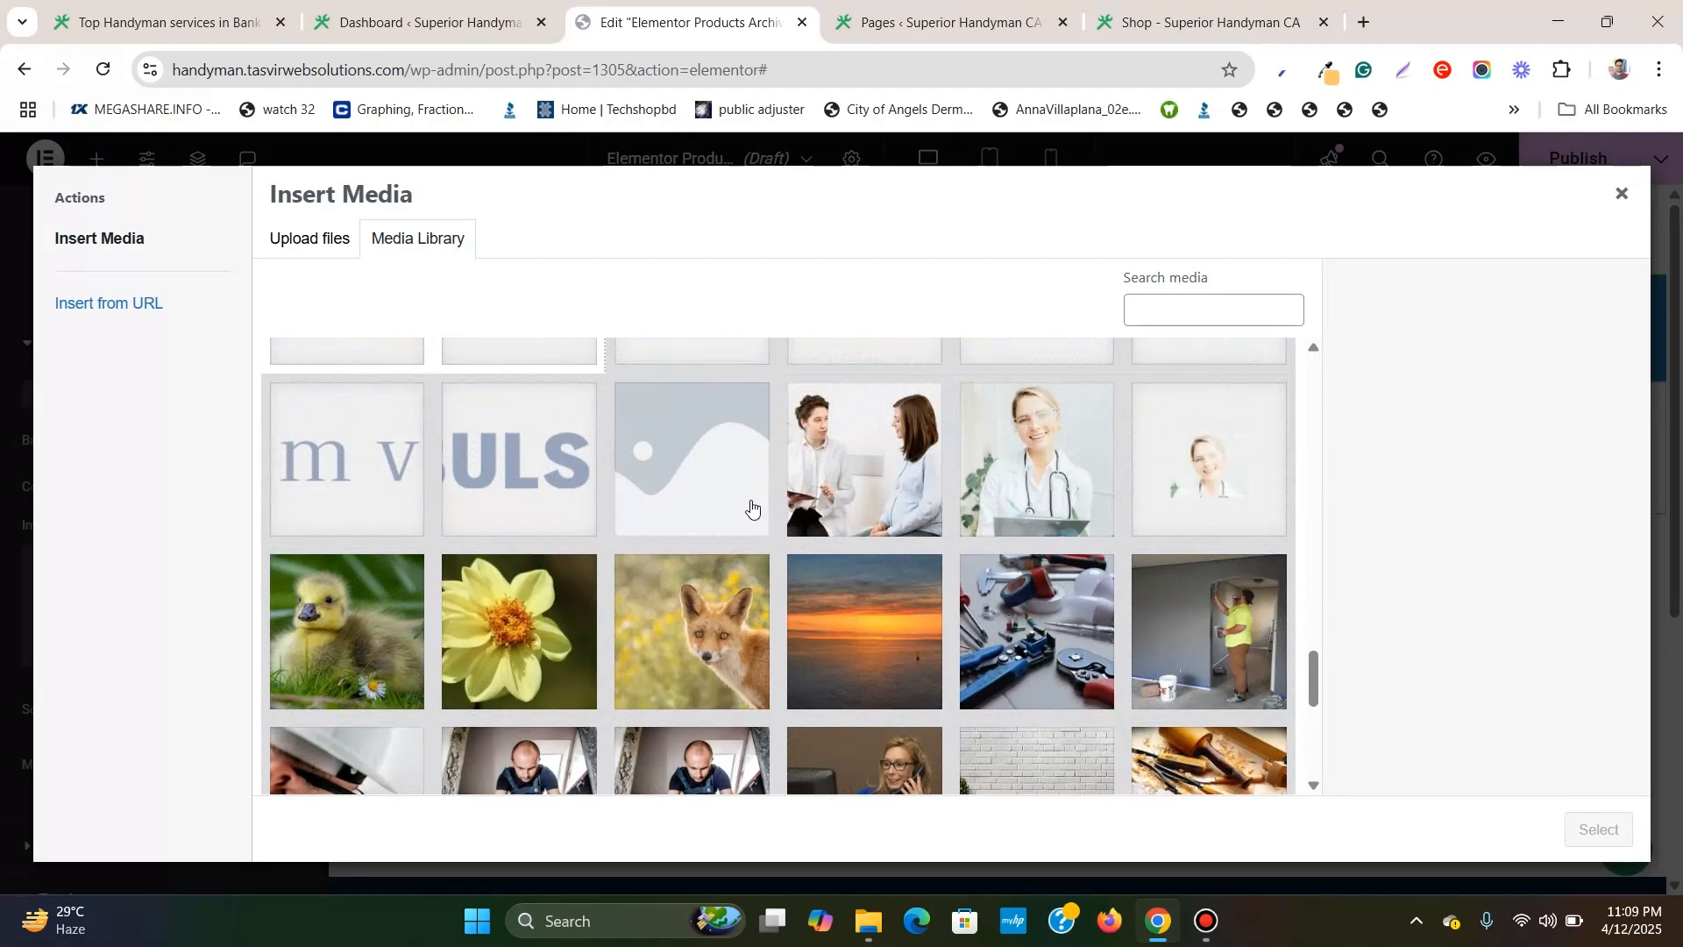
{"action": "scroll", "coordinate": [752, 507], "scroll_direction": "down", "scroll_amount": 1}
{"action": "scroll", "coordinate": [751, 506], "scroll_direction": "up", "scroll_amount": 10}
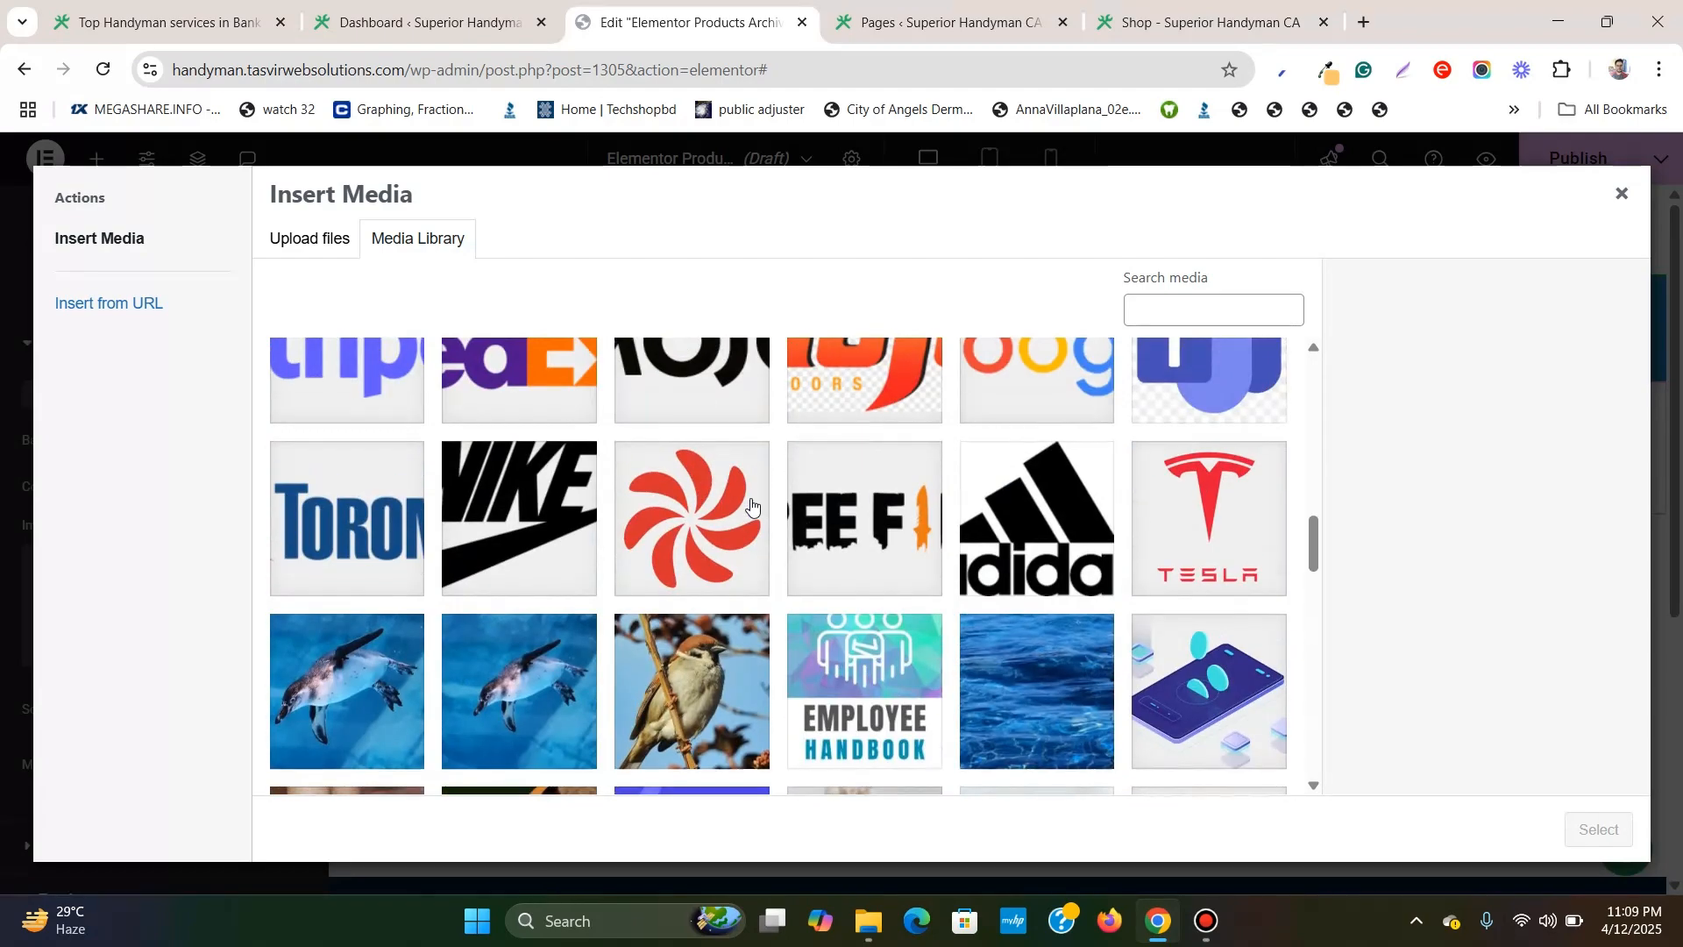
{"action": "scroll", "coordinate": [751, 506], "scroll_direction": "up", "scroll_amount": 15}
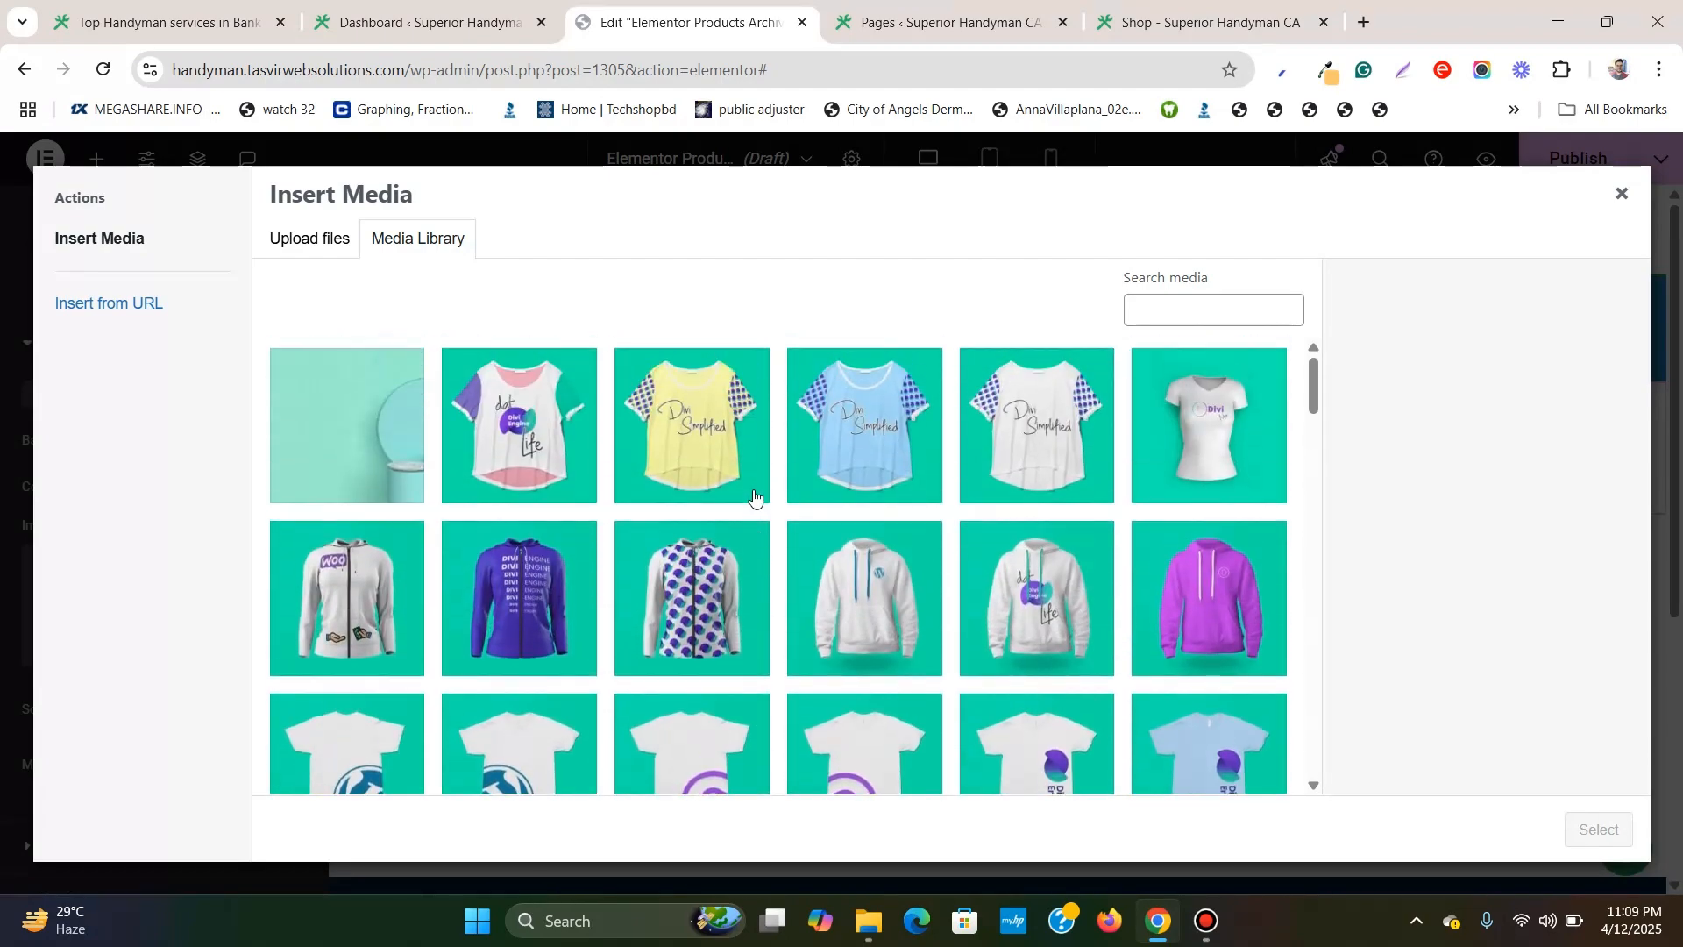
{"action": "left_click", "coordinate": [377, 426]}
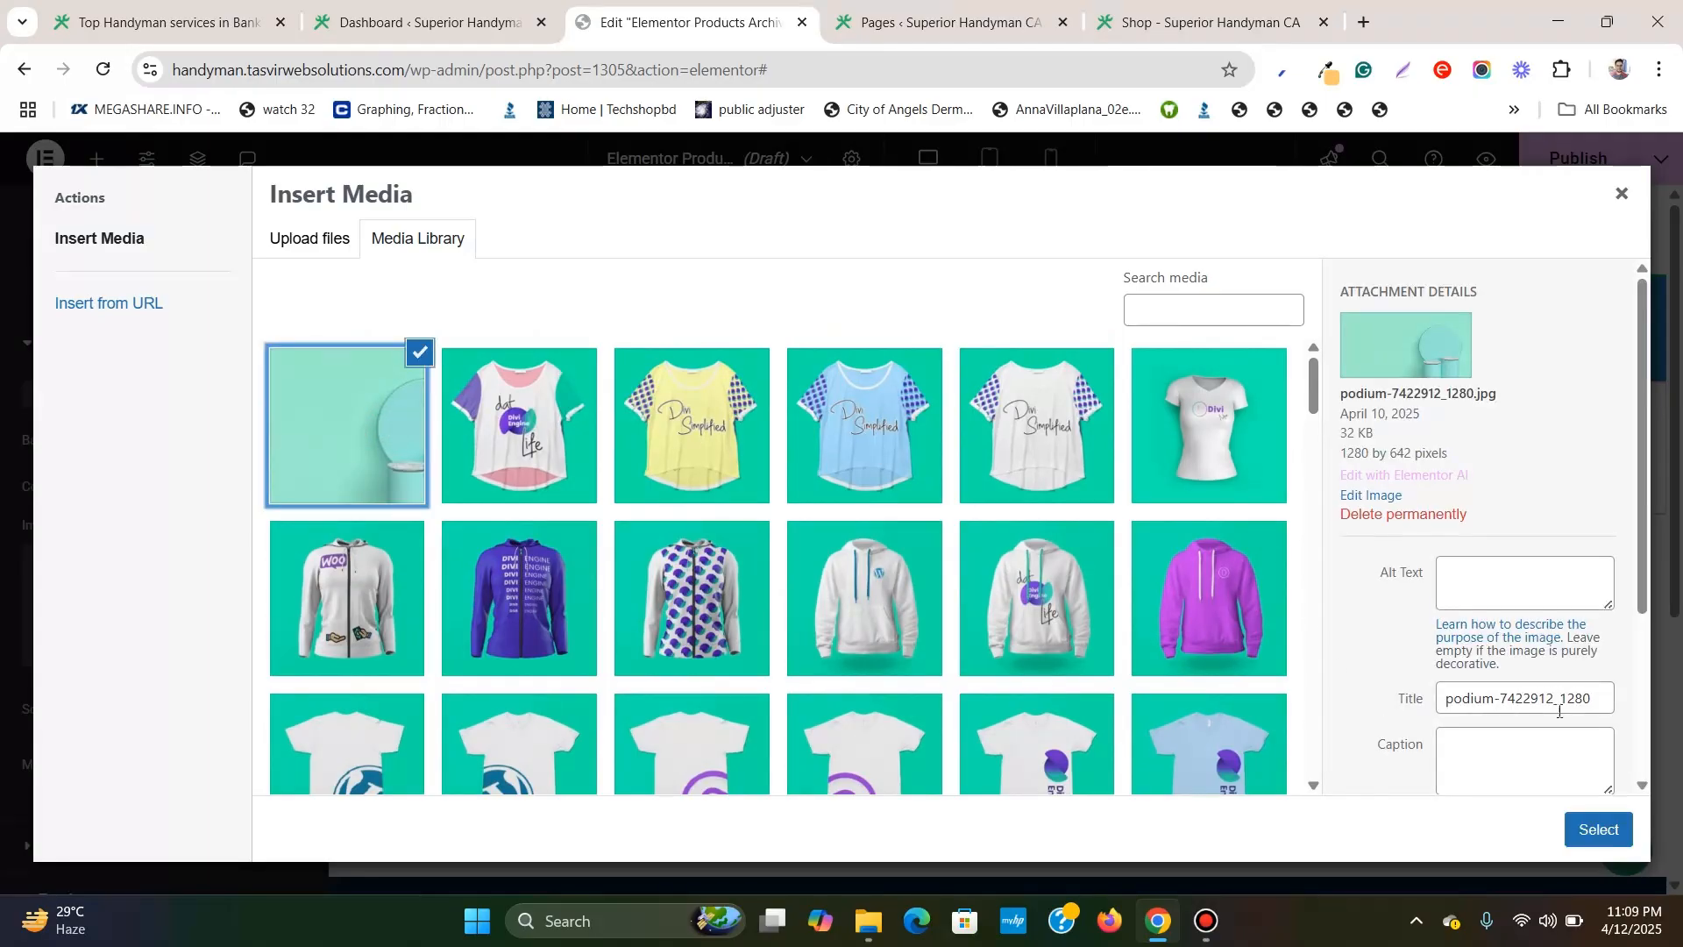
{"action": "left_click", "coordinate": [1604, 830]}
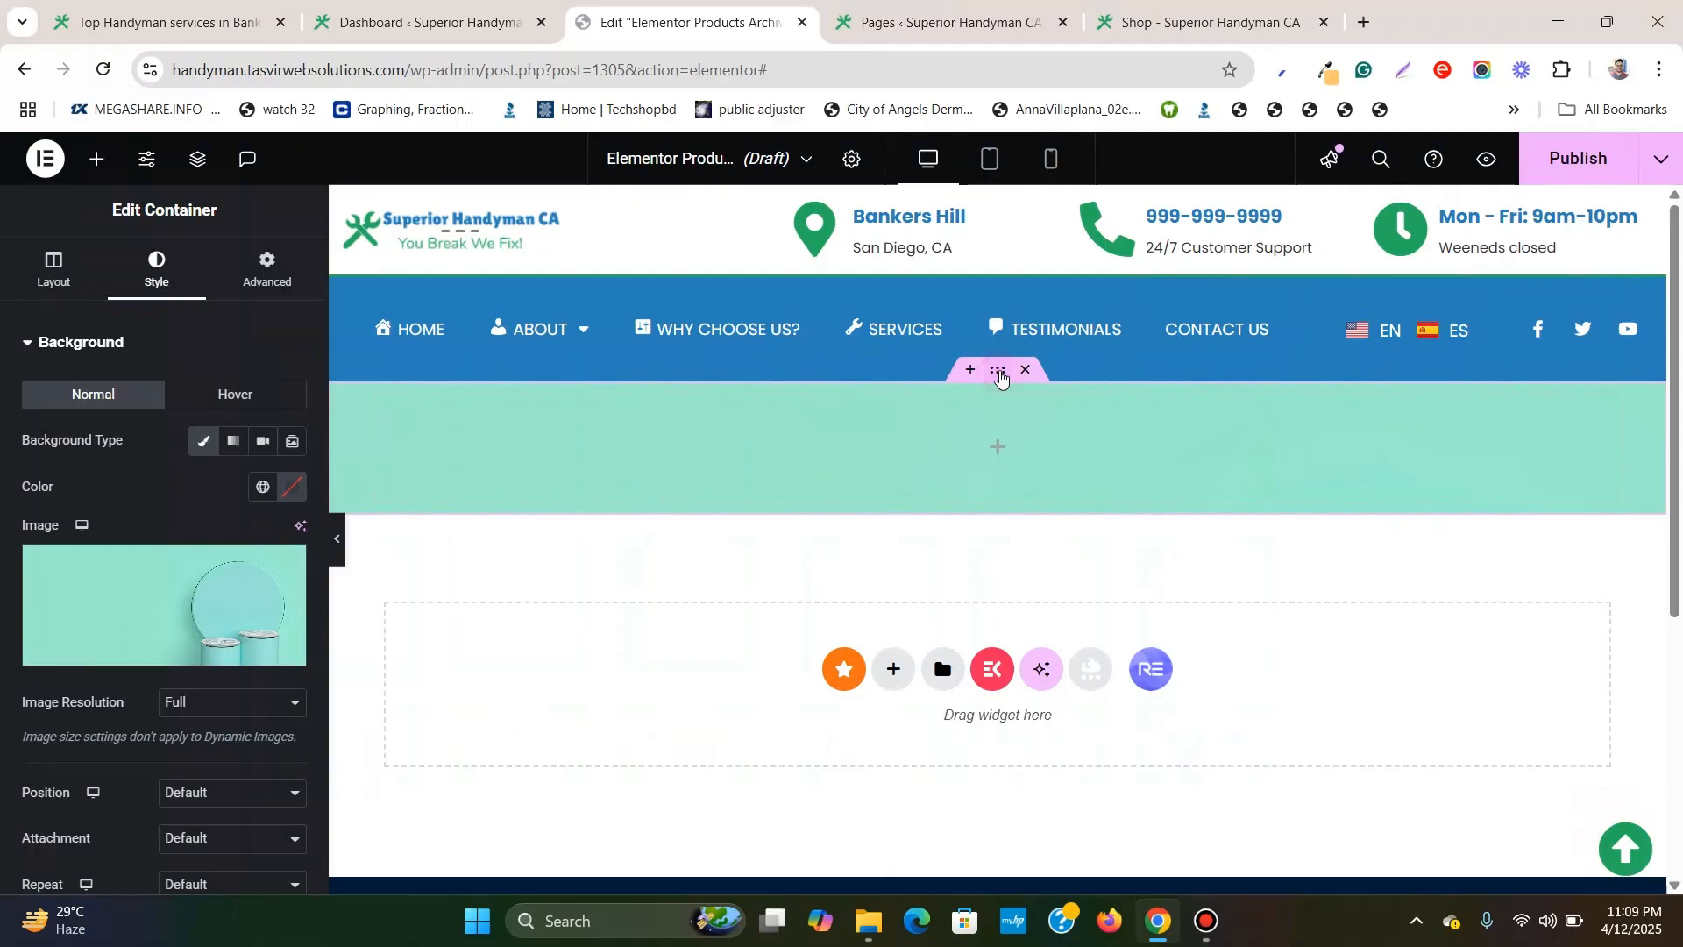
Set the banner container's minimum height to 335 px.
{"action": "left_click", "coordinate": [54, 268]}
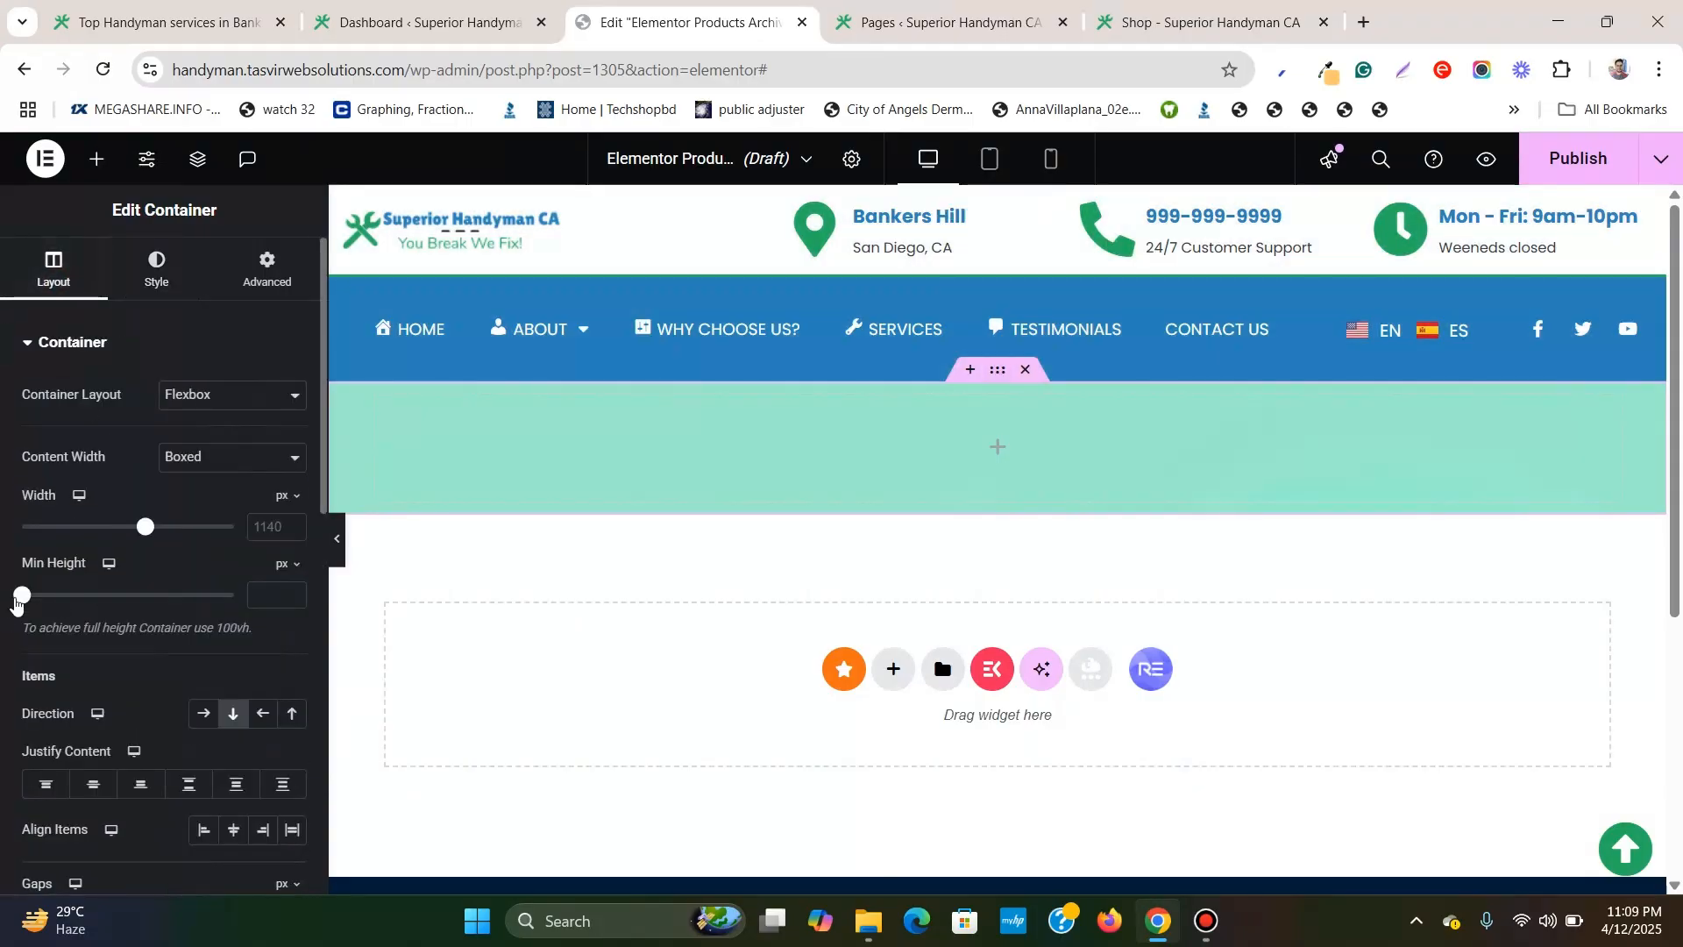
{"action": "left_click_drag", "start_coordinate": [21, 596], "coordinate": [71, 596]}
{"action": "scroll", "coordinate": [87, 570], "scroll_direction": "down", "scroll_amount": 3}
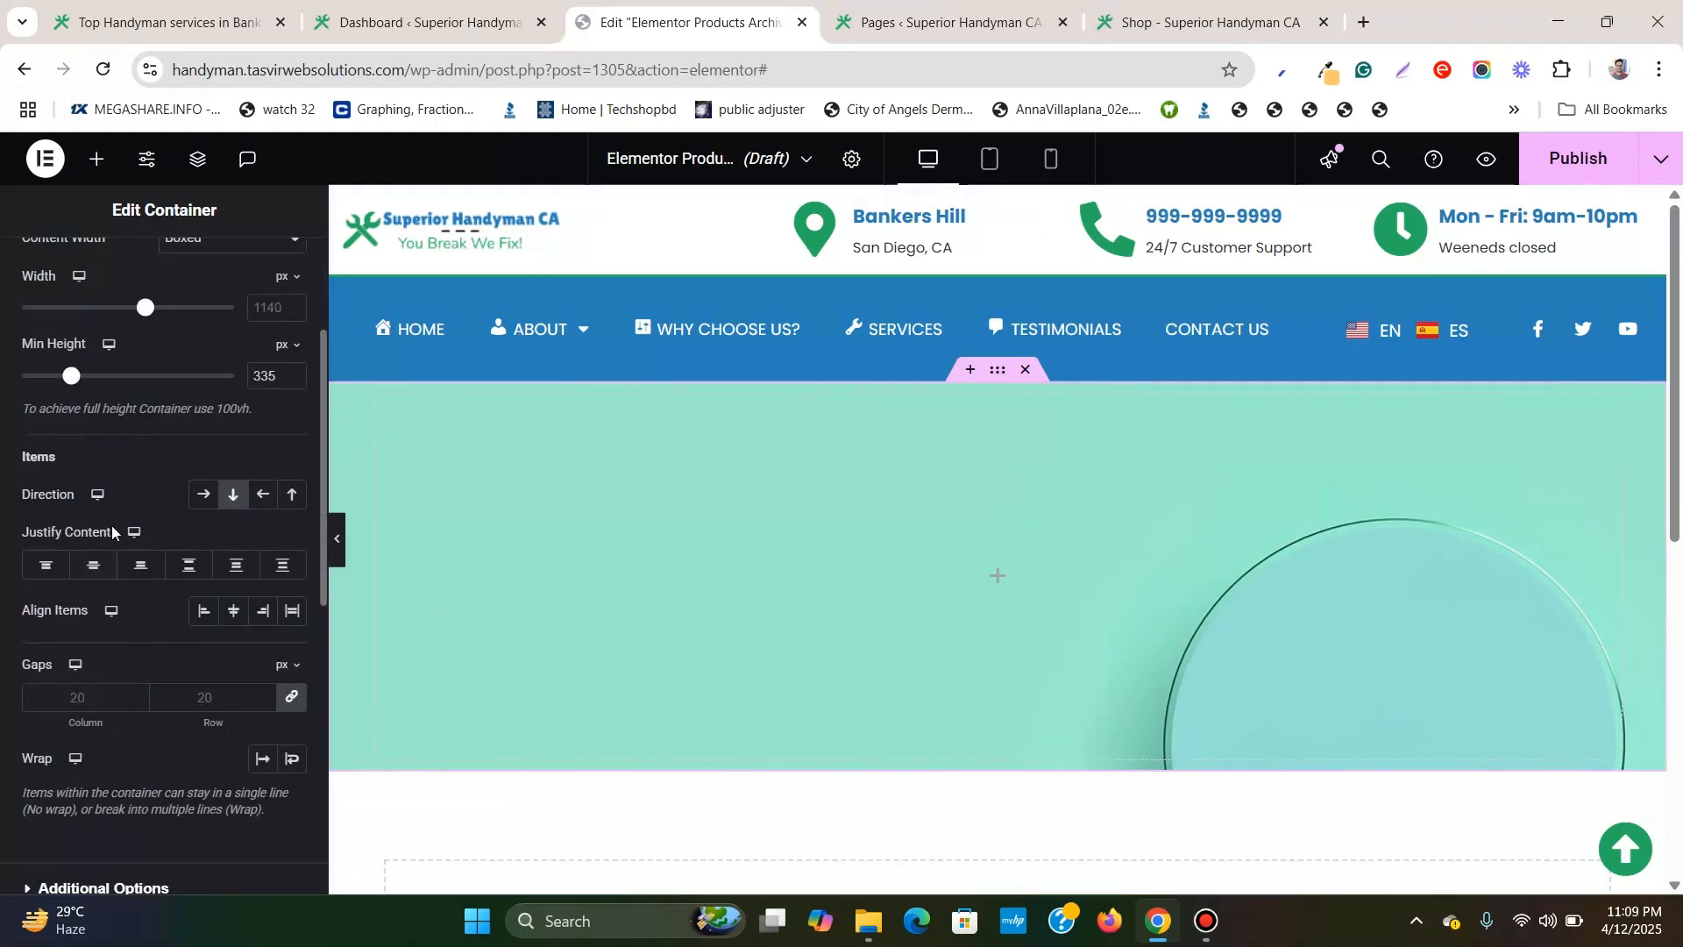
{"action": "scroll", "coordinate": [122, 510], "scroll_direction": "down", "scroll_amount": 4}
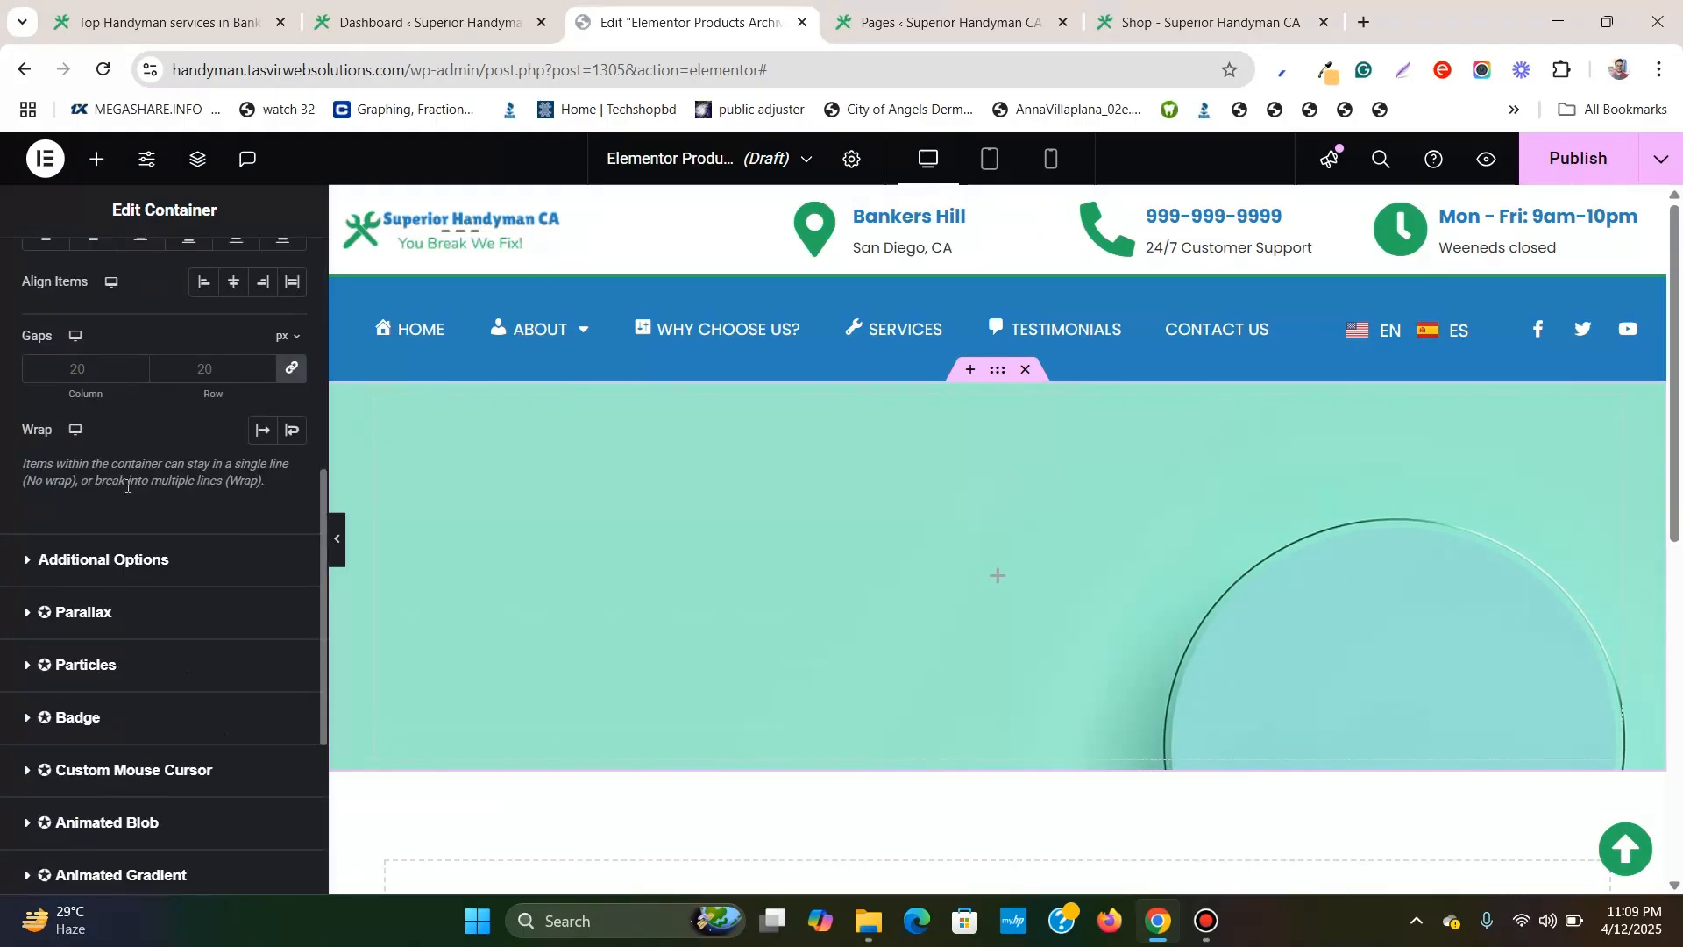
{"action": "scroll", "coordinate": [126, 487], "scroll_direction": "down", "scroll_amount": 3}
{"action": "scroll", "coordinate": [133, 504], "scroll_direction": "up", "scroll_amount": 9}
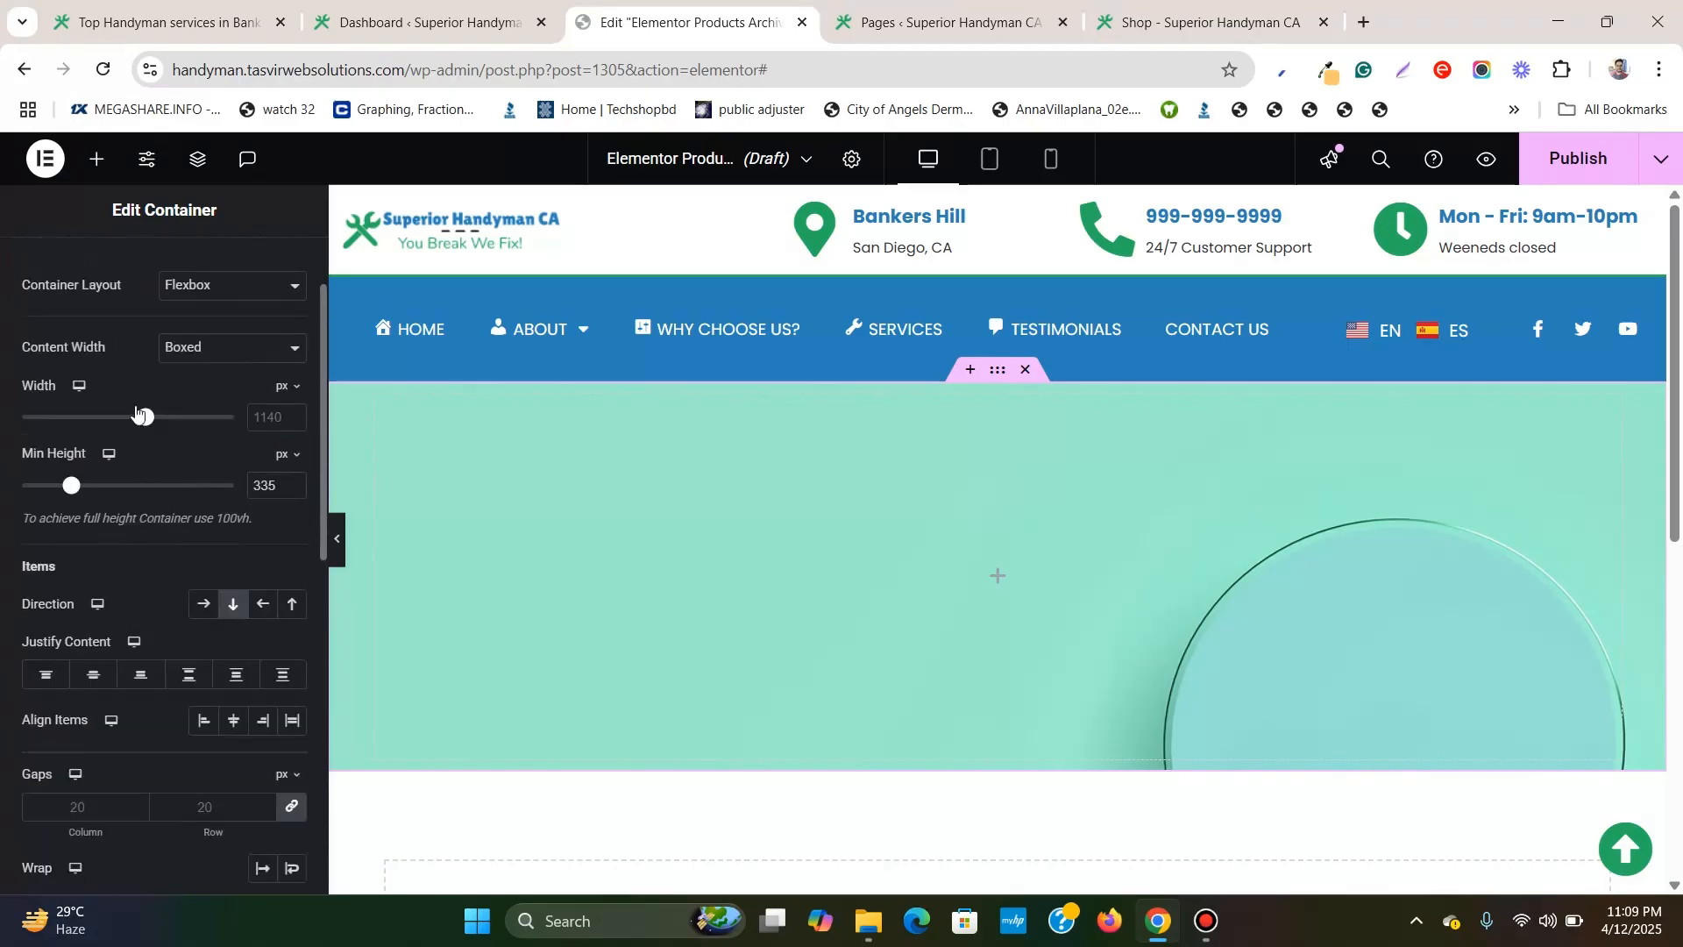
Set the attachment of the banner container's background image to Fixed.
{"action": "left_click", "coordinate": [156, 265]}
{"action": "scroll", "coordinate": [191, 577], "scroll_direction": "down", "scroll_amount": 5}
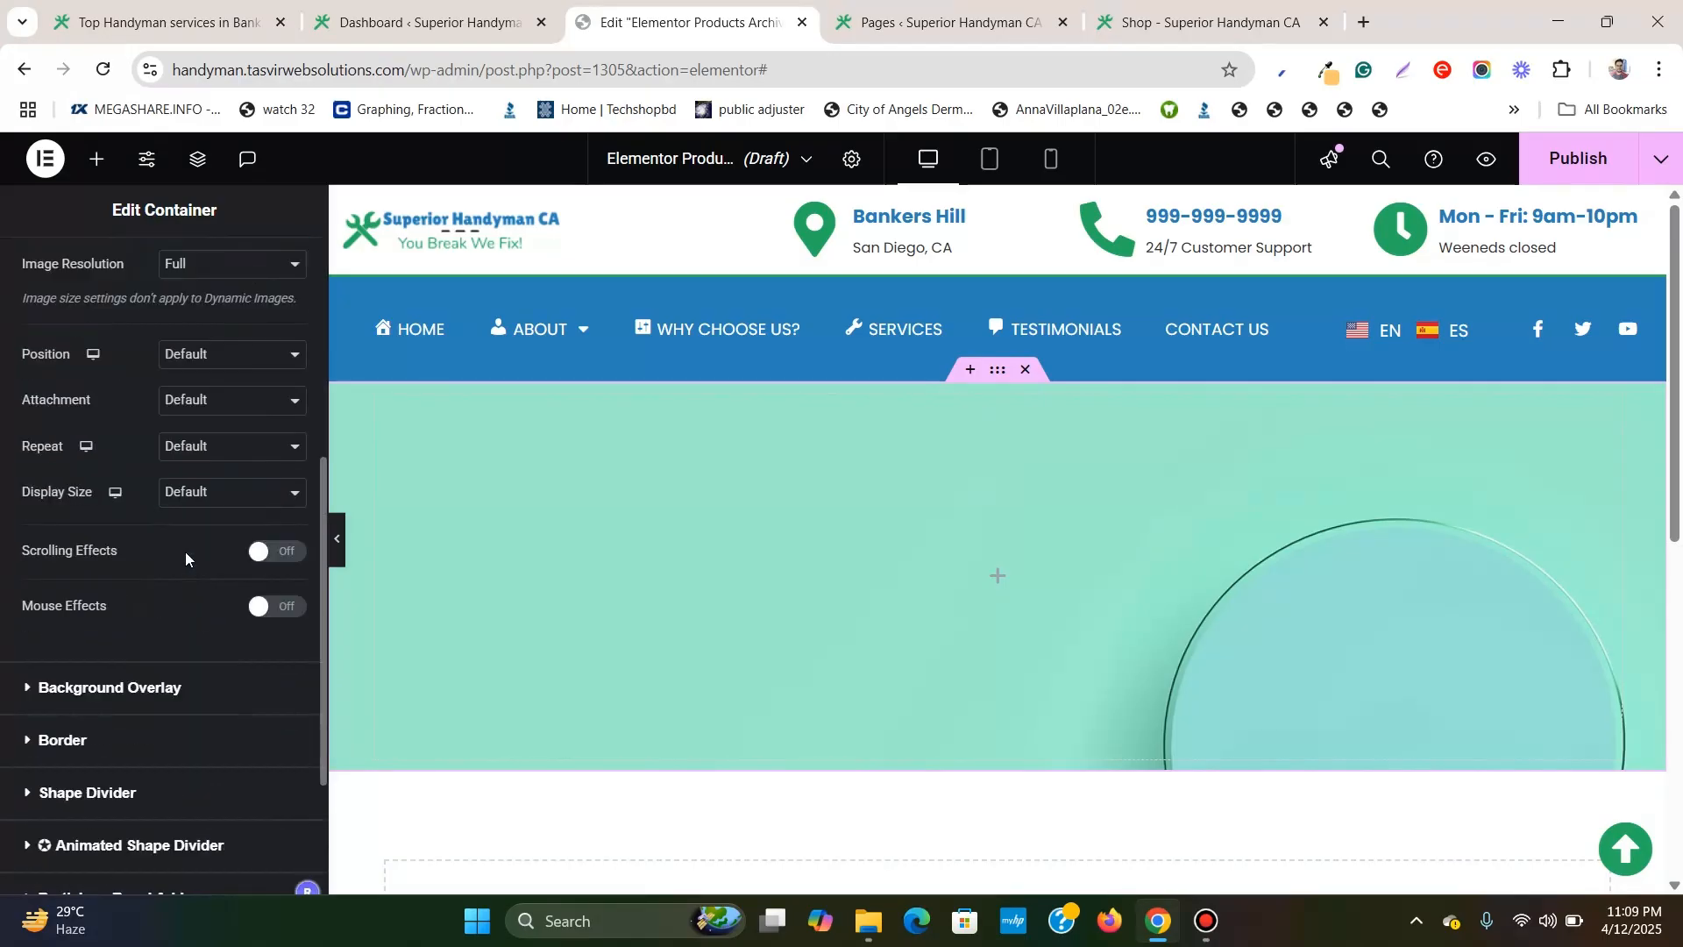
{"action": "left_click", "coordinate": [196, 401]}
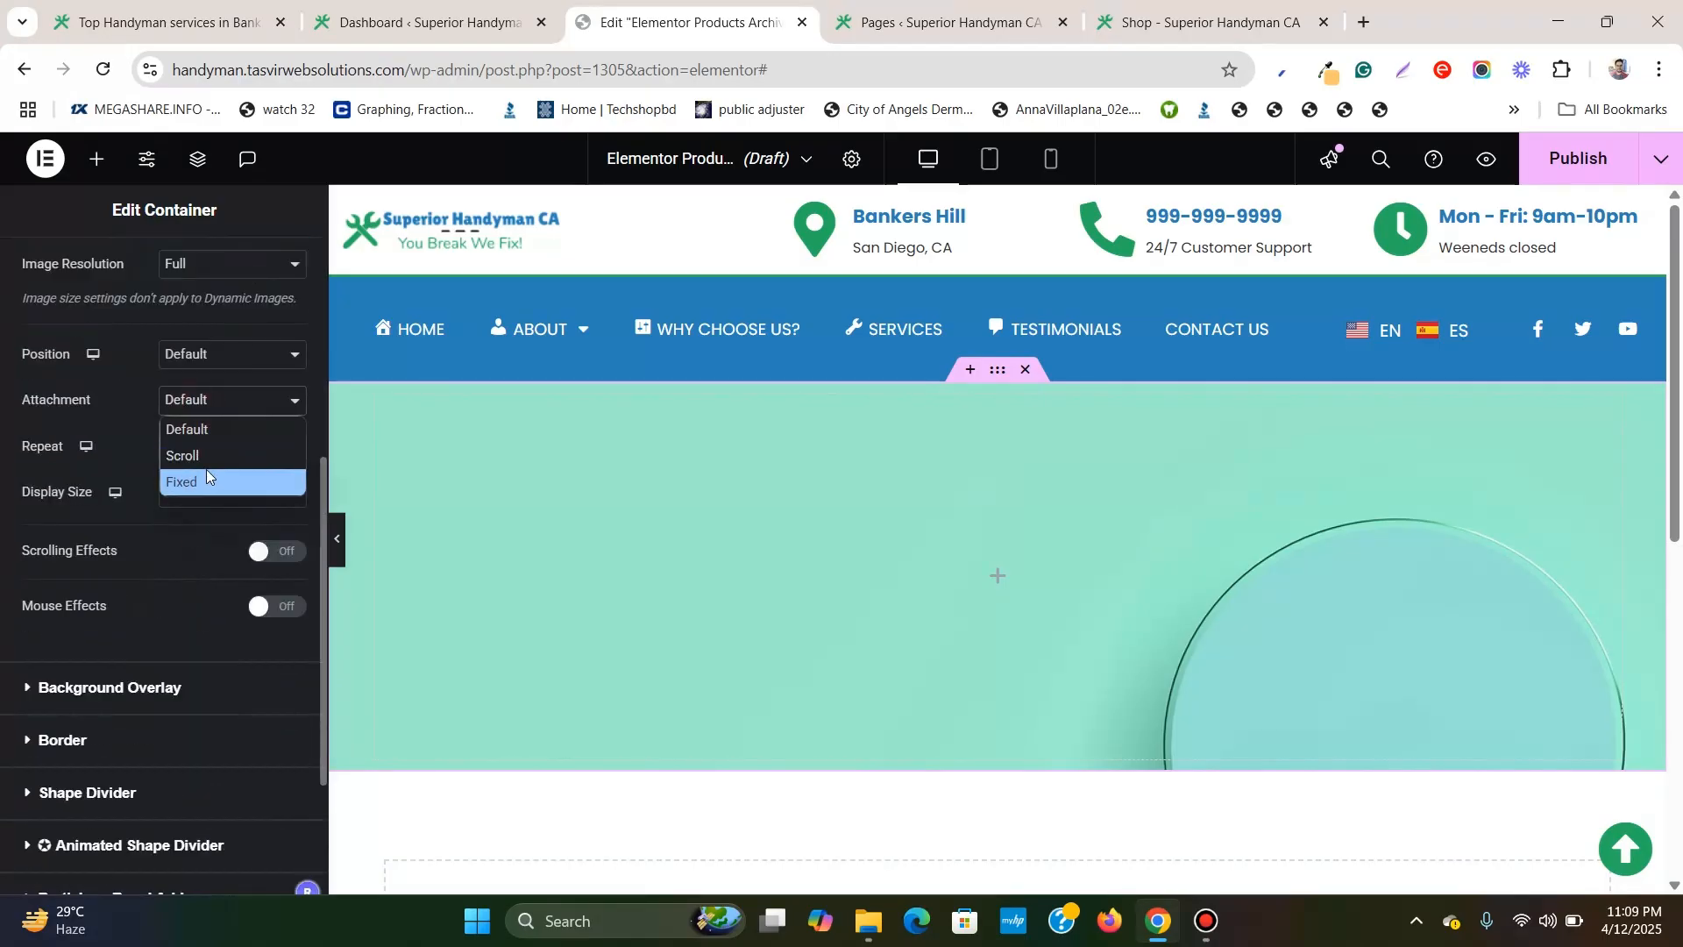
{"action": "left_click", "coordinate": [206, 473]}
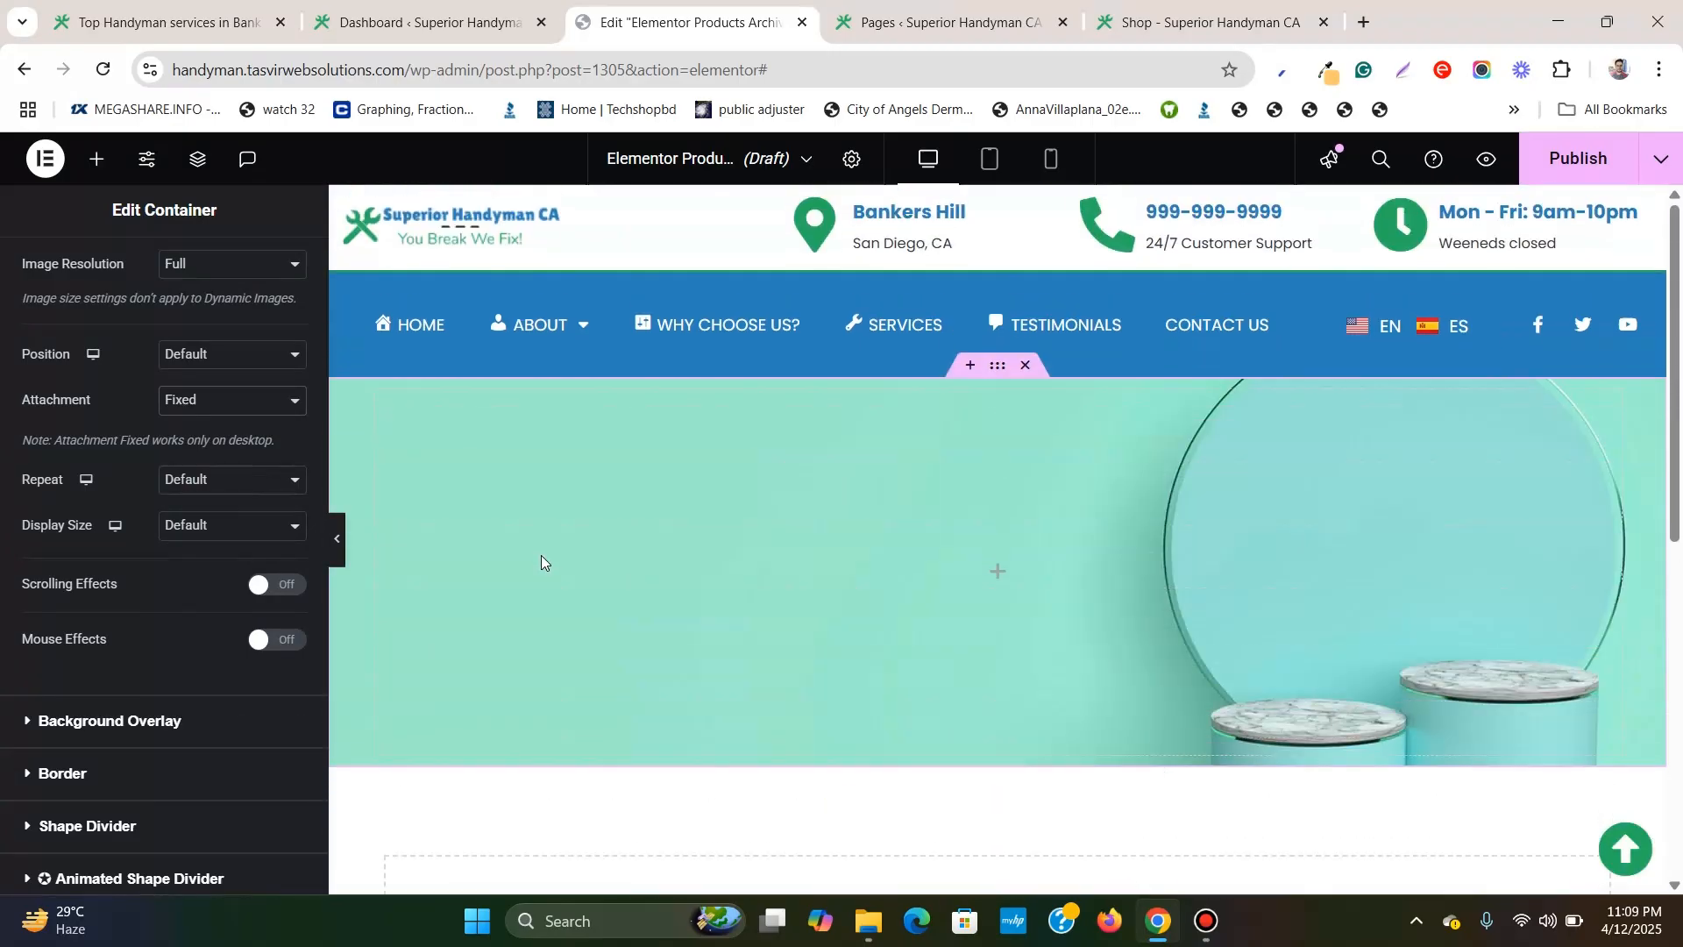
Add an Archive Title widget inside the banner container.
{"action": "left_click", "coordinate": [93, 163]}
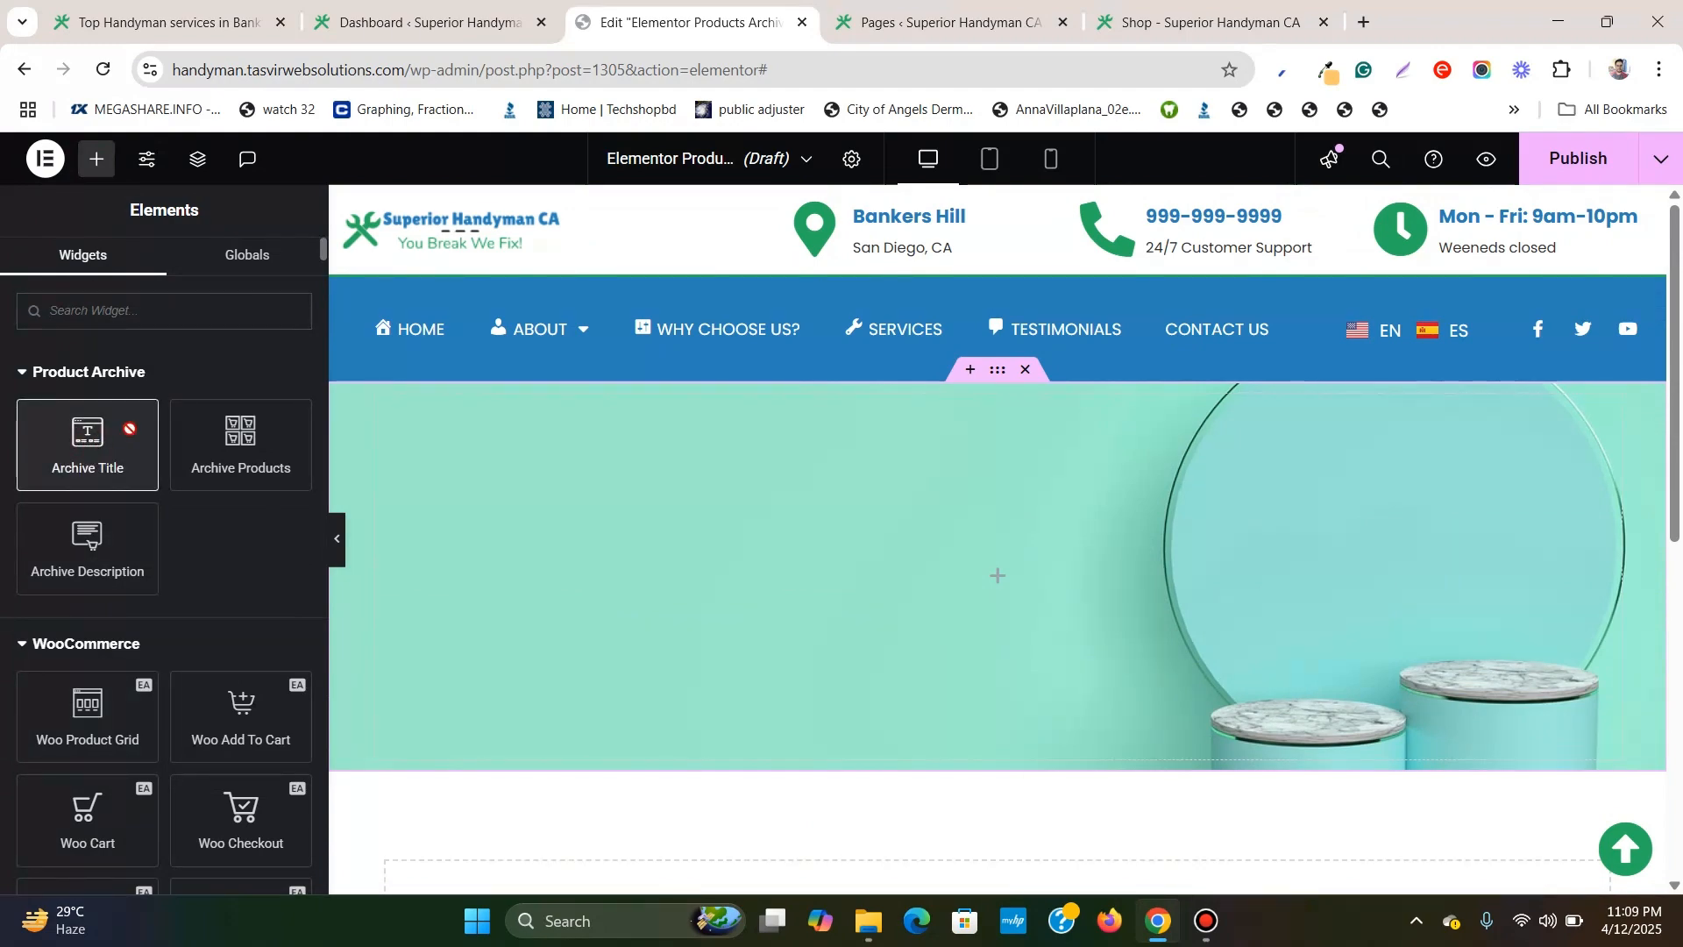
{"action": "left_click_drag", "start_coordinate": [90, 445], "coordinate": [879, 572]}
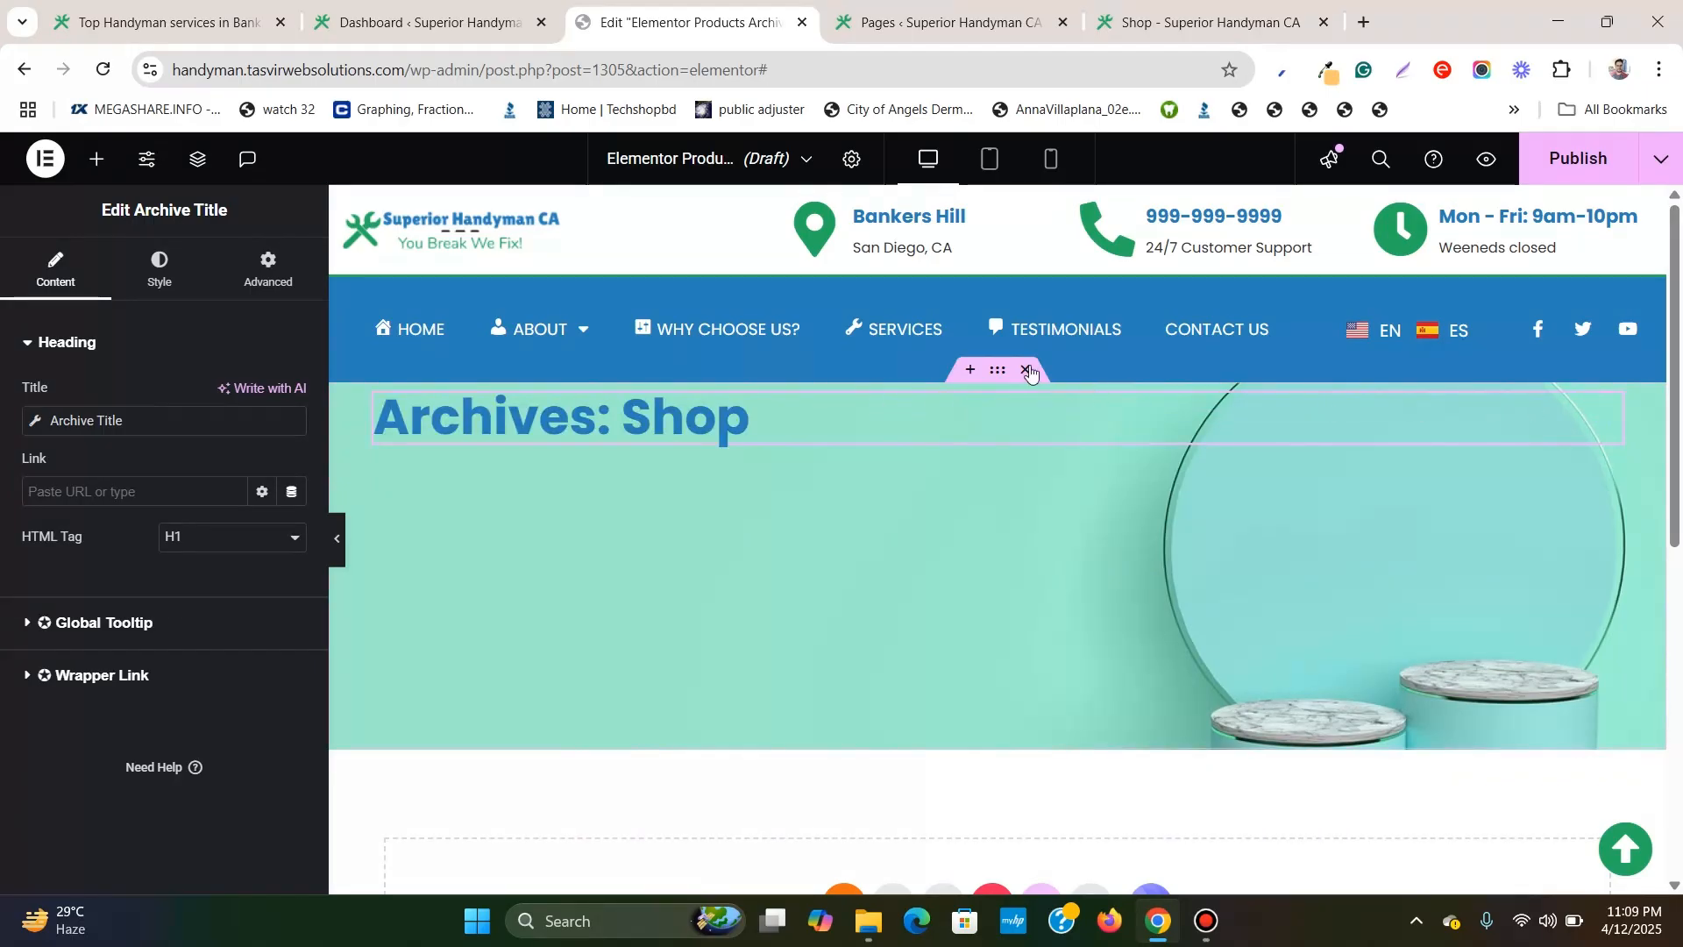
Center the banner container's items both horizontally and vertically.
{"action": "left_click", "coordinate": [998, 372]}
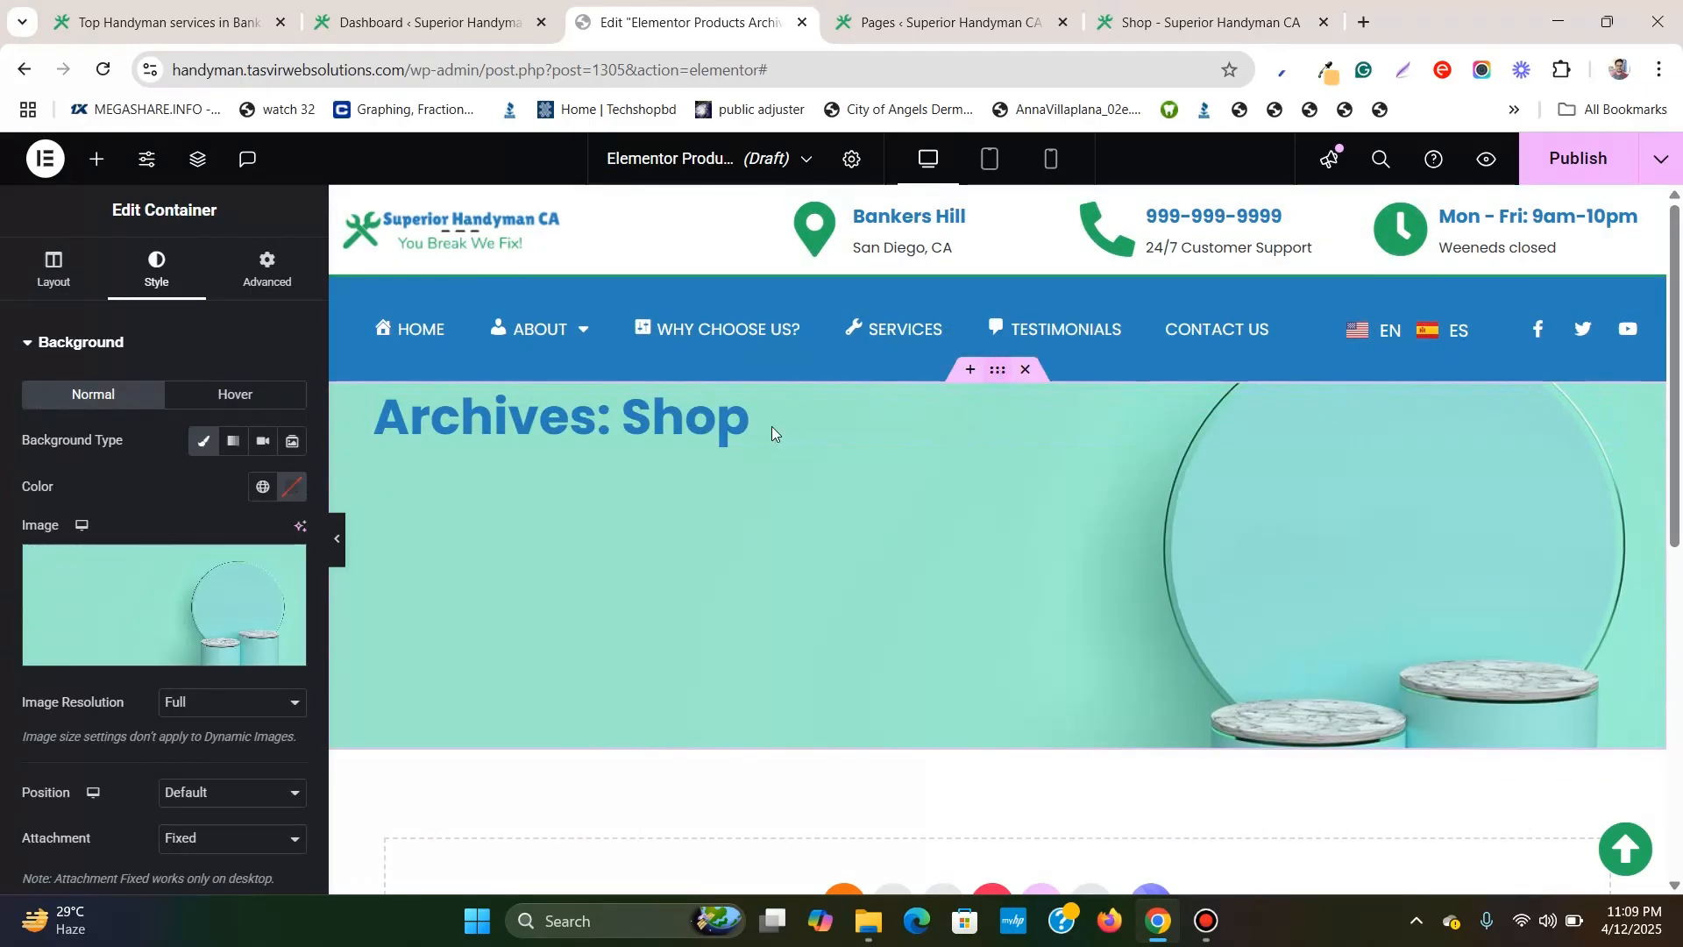
{"action": "scroll", "coordinate": [169, 496], "scroll_direction": "down", "scroll_amount": 2}
{"action": "scroll", "coordinate": [105, 394], "scroll_direction": "up", "scroll_amount": 2}
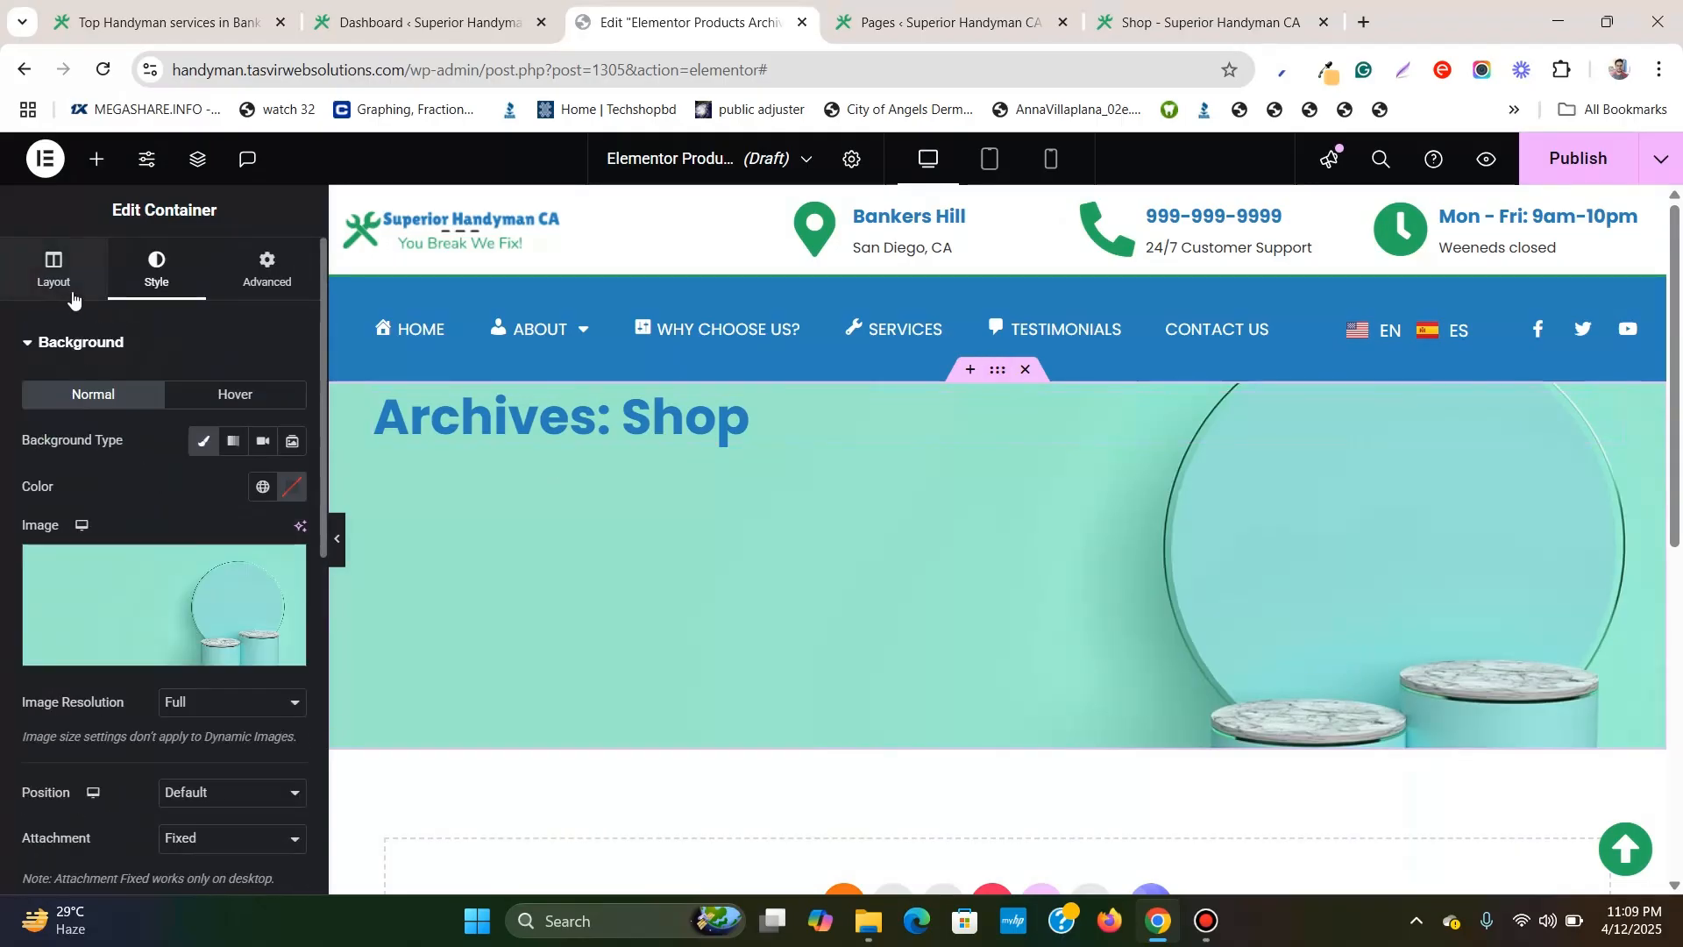
{"action": "left_click", "coordinate": [66, 289]}
{"action": "scroll", "coordinate": [112, 384], "scroll_direction": "down", "scroll_amount": 1}
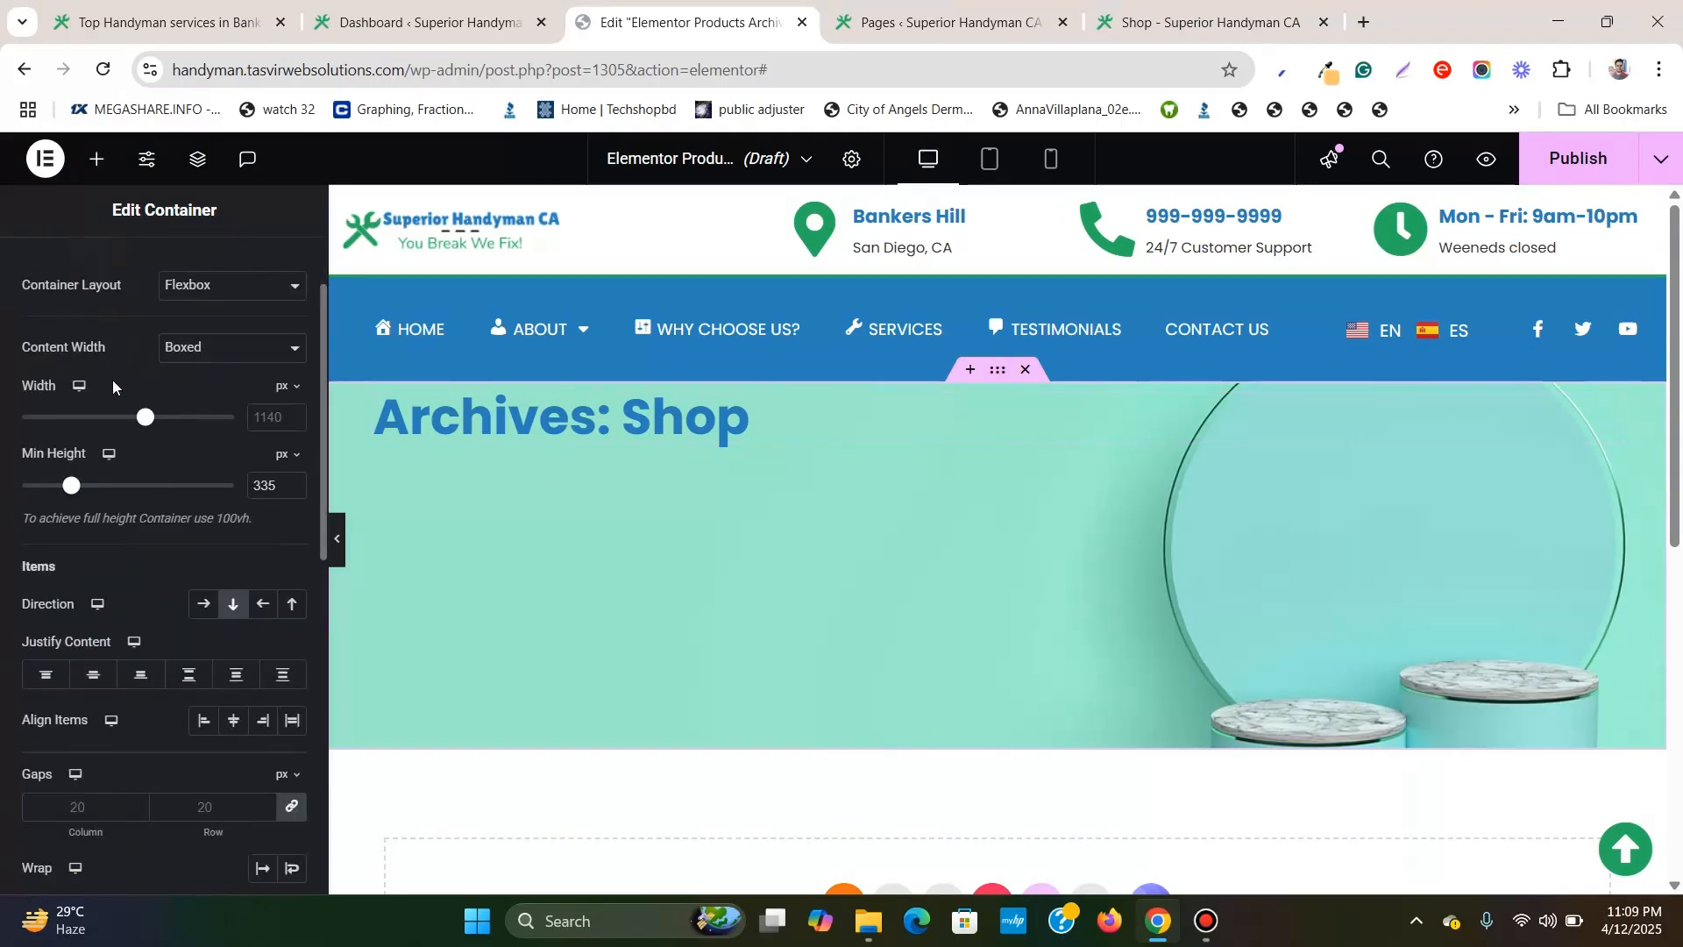
{"action": "left_click", "coordinate": [234, 722]}
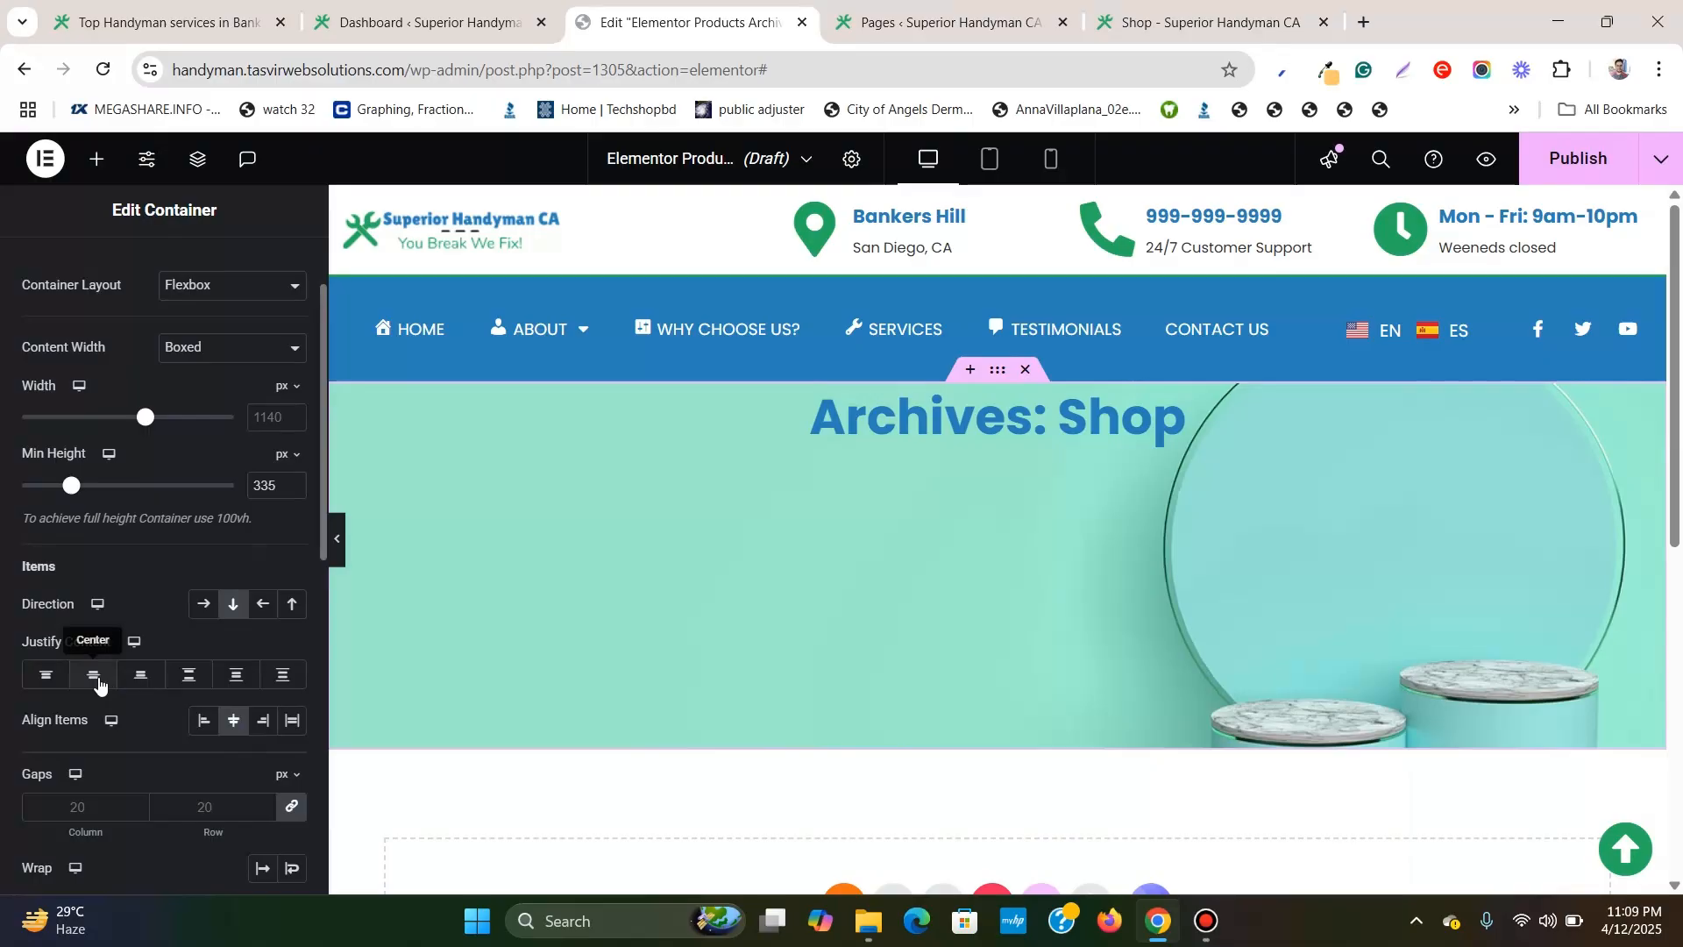
{"action": "left_click", "coordinate": [99, 684]}
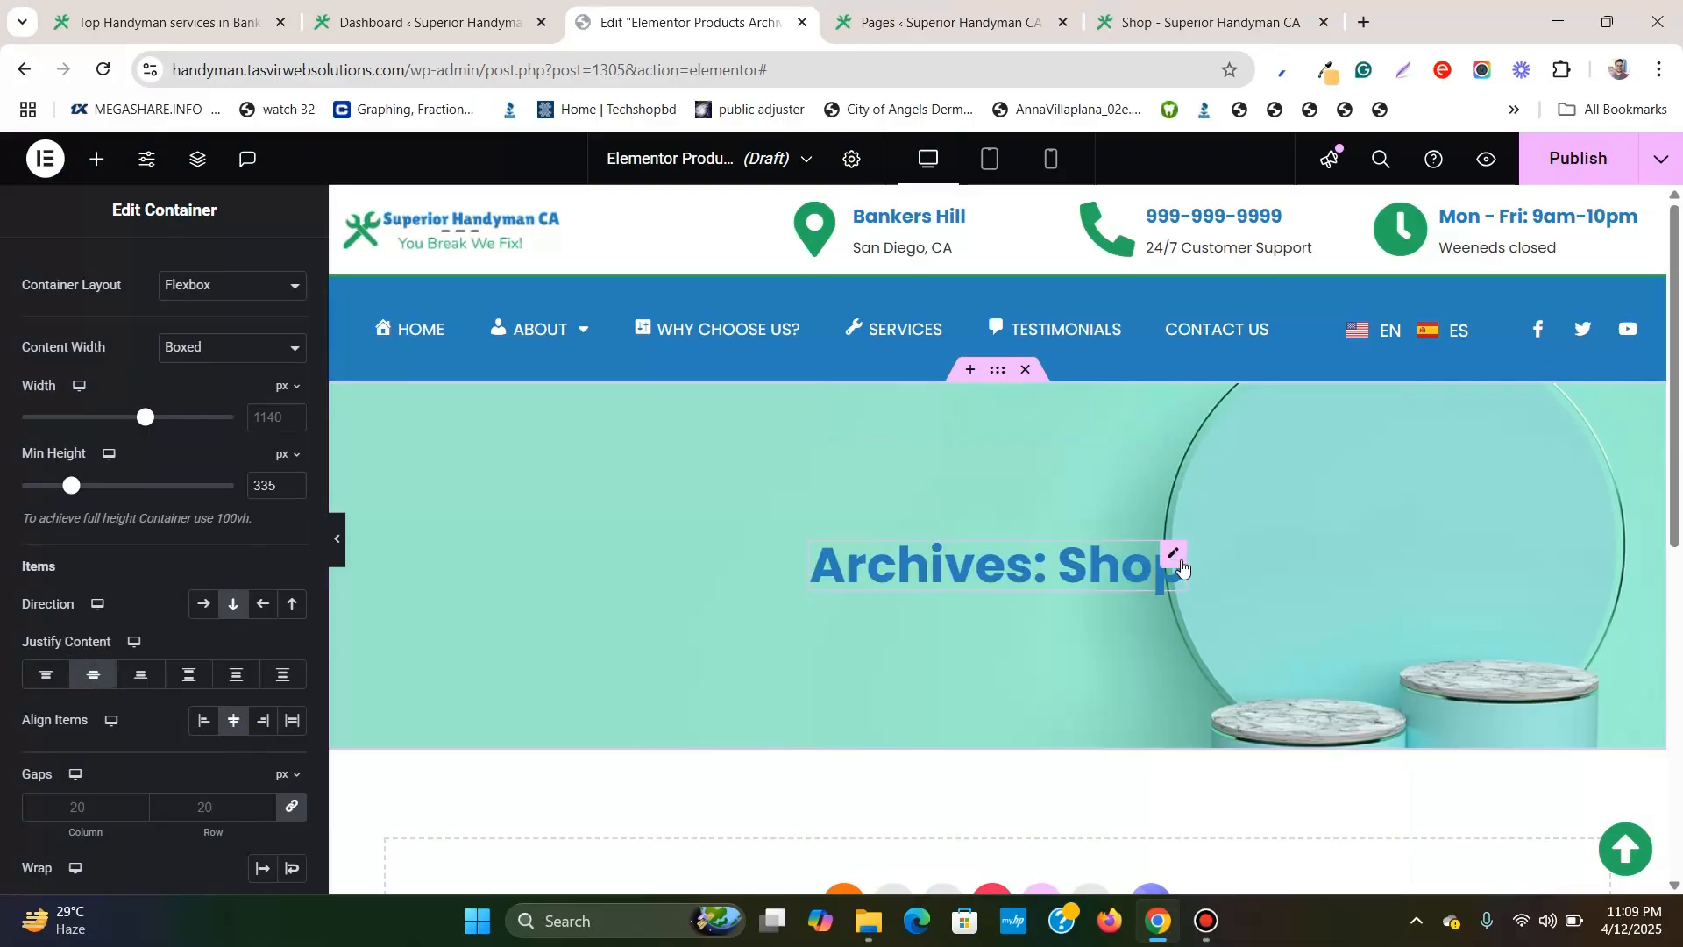
Turn off Include Context for the banner's dynamic Archive Title.
{"action": "left_click", "coordinate": [1173, 555]}
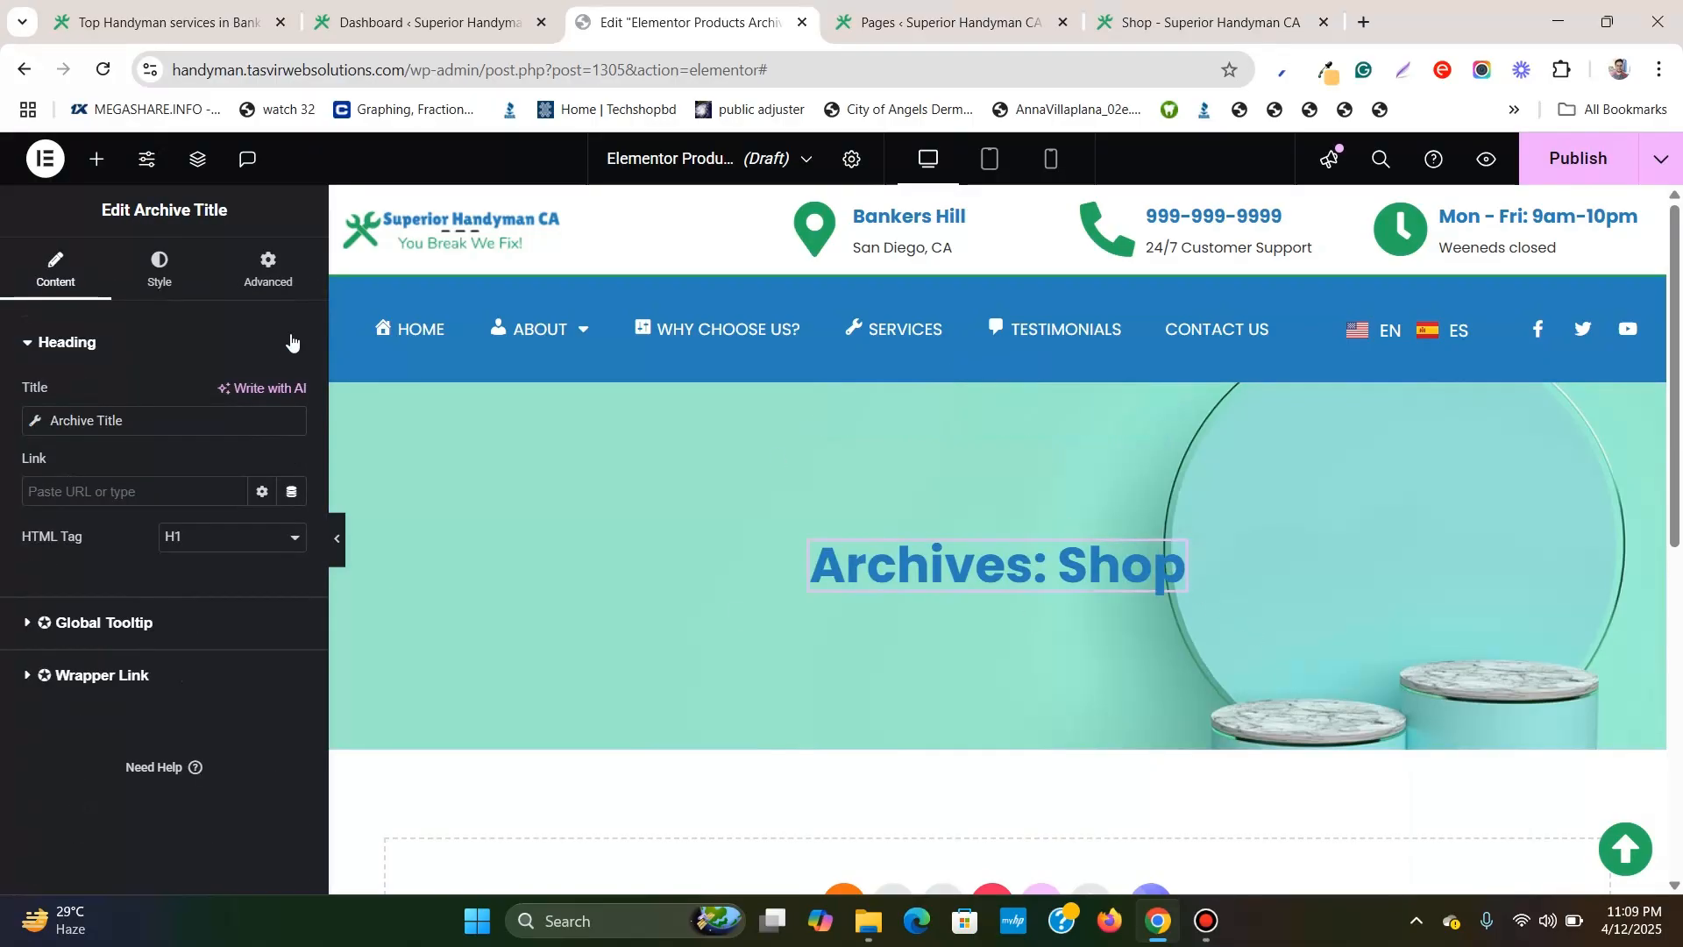
{"action": "left_click", "coordinate": [37, 422]}
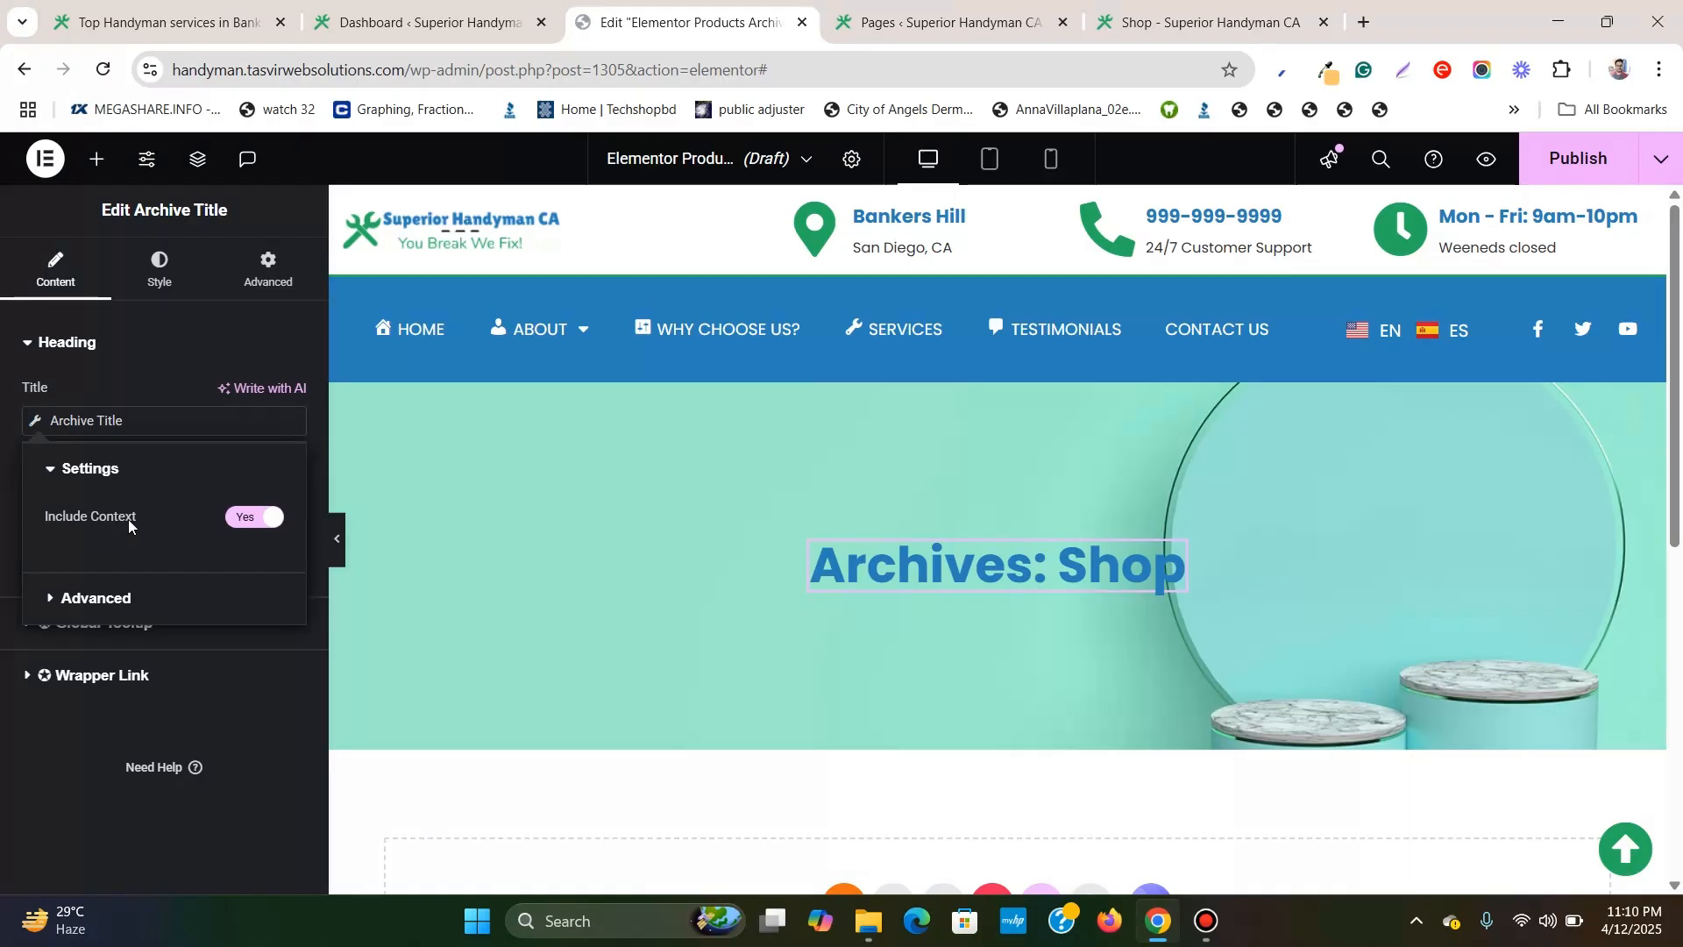
{"action": "left_click", "coordinate": [244, 518]}
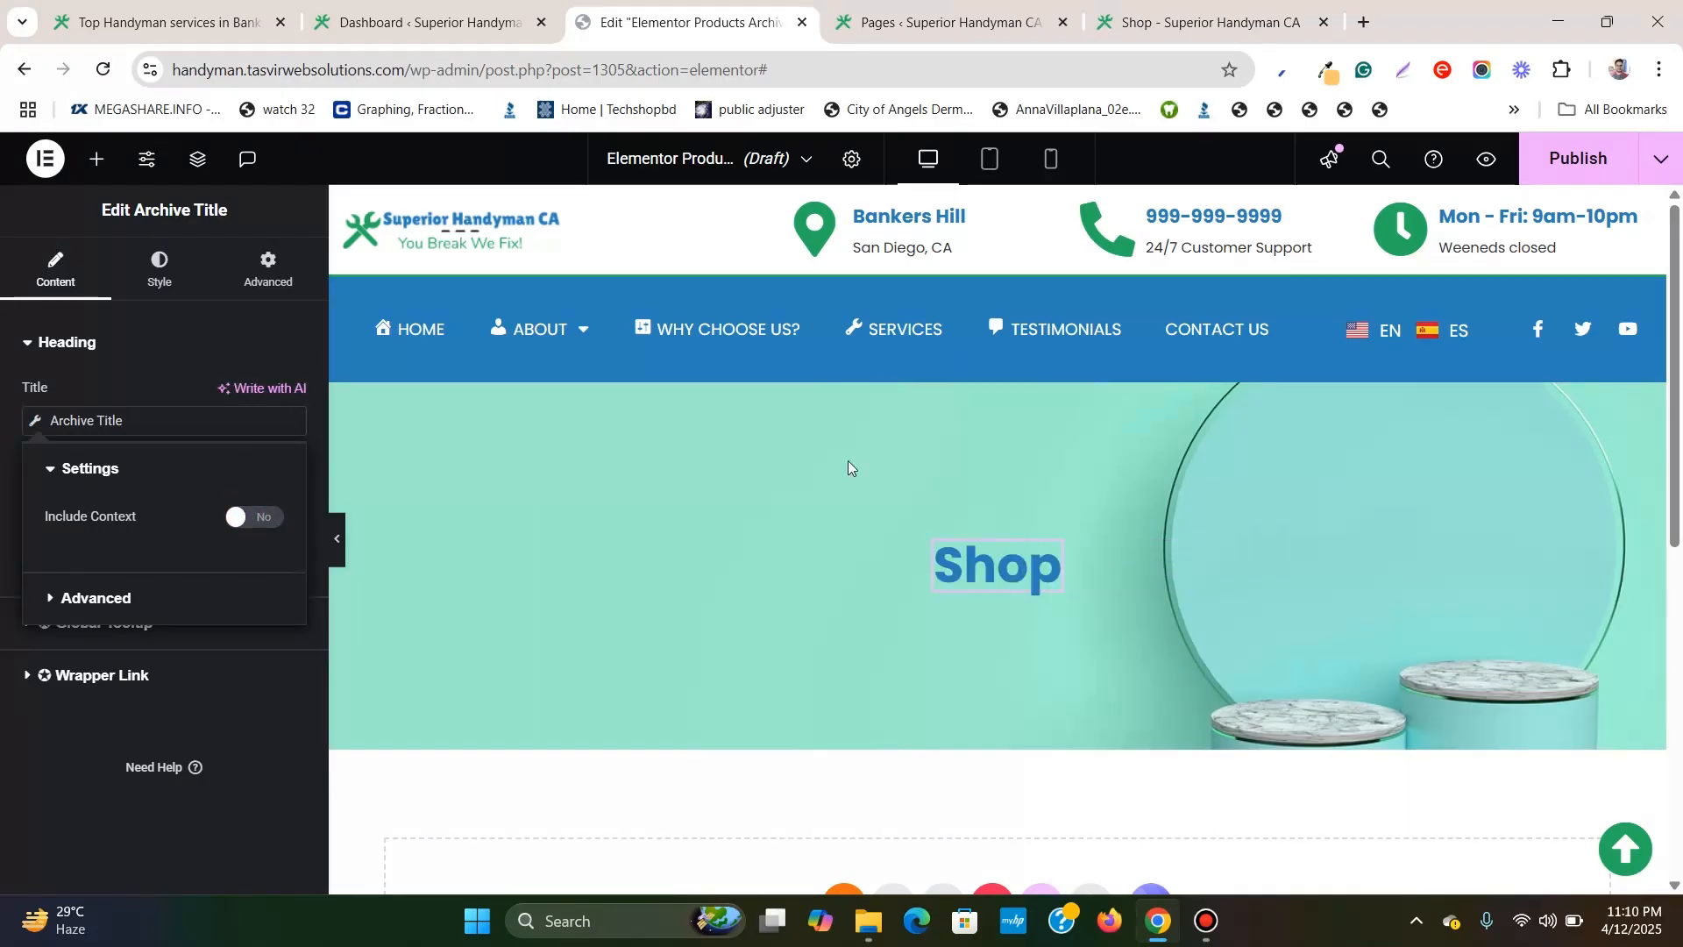
{"action": "left_click", "coordinate": [225, 360]}
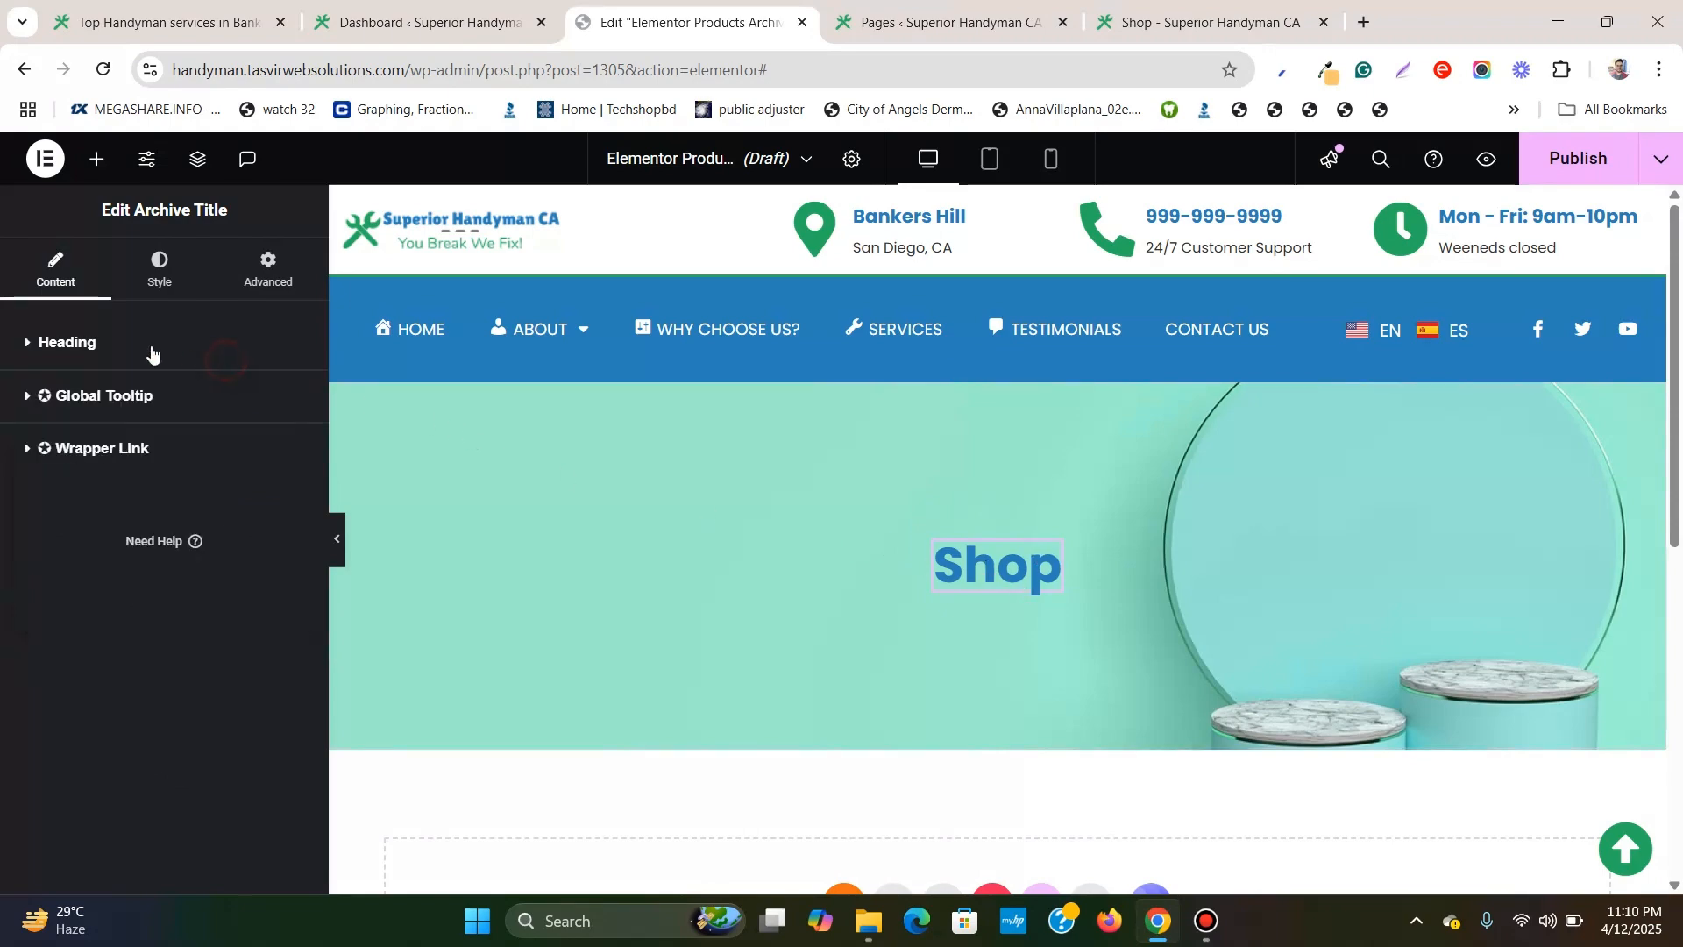
{"action": "left_click", "coordinate": [69, 363]}
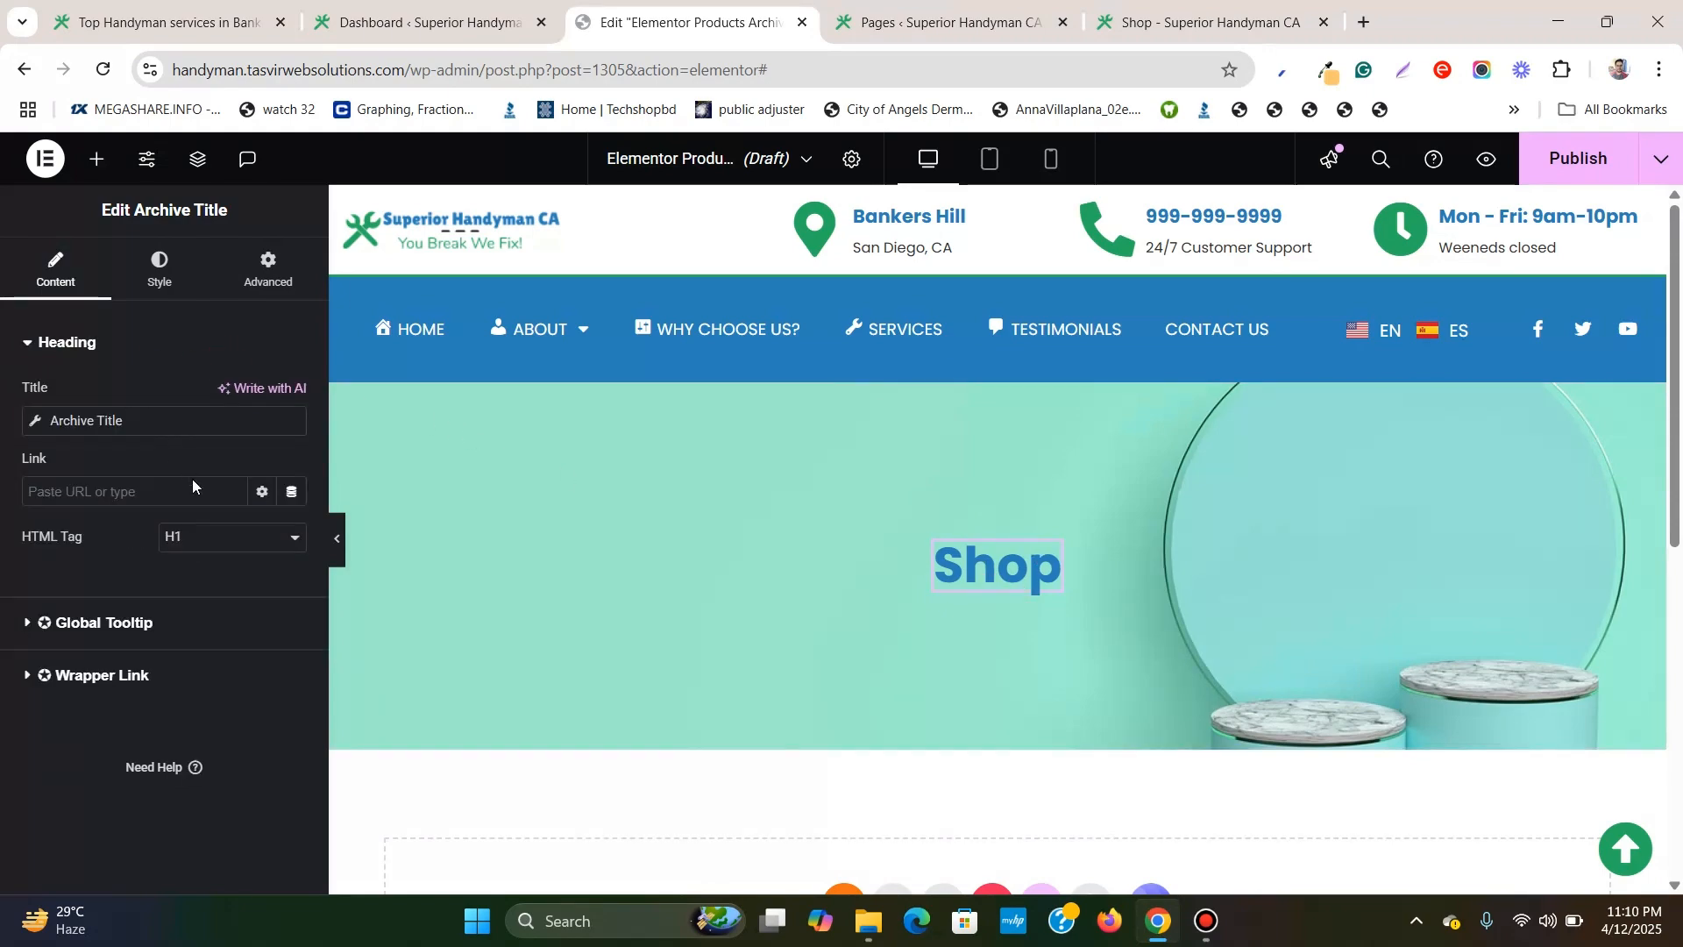
Set the typography transform of the banner's archive title to Uppercase.
{"action": "left_click", "coordinate": [207, 538]}
{"action": "left_click", "coordinate": [208, 541]}
{"action": "left_click", "coordinate": [159, 268]}
{"action": "left_click", "coordinate": [292, 463]}
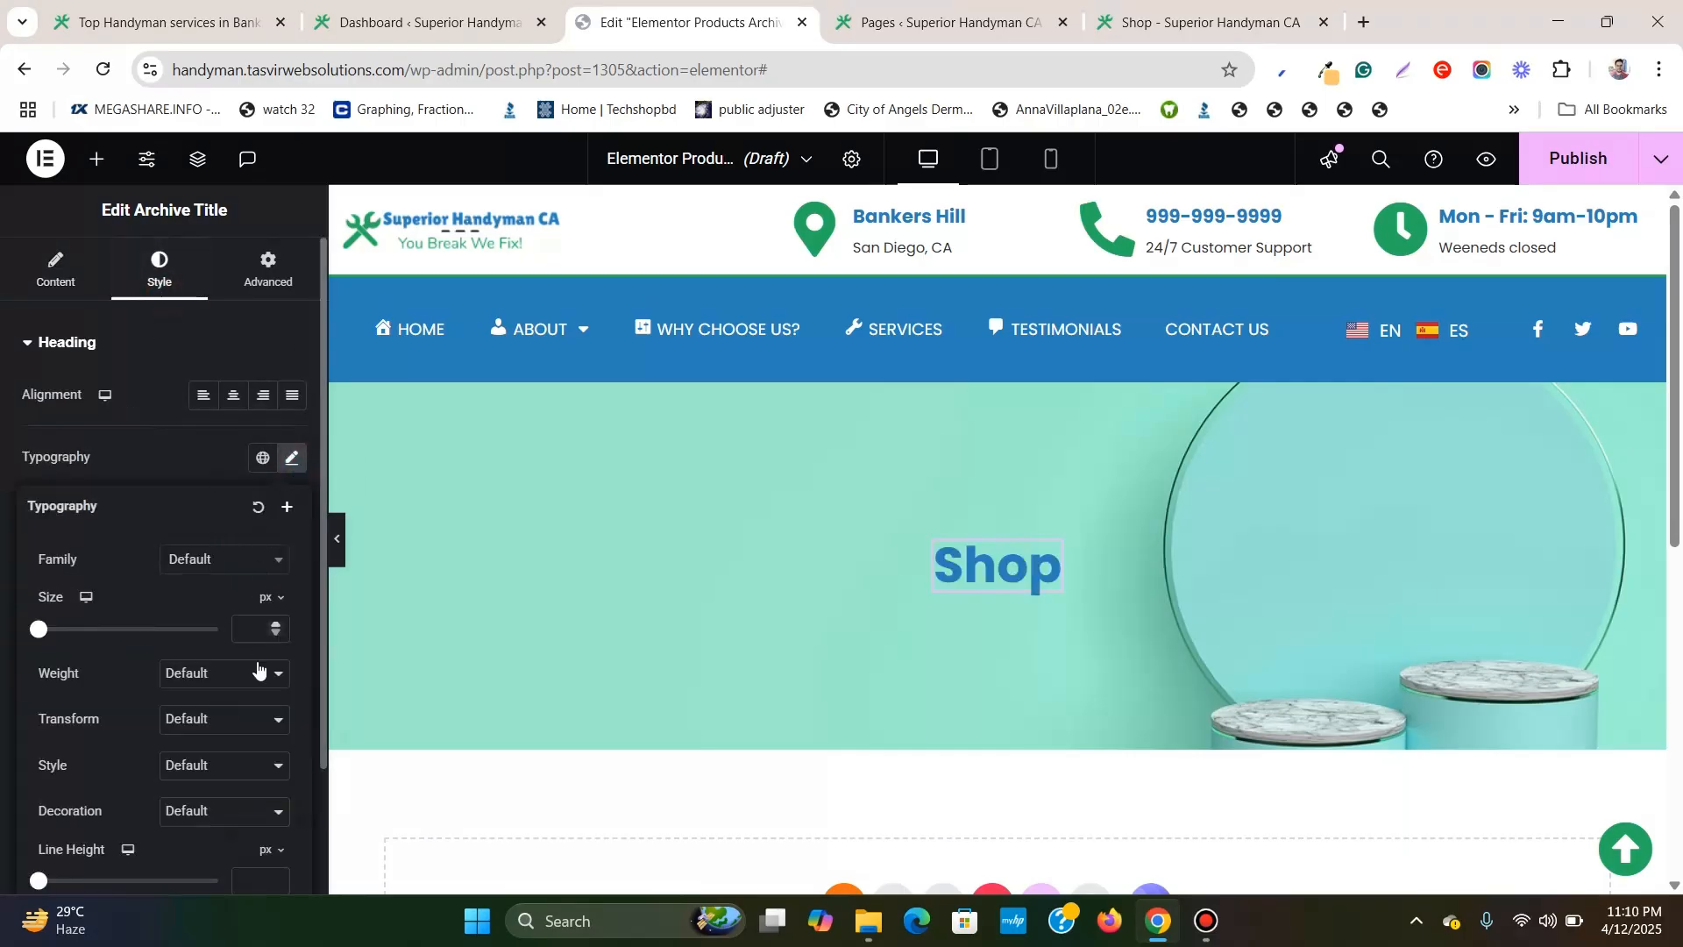
{"action": "left_click", "coordinate": [235, 715]}
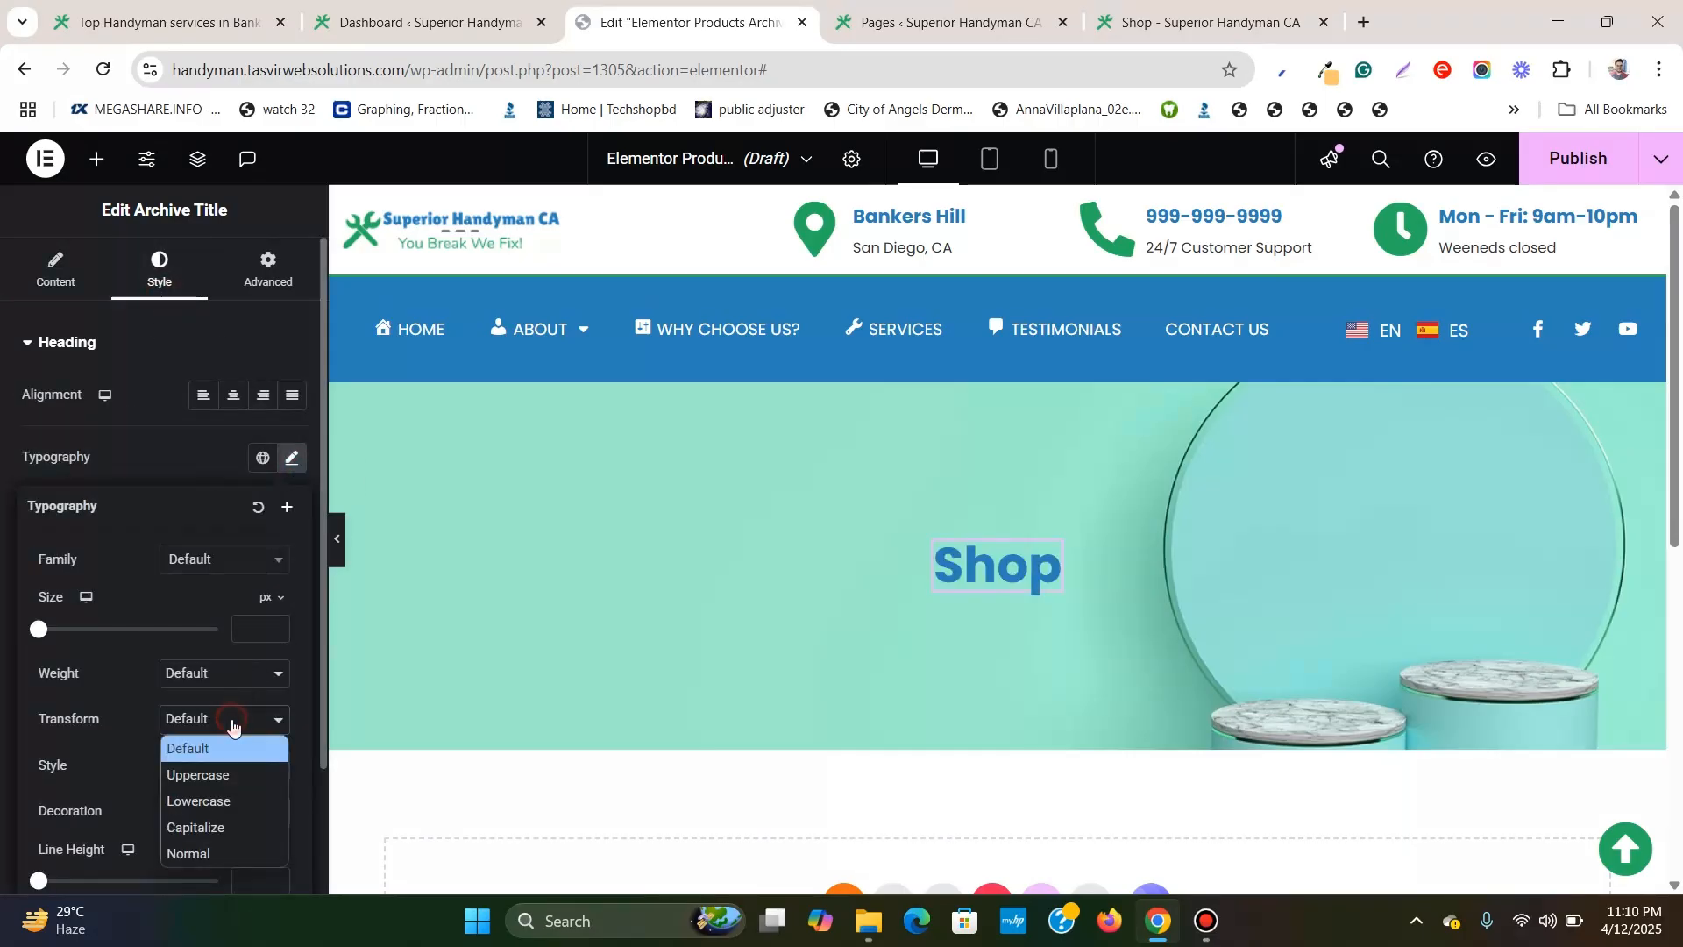
{"action": "left_click", "coordinate": [221, 775]}
{"action": "scroll", "coordinate": [787, 500], "scroll_direction": "down", "scroll_amount": 6}
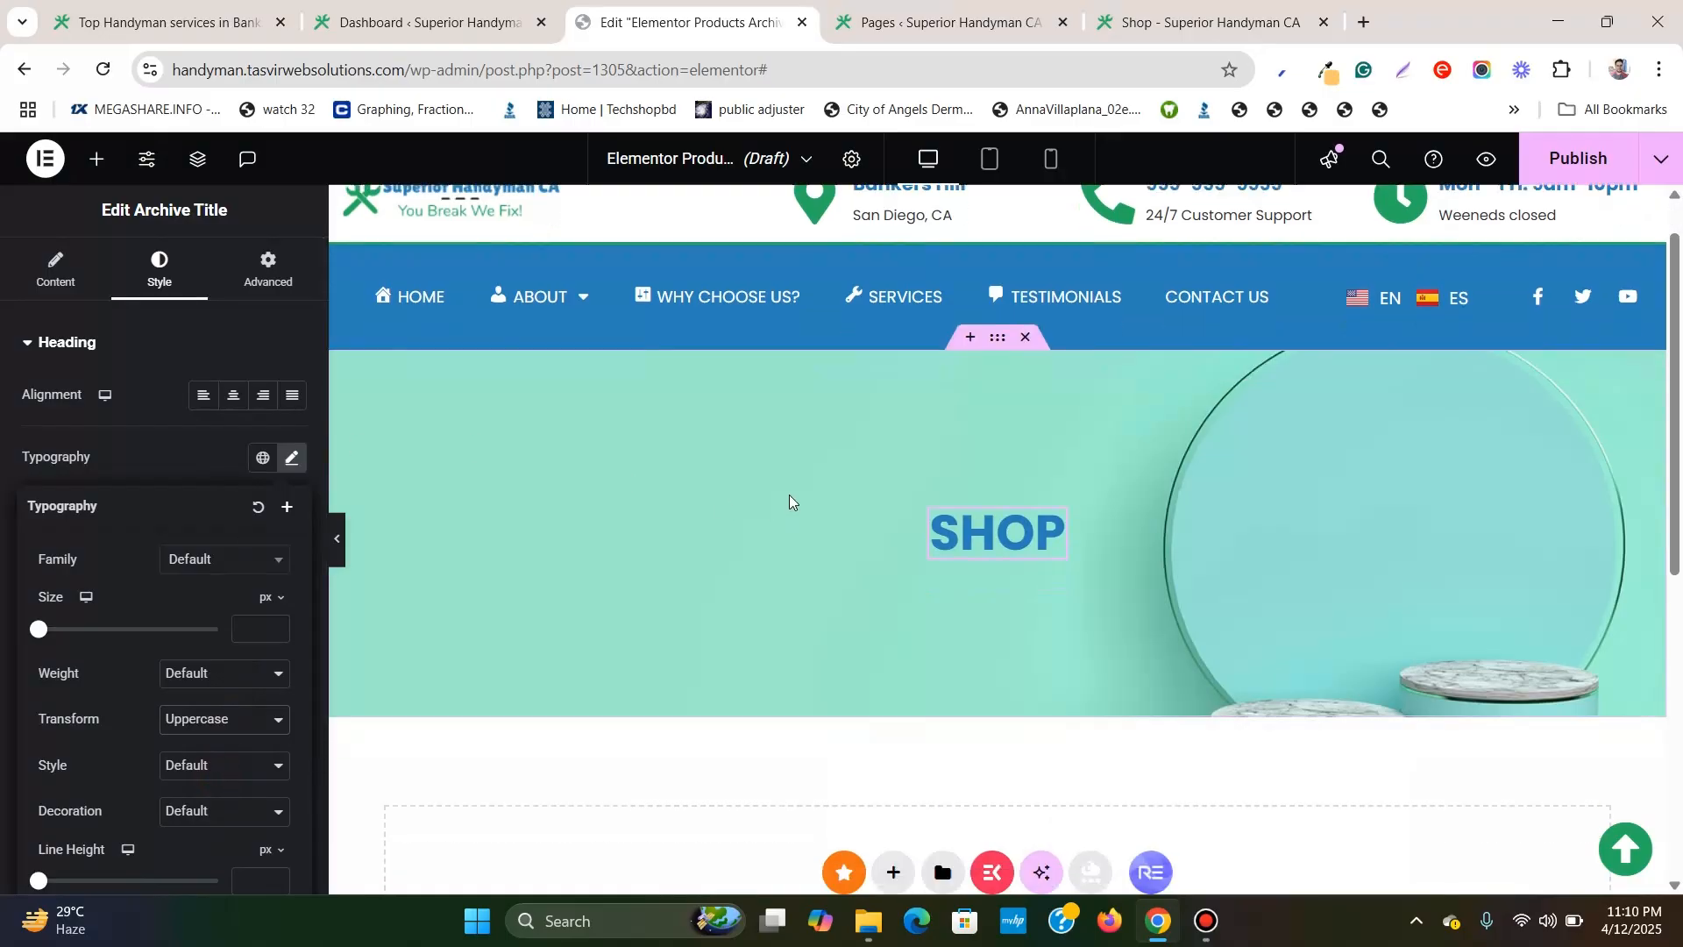
{"action": "scroll", "coordinate": [680, 439], "scroll_direction": "up", "scroll_amount": 6}
Add a single-column flexbox container directly below the banner.
{"action": "scroll", "coordinate": [682, 421], "scroll_direction": "down", "scroll_amount": 5}
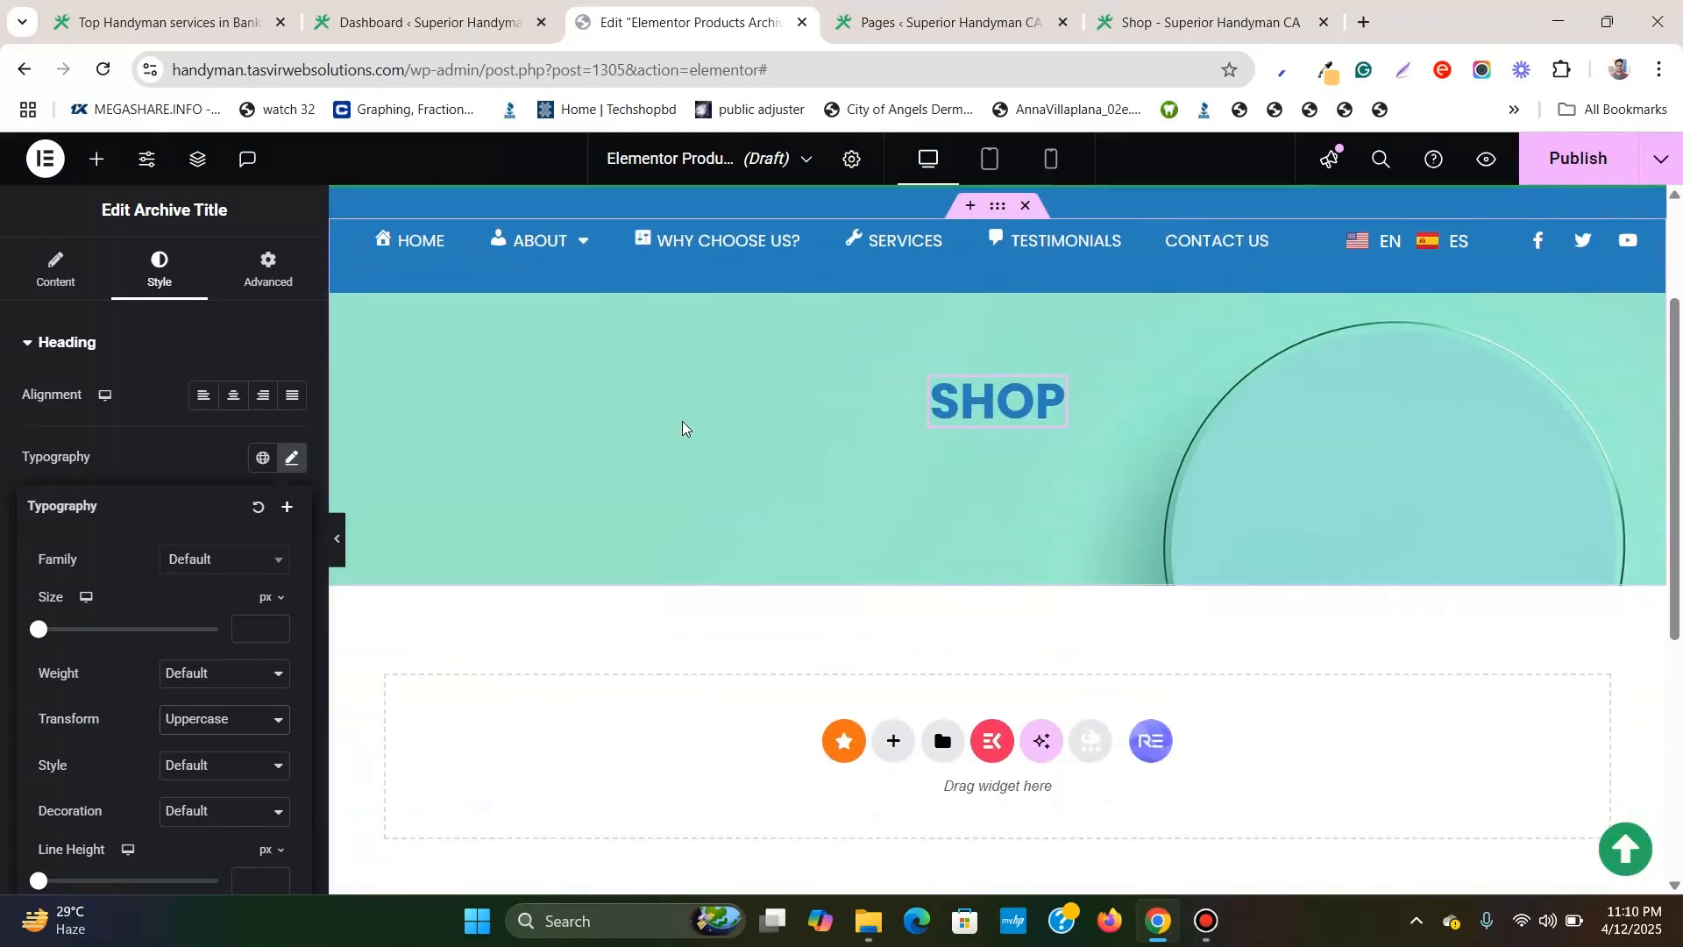
{"action": "left_click", "coordinate": [891, 476]}
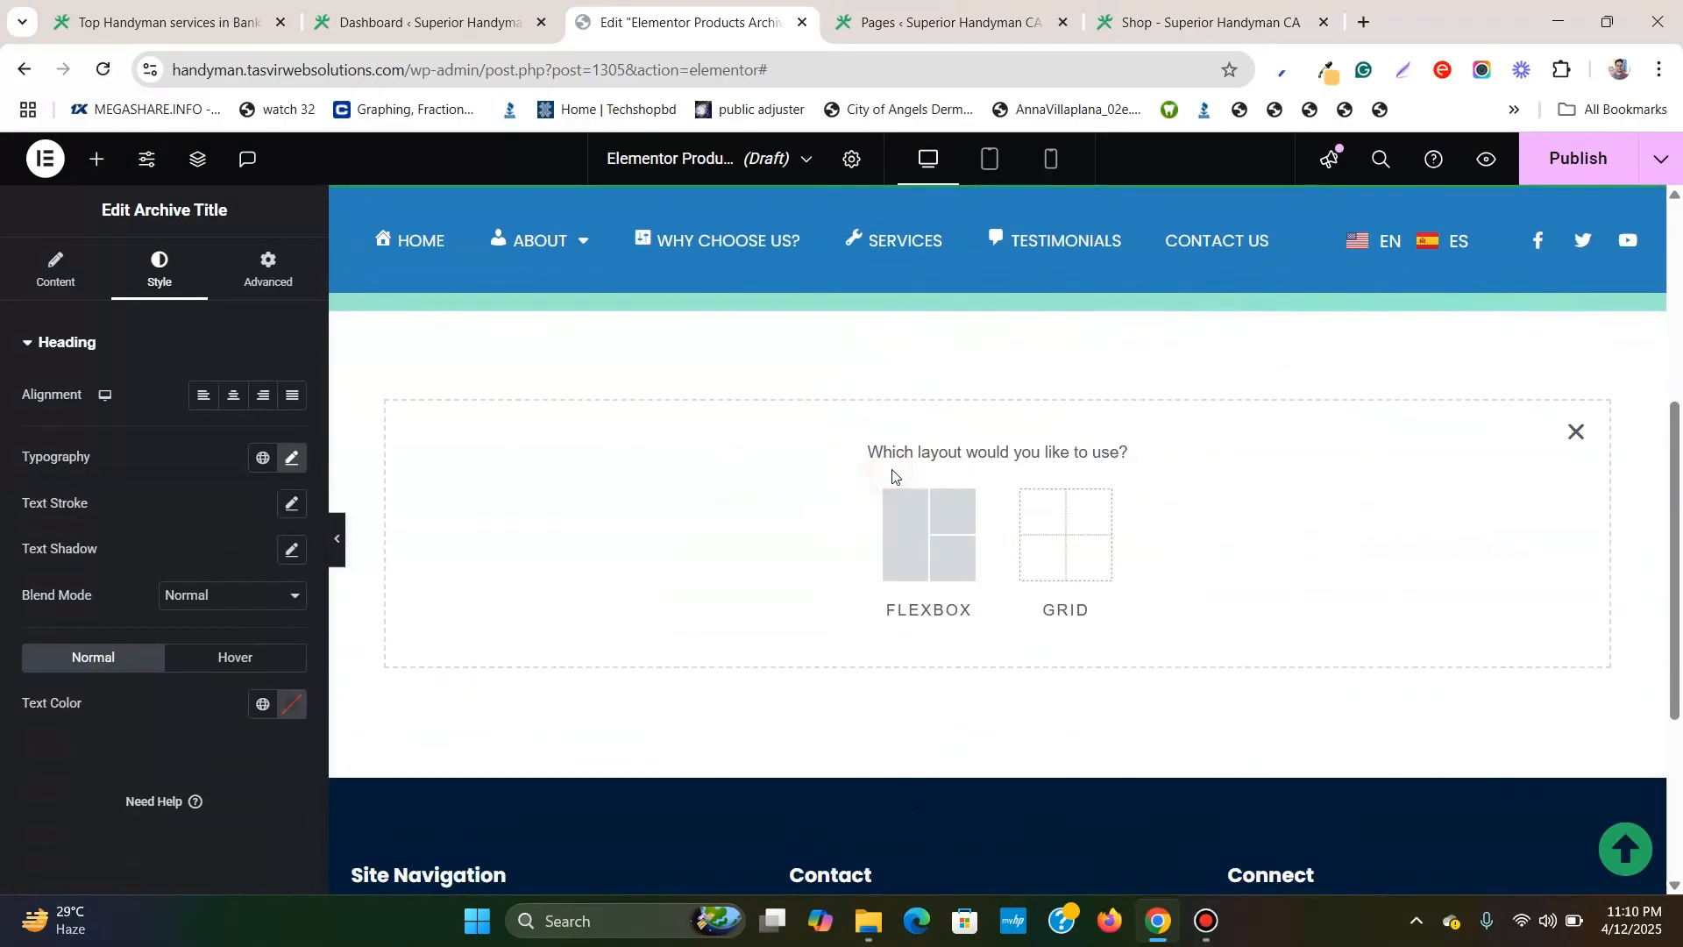
{"action": "left_click", "coordinate": [912, 526]}
{"action": "left_click", "coordinate": [744, 518]}
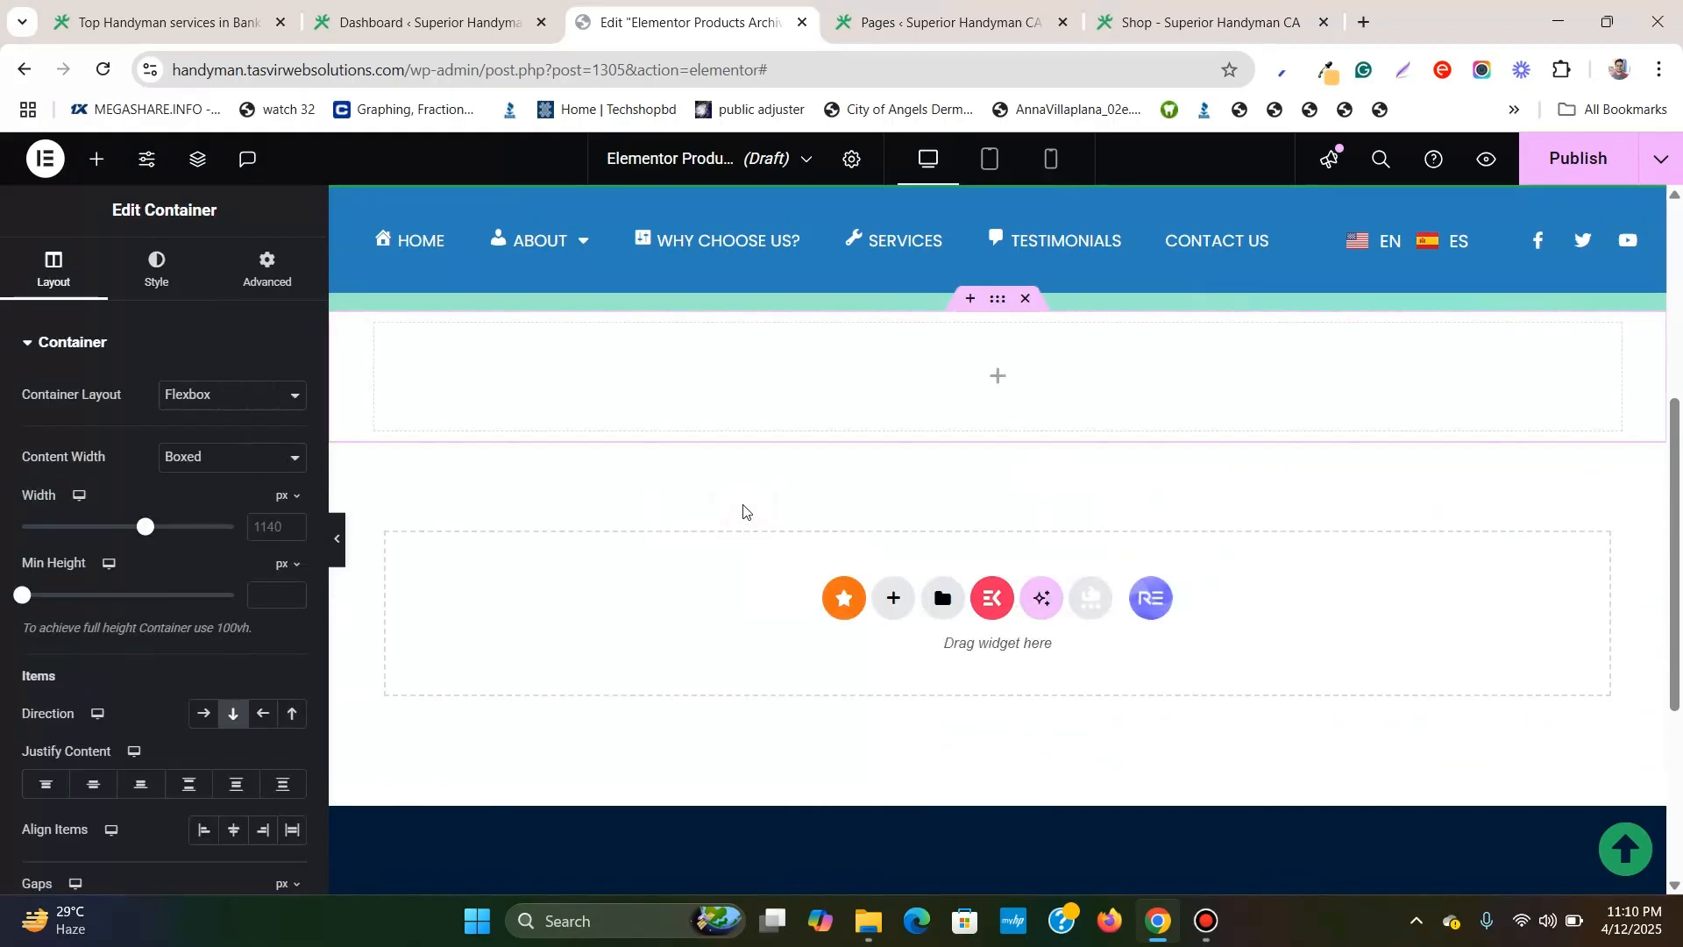
{"action": "scroll", "coordinate": [744, 512], "scroll_direction": "up", "scroll_amount": 3}
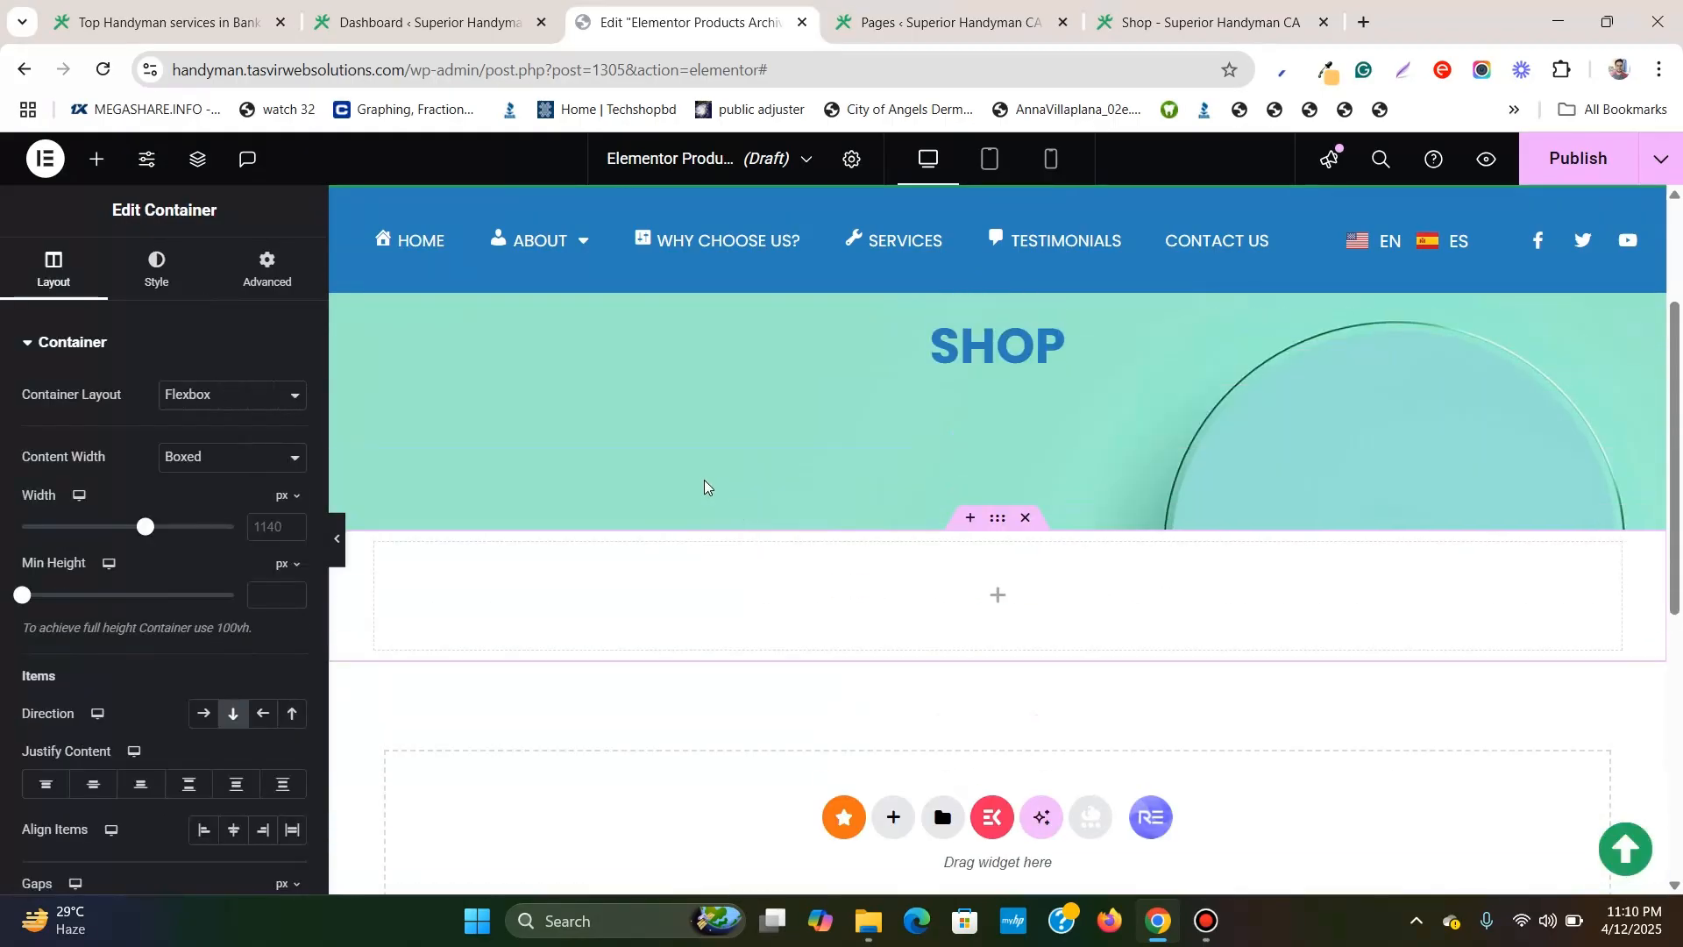
Set the new container's padding to 50 px at top and bottom and 0 px at right and left.
{"action": "left_click", "coordinate": [294, 288]}
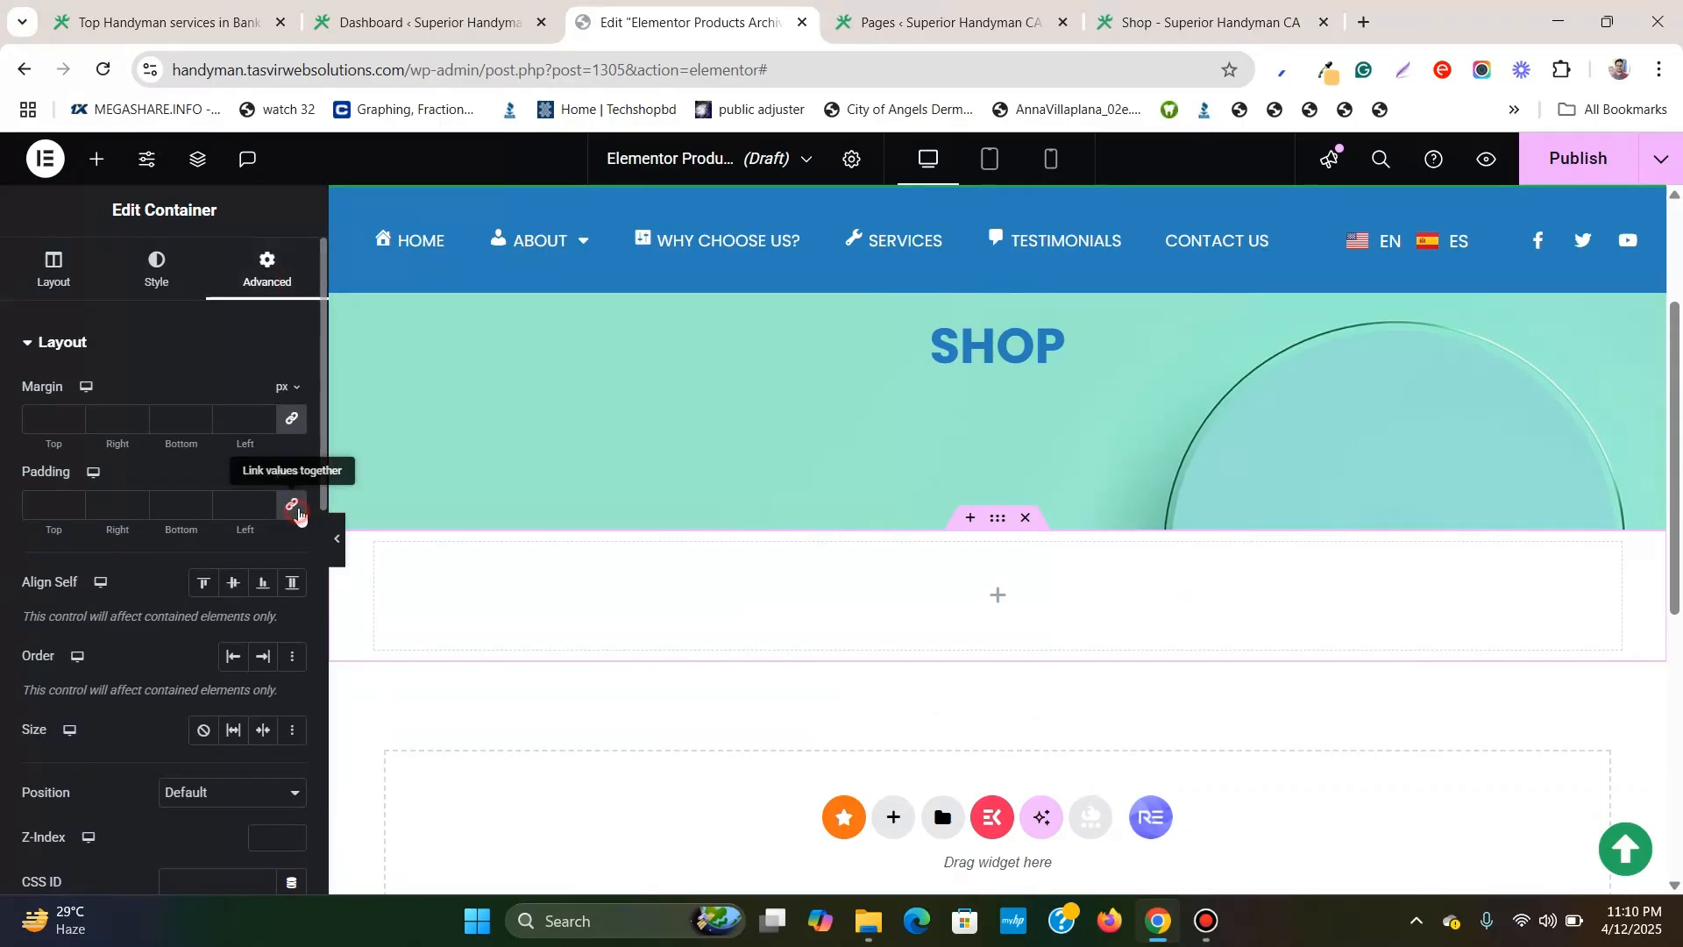
{"action": "left_click", "coordinate": [124, 506]}
{"action": "type", "text": "0"}
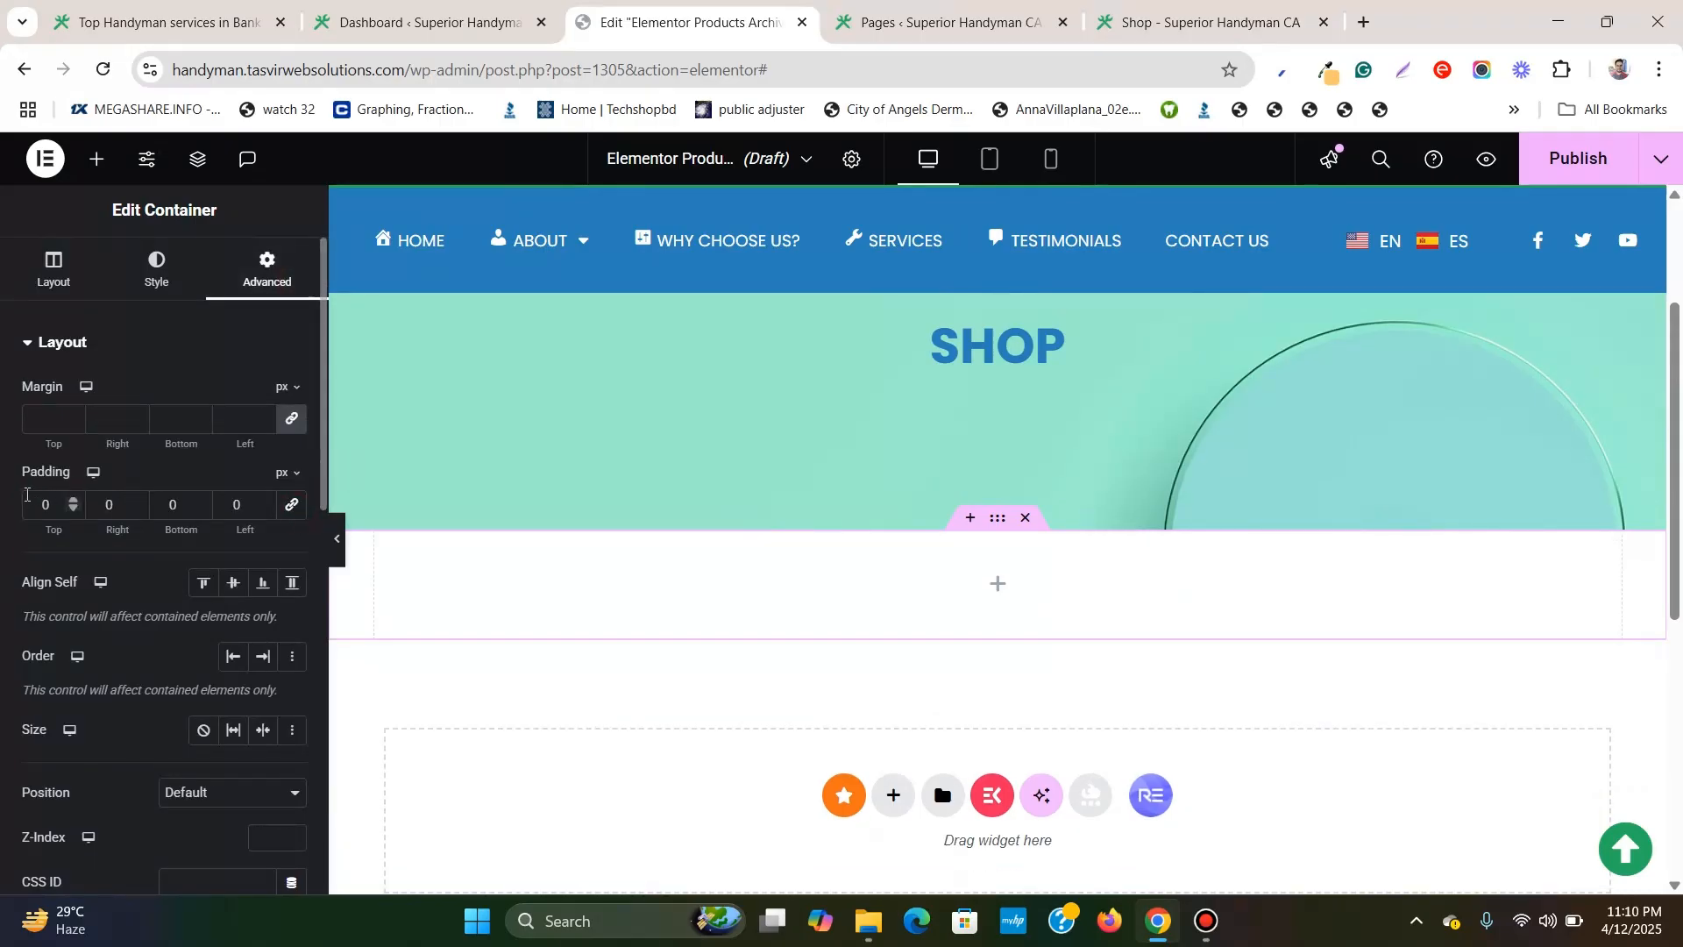
{"action": "type", "text": "5"}
{"action": "left_click", "coordinate": [150, 505]}
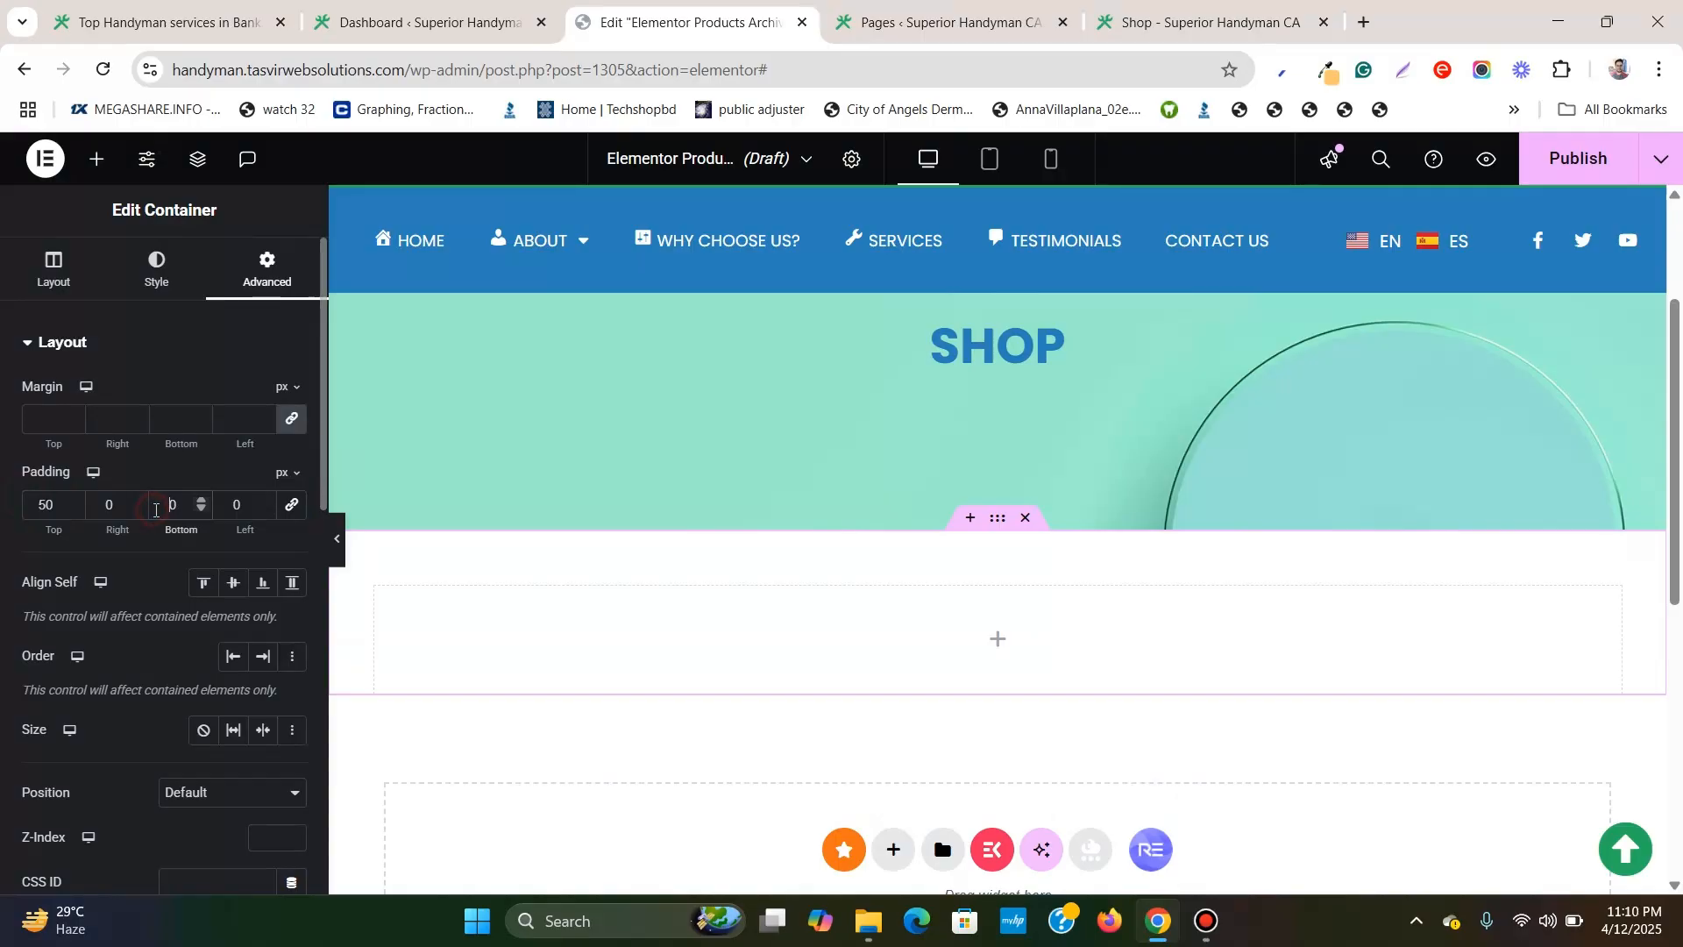
{"action": "type", "text": "5"}
Give the container below the banner a classic background in the global color light grey.
{"action": "left_click", "coordinate": [156, 268]}
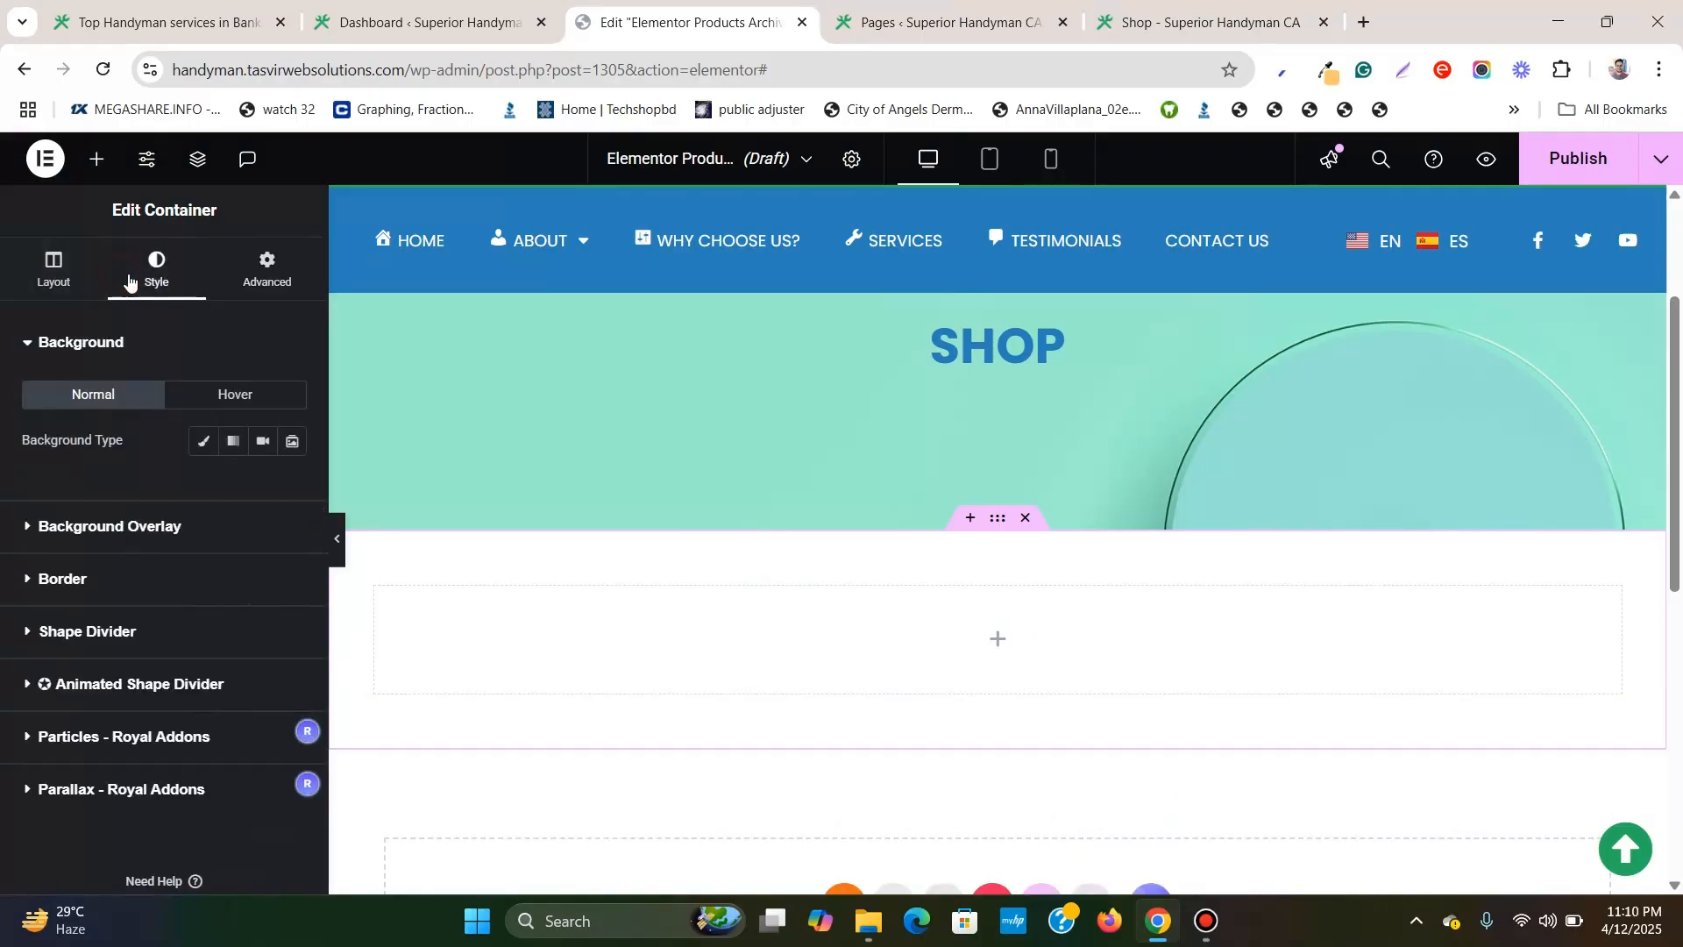
{"action": "left_click", "coordinate": [205, 443]}
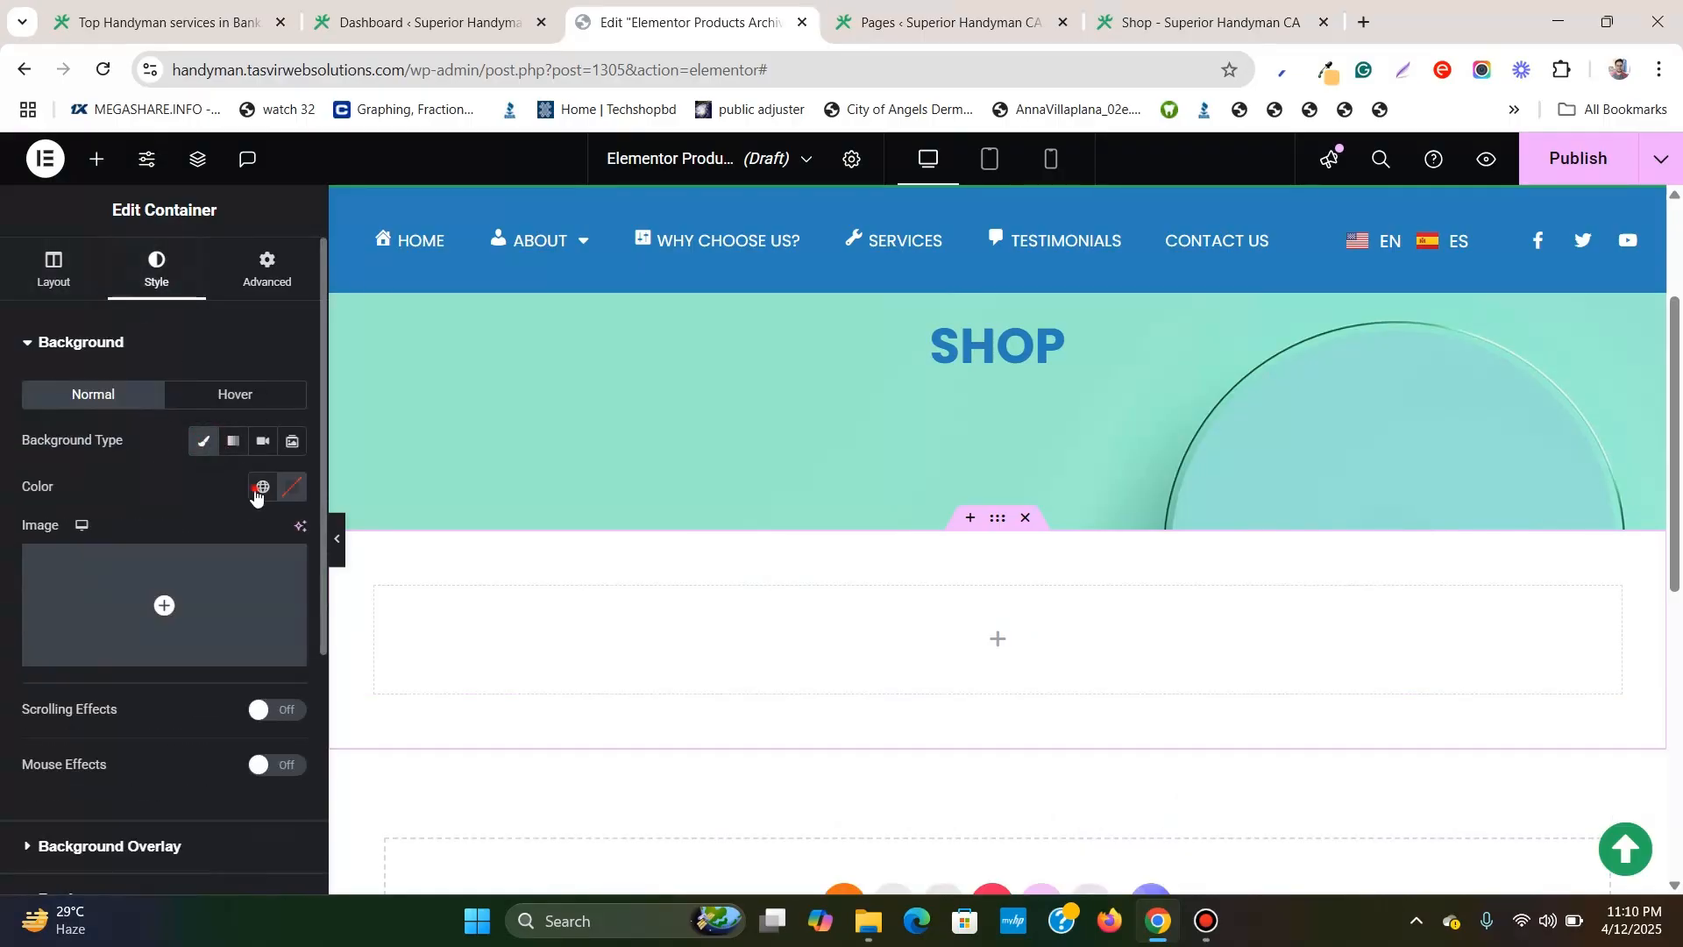
{"action": "left_click", "coordinate": [262, 487]}
{"action": "scroll", "coordinate": [215, 719], "scroll_direction": "down", "scroll_amount": 1}
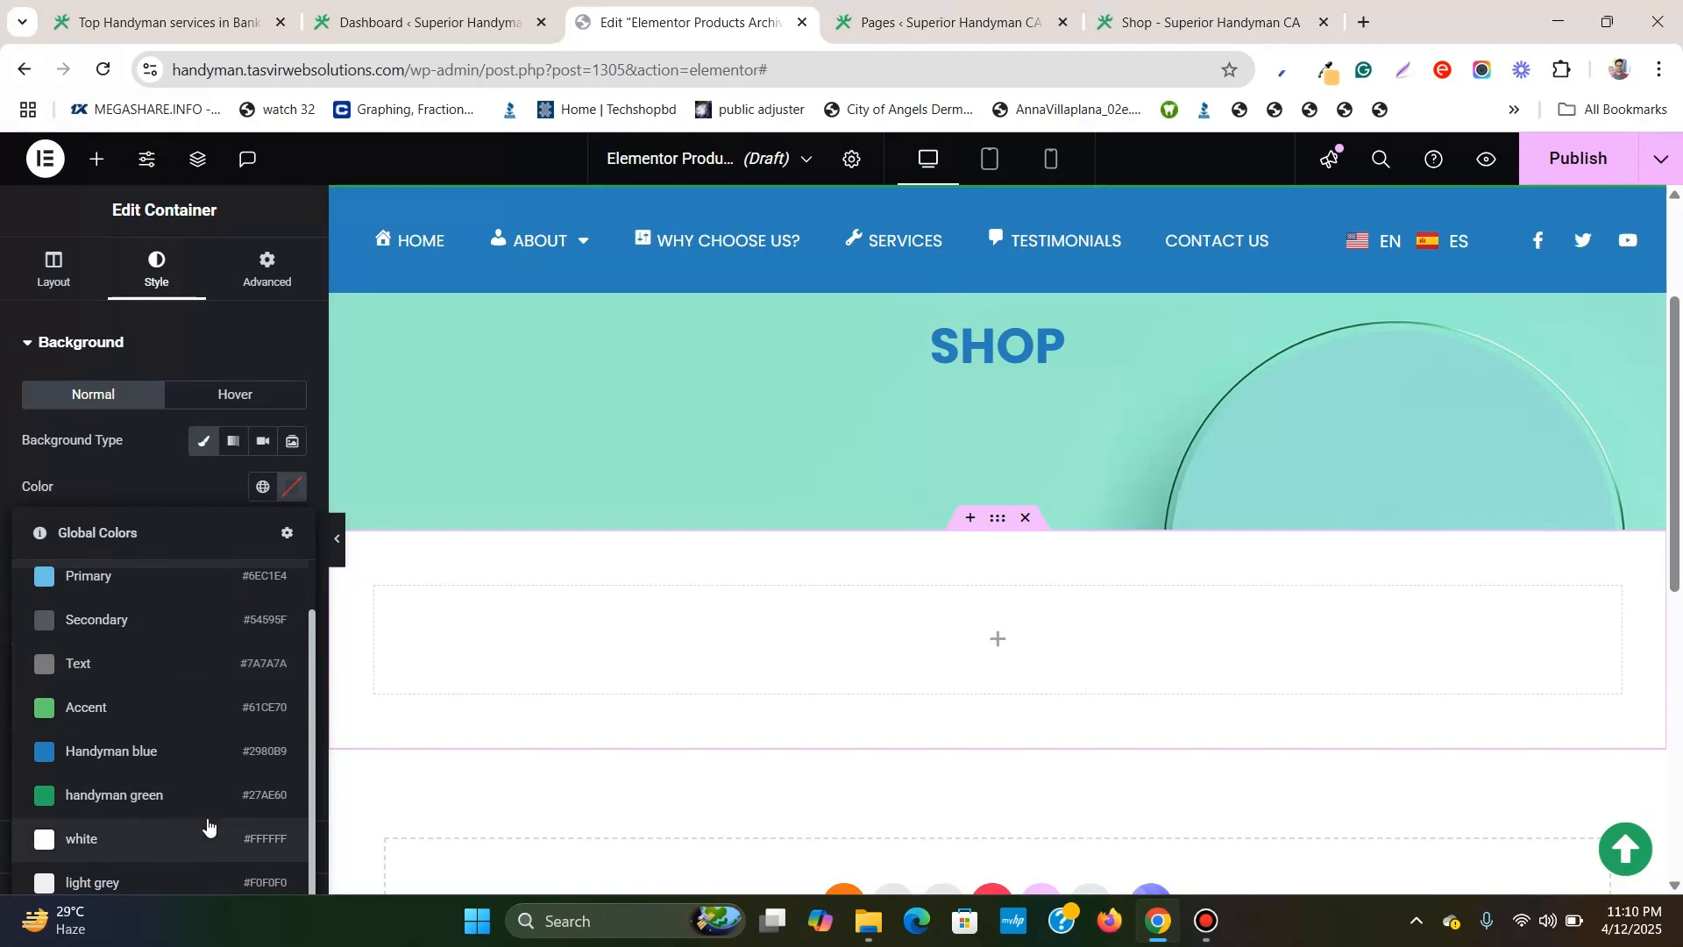
{"action": "left_click", "coordinate": [202, 883]}
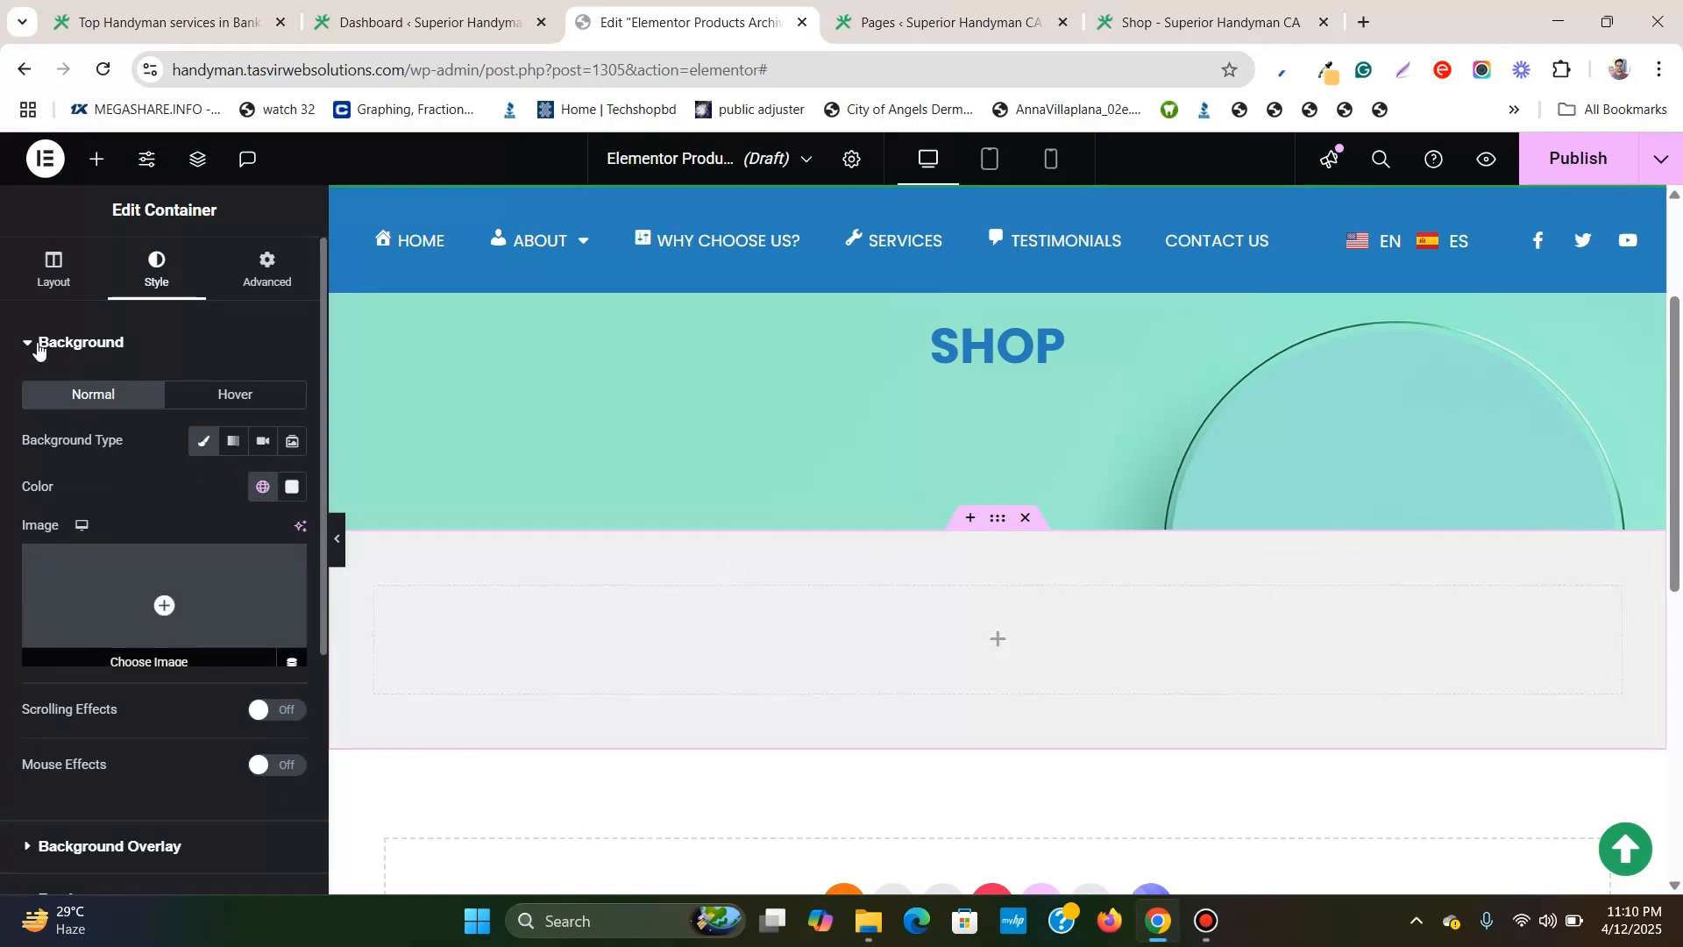
Try an Archive Products widget in the light grey container and delete it.
{"action": "left_click", "coordinate": [98, 161]}
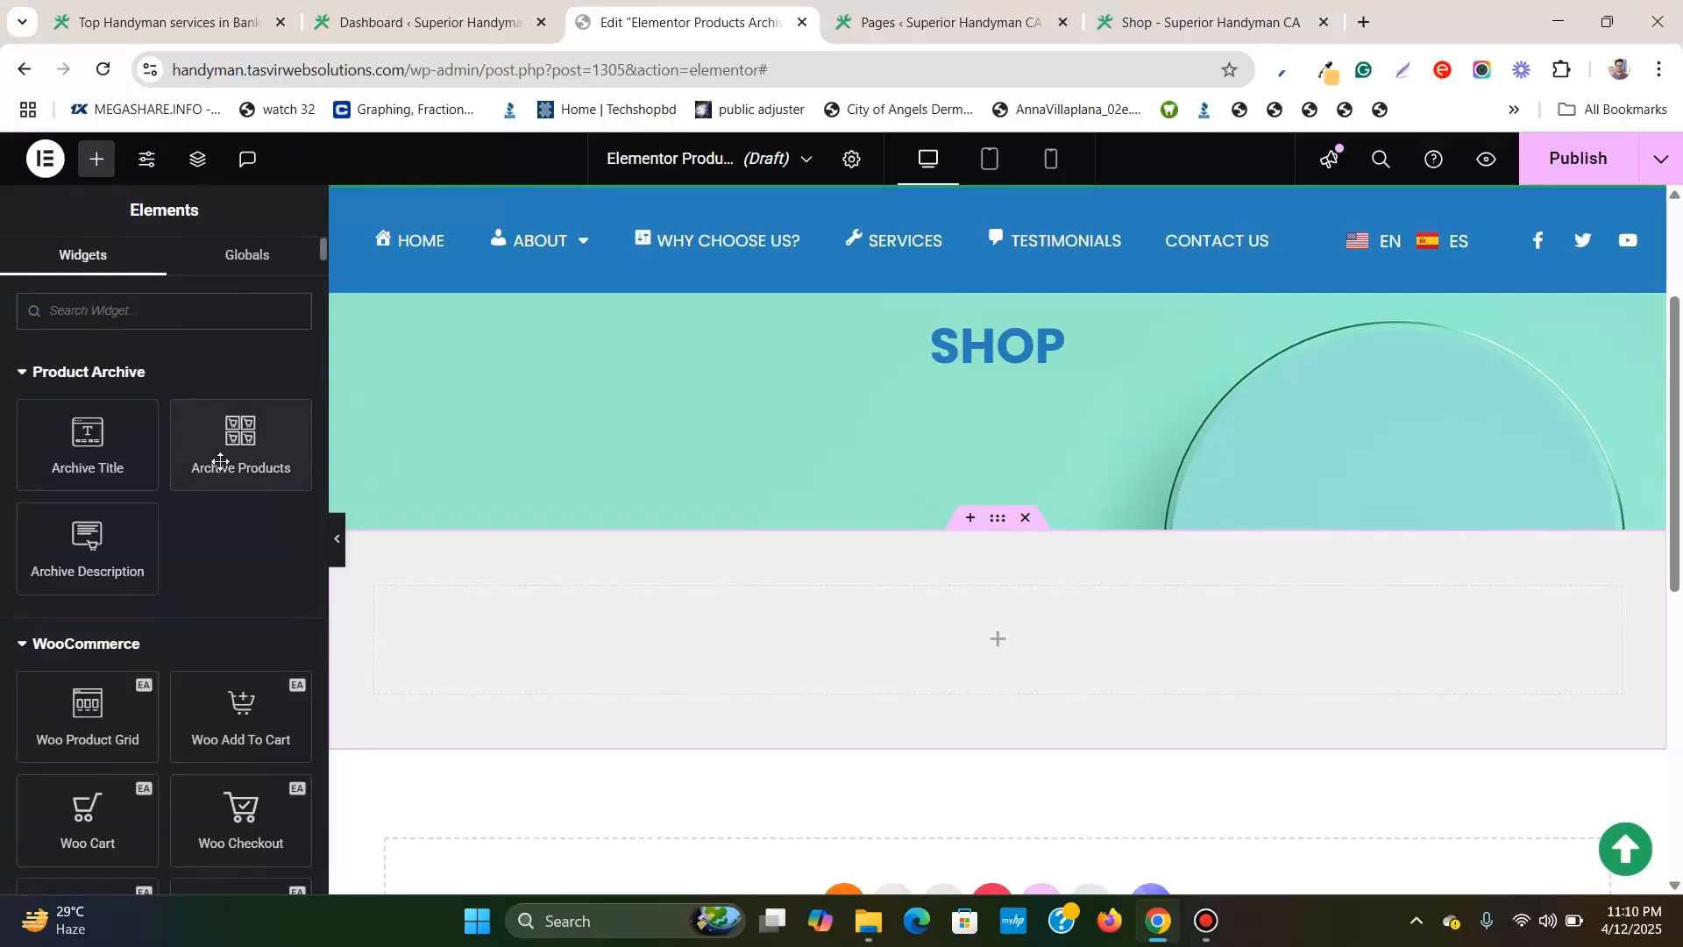
{"action": "left_click_drag", "start_coordinate": [219, 468], "coordinate": [1055, 635]}
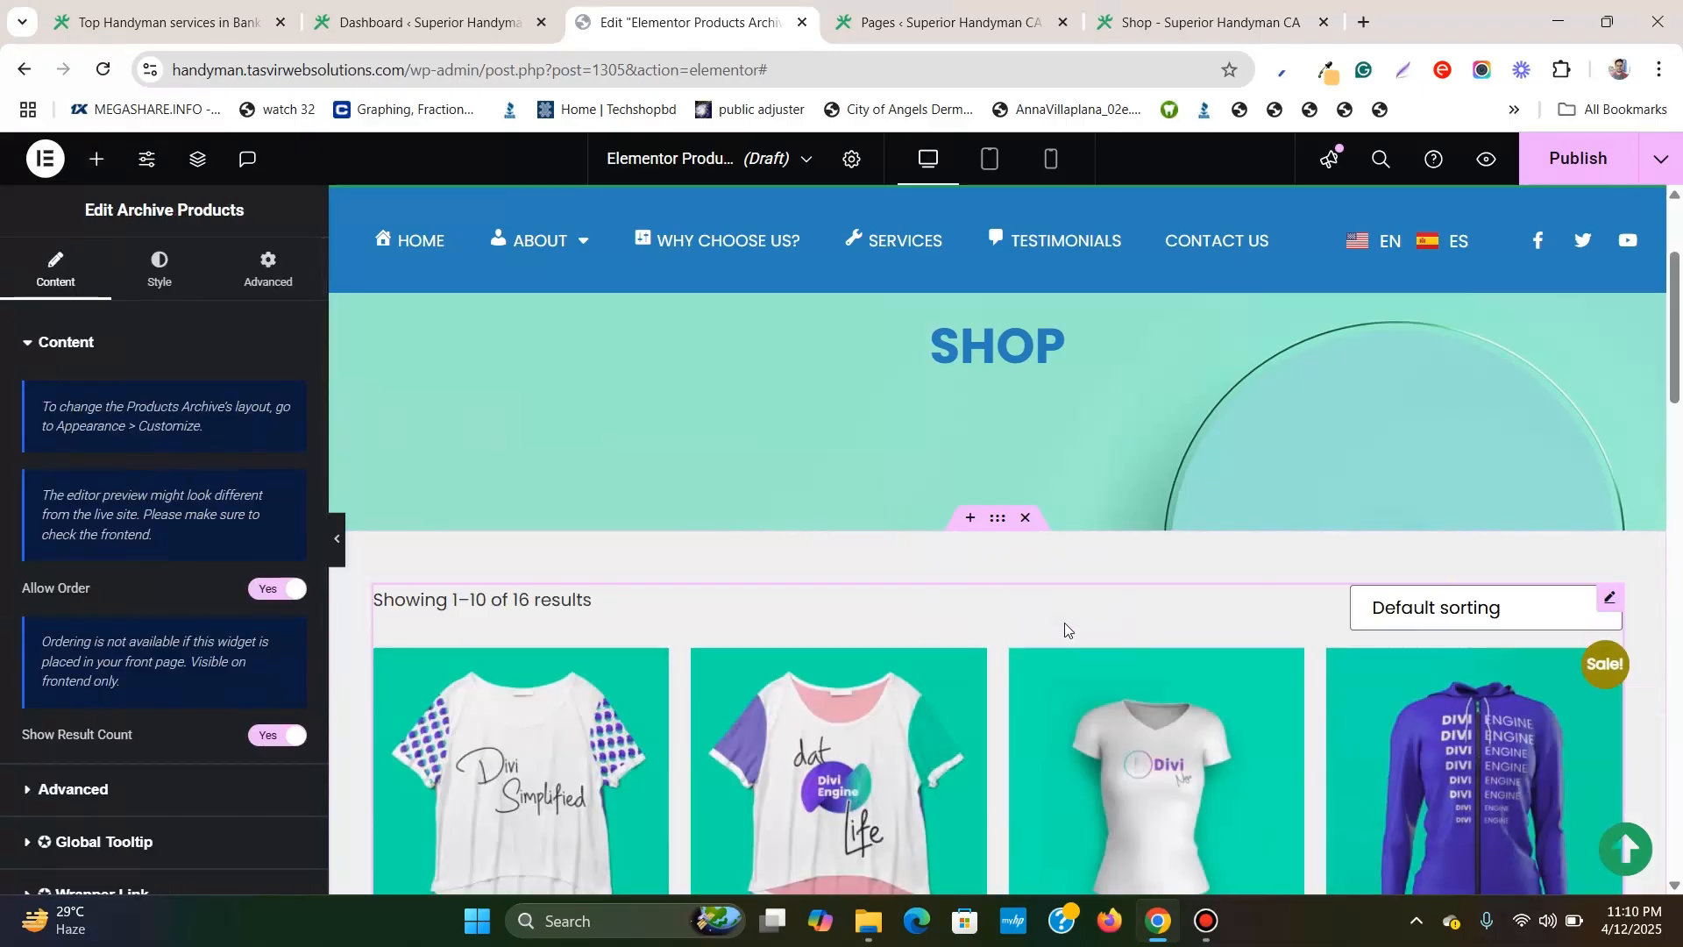
{"action": "scroll", "coordinate": [1064, 622], "scroll_direction": "down", "scroll_amount": 3}
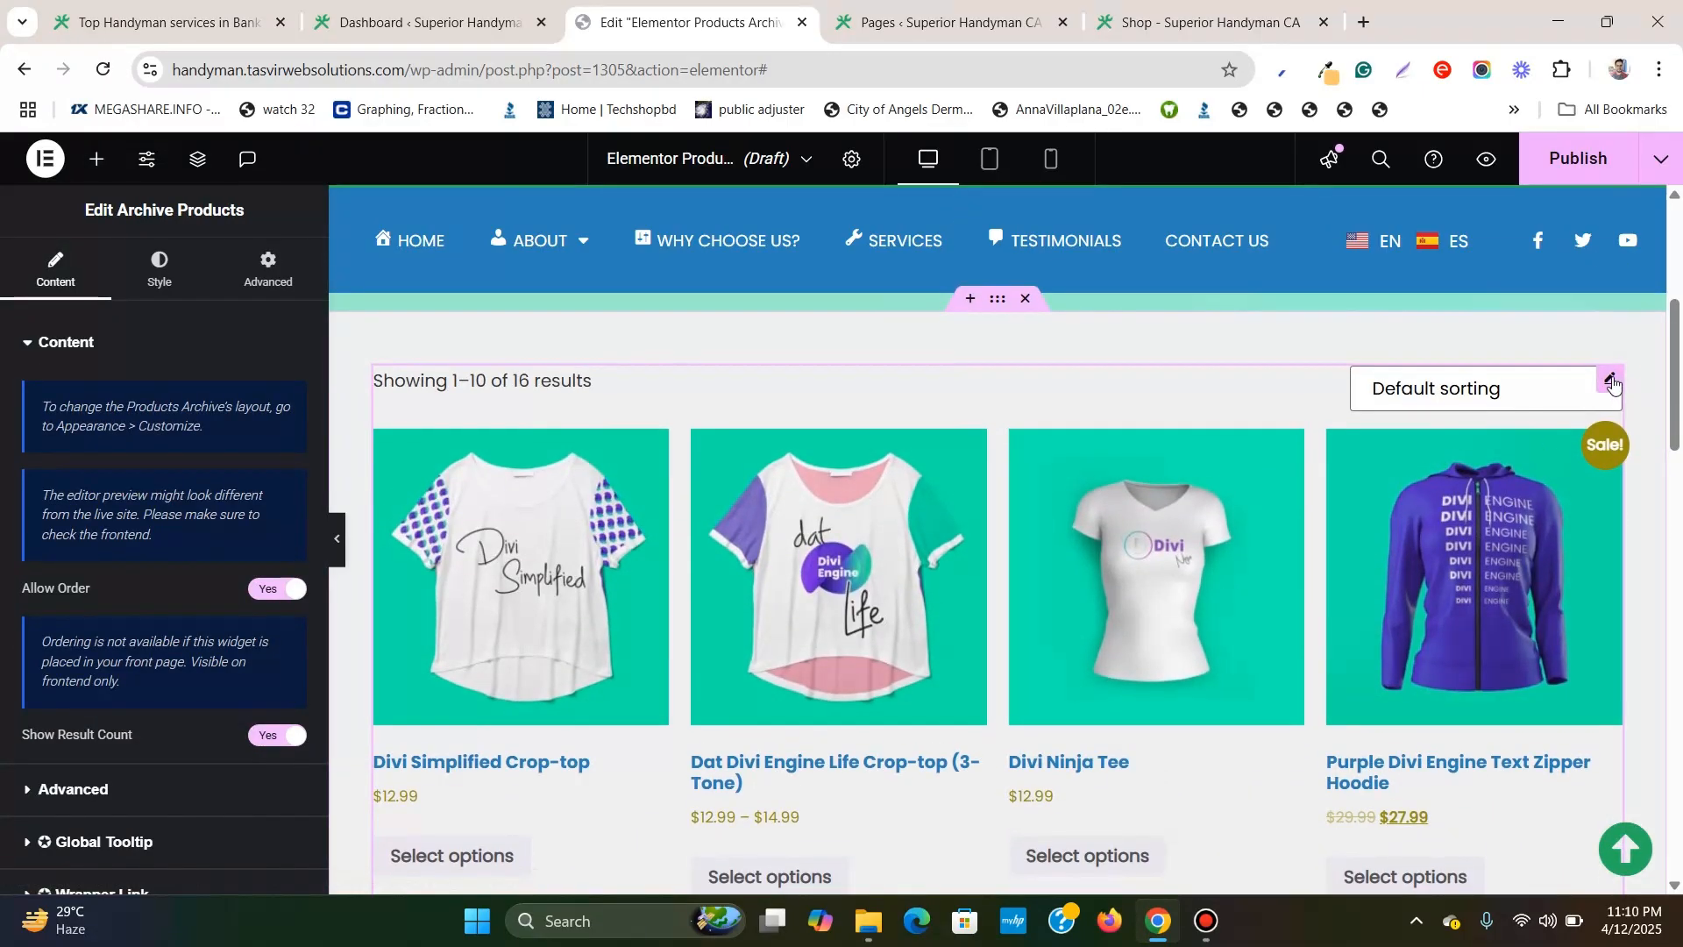
{"action": "right_click", "coordinate": [1613, 382]}
{"action": "left_click", "coordinate": [1505, 715]}
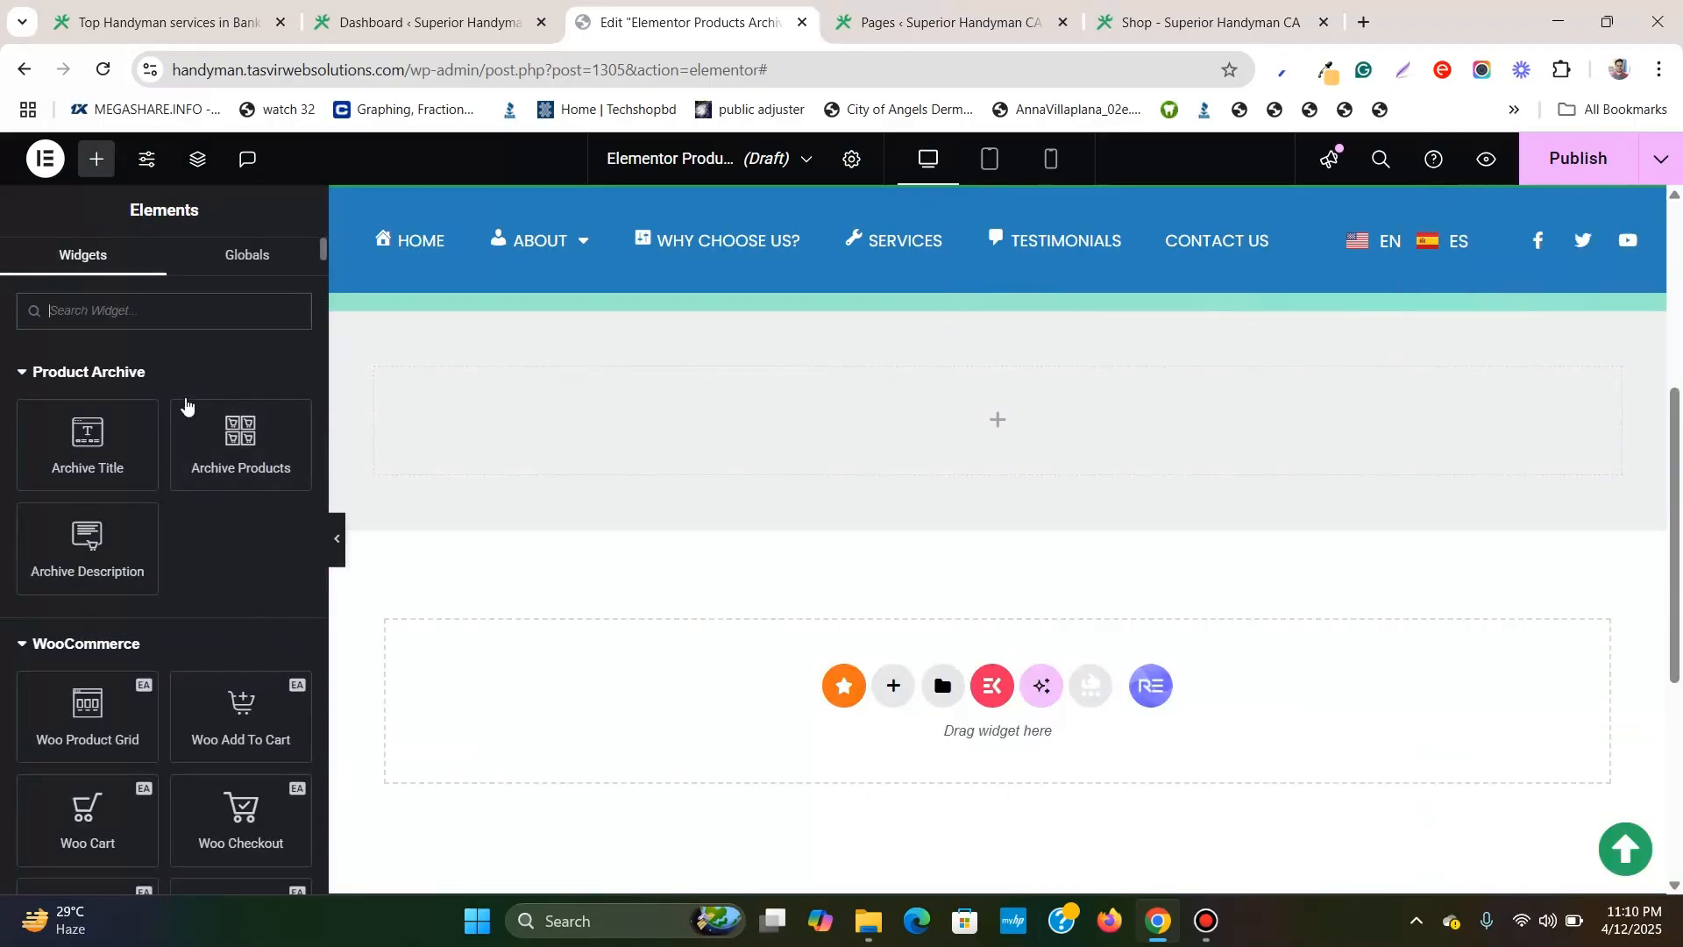
Add a Woo Product Carousel widget inside the light grey container.
{"action": "scroll", "coordinate": [180, 429], "scroll_direction": "down", "scroll_amount": 1}
{"action": "scroll", "coordinate": [138, 493], "scroll_direction": "down", "scroll_amount": 1}
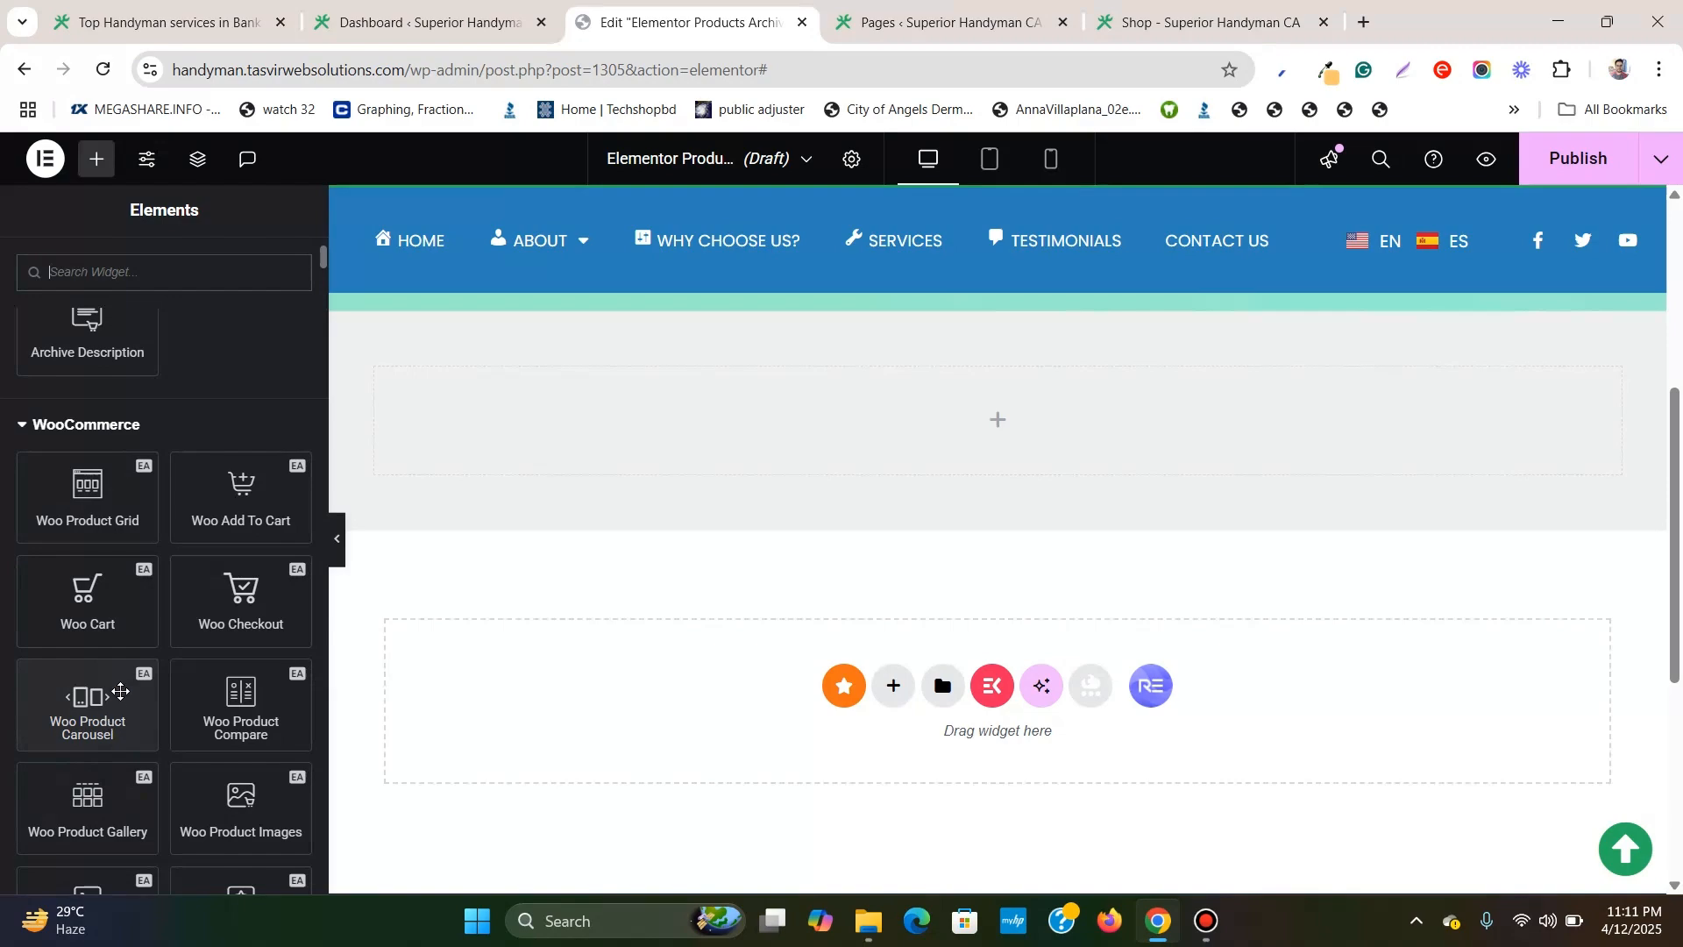
{"action": "left_click_drag", "start_coordinate": [115, 698], "coordinate": [984, 447]}
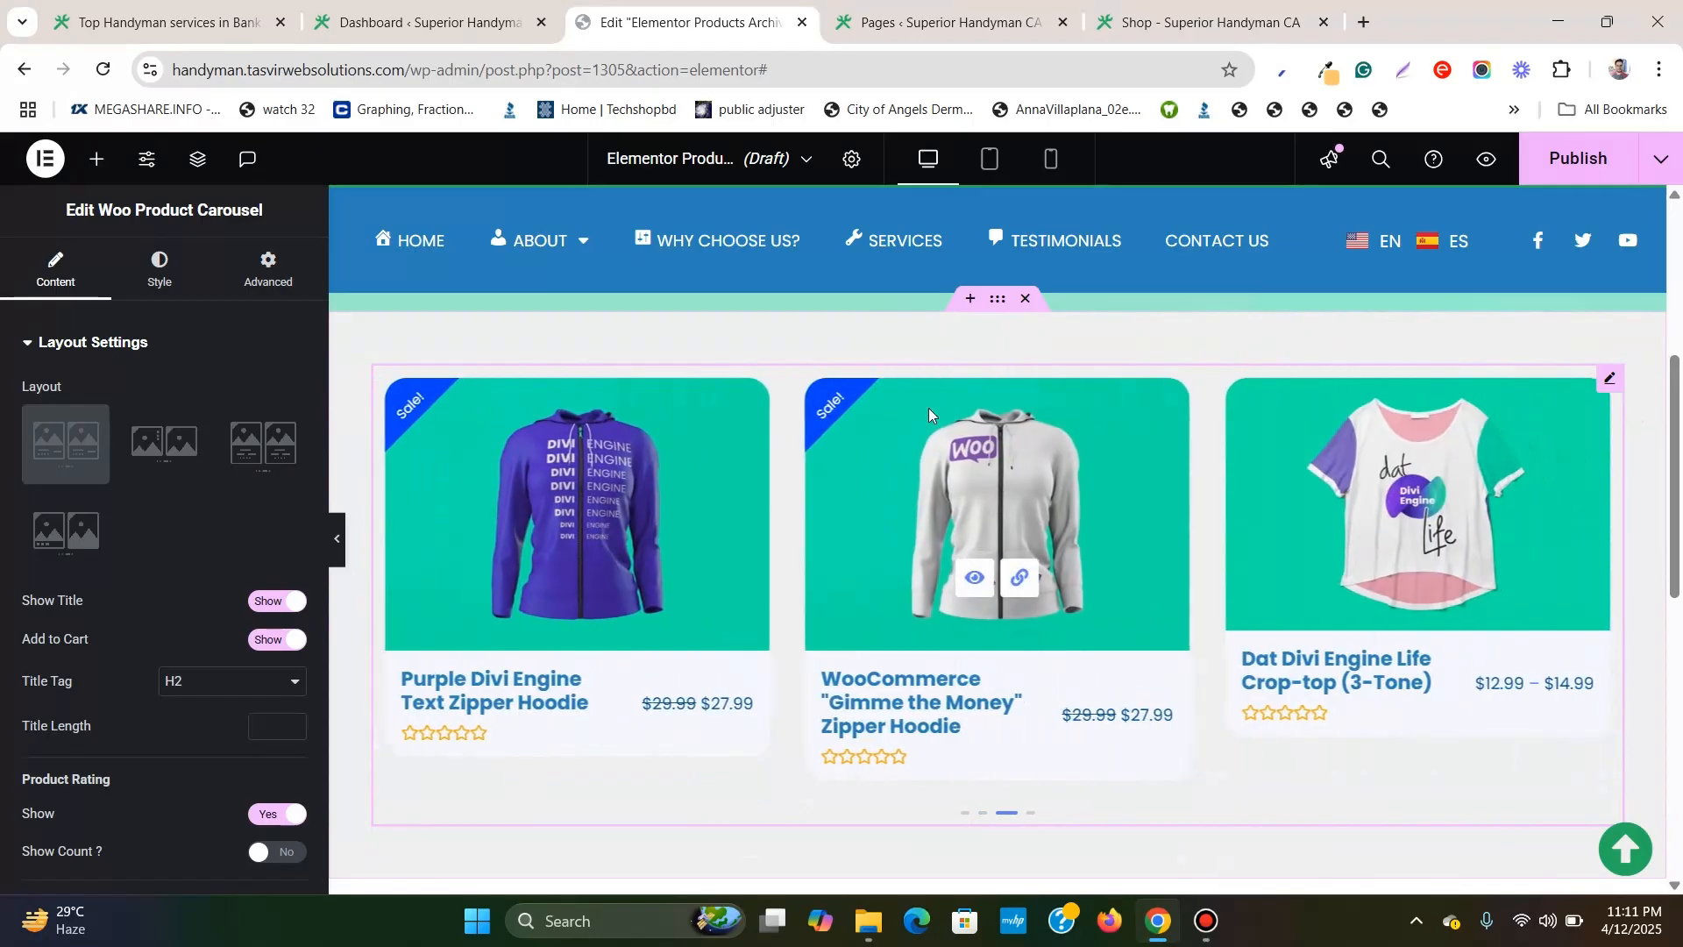
Add a Heading widget above the product carousel and center its alignment.
{"action": "left_click", "coordinate": [96, 159]}
{"action": "scroll", "coordinate": [76, 516], "scroll_direction": "down", "scroll_amount": 12}
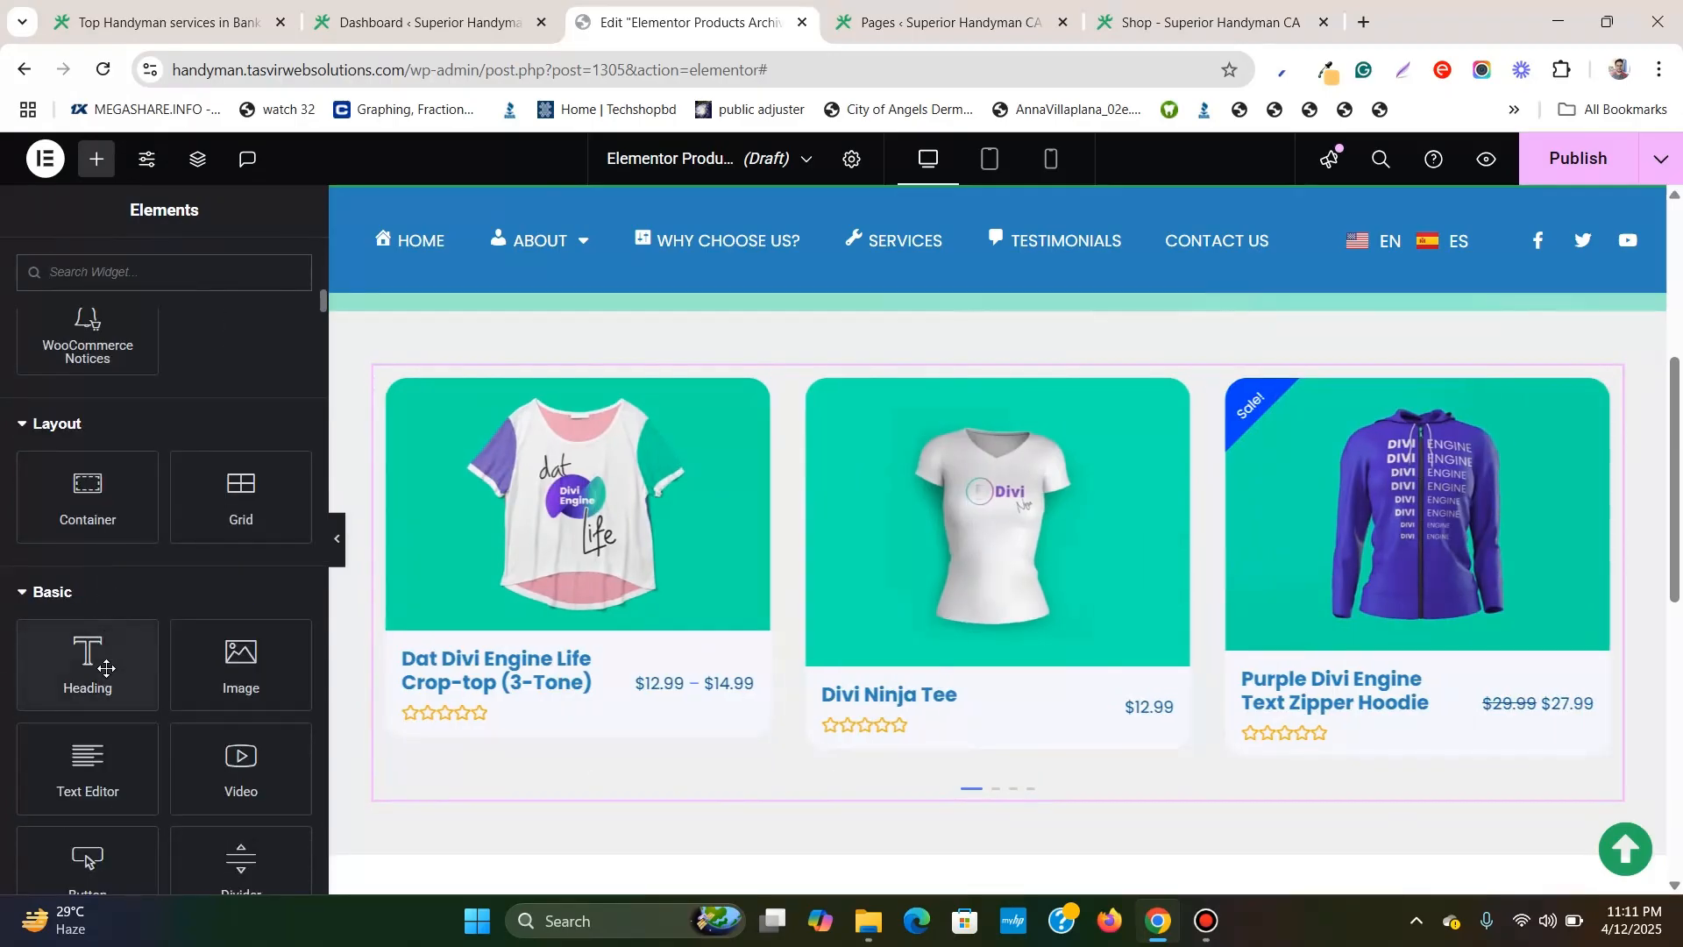
{"action": "left_click_drag", "start_coordinate": [106, 669], "coordinate": [1008, 420]}
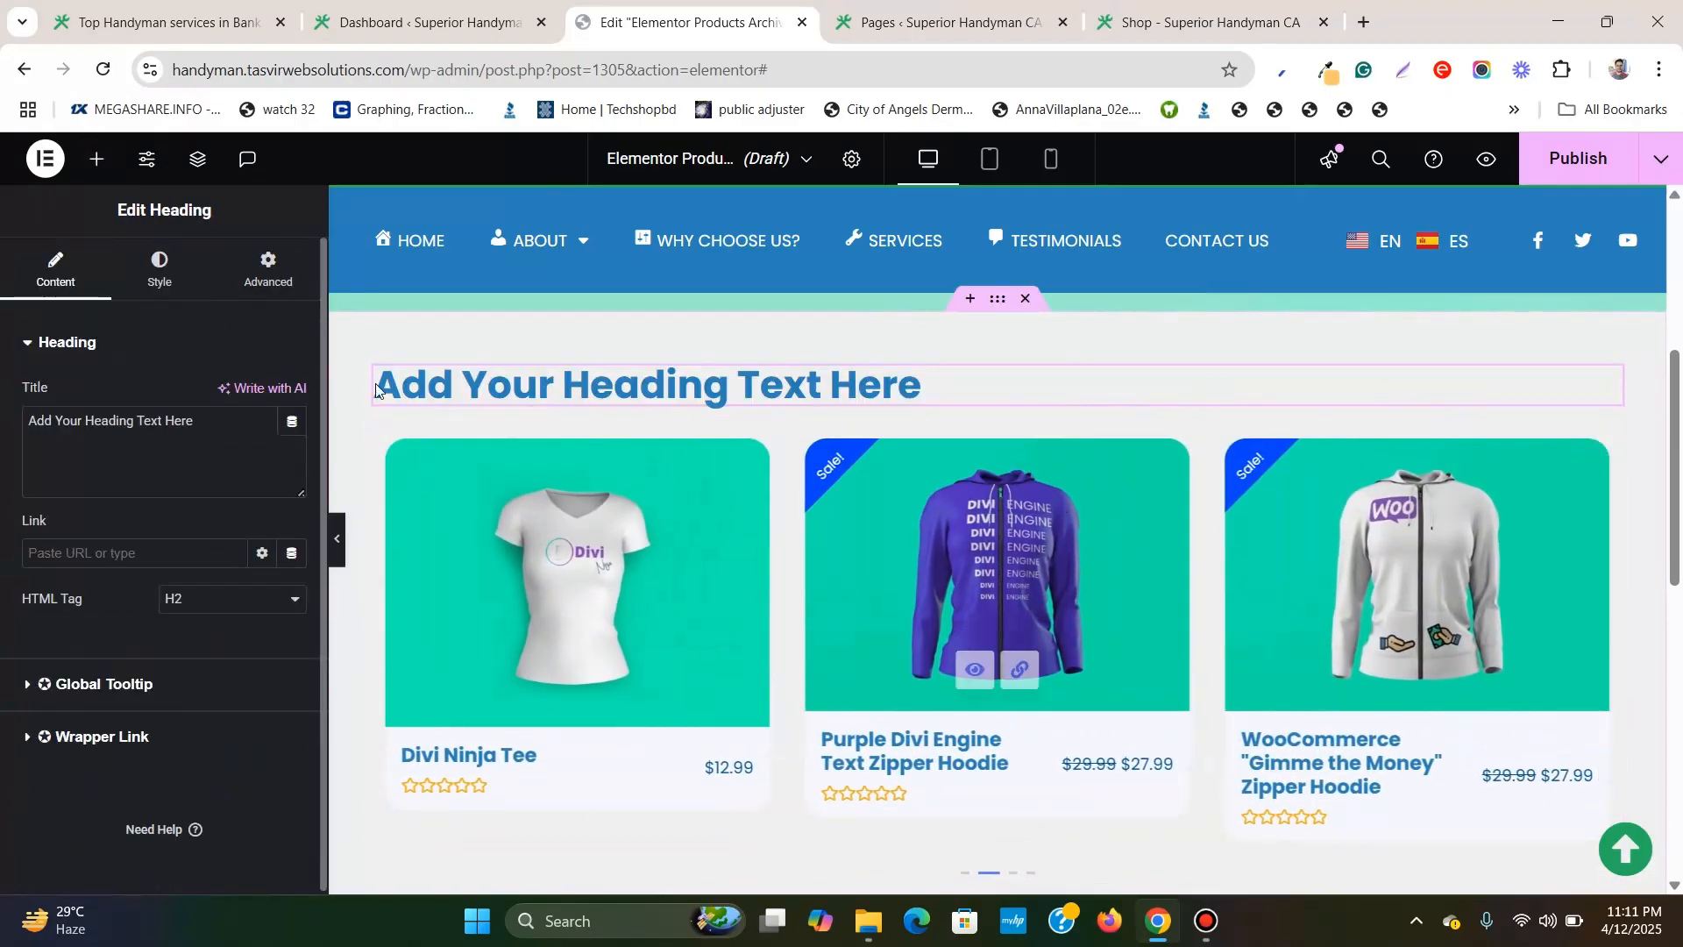
{"action": "left_click", "coordinate": [187, 271]}
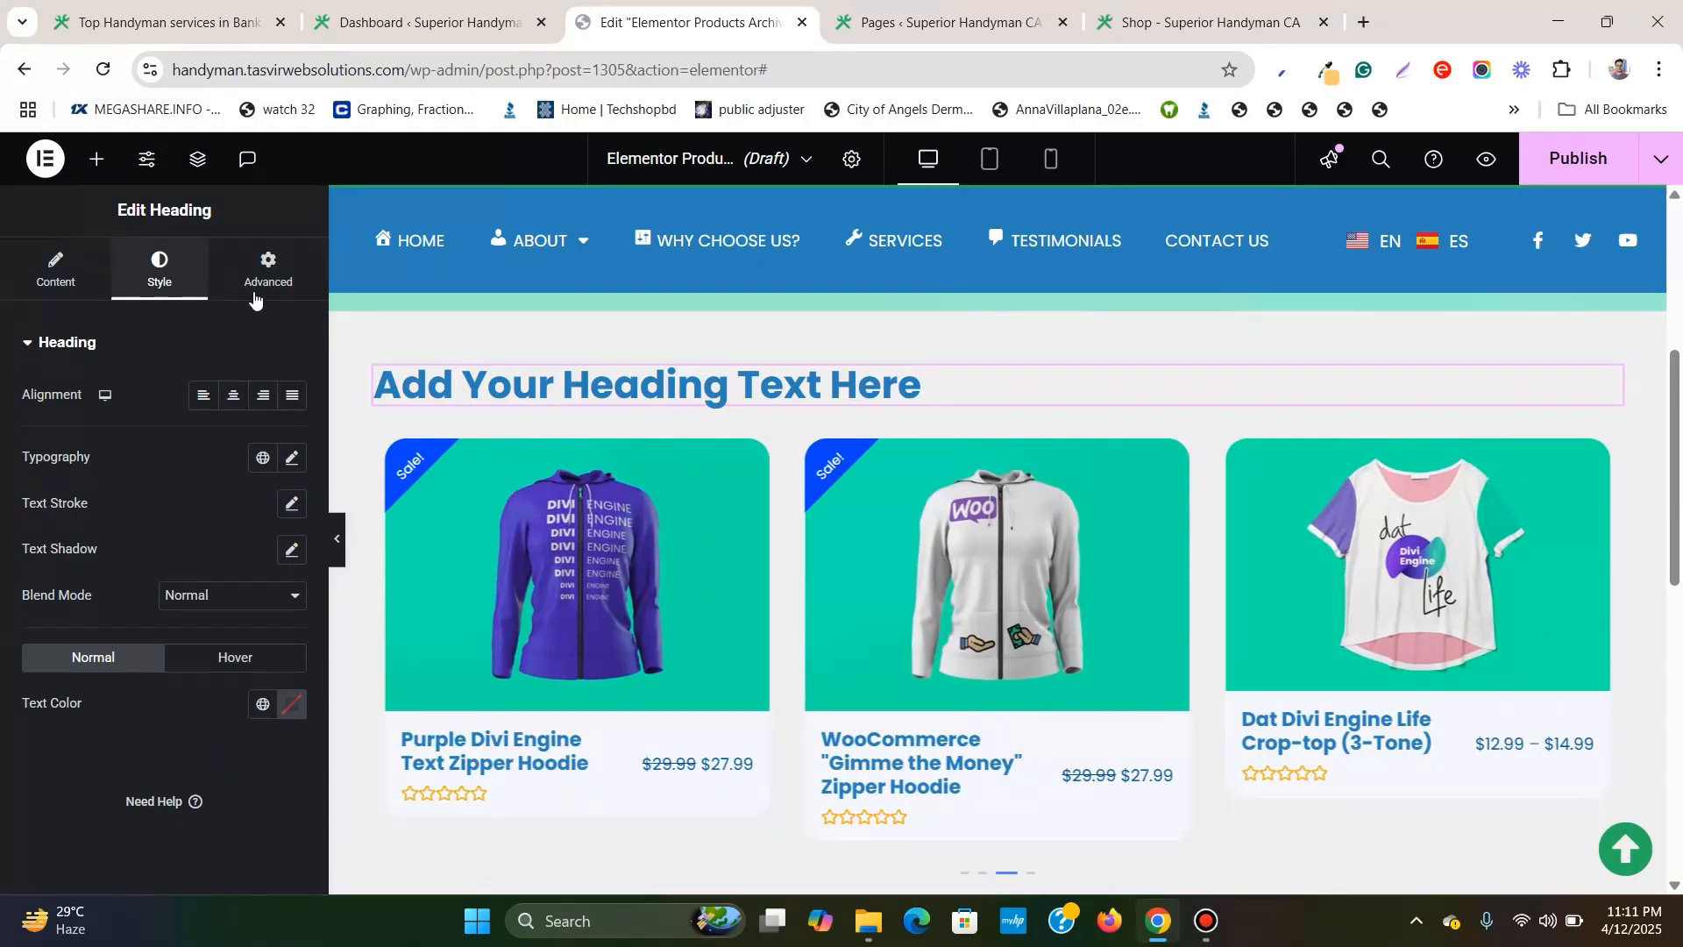
{"action": "left_click", "coordinate": [233, 396]}
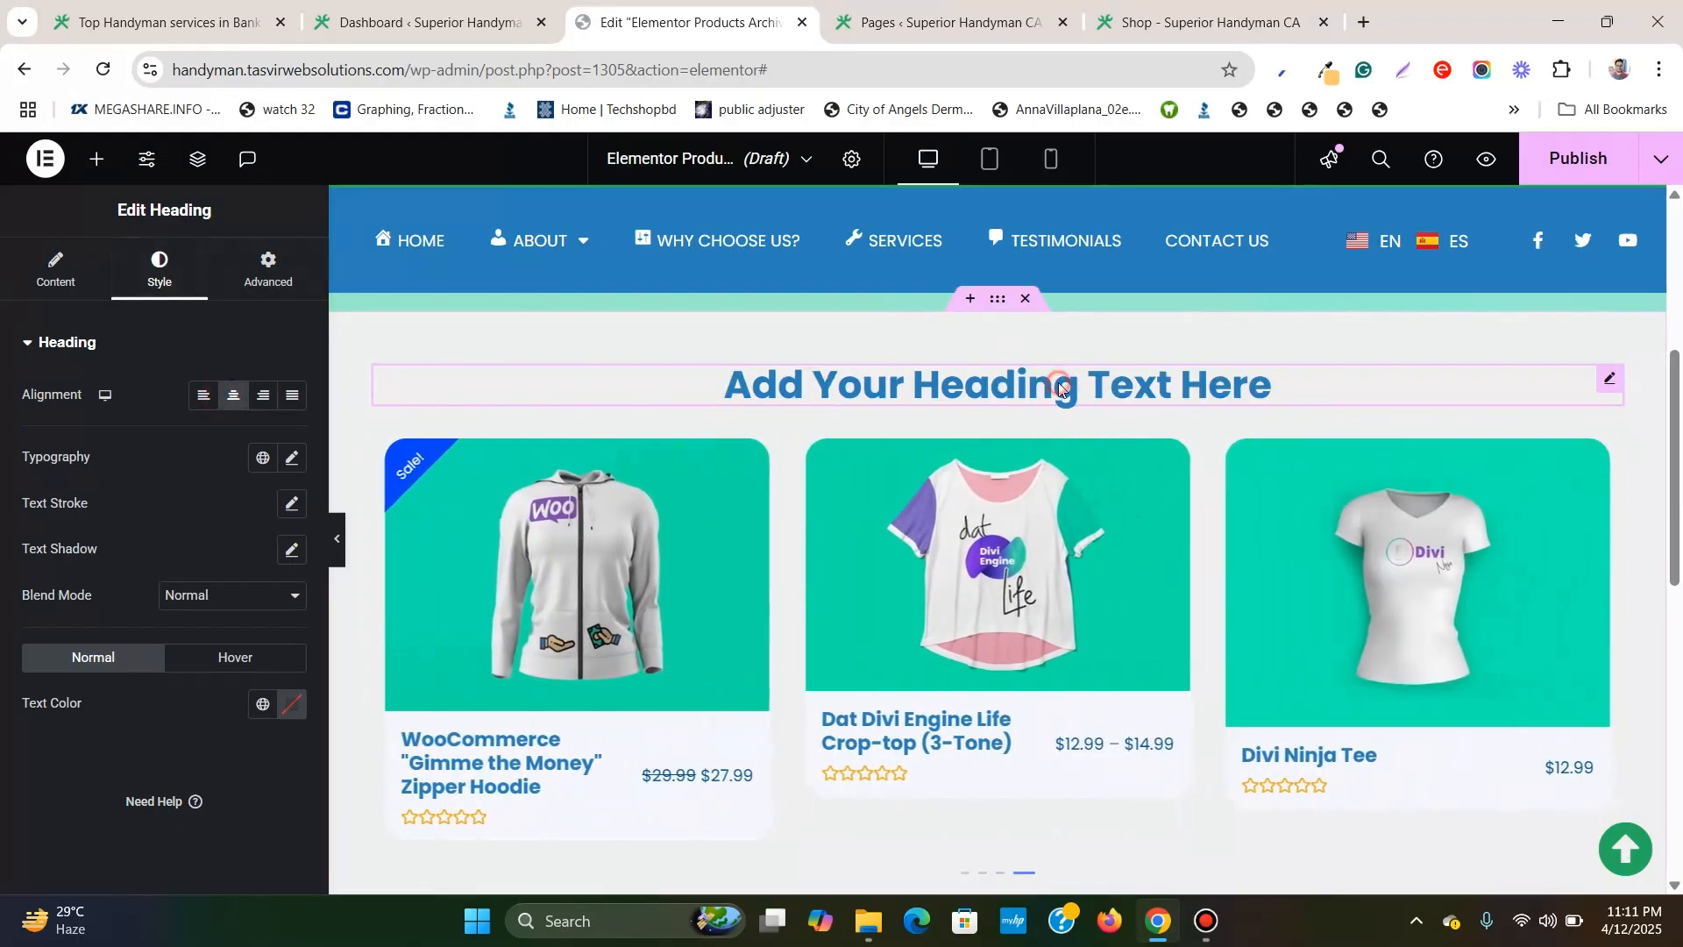
Replace the placeholder heading text above the product carousel with "Exclusive Sales".
{"action": "triple_click", "coordinate": [1061, 384]}
{"action": "type", "text": "Exclus"}
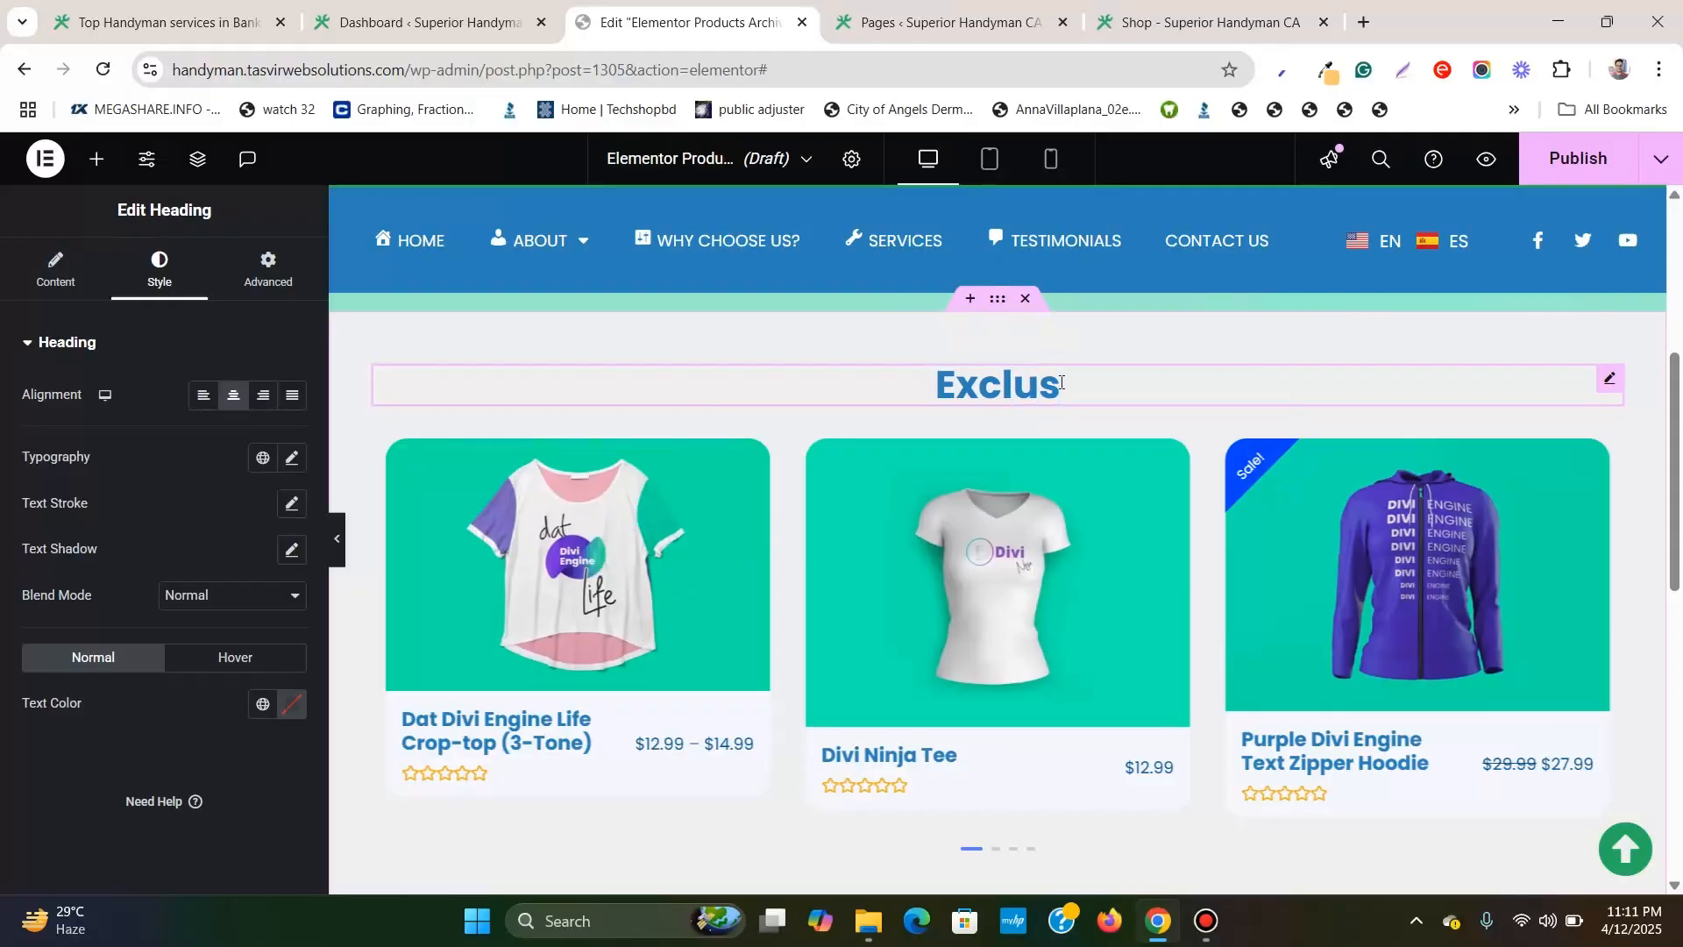
{"action": "type", "text": "ive Sale"}
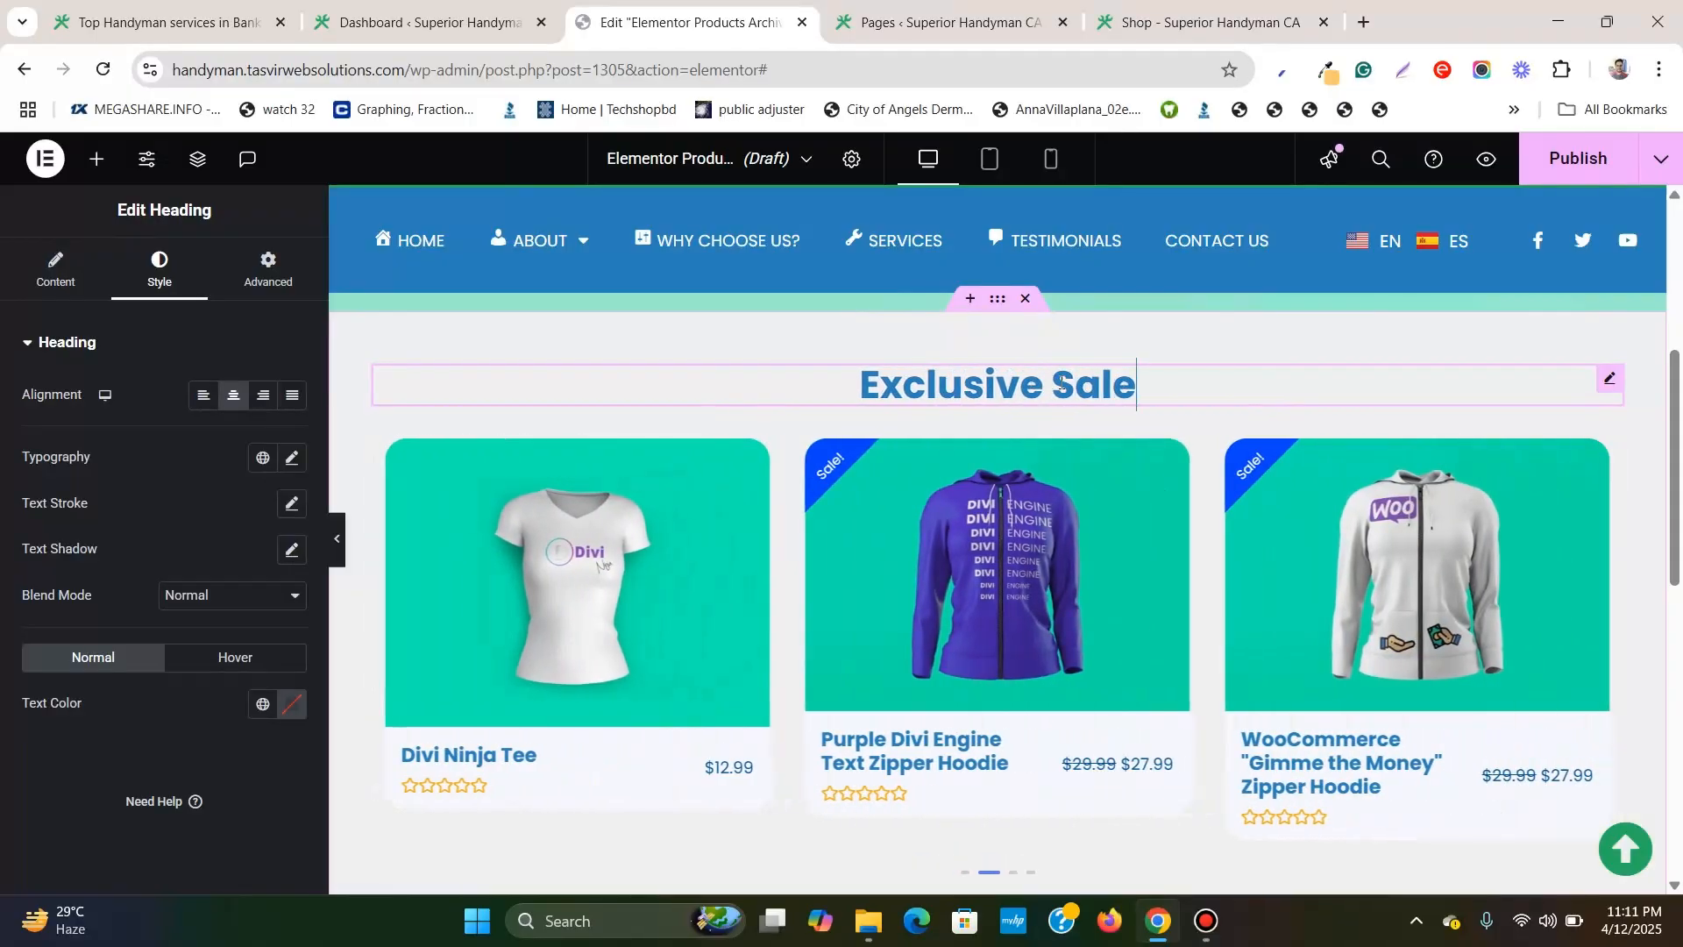
{"action": "type", "text": "s"}
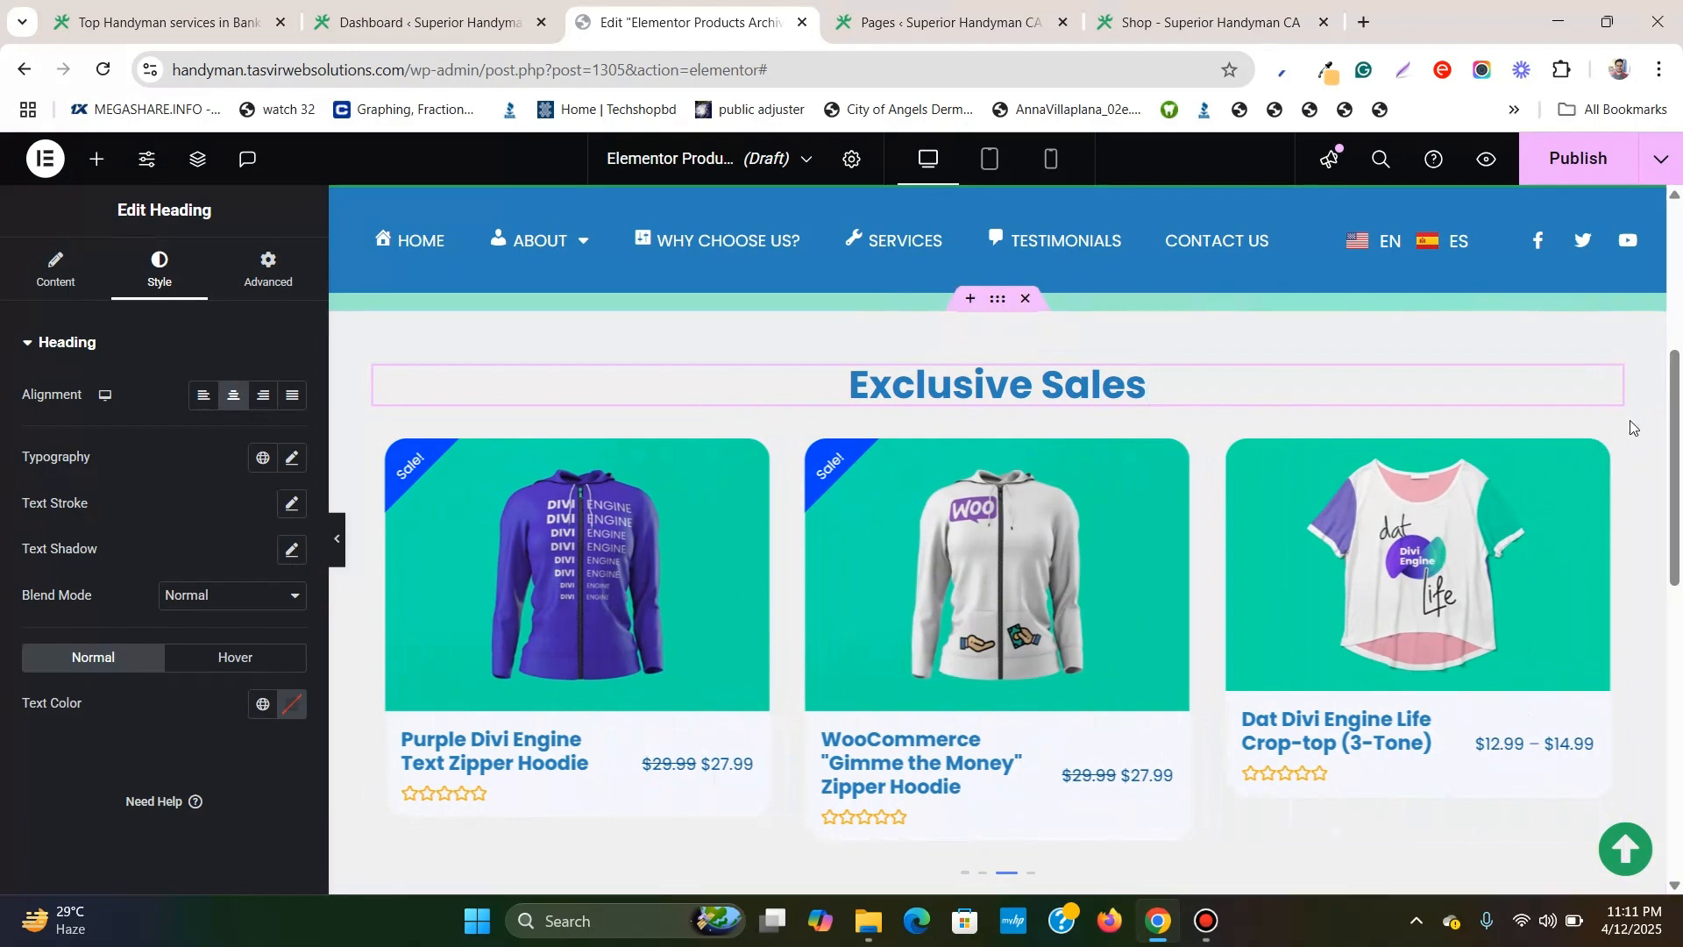
Filter the Woo Product Carousel's query by Sale Products.
{"action": "left_click", "coordinate": [1604, 443]}
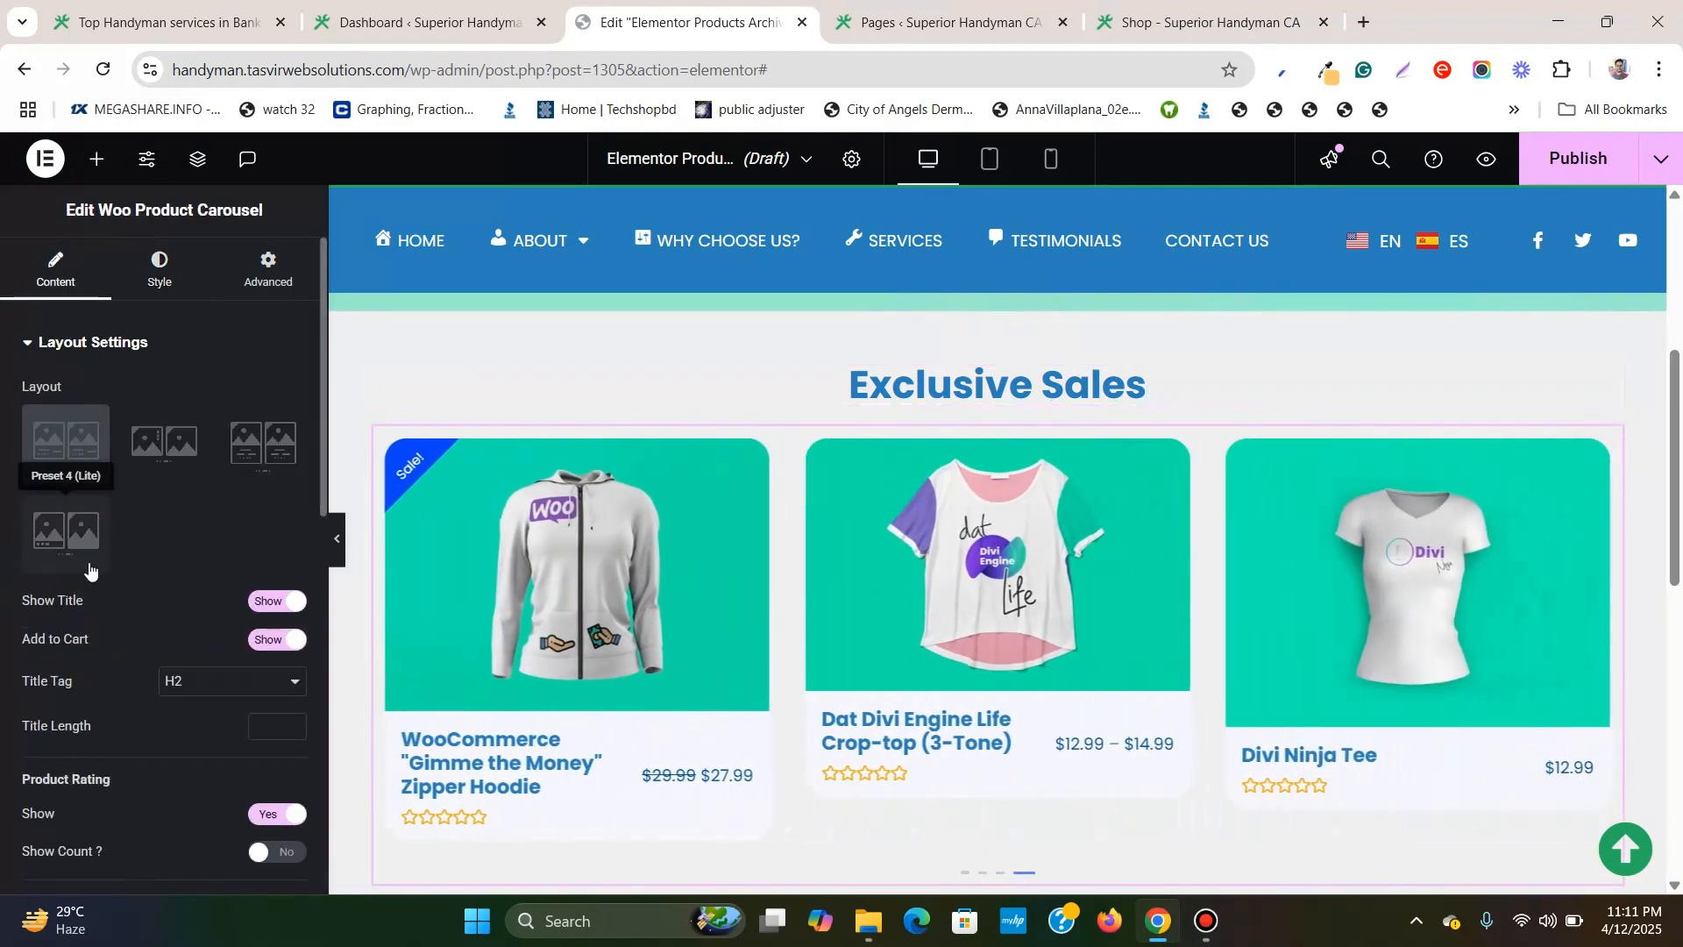
{"action": "scroll", "coordinate": [89, 569], "scroll_direction": "down", "scroll_amount": 2}
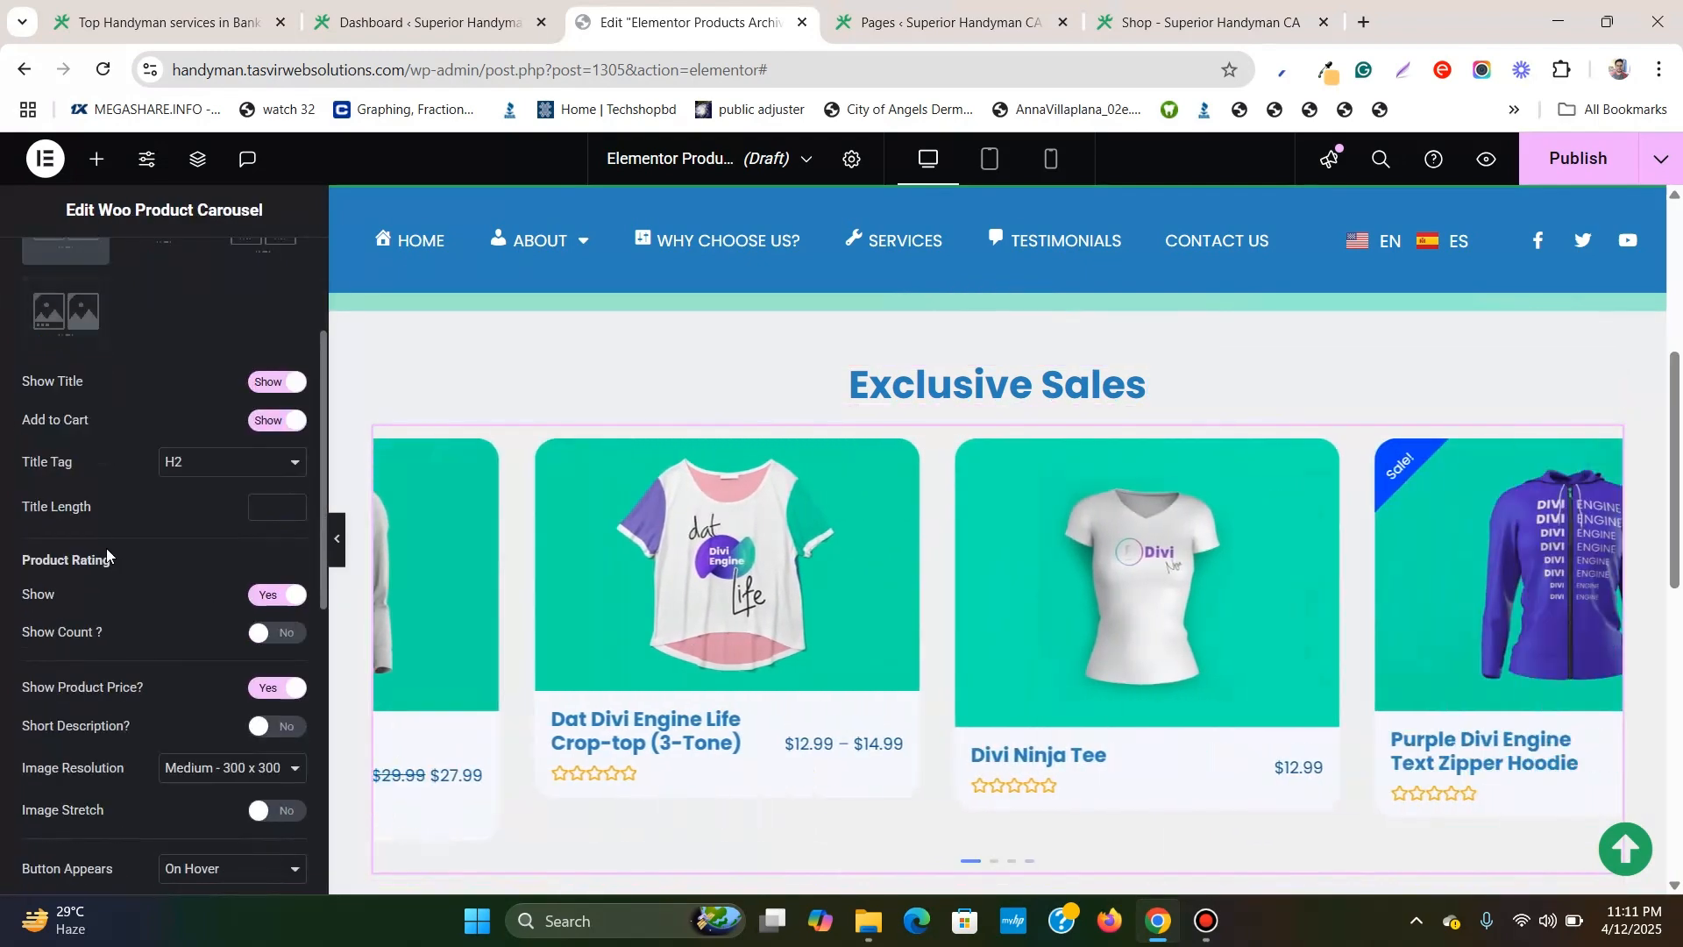
{"action": "scroll", "coordinate": [107, 549], "scroll_direction": "down", "scroll_amount": 2}
{"action": "scroll", "coordinate": [96, 438], "scroll_direction": "up", "scroll_amount": 5}
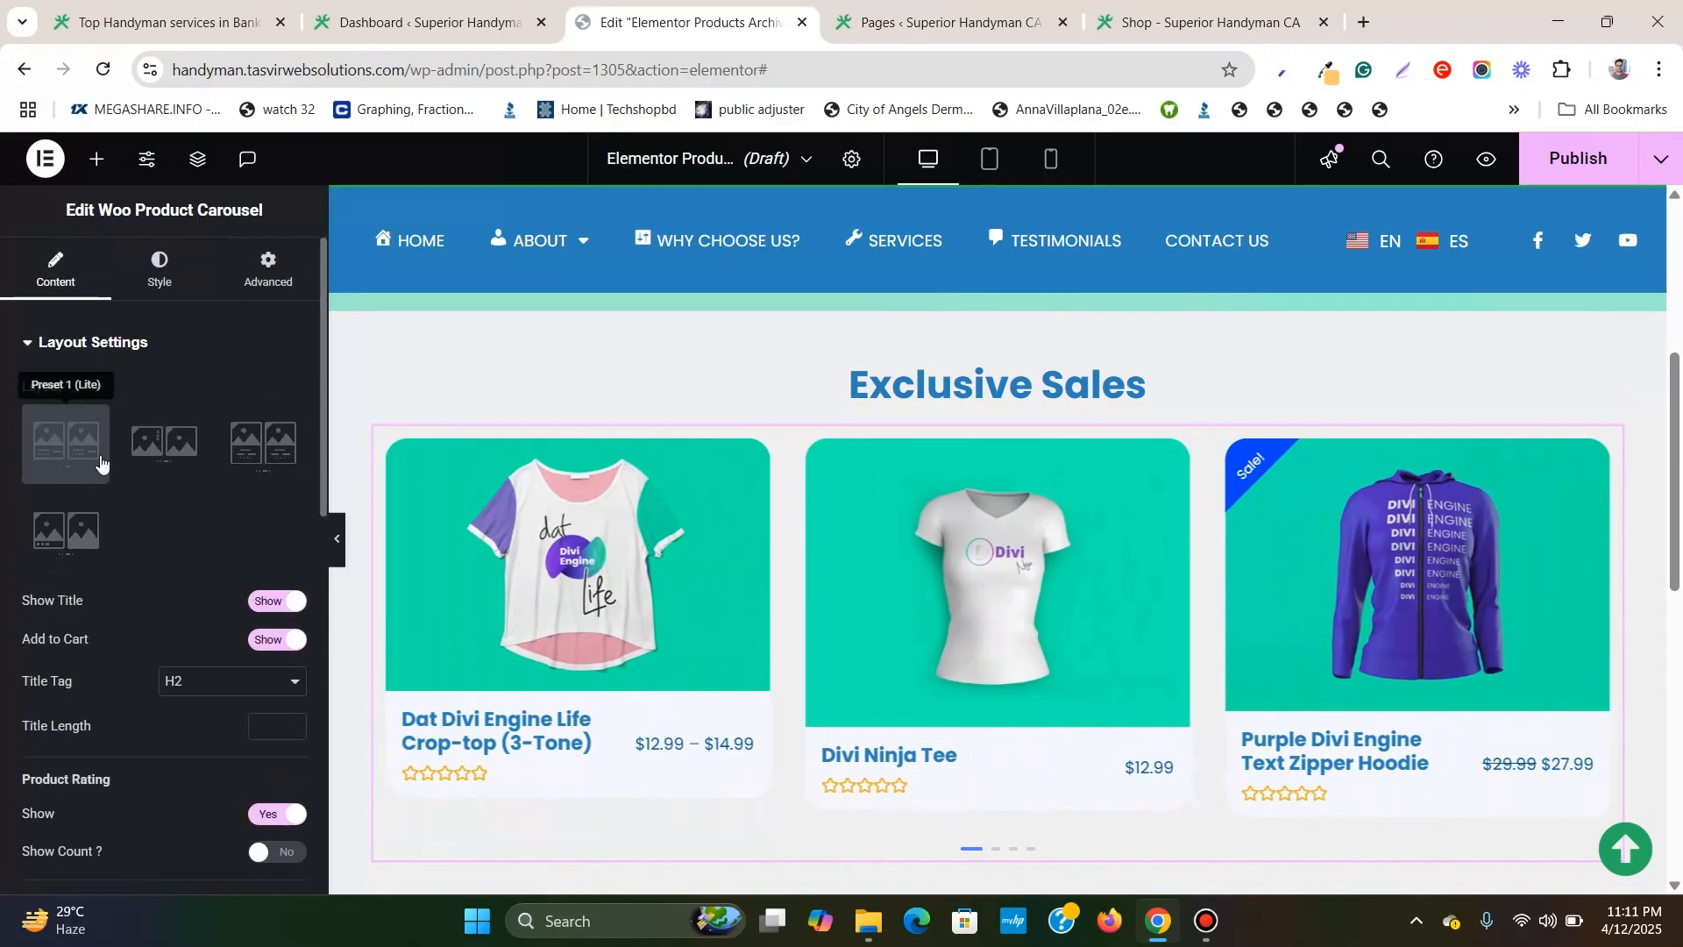
{"action": "scroll", "coordinate": [102, 454], "scroll_direction": "down", "scroll_amount": 5}
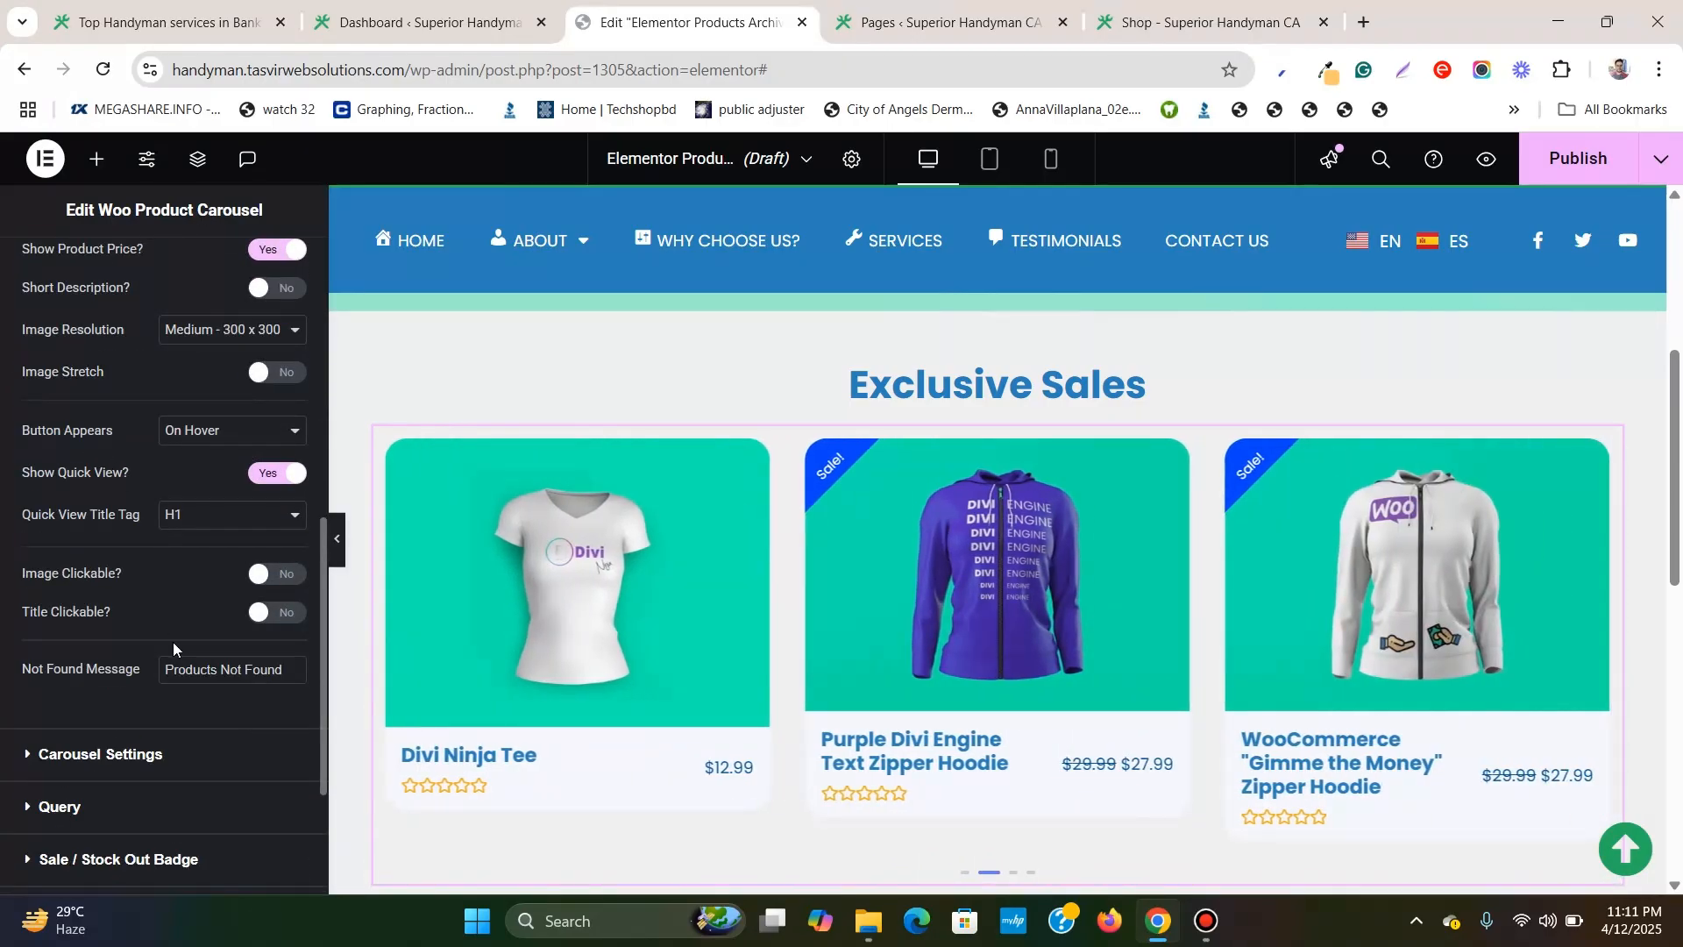
{"action": "left_click", "coordinate": [195, 744]}
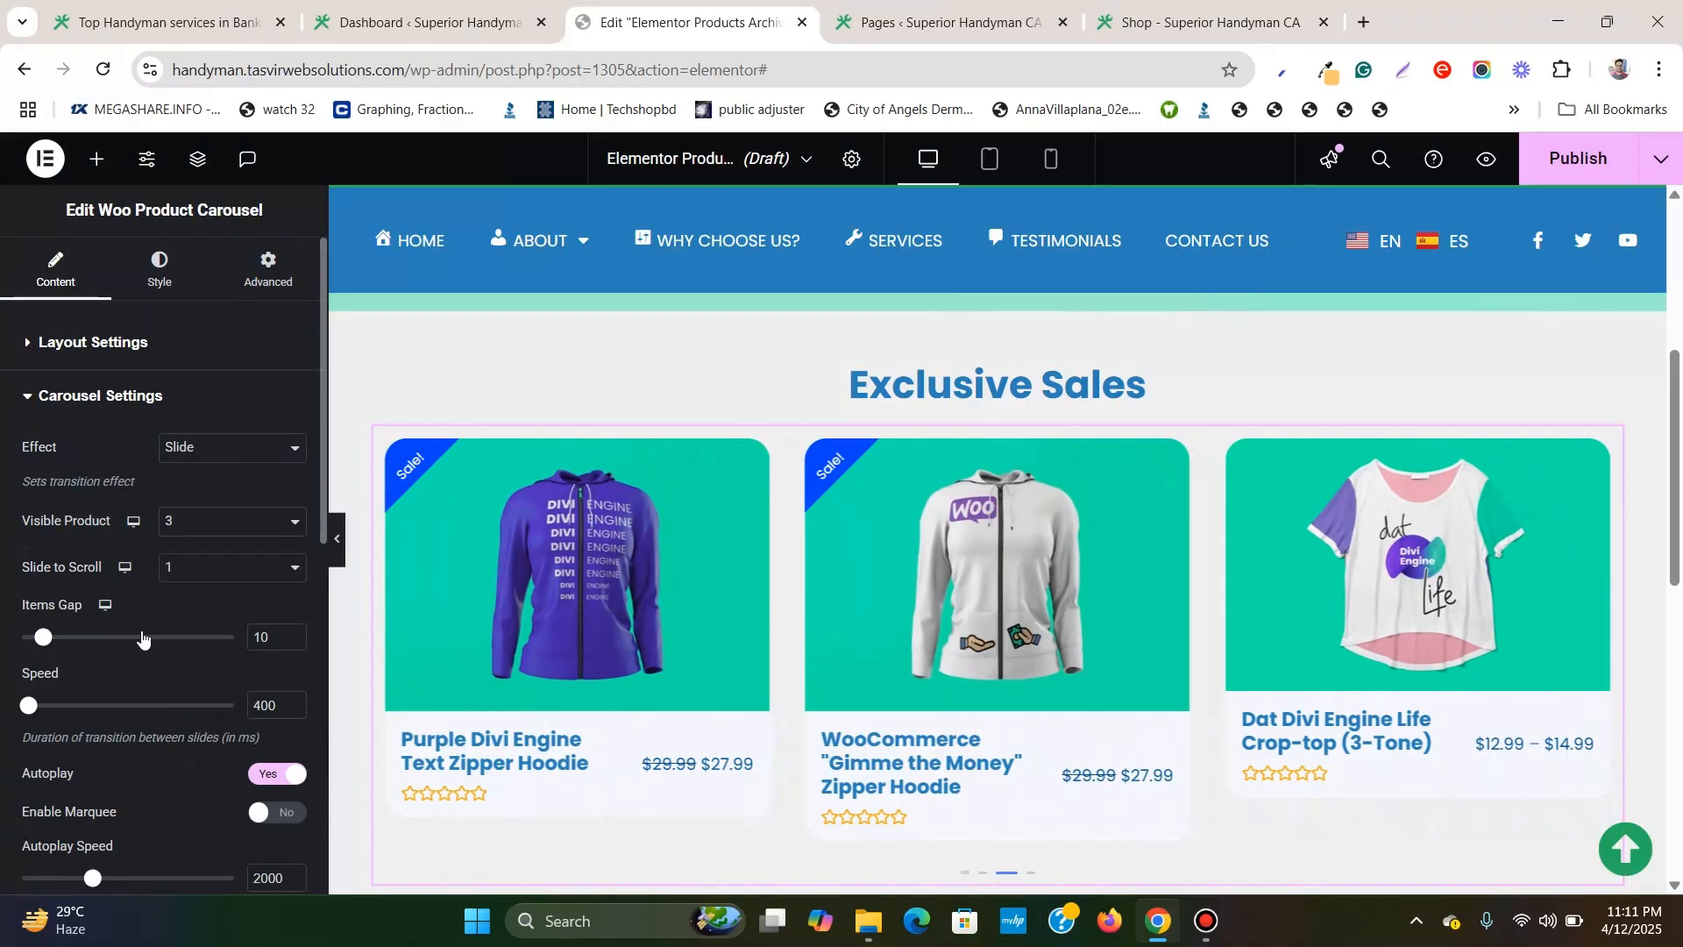
{"action": "scroll", "coordinate": [128, 488], "scroll_direction": "down", "scroll_amount": 5}
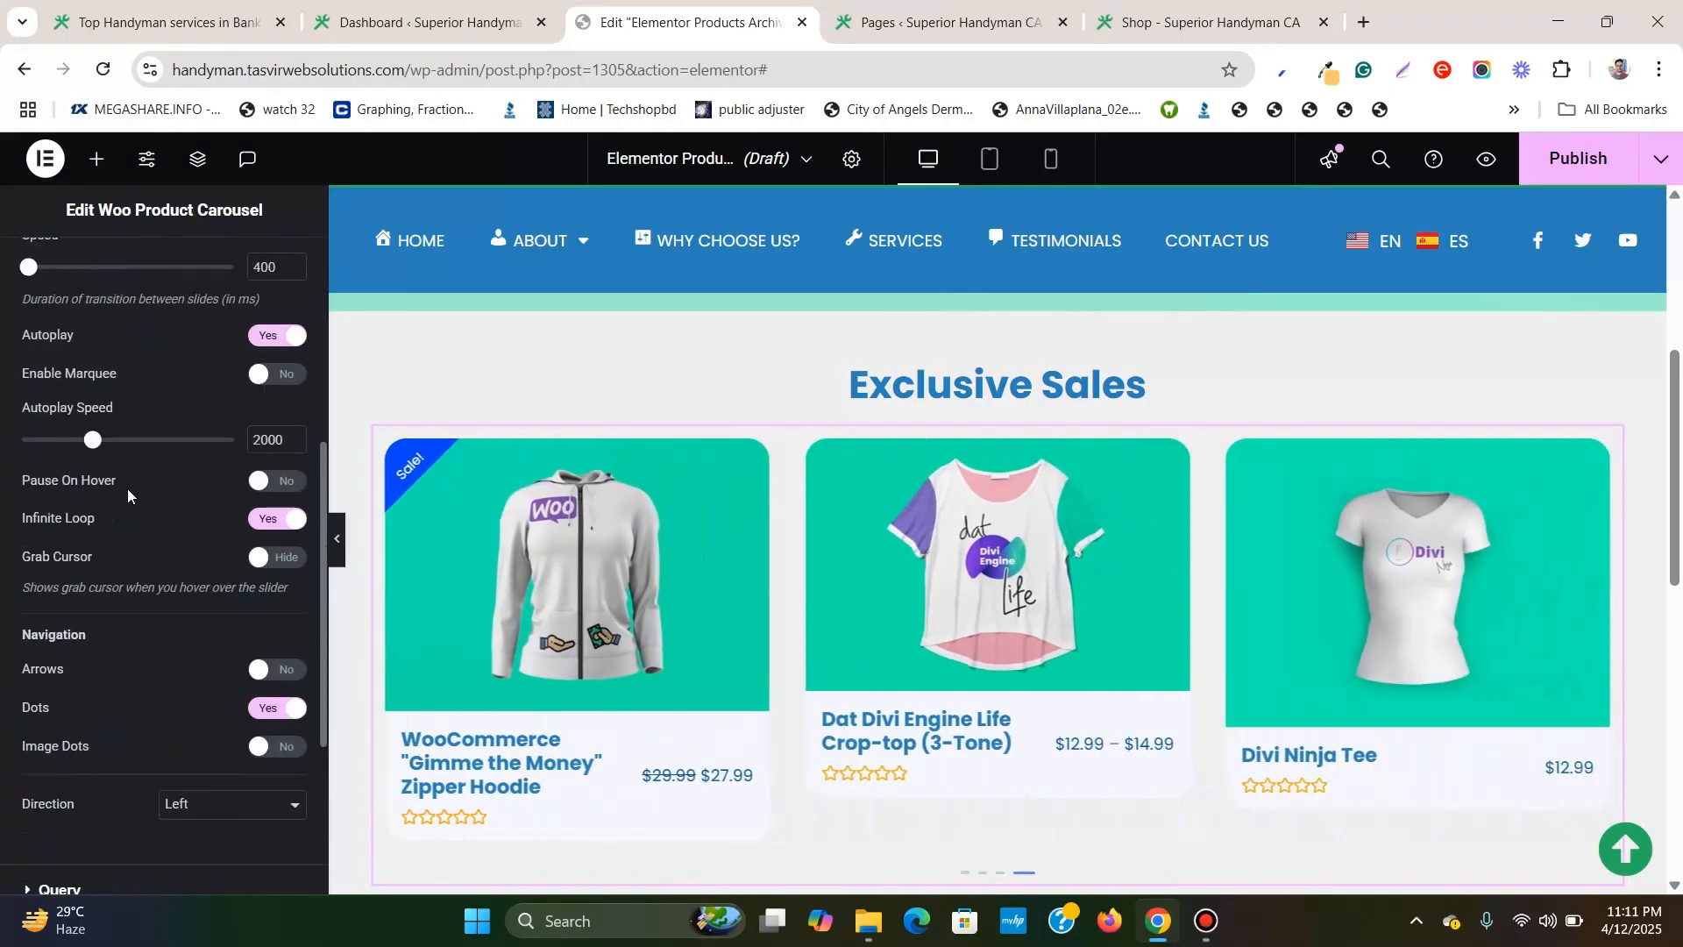
{"action": "scroll", "coordinate": [137, 518], "scroll_direction": "down", "scroll_amount": 4}
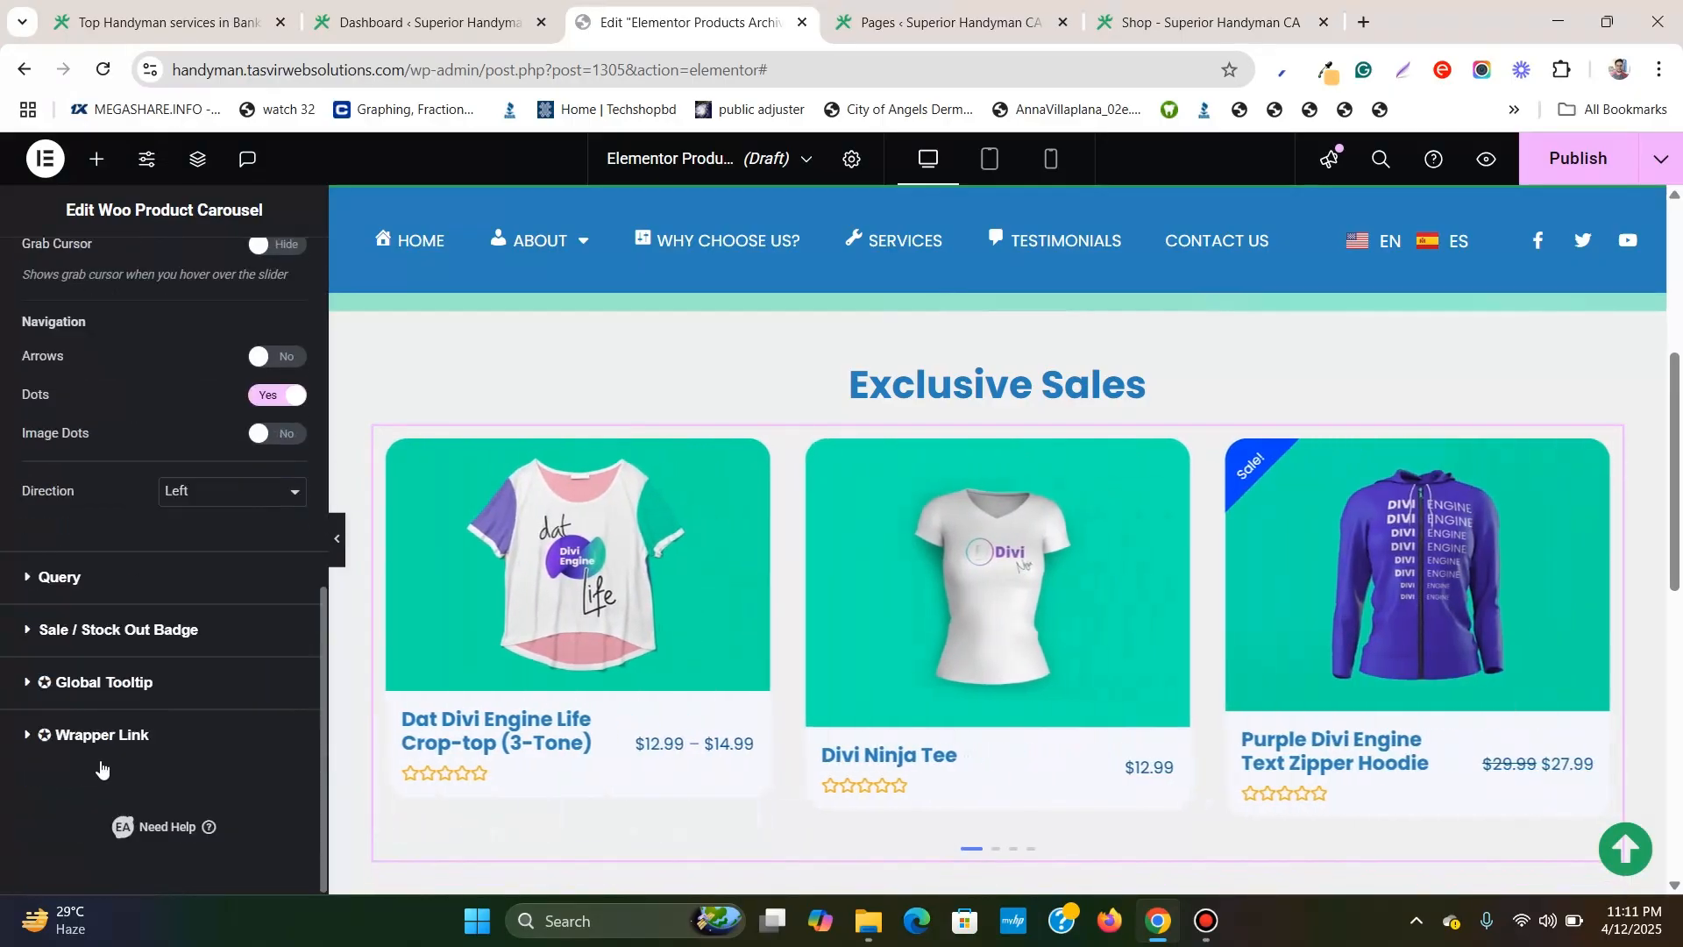
{"action": "left_click", "coordinate": [110, 597]}
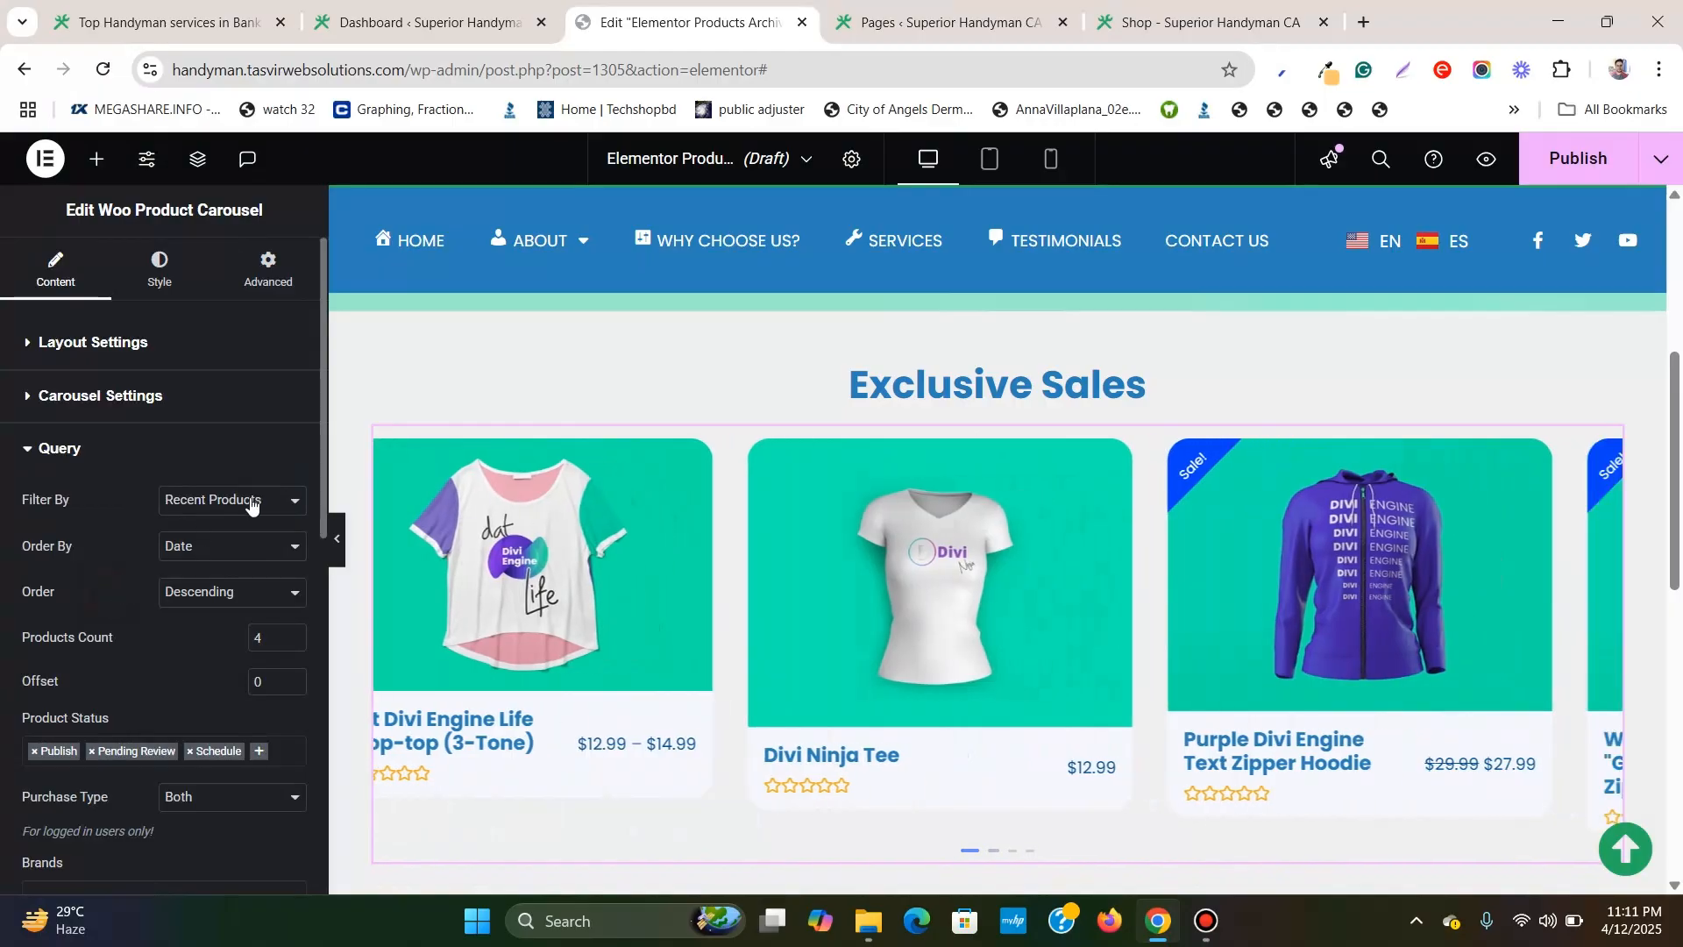
{"action": "left_click", "coordinate": [250, 502]}
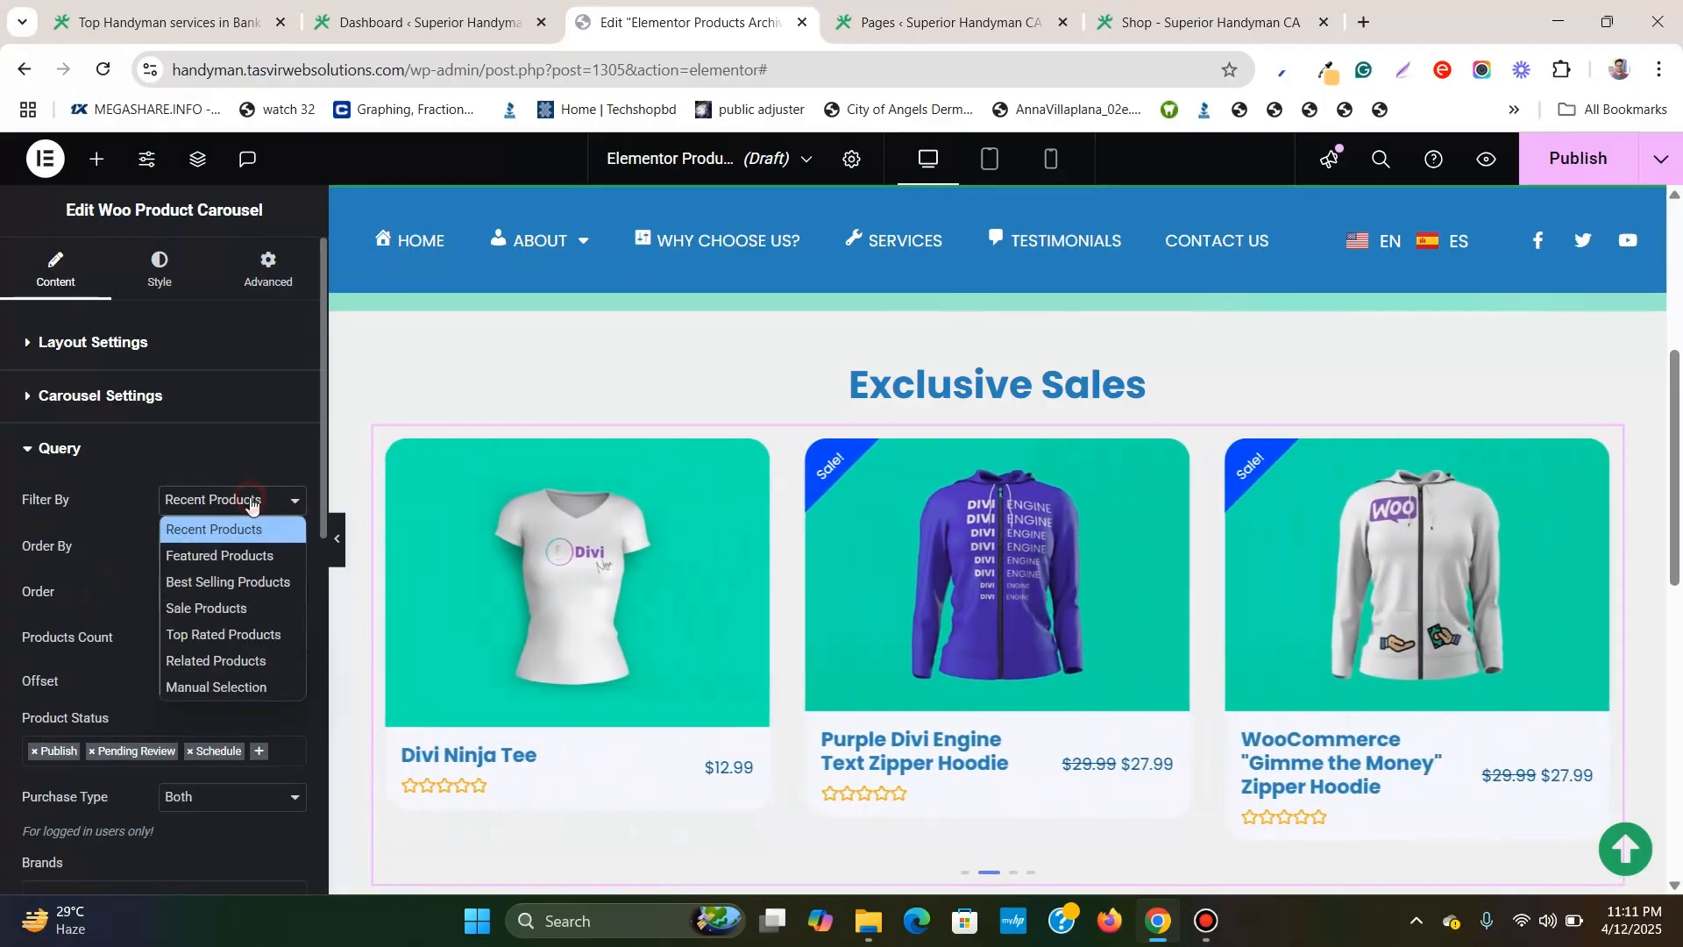
{"action": "left_click", "coordinate": [263, 610]}
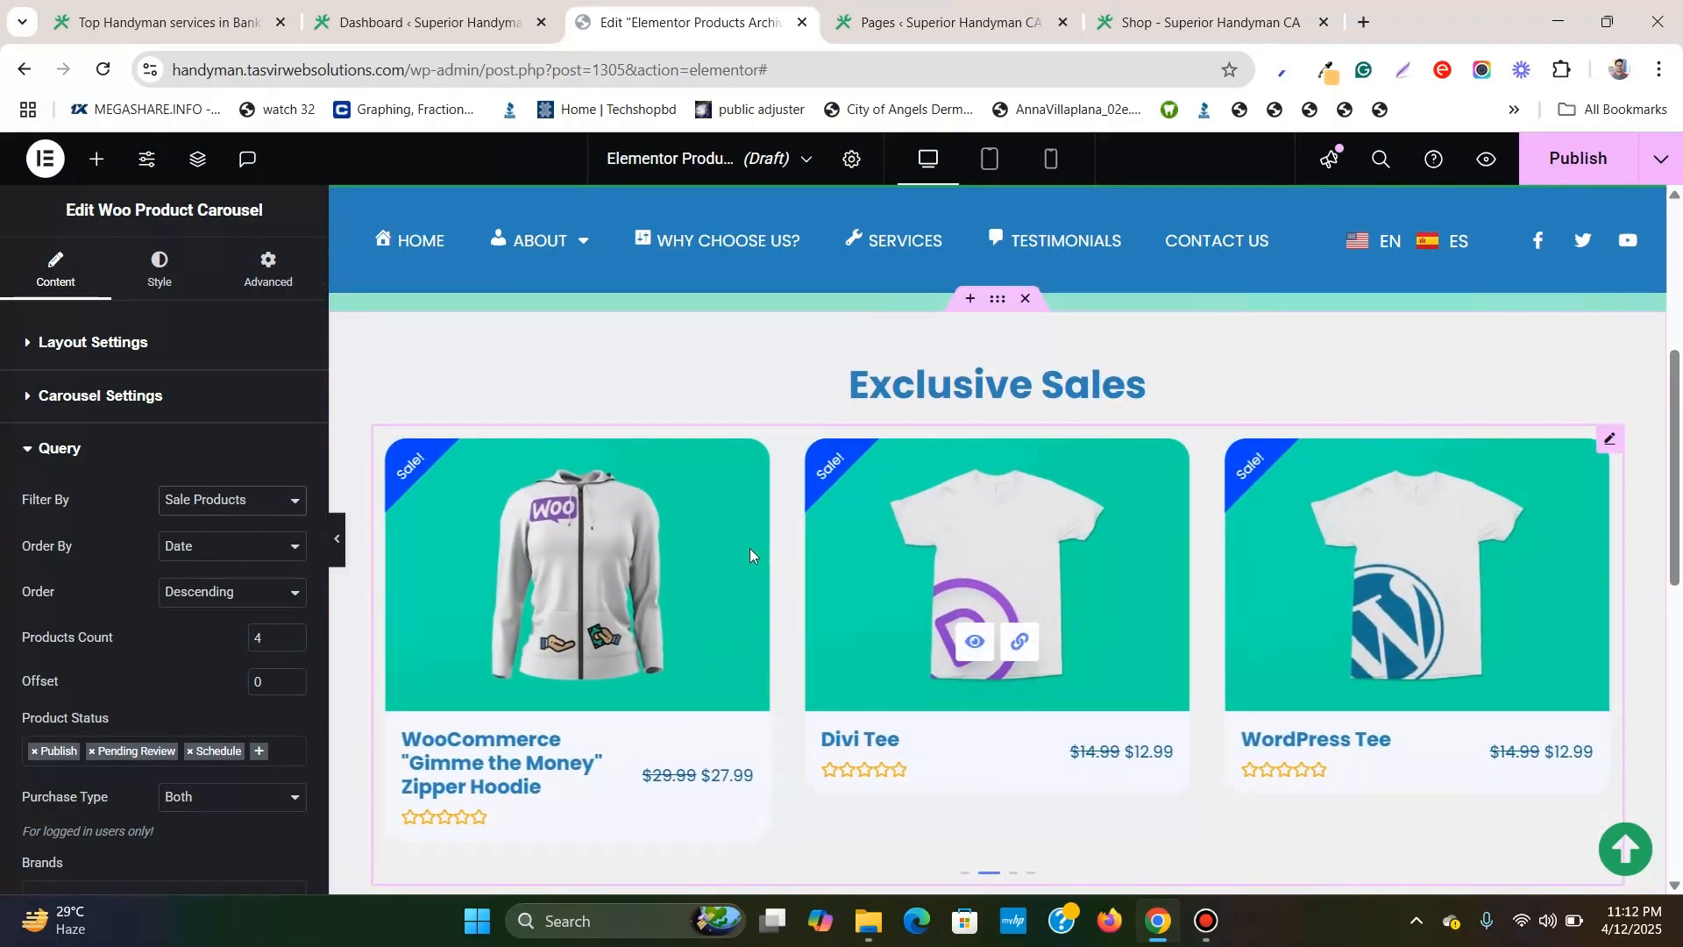
Add a new single-column flexbox container below the product carousel section.
{"action": "scroll", "coordinate": [756, 528], "scroll_direction": "down", "scroll_amount": 5}
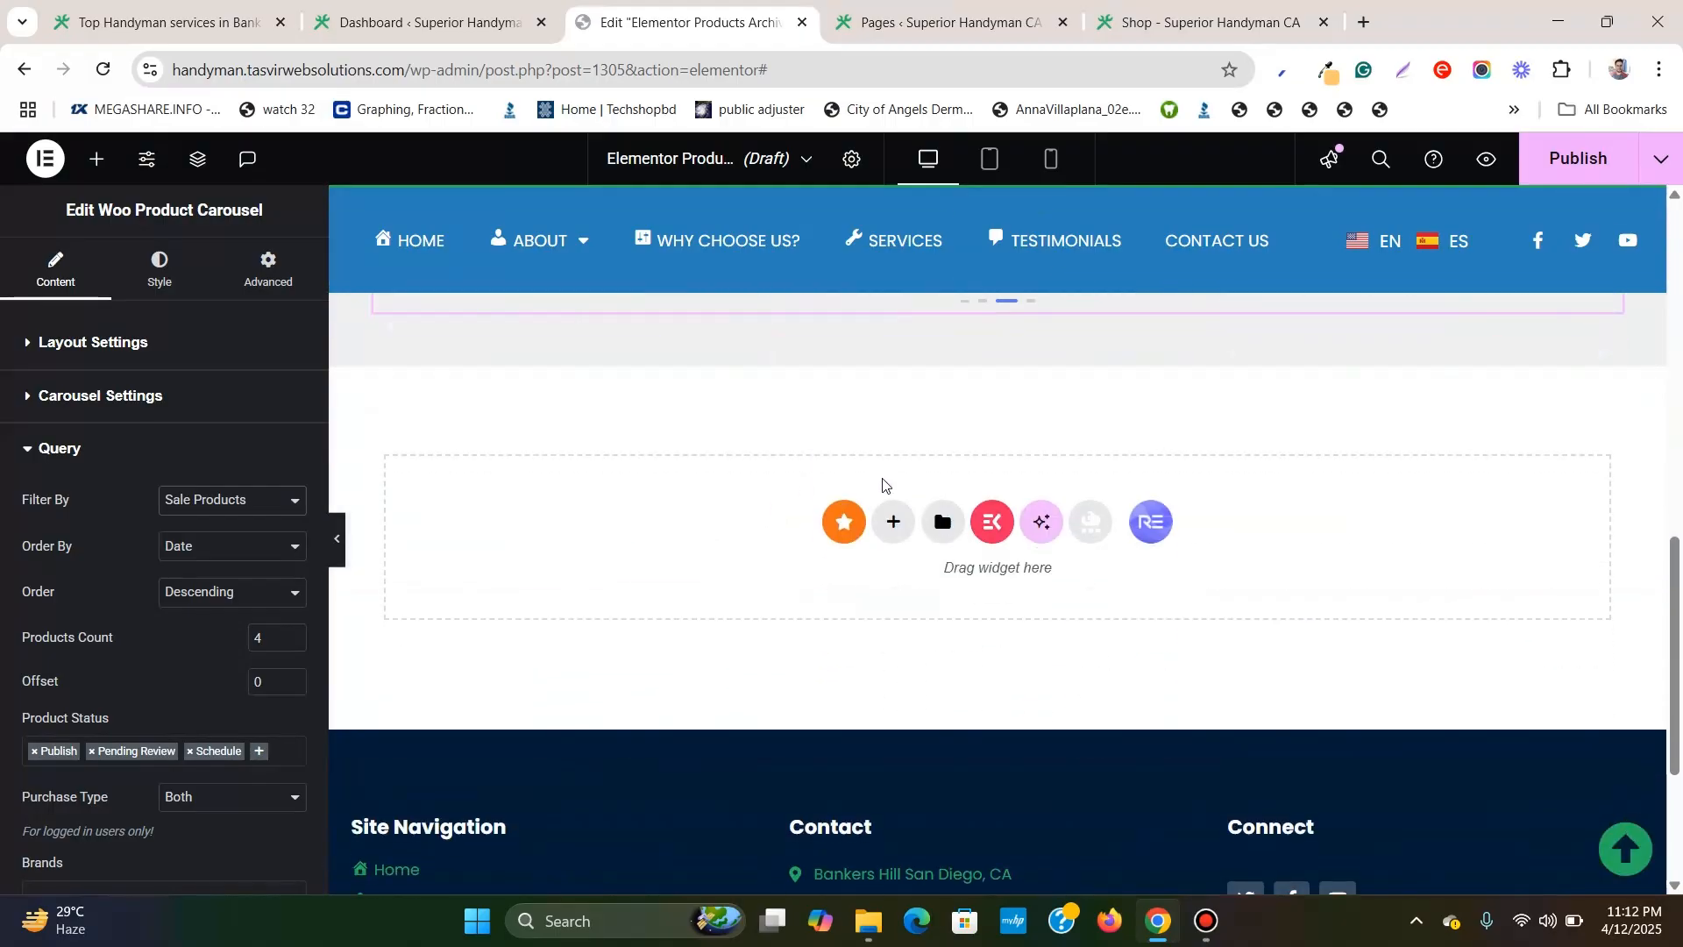
{"action": "left_click", "coordinate": [899, 523]}
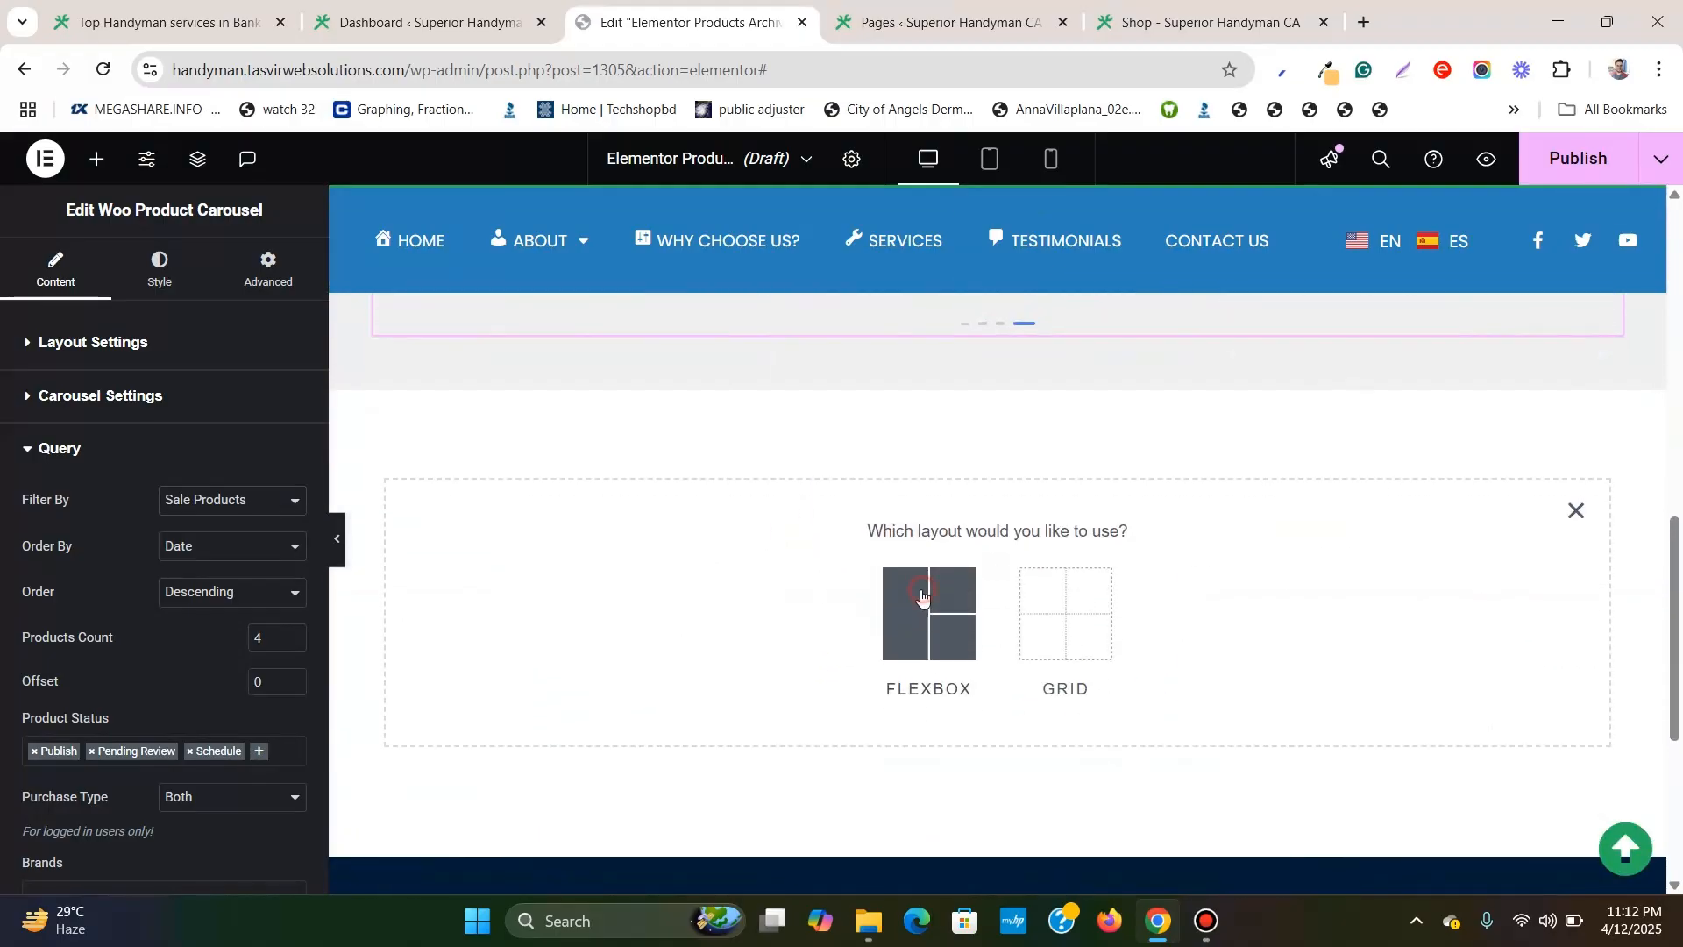
{"action": "left_click", "coordinate": [931, 605]}
{"action": "left_click", "coordinate": [684, 613]}
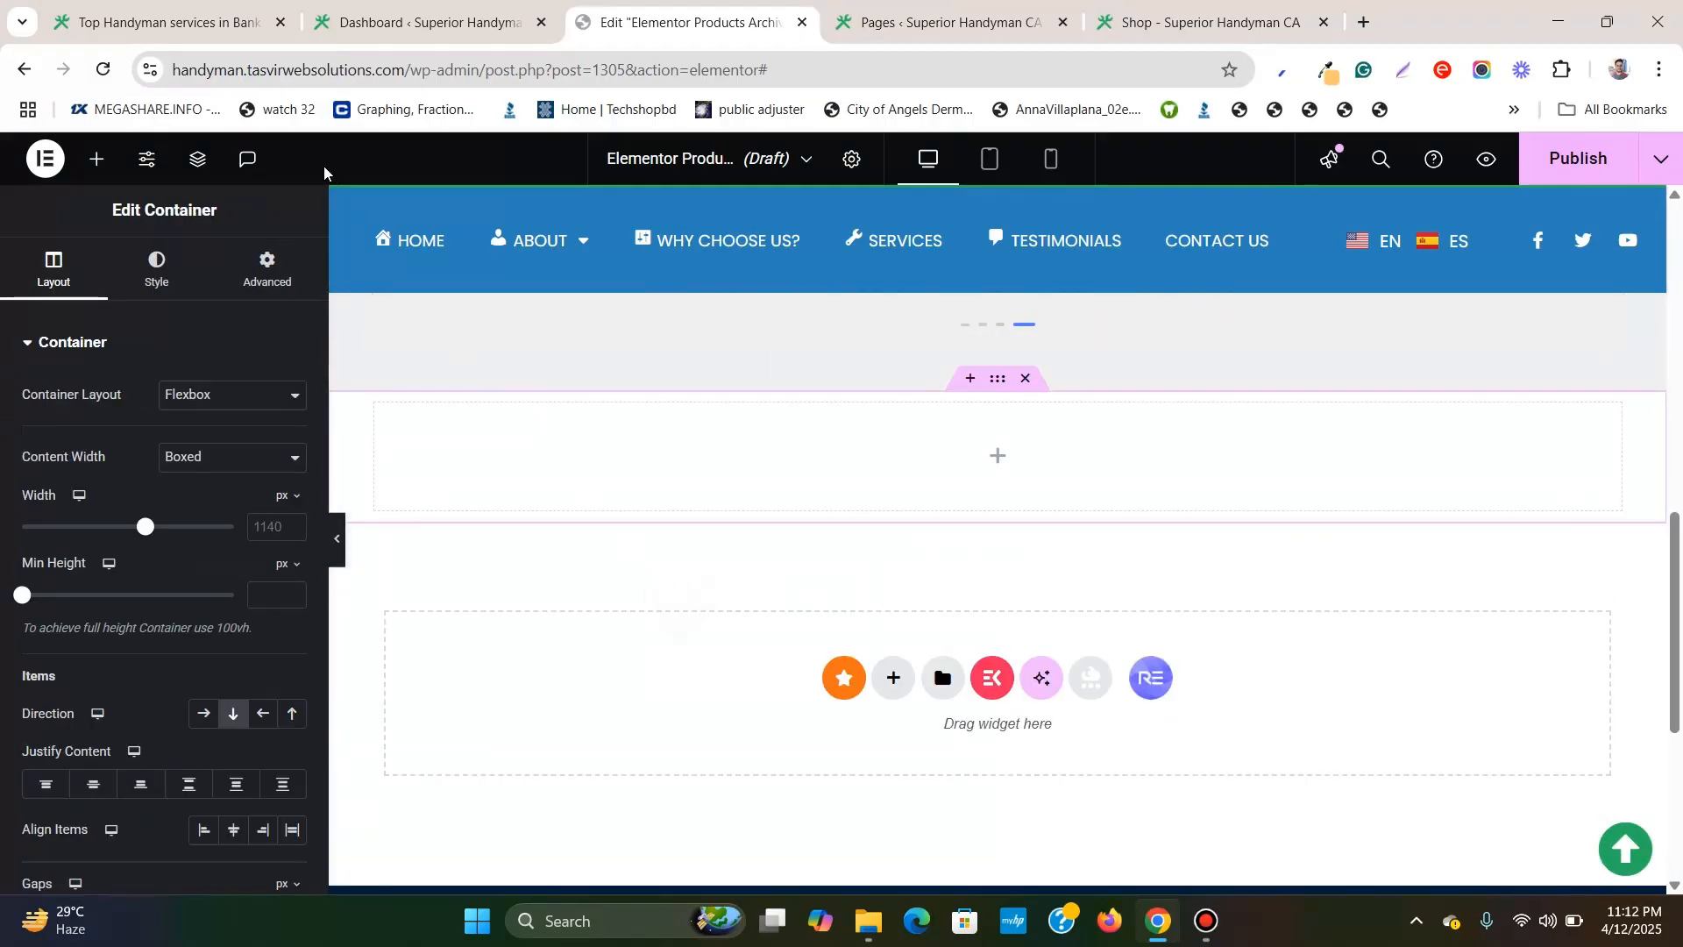
Unlink the new container's padding and set it to 50 px top and bottom and 10 px right and left.
{"action": "left_click", "coordinate": [269, 285]}
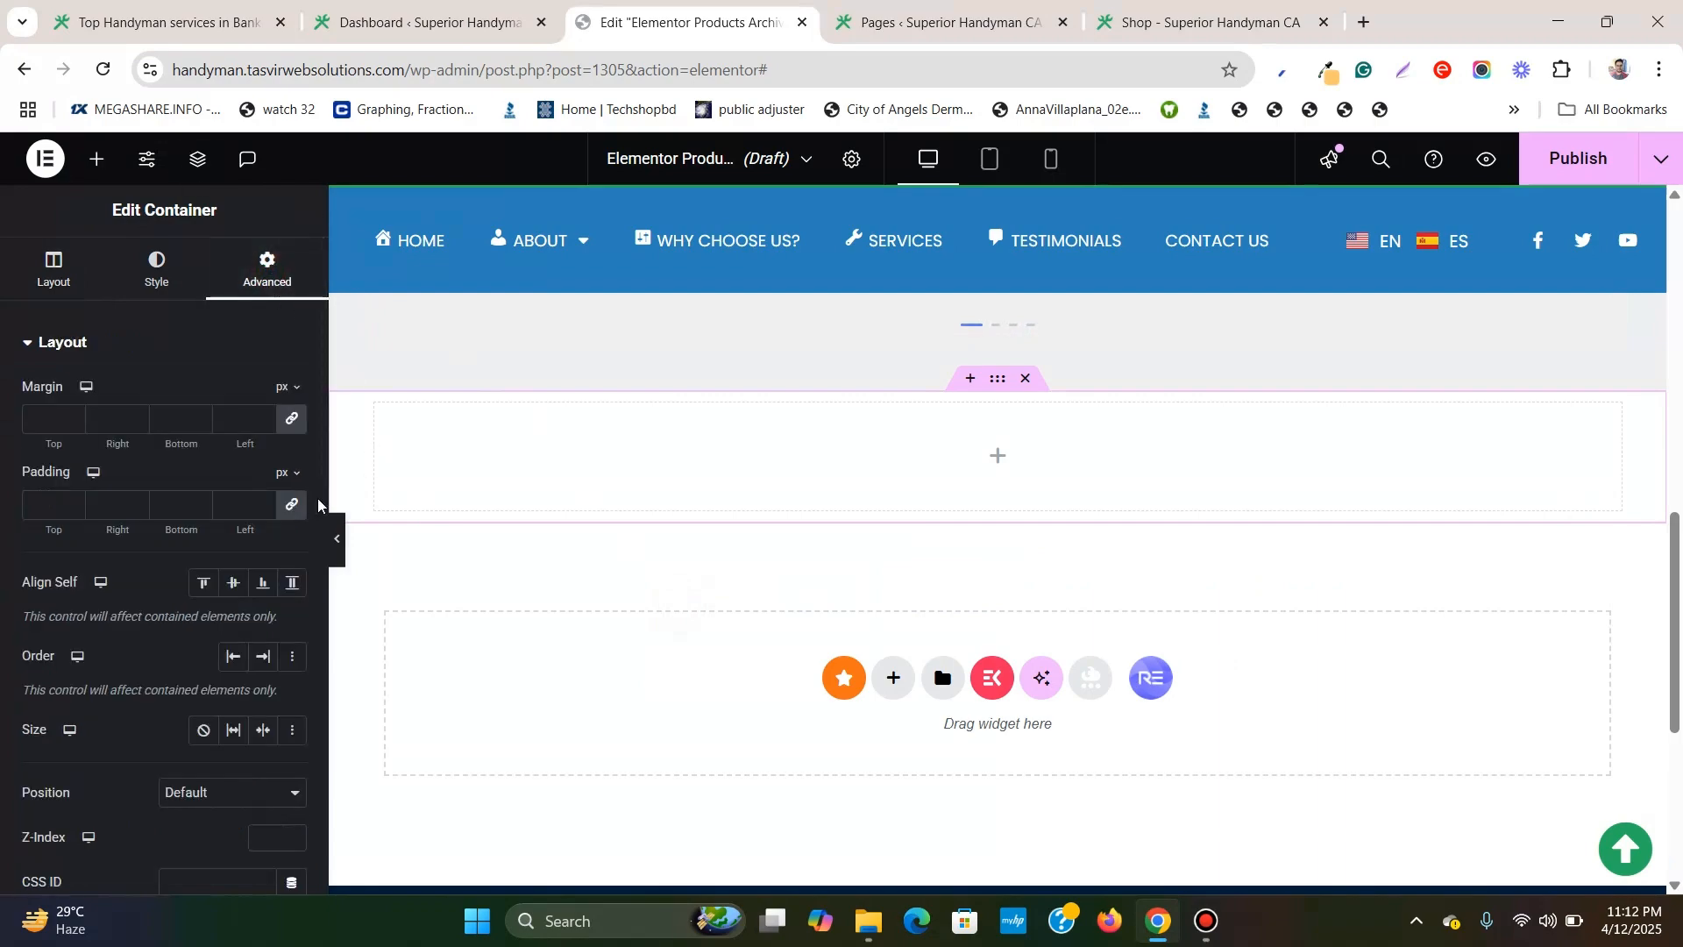
{"action": "left_click", "coordinate": [292, 504]}
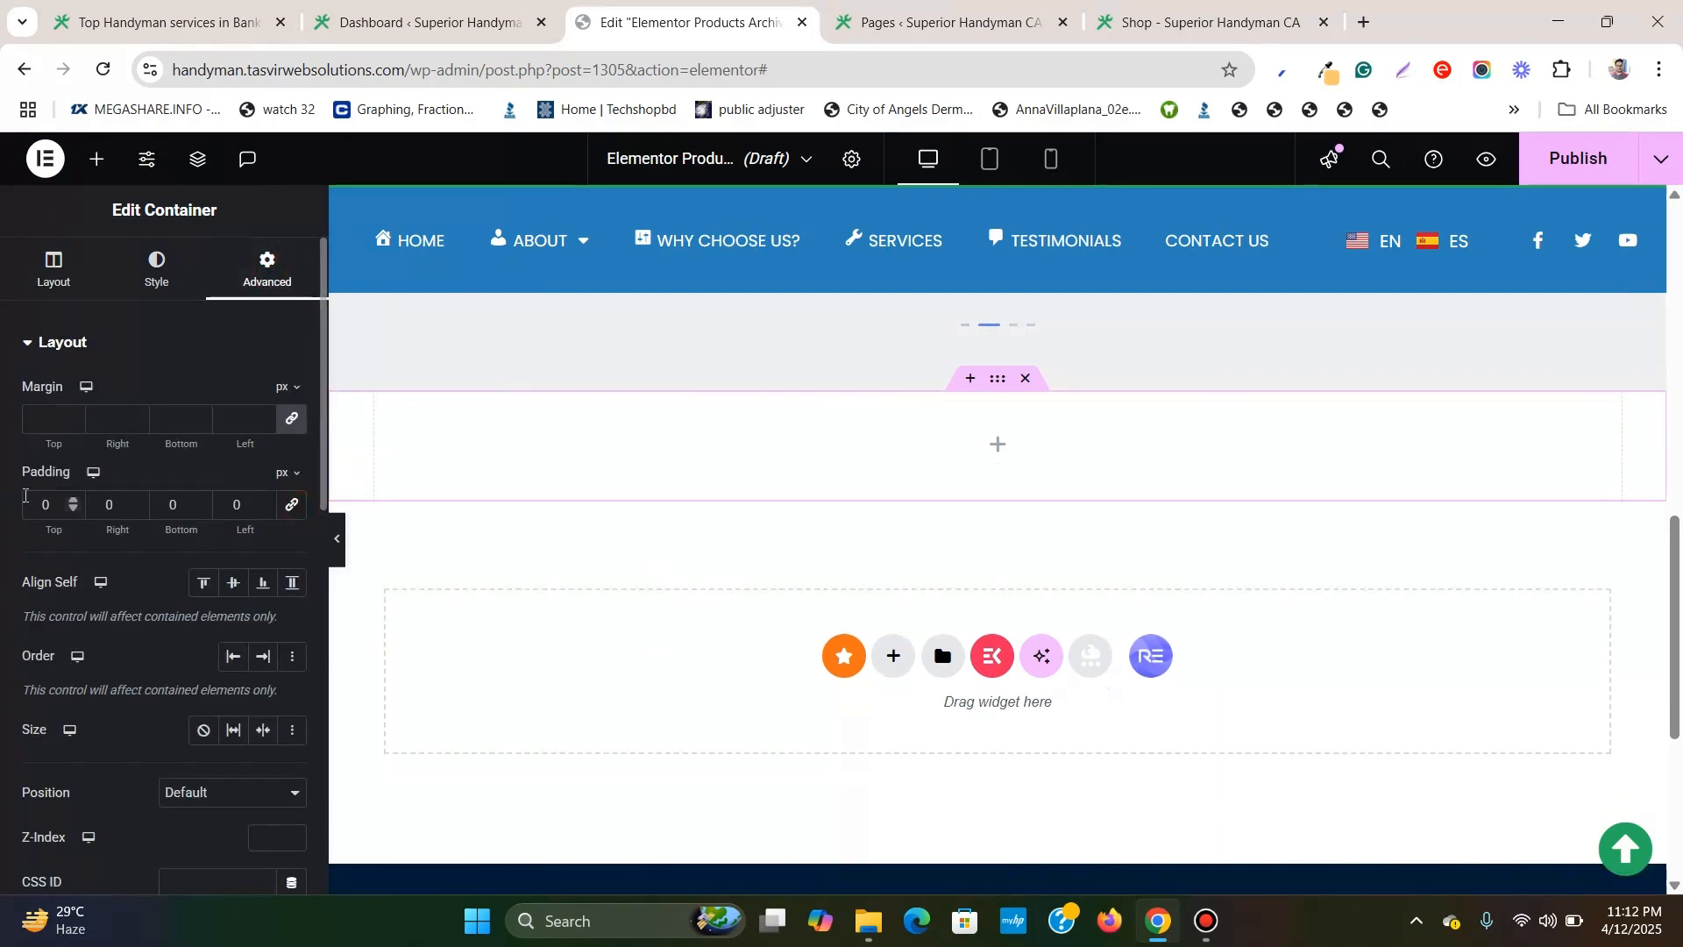
{"action": "left_click", "coordinate": [35, 511]}
{"action": "type", "text": "5"}
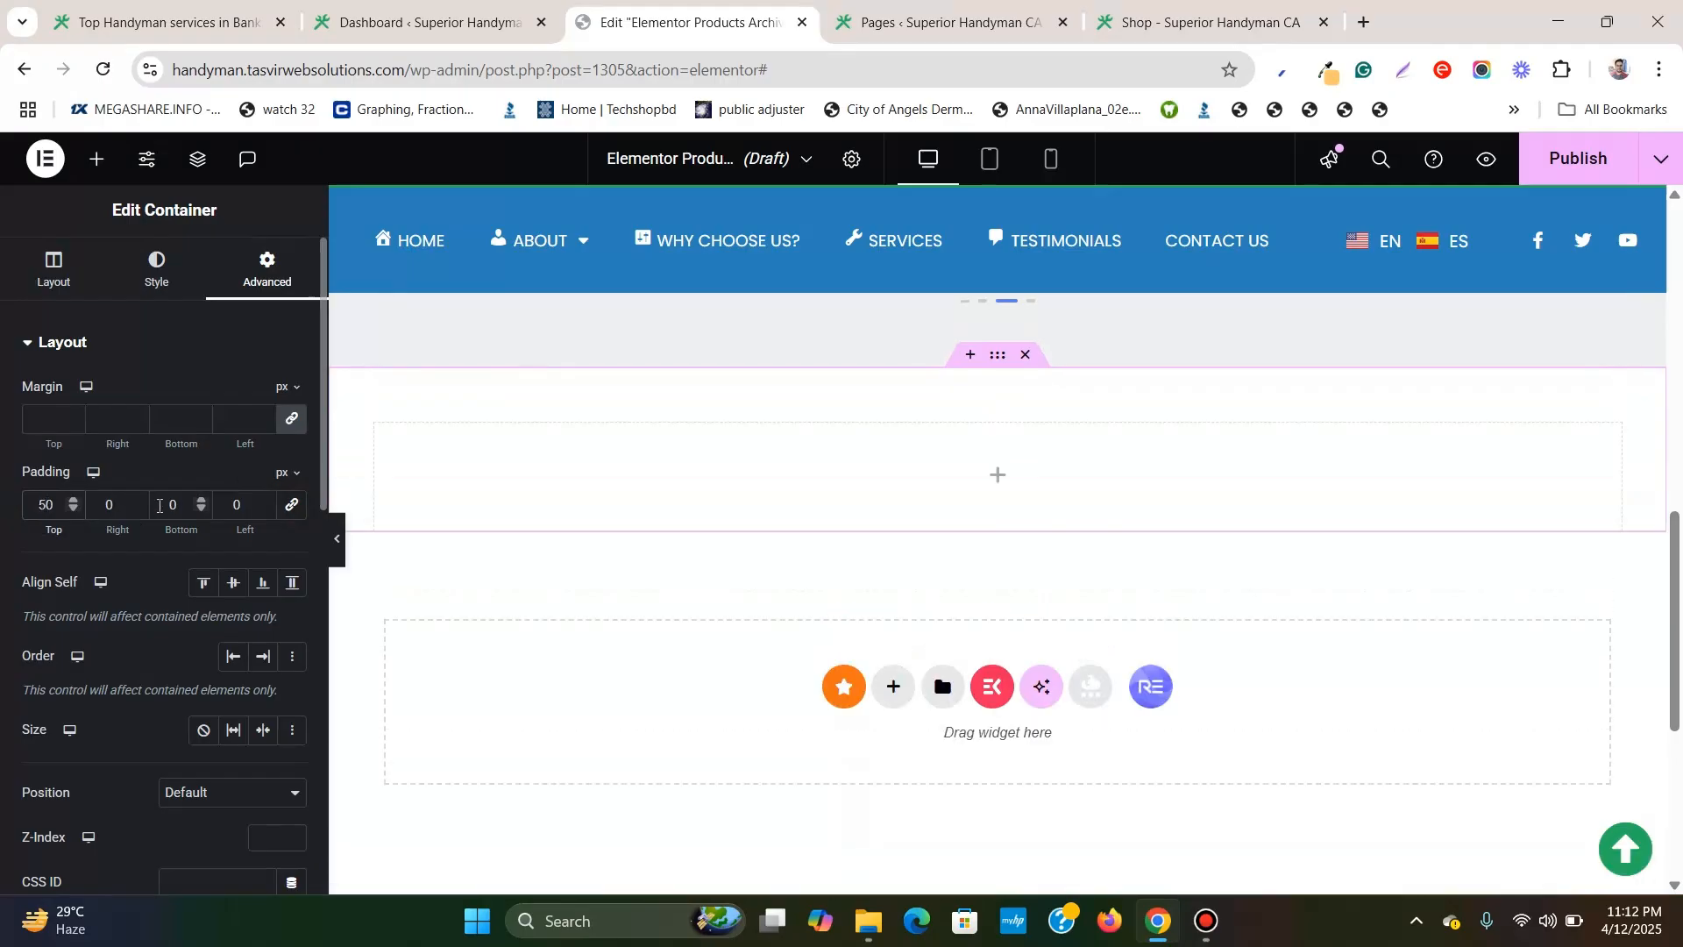
{"action": "left_click", "coordinate": [159, 506]}
{"action": "type", "text": "5"}
{"action": "left_click", "coordinate": [103, 506]}
{"action": "type", "text": "1"}
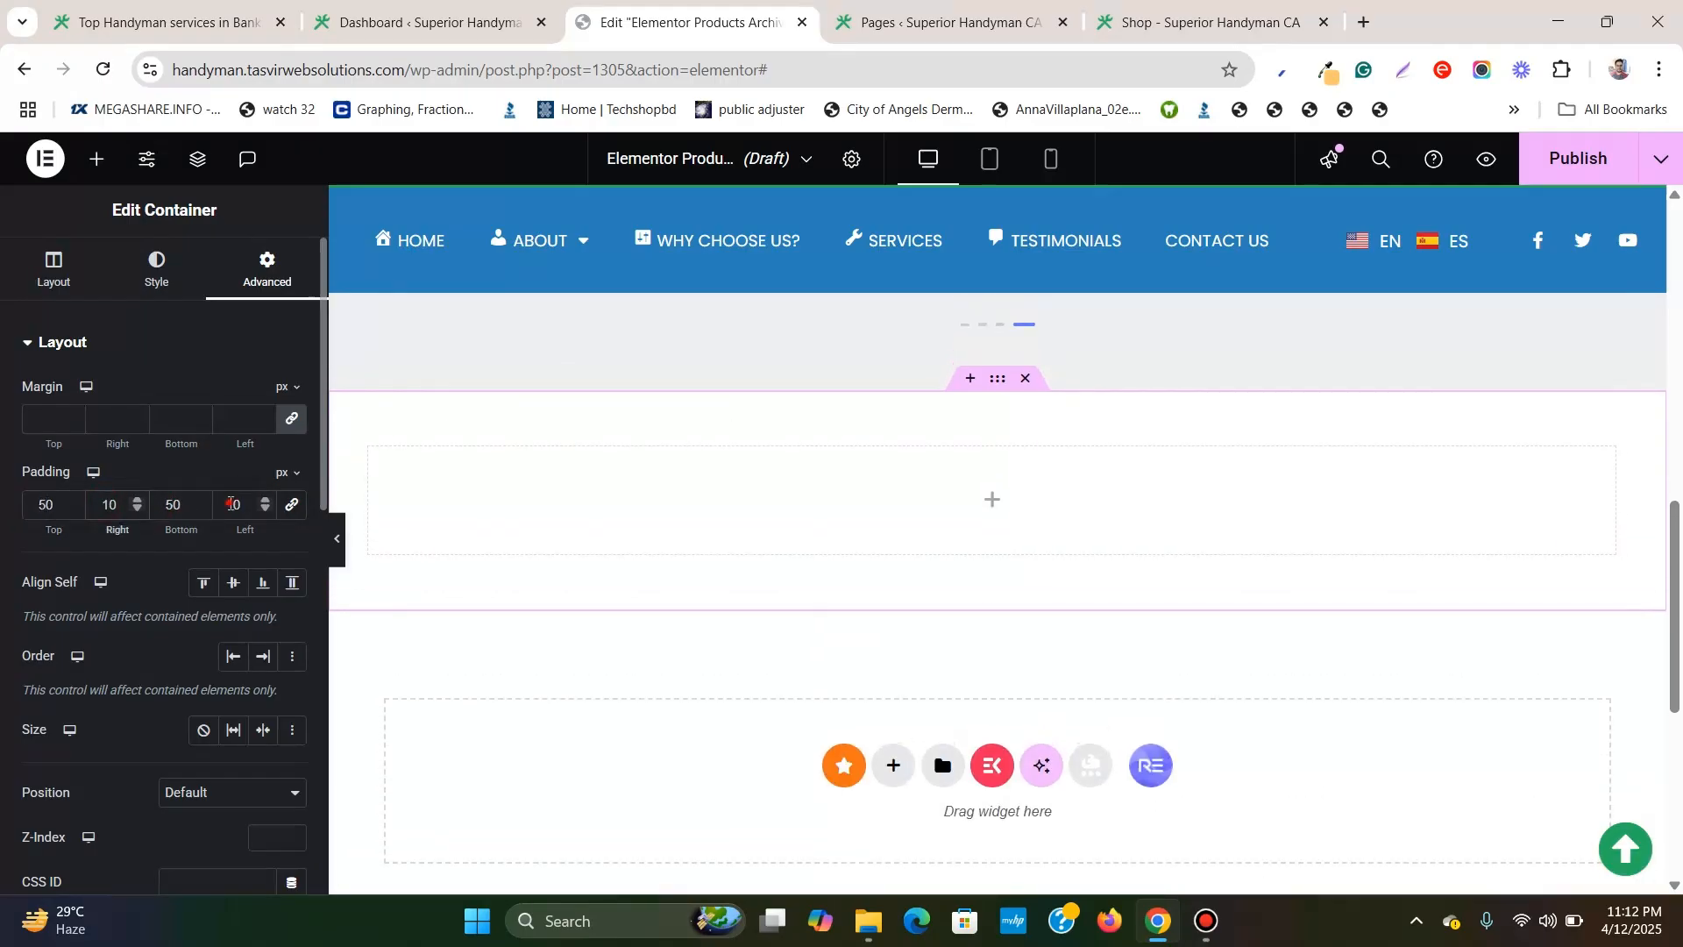
Add an Archive Products widget inside the new container and look through the product grid and its content settings.
{"action": "left_click", "coordinate": [96, 159]}
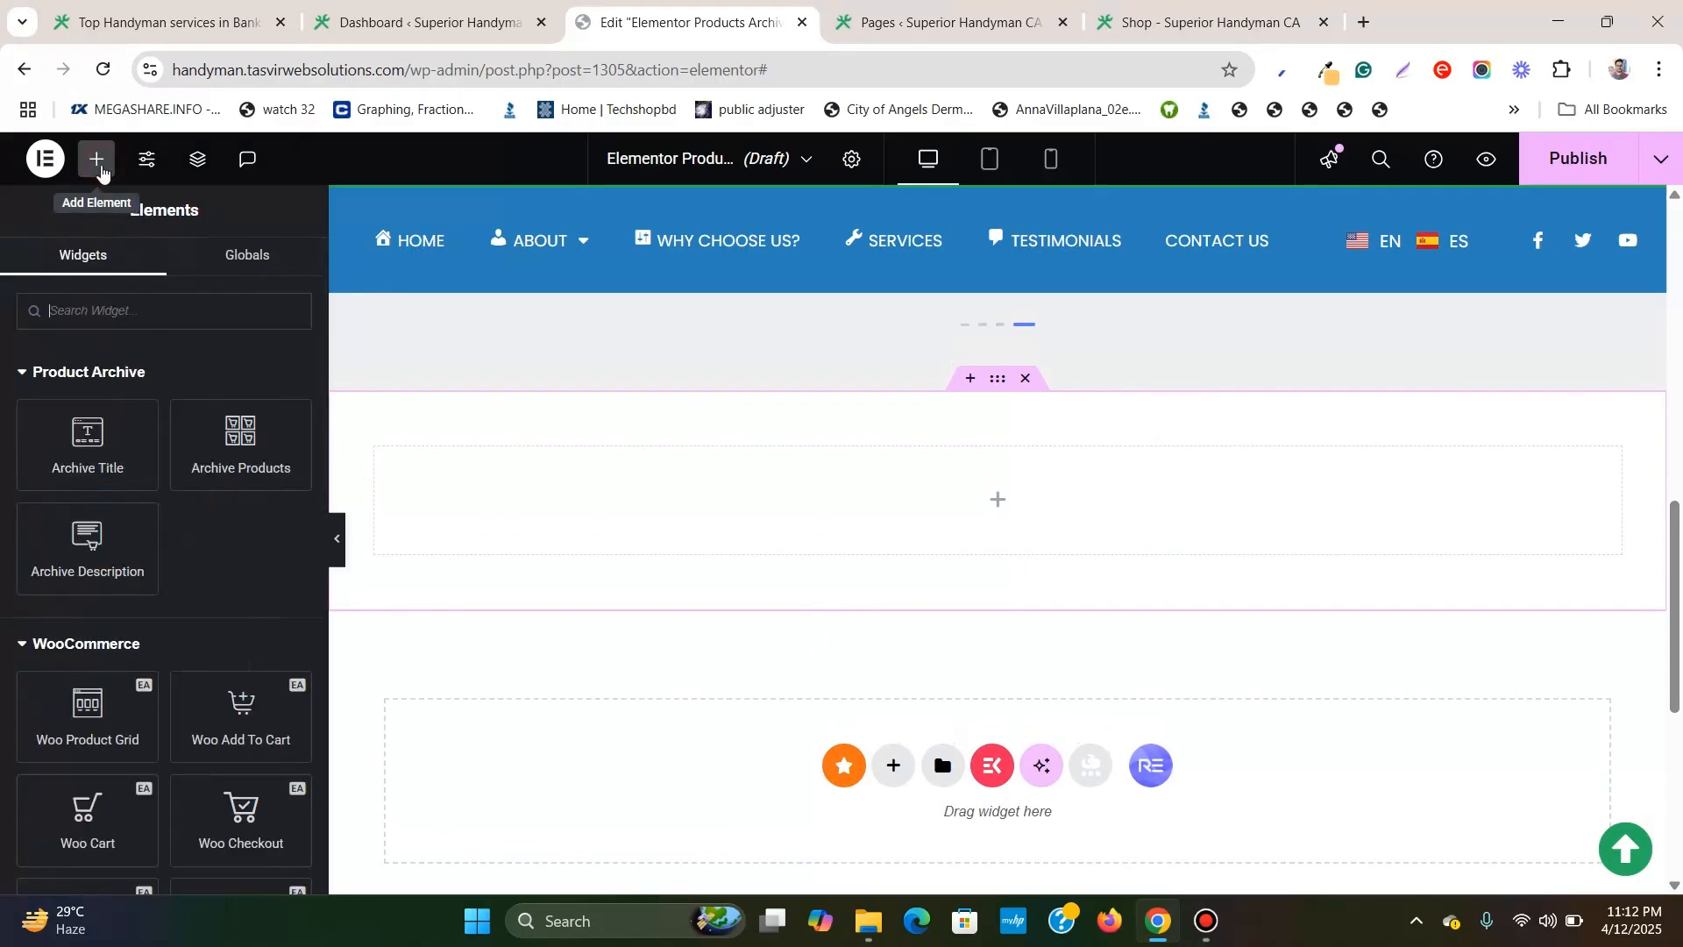
{"action": "left_click_drag", "start_coordinate": [240, 471], "coordinate": [1009, 508]}
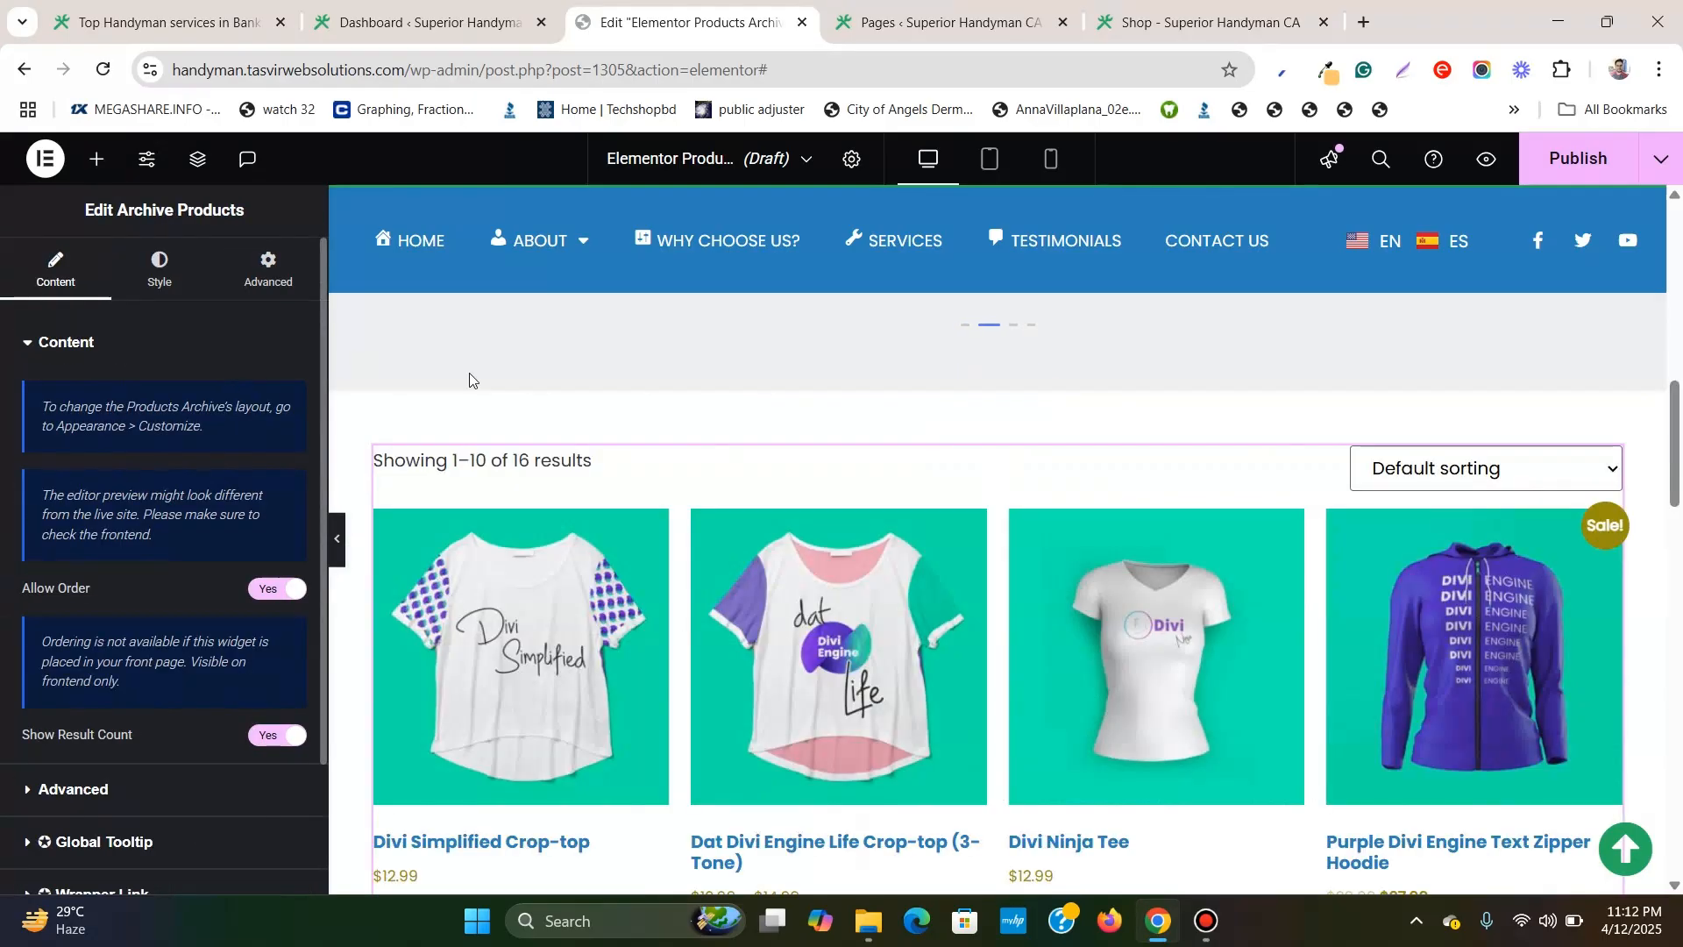
{"action": "scroll", "coordinate": [1068, 454], "scroll_direction": "down", "scroll_amount": 15}
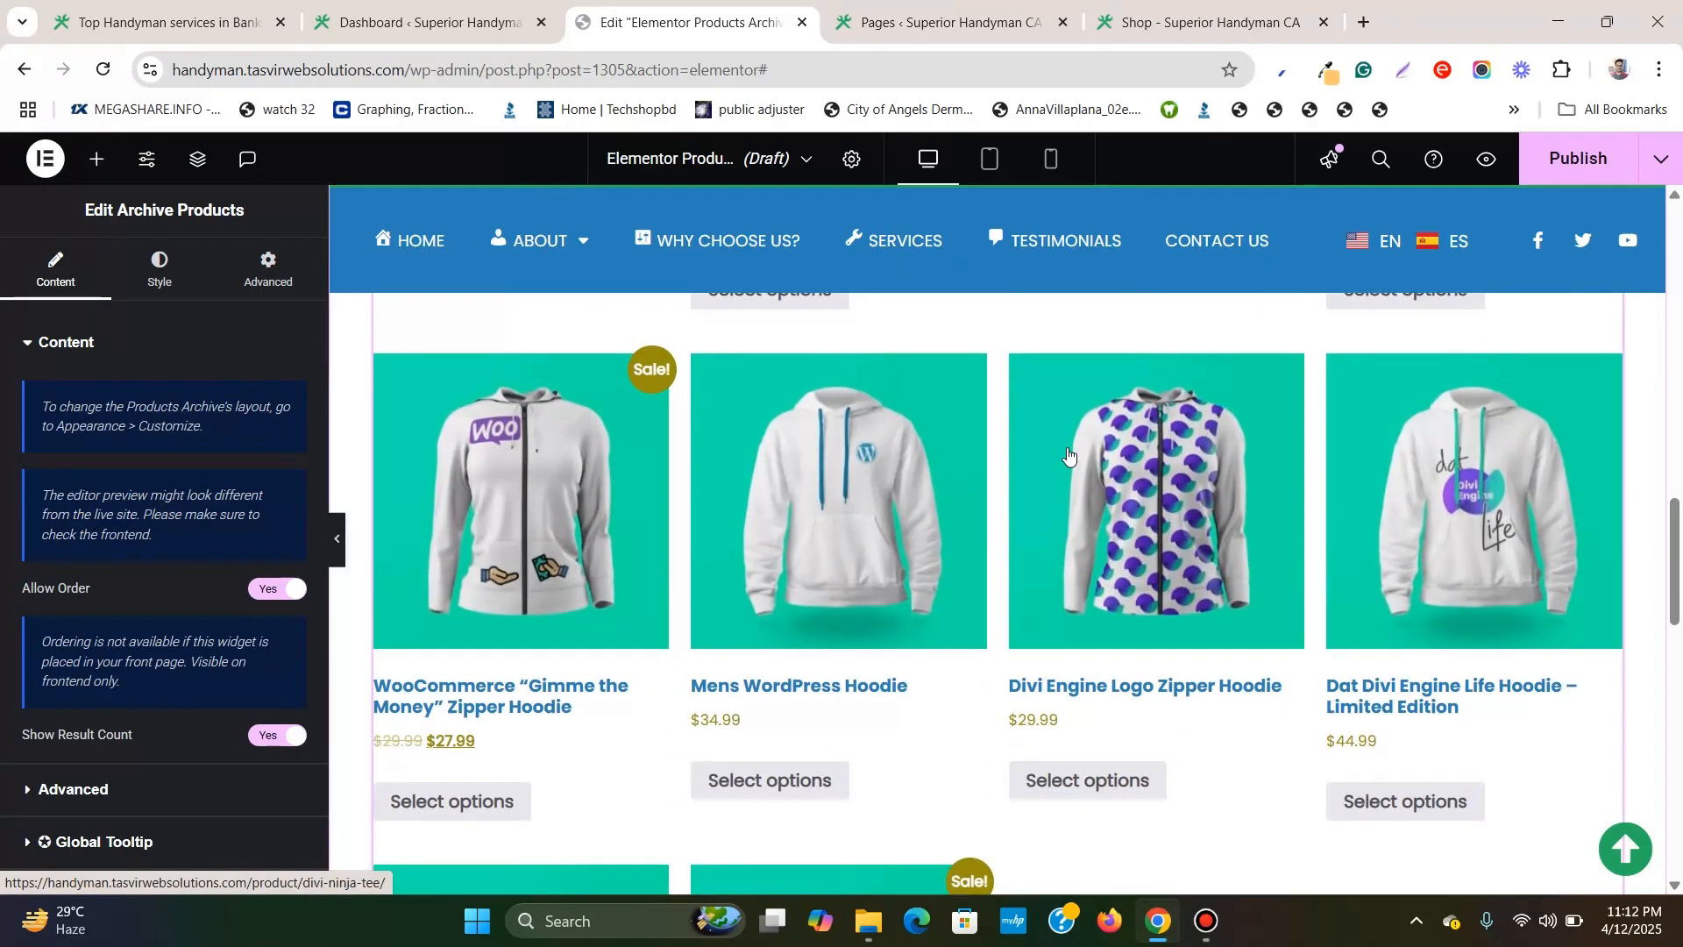
{"action": "scroll", "coordinate": [1069, 454], "scroll_direction": "down", "scroll_amount": 4}
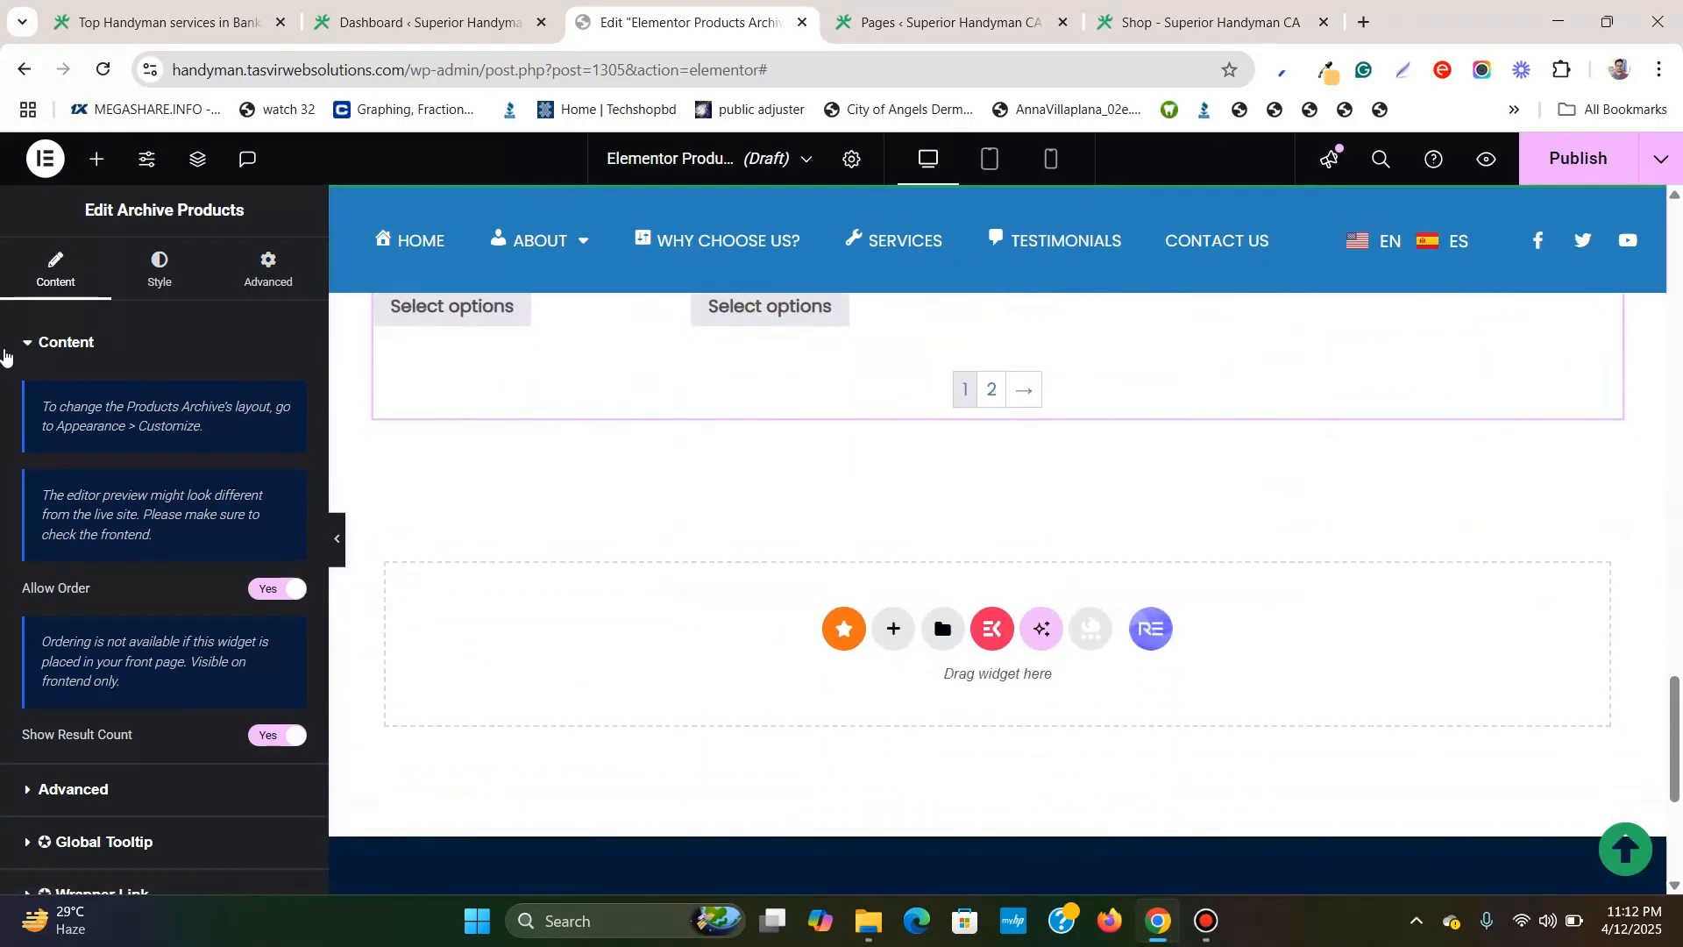
{"action": "scroll", "coordinate": [79, 421], "scroll_direction": "down", "scroll_amount": 2}
{"action": "left_click", "coordinate": [120, 646]}
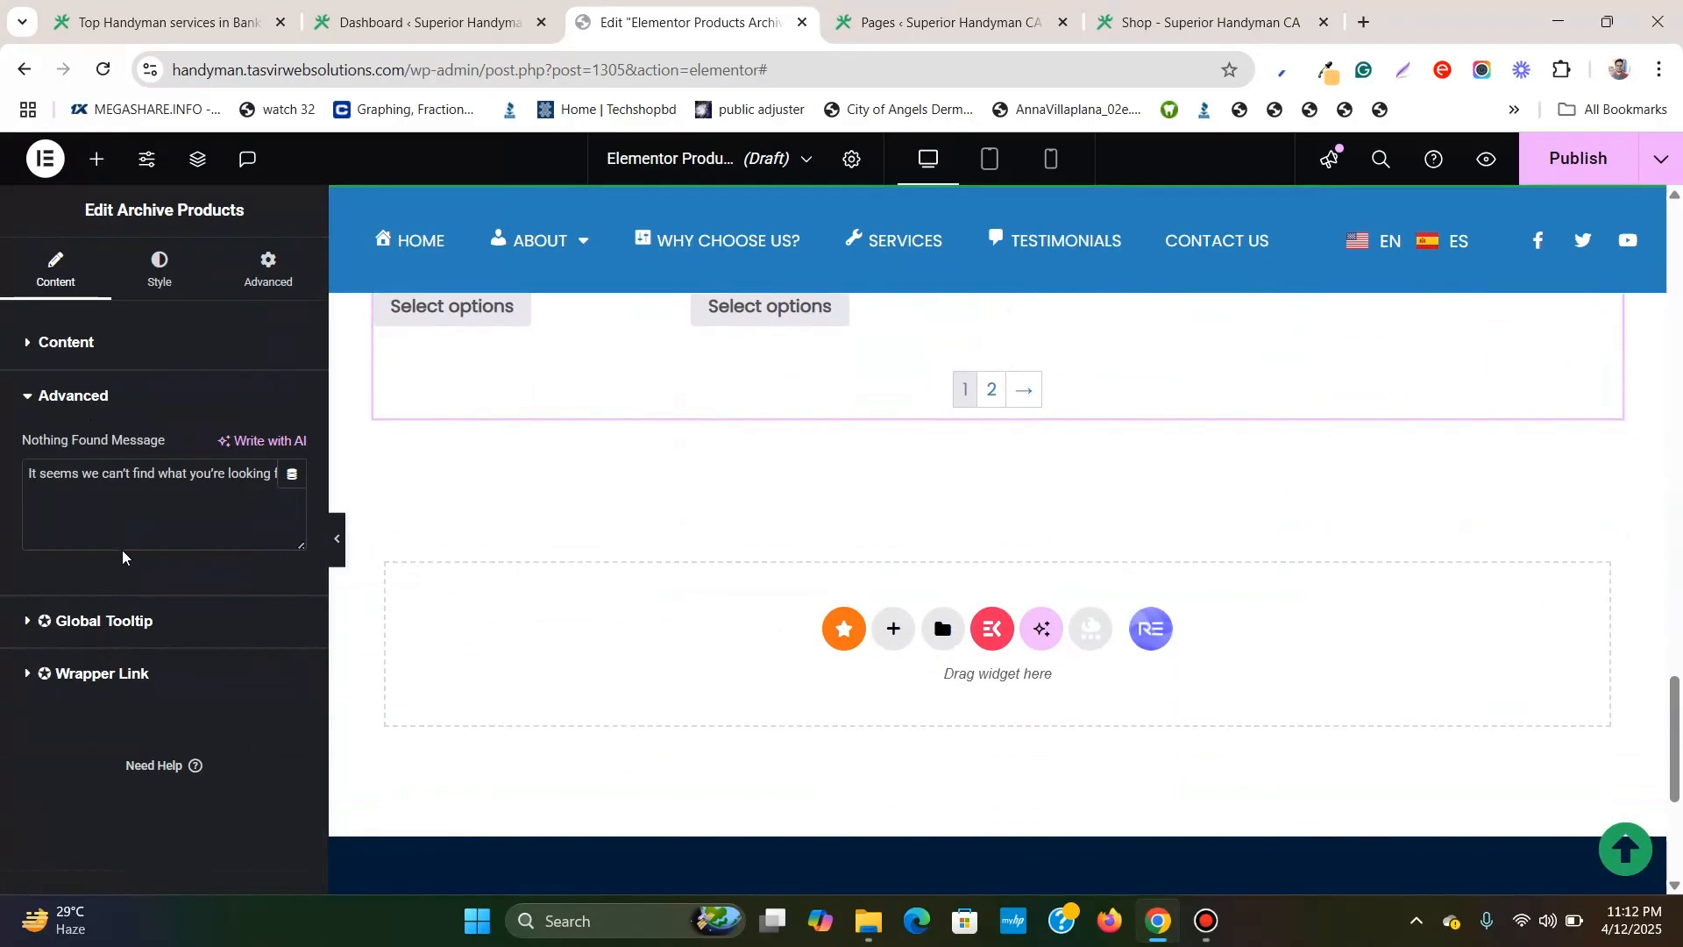
{"action": "left_click", "coordinate": [164, 639]}
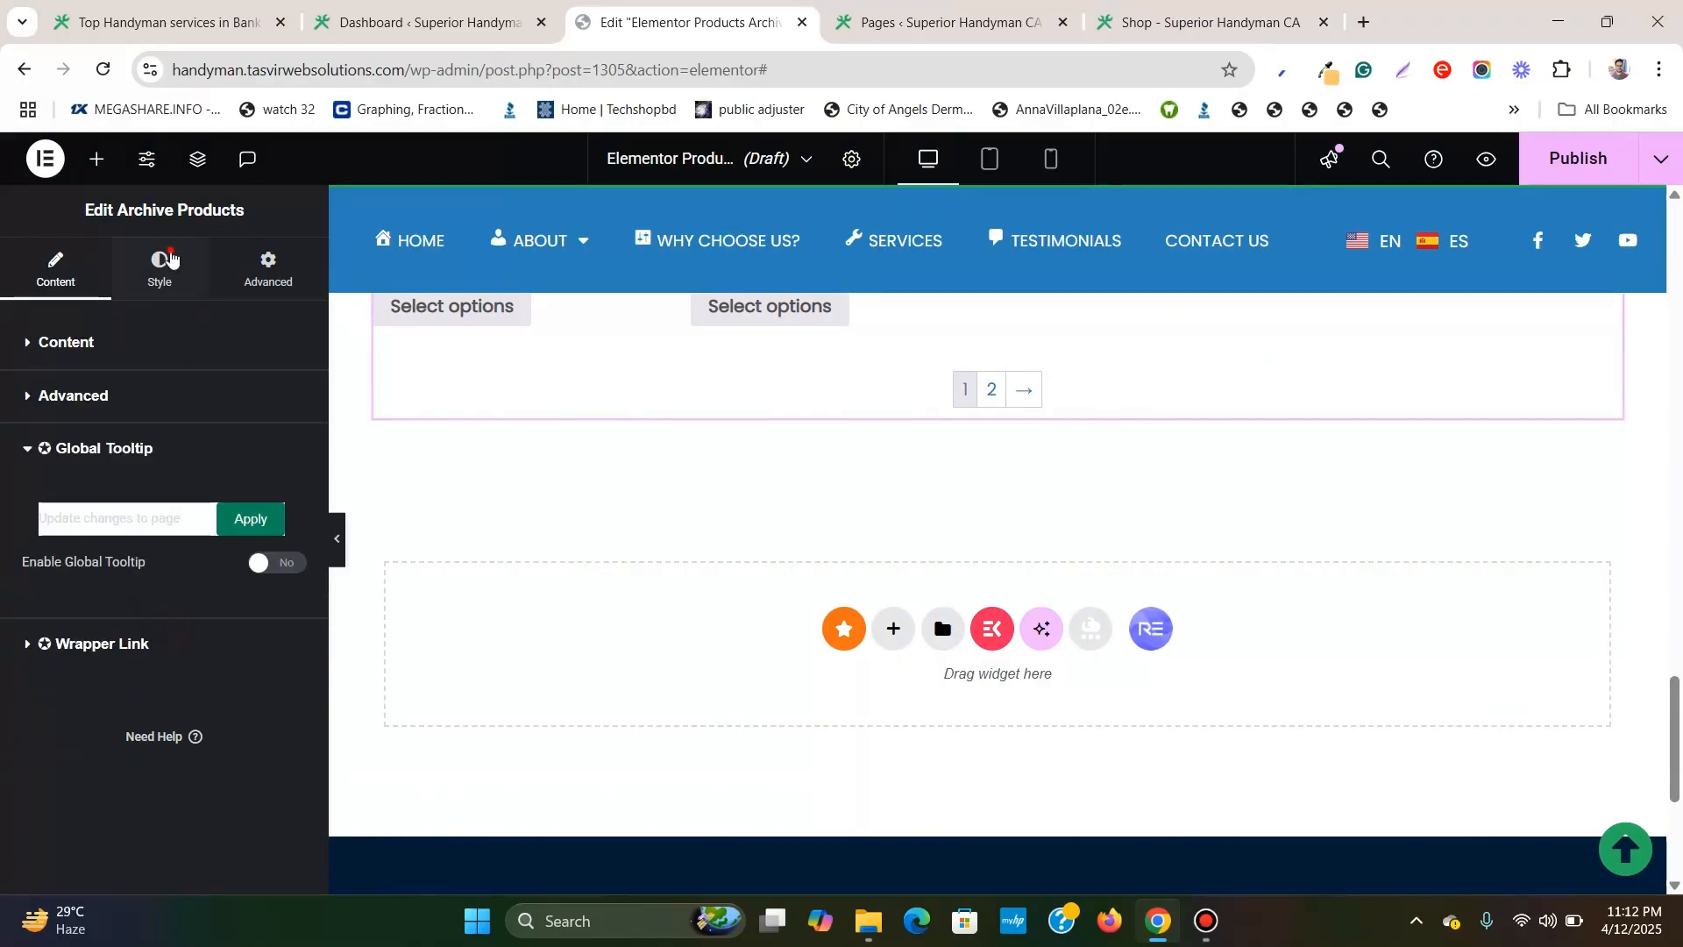
Set the background color of the archive product boxes to the global color light grey.
{"action": "left_click", "coordinate": [170, 256]}
{"action": "scroll", "coordinate": [1029, 366], "scroll_direction": "up", "scroll_amount": 10}
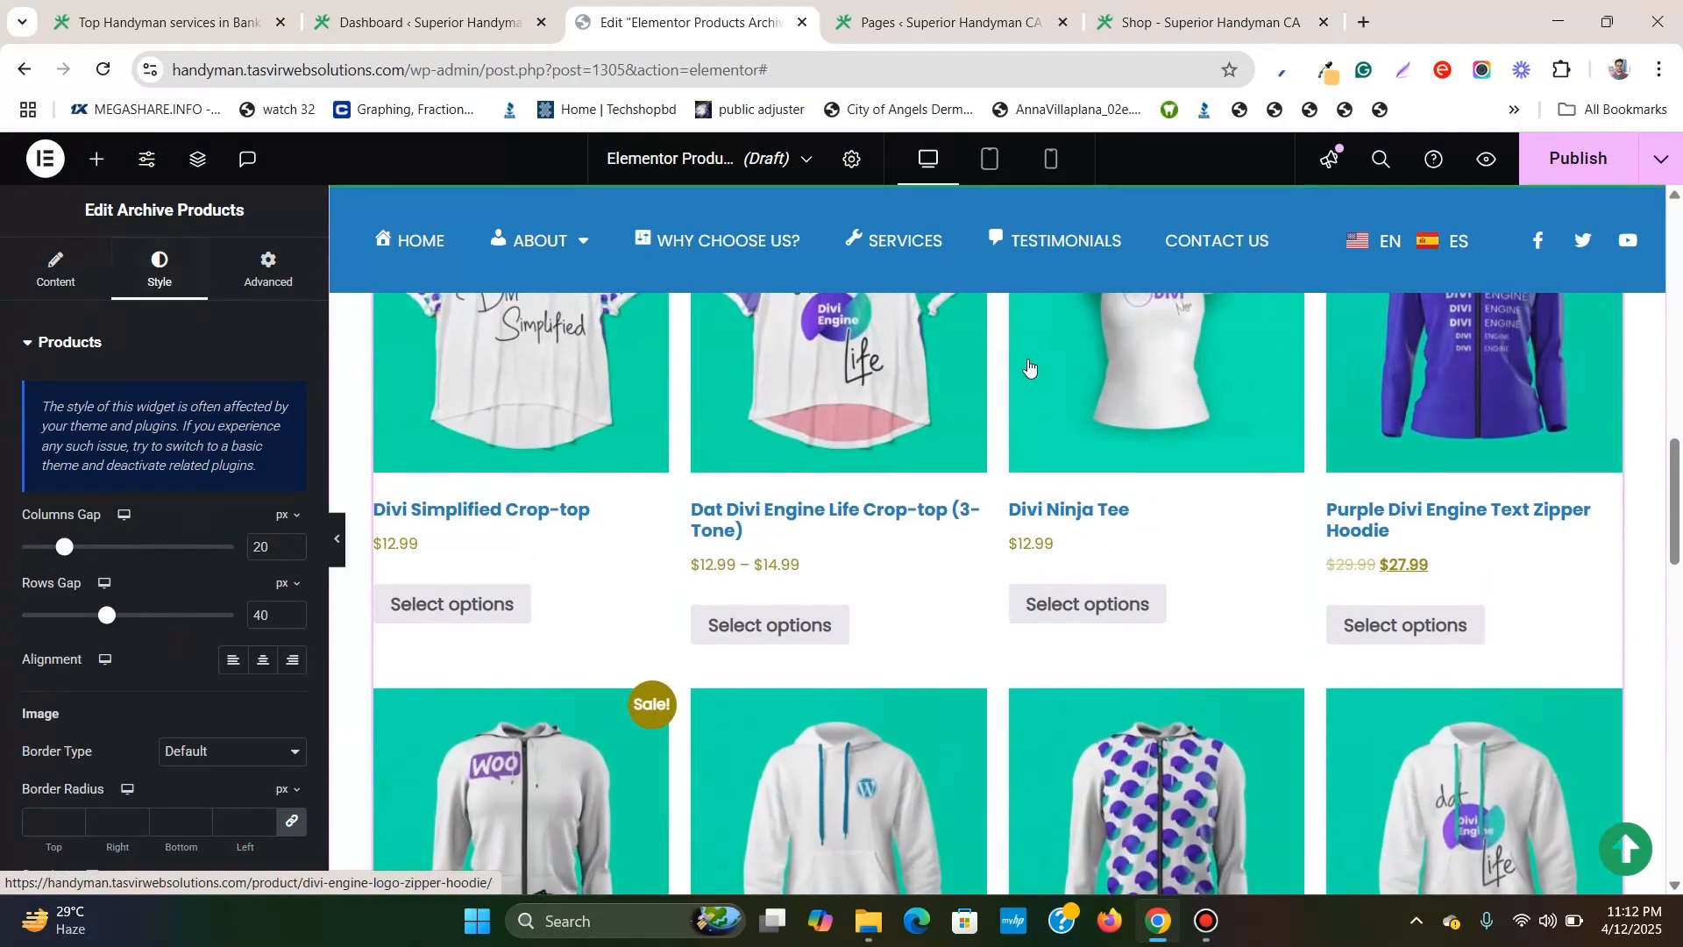
{"action": "scroll", "coordinate": [1030, 366], "scroll_direction": "up", "scroll_amount": 3}
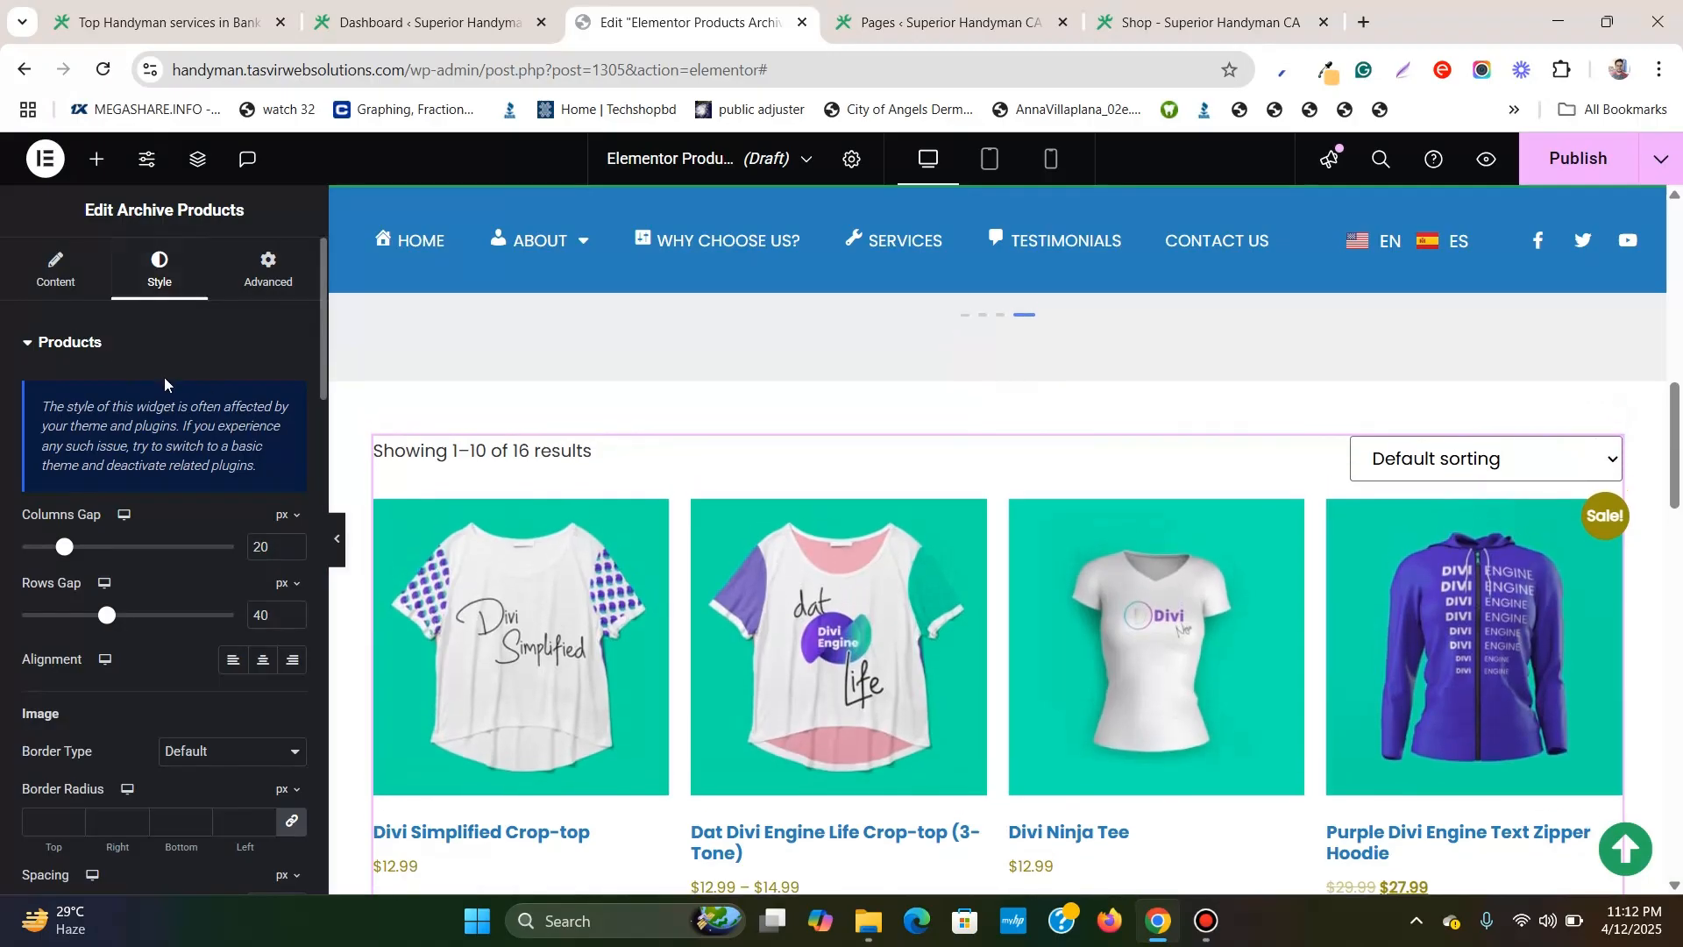
{"action": "scroll", "coordinate": [166, 387], "scroll_direction": "down", "scroll_amount": 7}
{"action": "scroll", "coordinate": [166, 388], "scroll_direction": "down", "scroll_amount": 3}
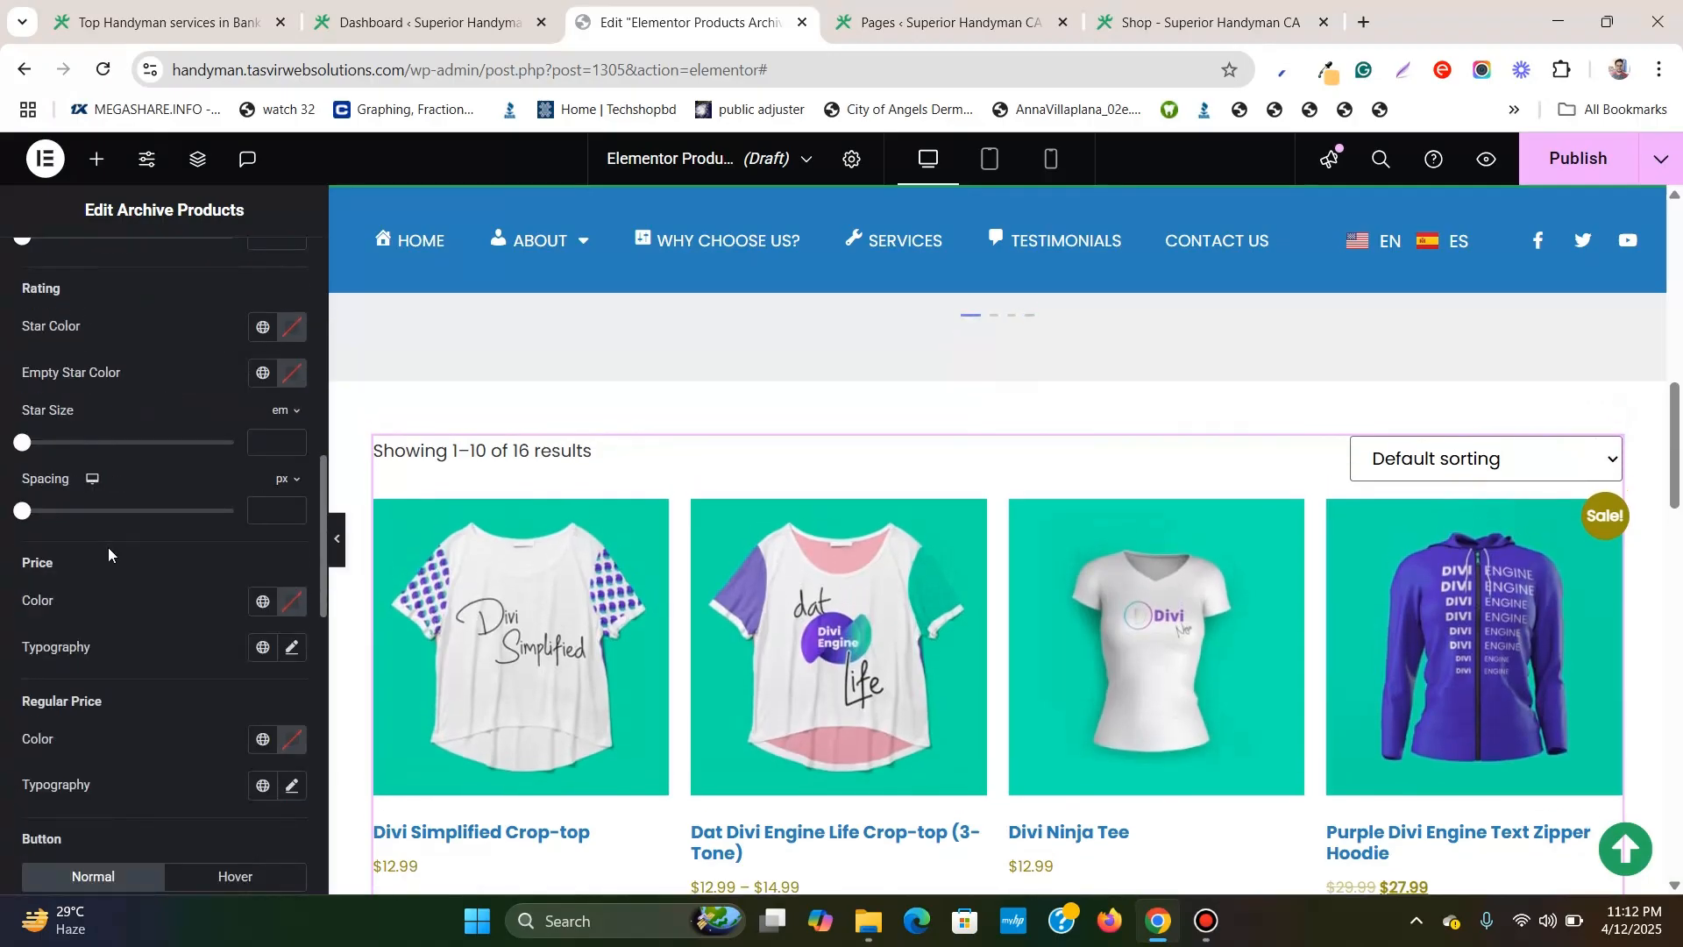
{"action": "scroll", "coordinate": [108, 548], "scroll_direction": "down", "scroll_amount": 5}
{"action": "scroll", "coordinate": [114, 544], "scroll_direction": "down", "scroll_amount": 7}
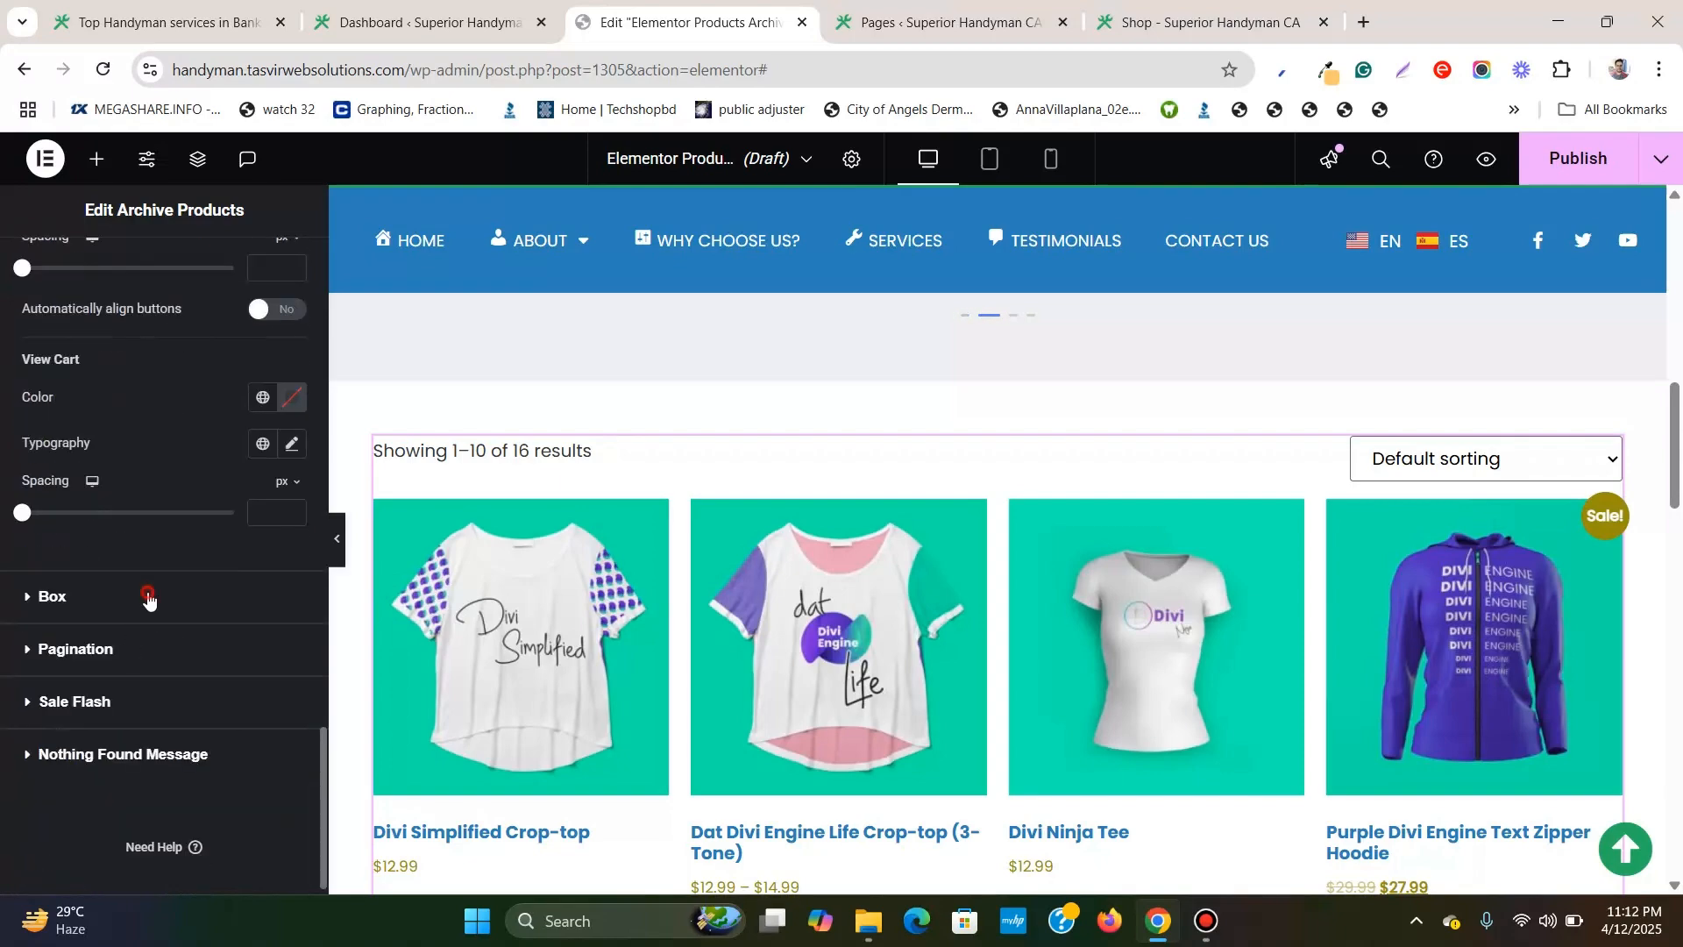
{"action": "left_click", "coordinate": [147, 597]}
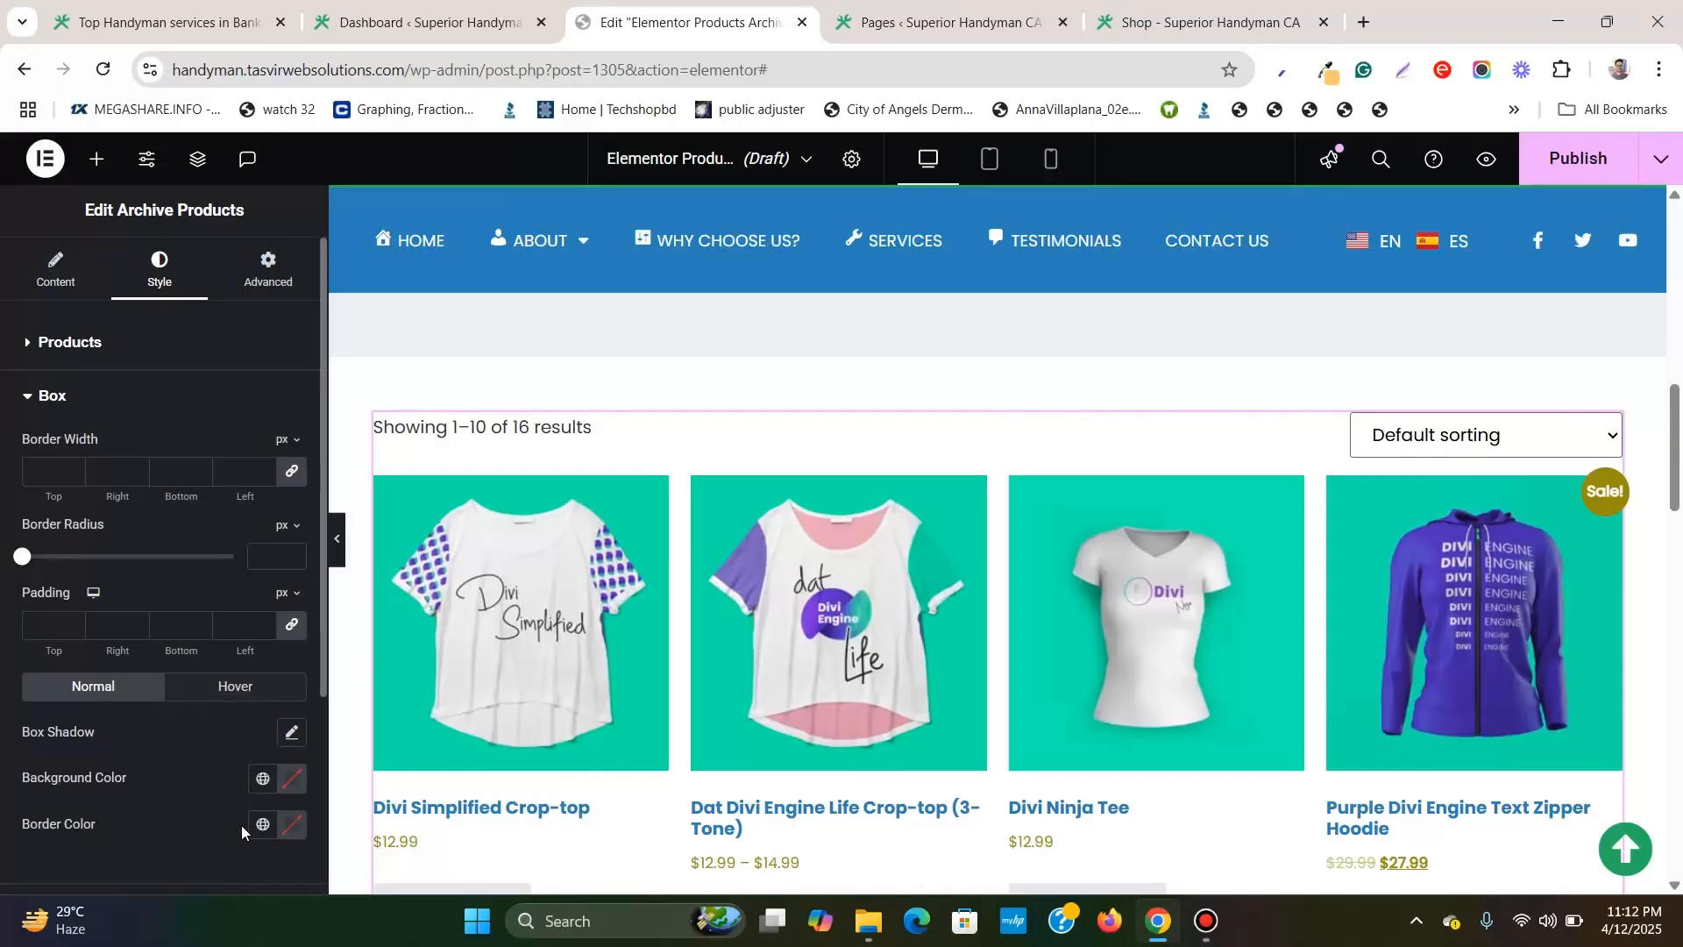
{"action": "left_click", "coordinate": [265, 788]}
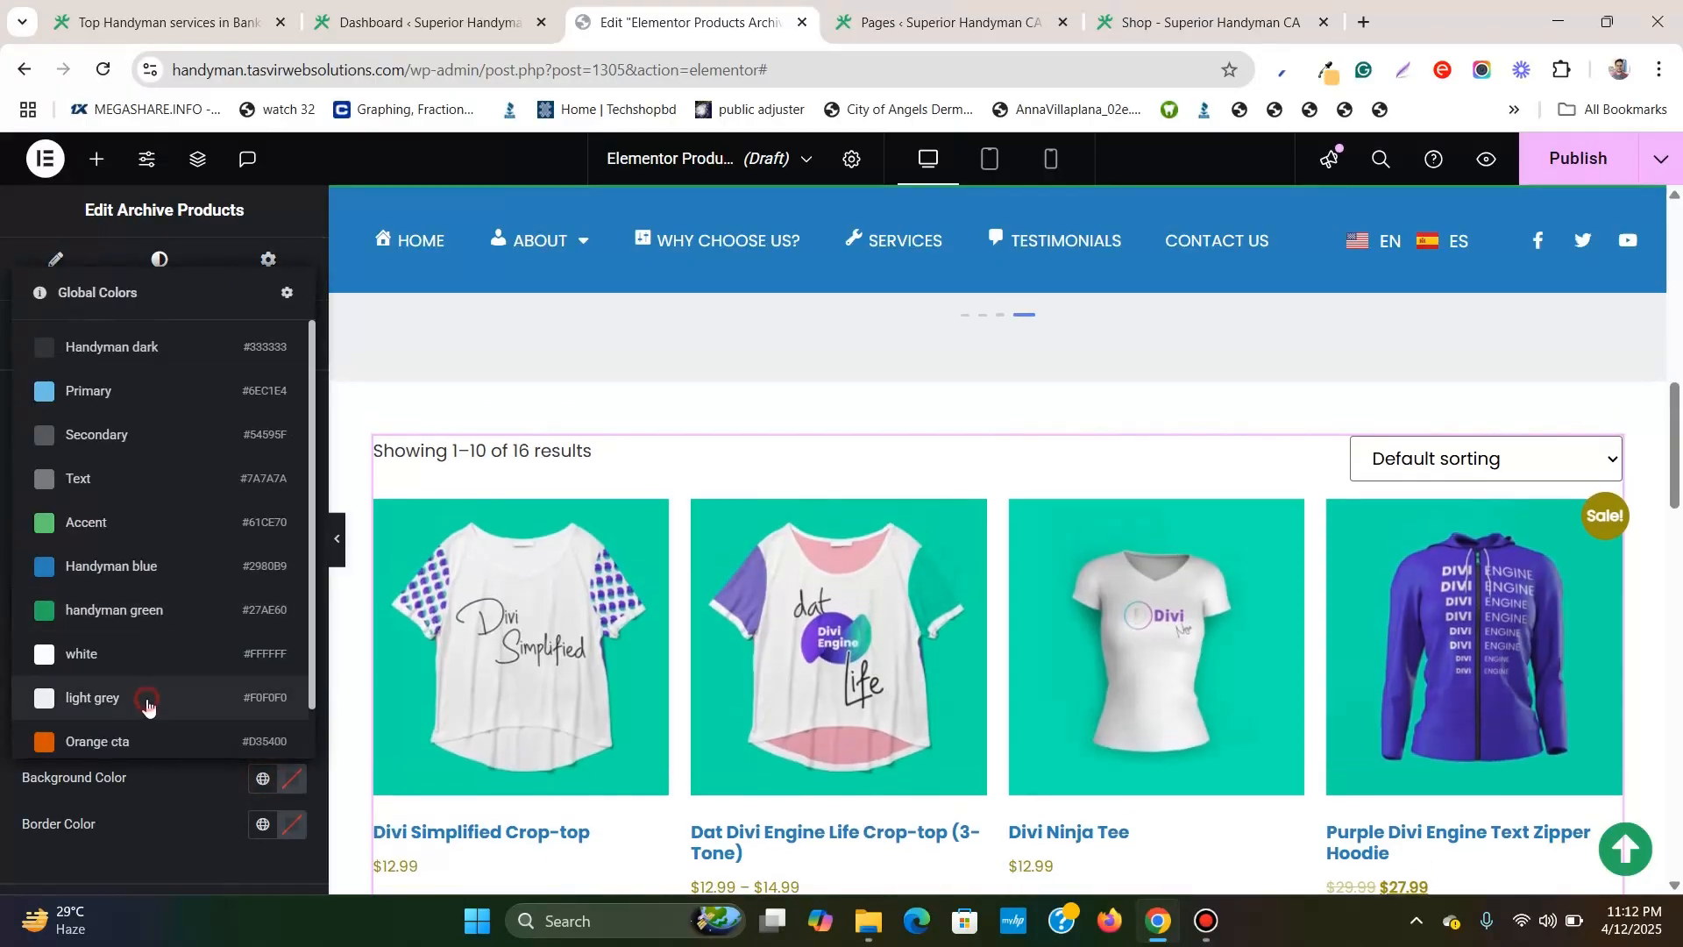
{"action": "left_click", "coordinate": [149, 704]}
Set the padding of the archive product boxes to 25 px on all sides and review the grid.
{"action": "scroll", "coordinate": [634, 544], "scroll_direction": "down", "scroll_amount": 5}
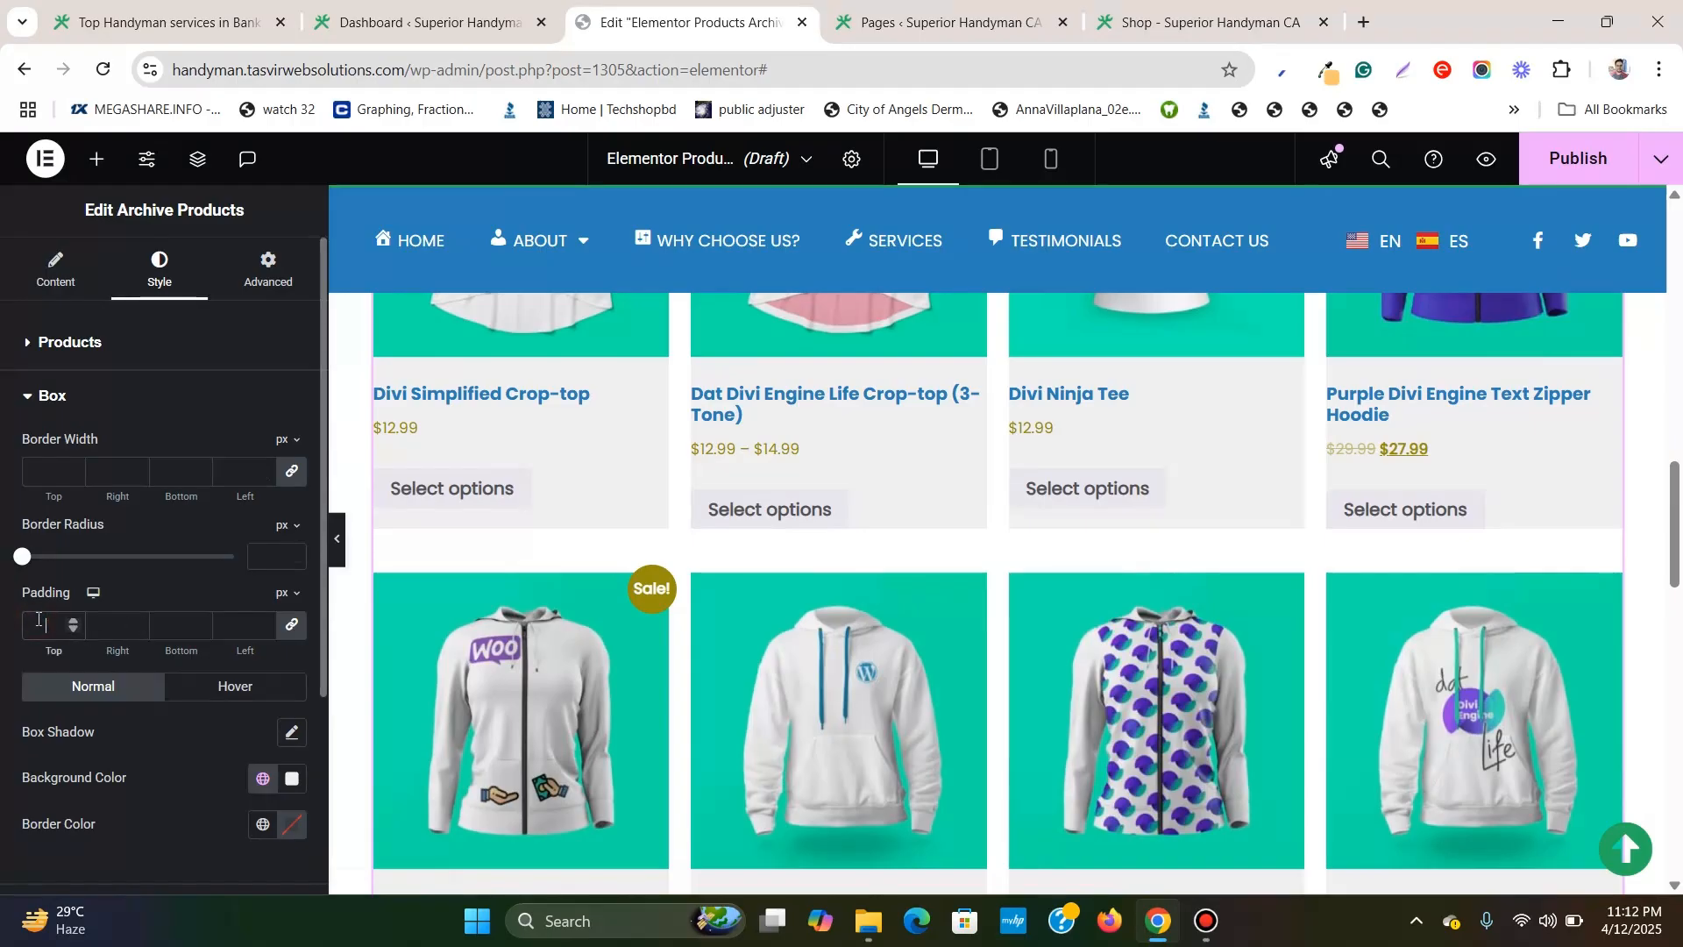
{"action": "type", "text": "25"}
{"action": "scroll", "coordinate": [597, 656], "scroll_direction": "up", "scroll_amount": 3}
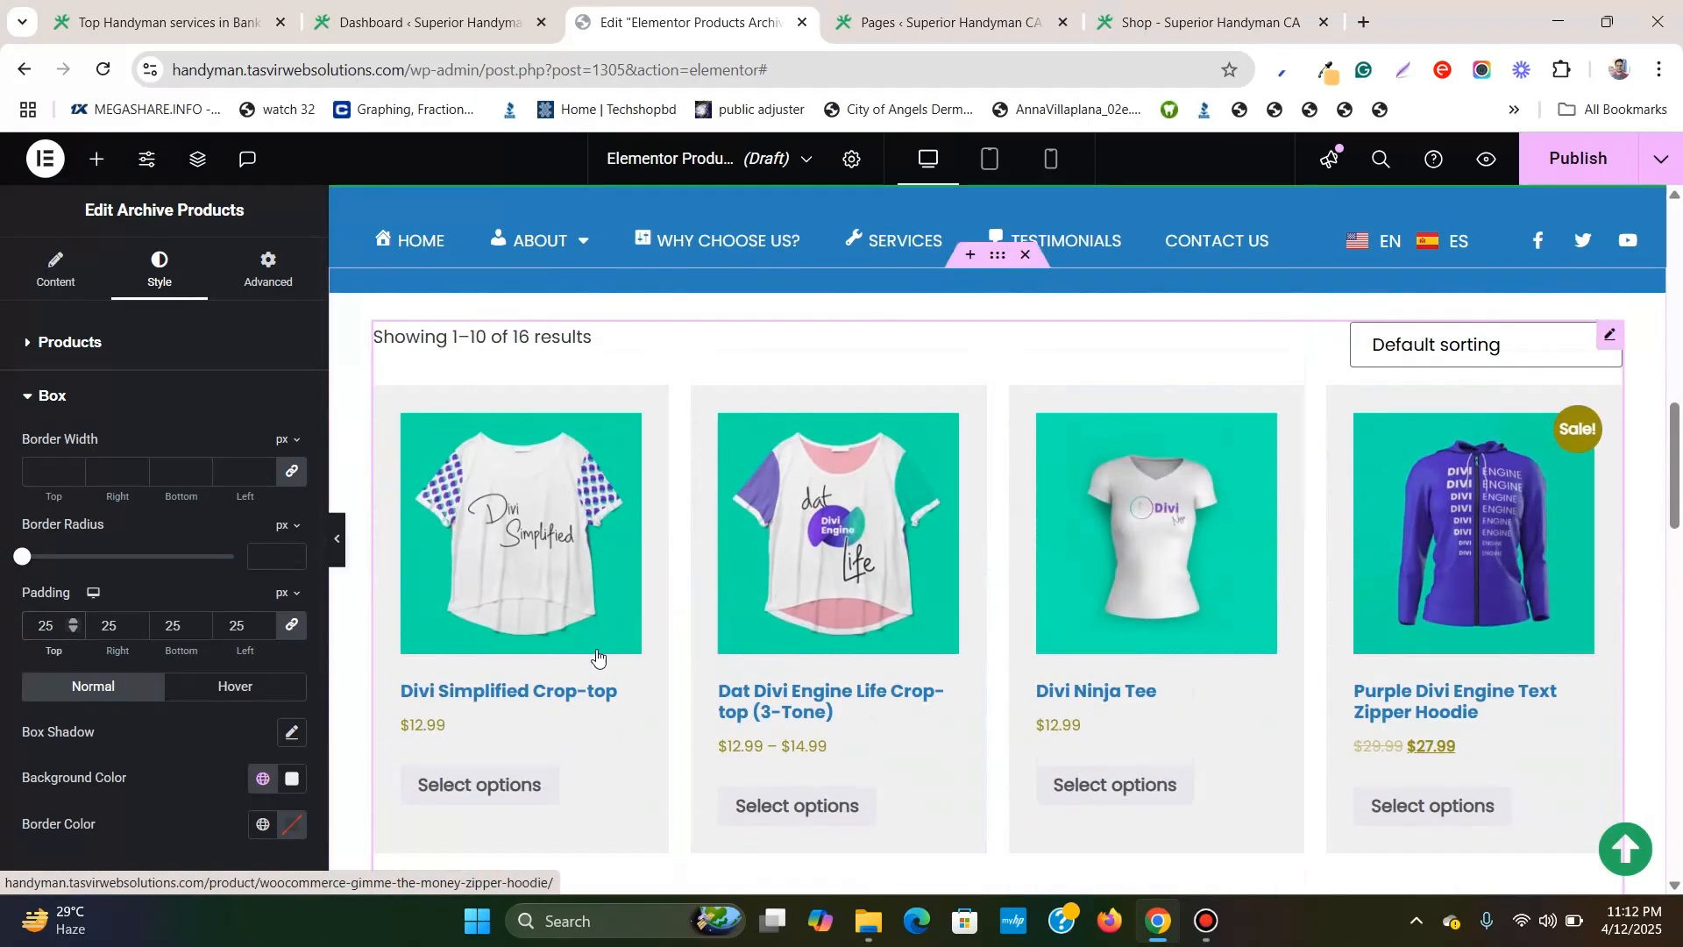
{"action": "scroll", "coordinate": [781, 509], "scroll_direction": "down", "scroll_amount": 4}
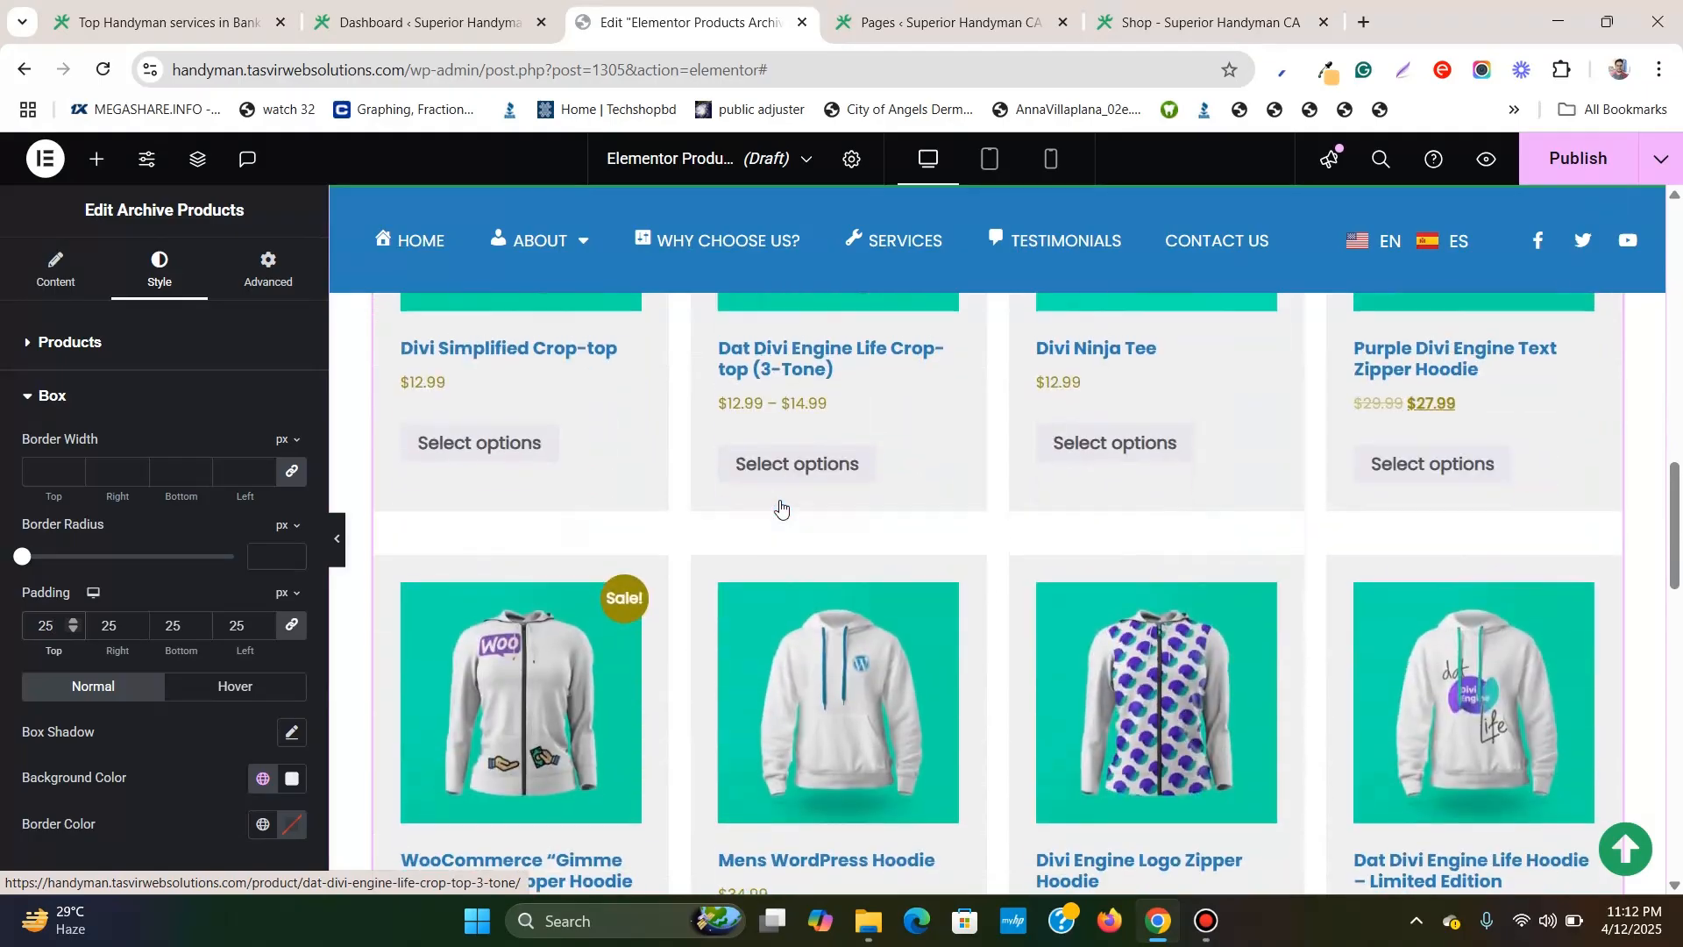
Look through the Products and Box style settings of the Archive Products widget and compare them with the product grid.
{"action": "scroll", "coordinate": [781, 509], "scroll_direction": "up", "scroll_amount": 1}
{"action": "left_click", "coordinate": [77, 395]}
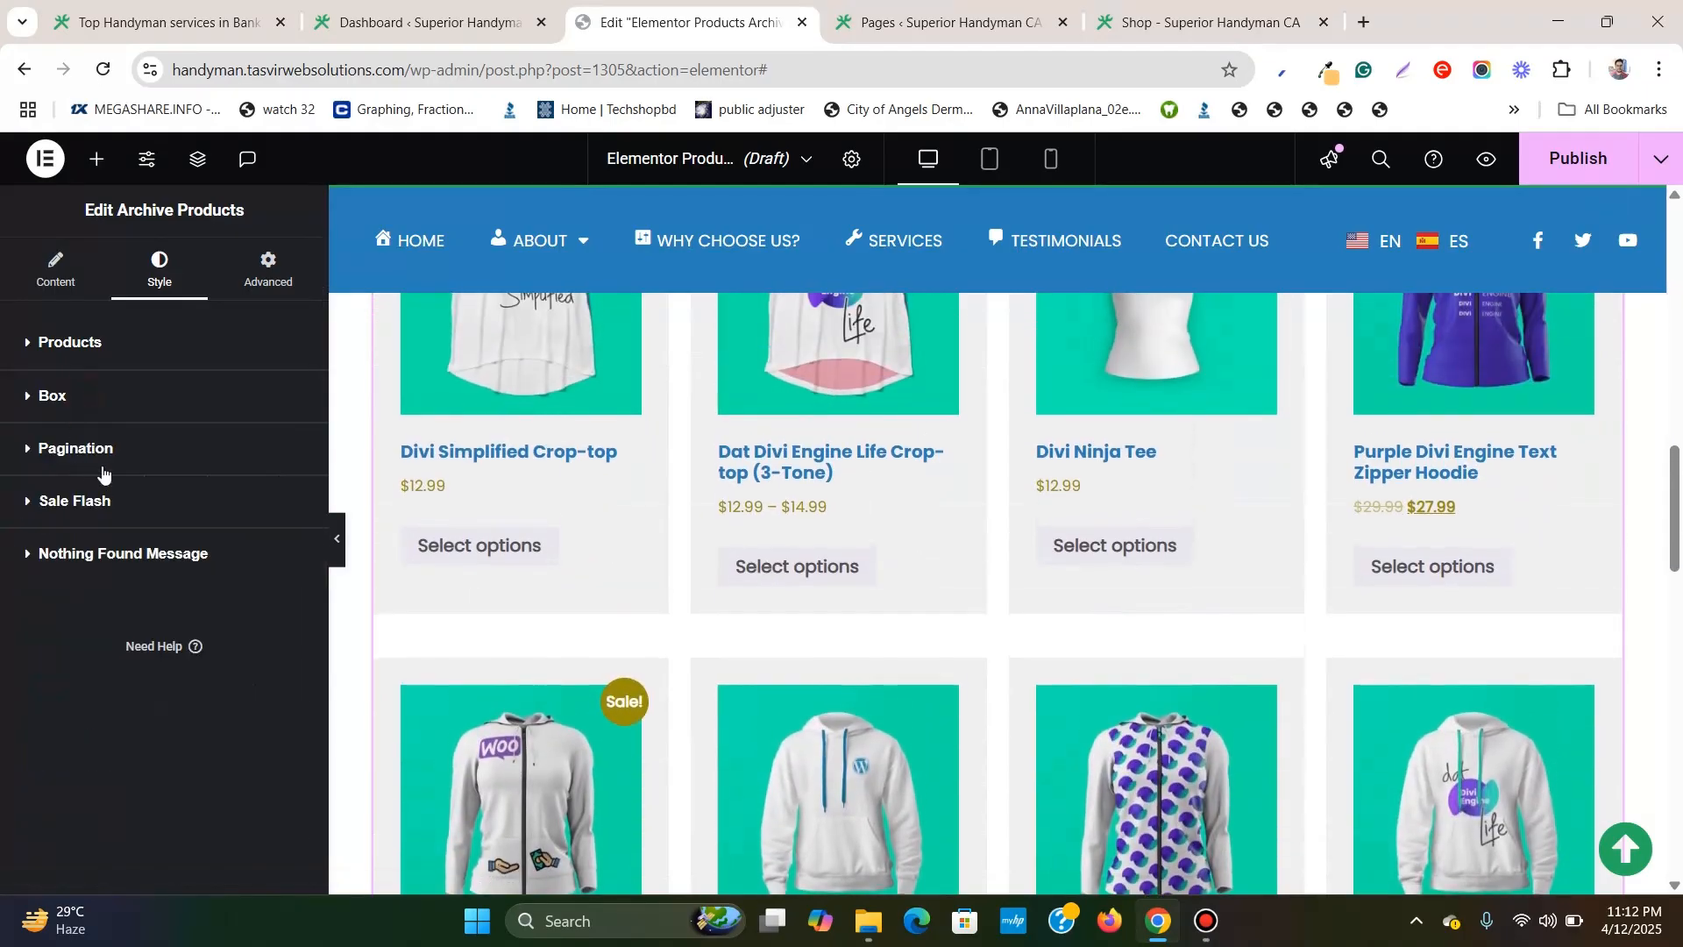
{"action": "left_click", "coordinate": [104, 351]}
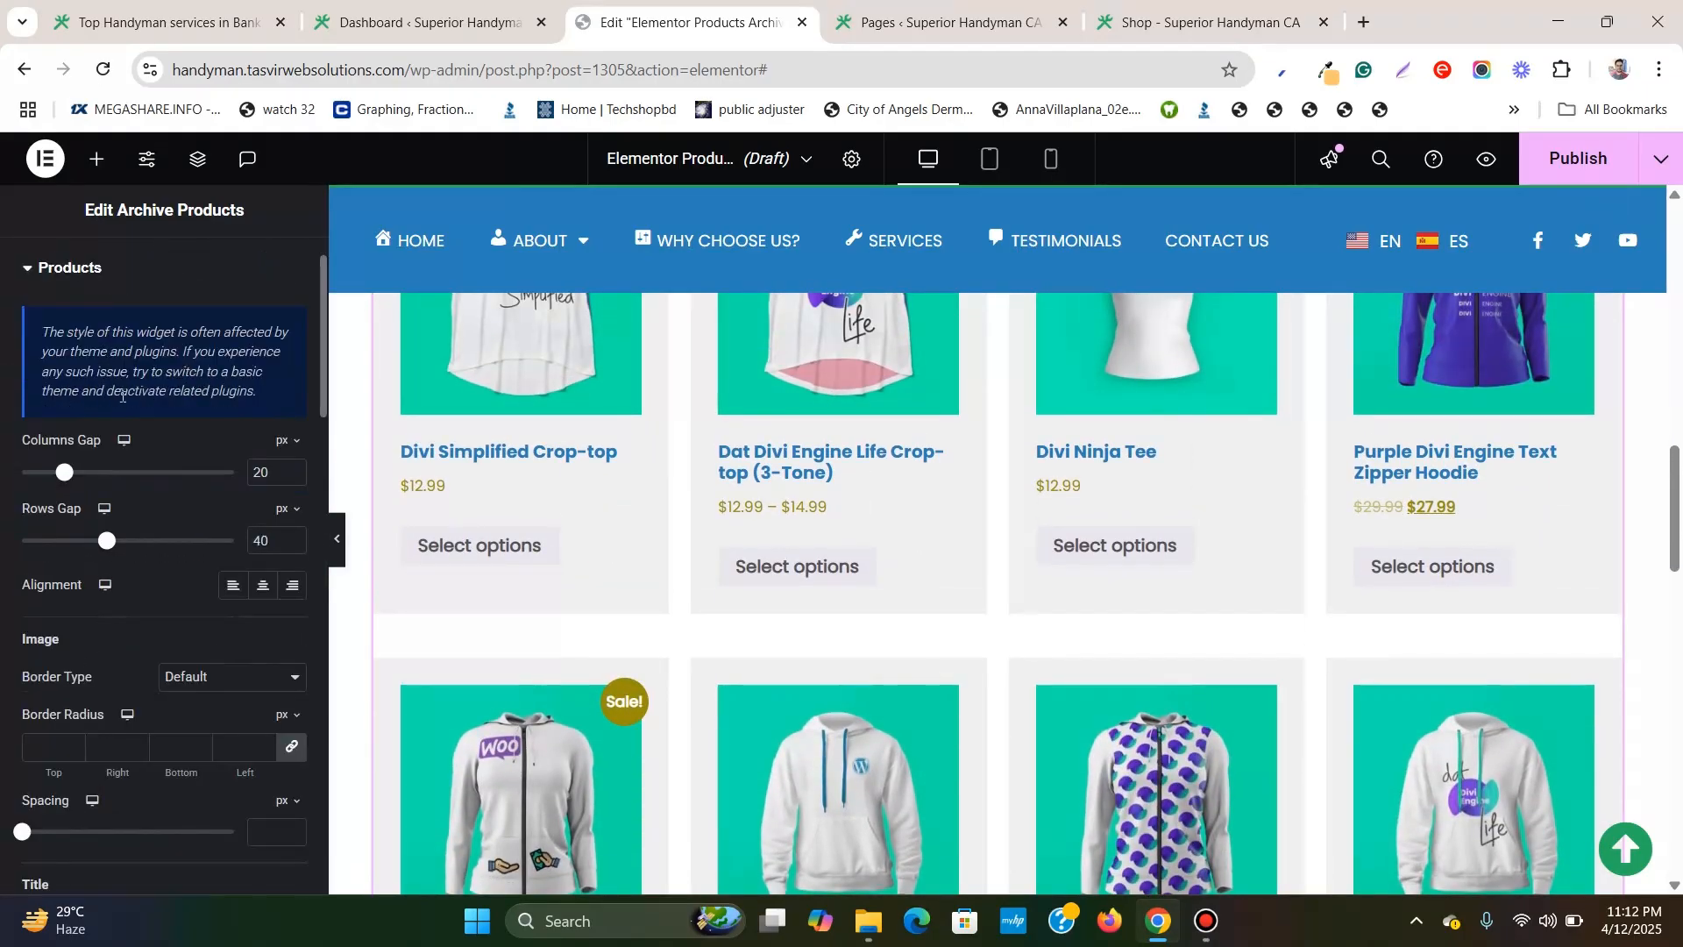
{"action": "scroll", "coordinate": [123, 412], "scroll_direction": "down", "scroll_amount": 10}
{"action": "scroll", "coordinate": [93, 556], "scroll_direction": "down", "scroll_amount": 6}
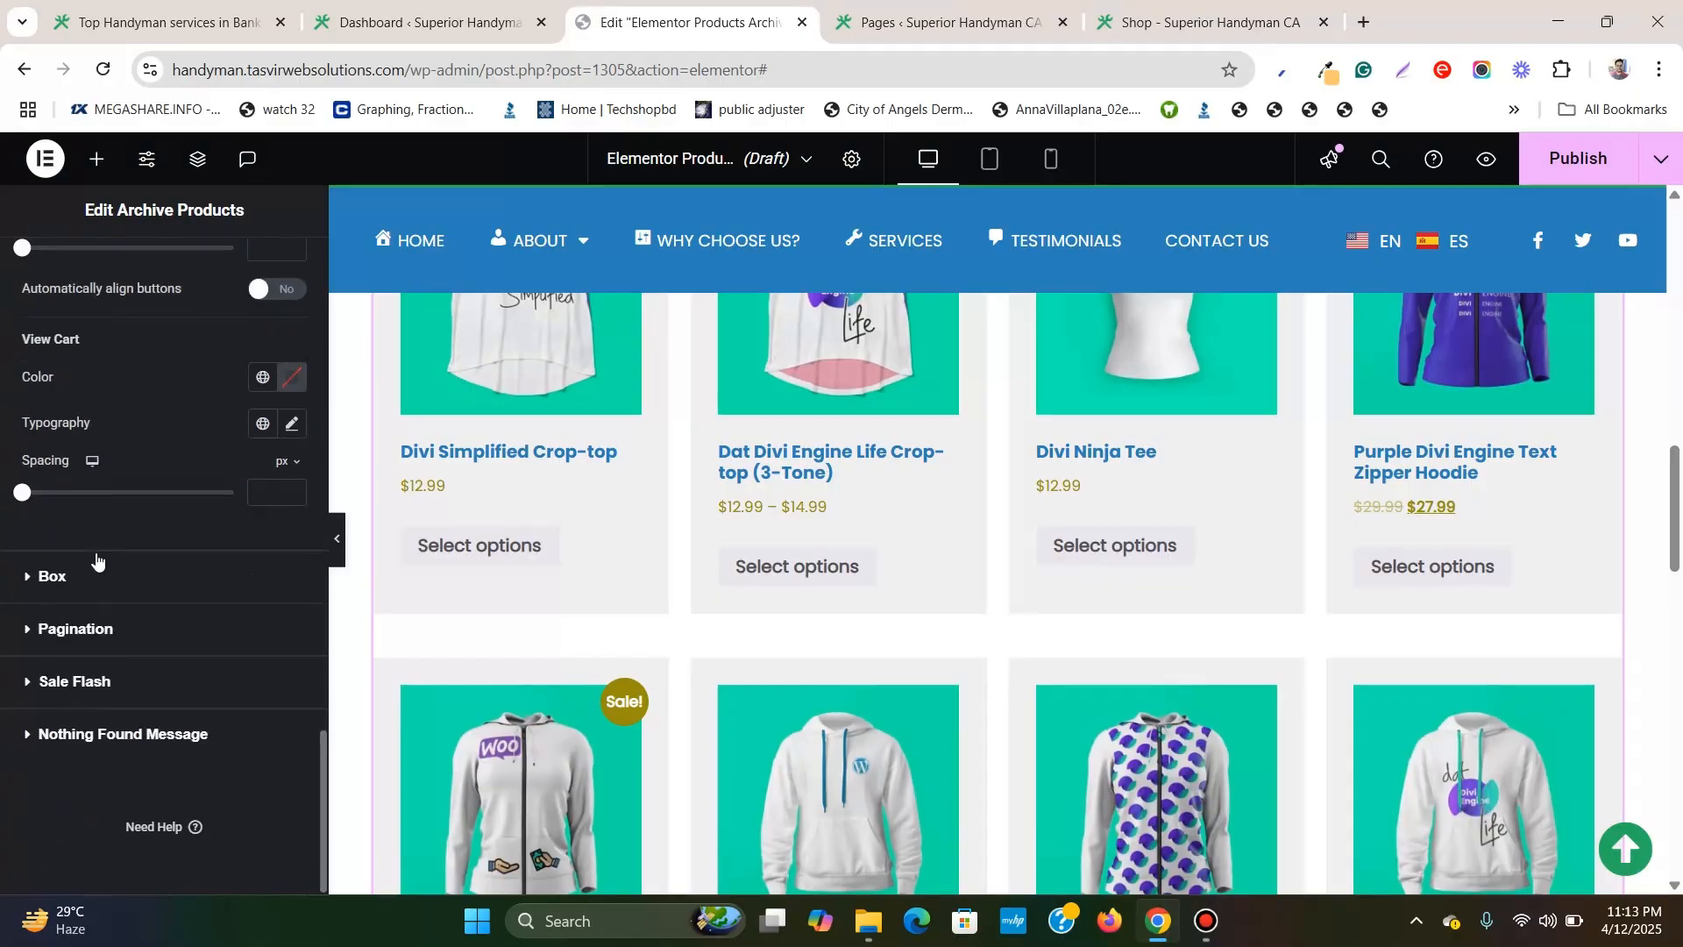
{"action": "left_click", "coordinate": [119, 580]}
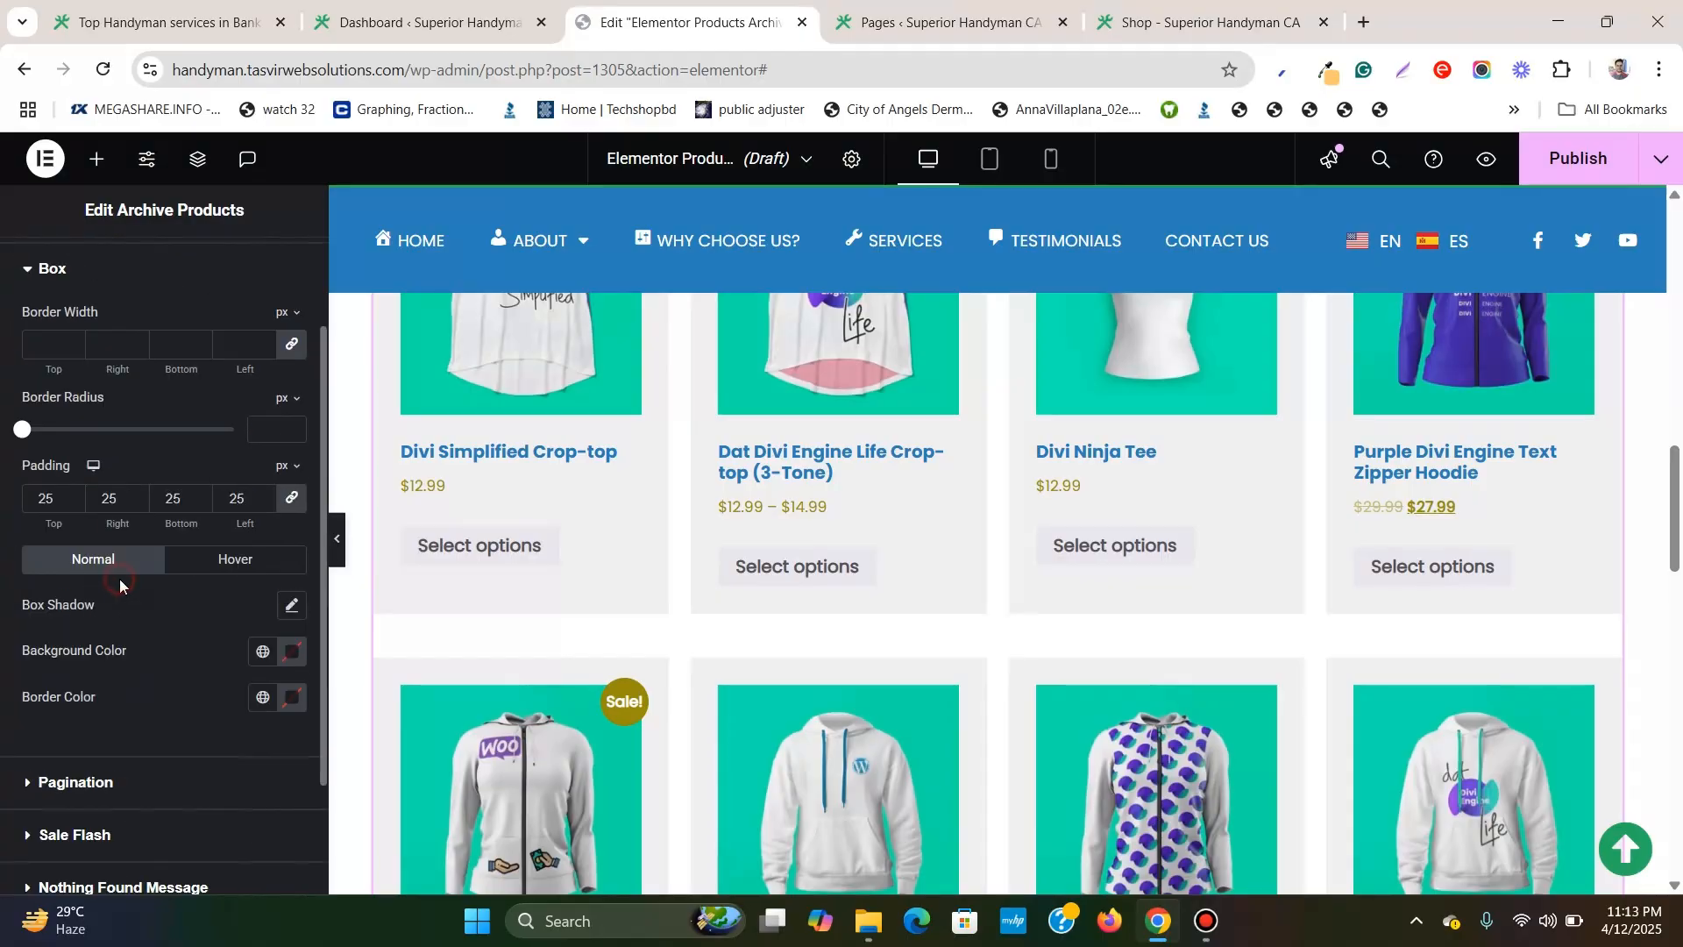
{"action": "scroll", "coordinate": [141, 479], "scroll_direction": "down", "scroll_amount": 1}
{"action": "scroll", "coordinate": [144, 479], "scroll_direction": "up", "scroll_amount": 2}
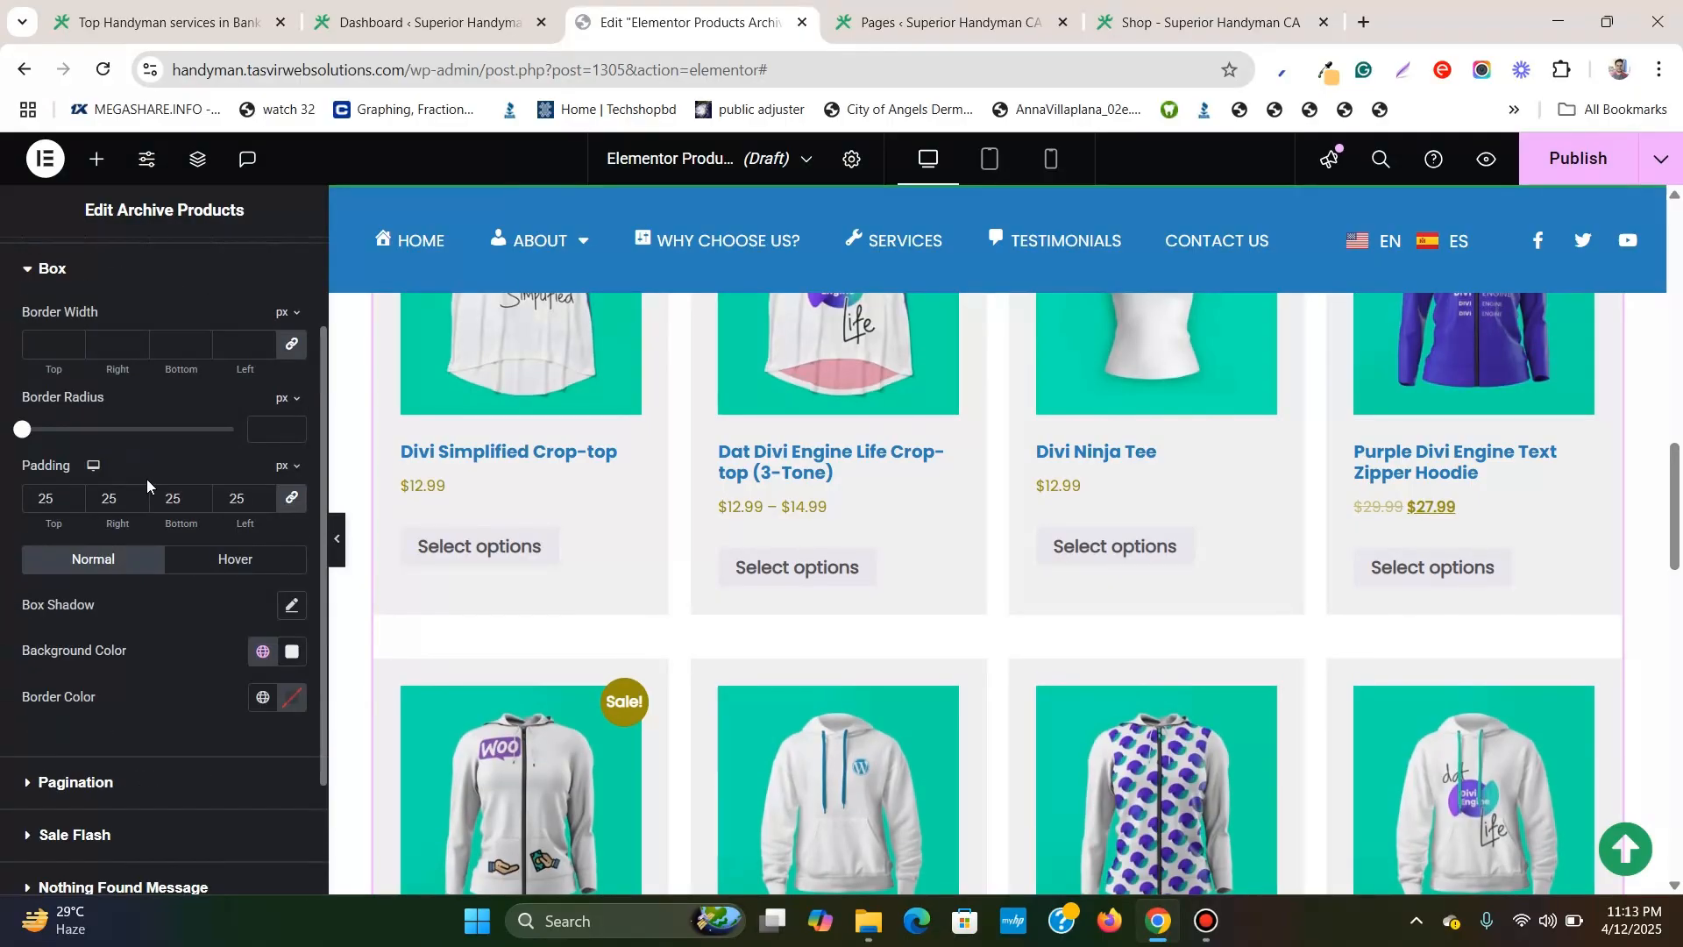
{"action": "scroll", "coordinate": [149, 421], "scroll_direction": "up", "scroll_amount": 1}
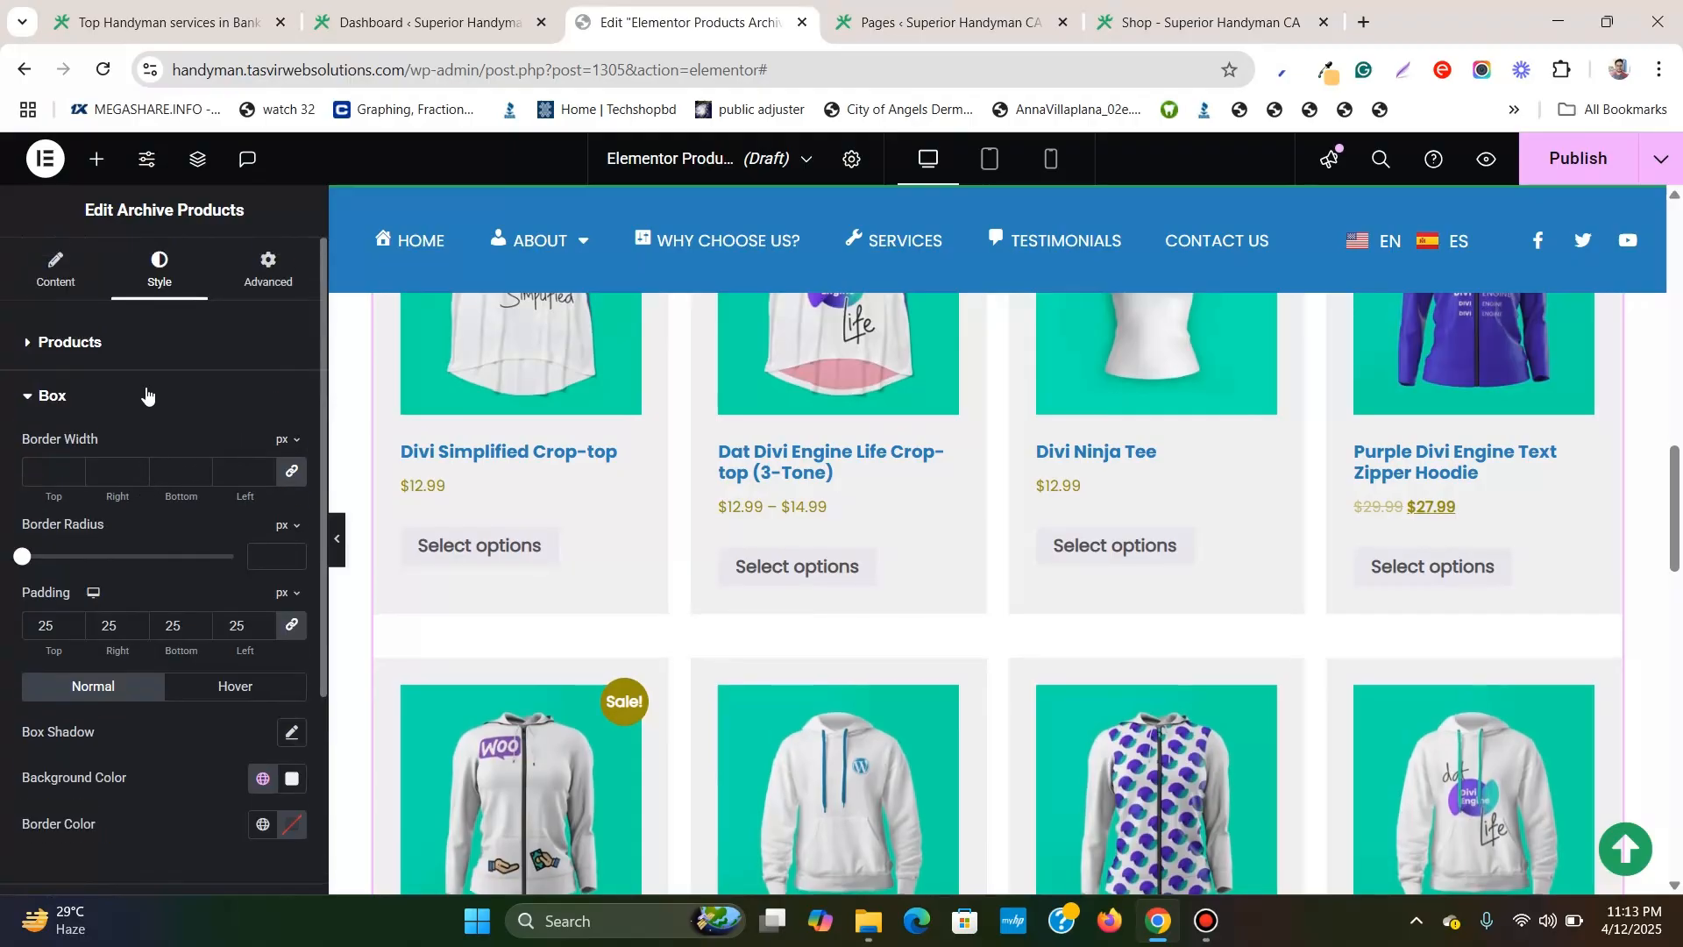
{"action": "scroll", "coordinate": [1432, 406], "scroll_direction": "up", "scroll_amount": 5}
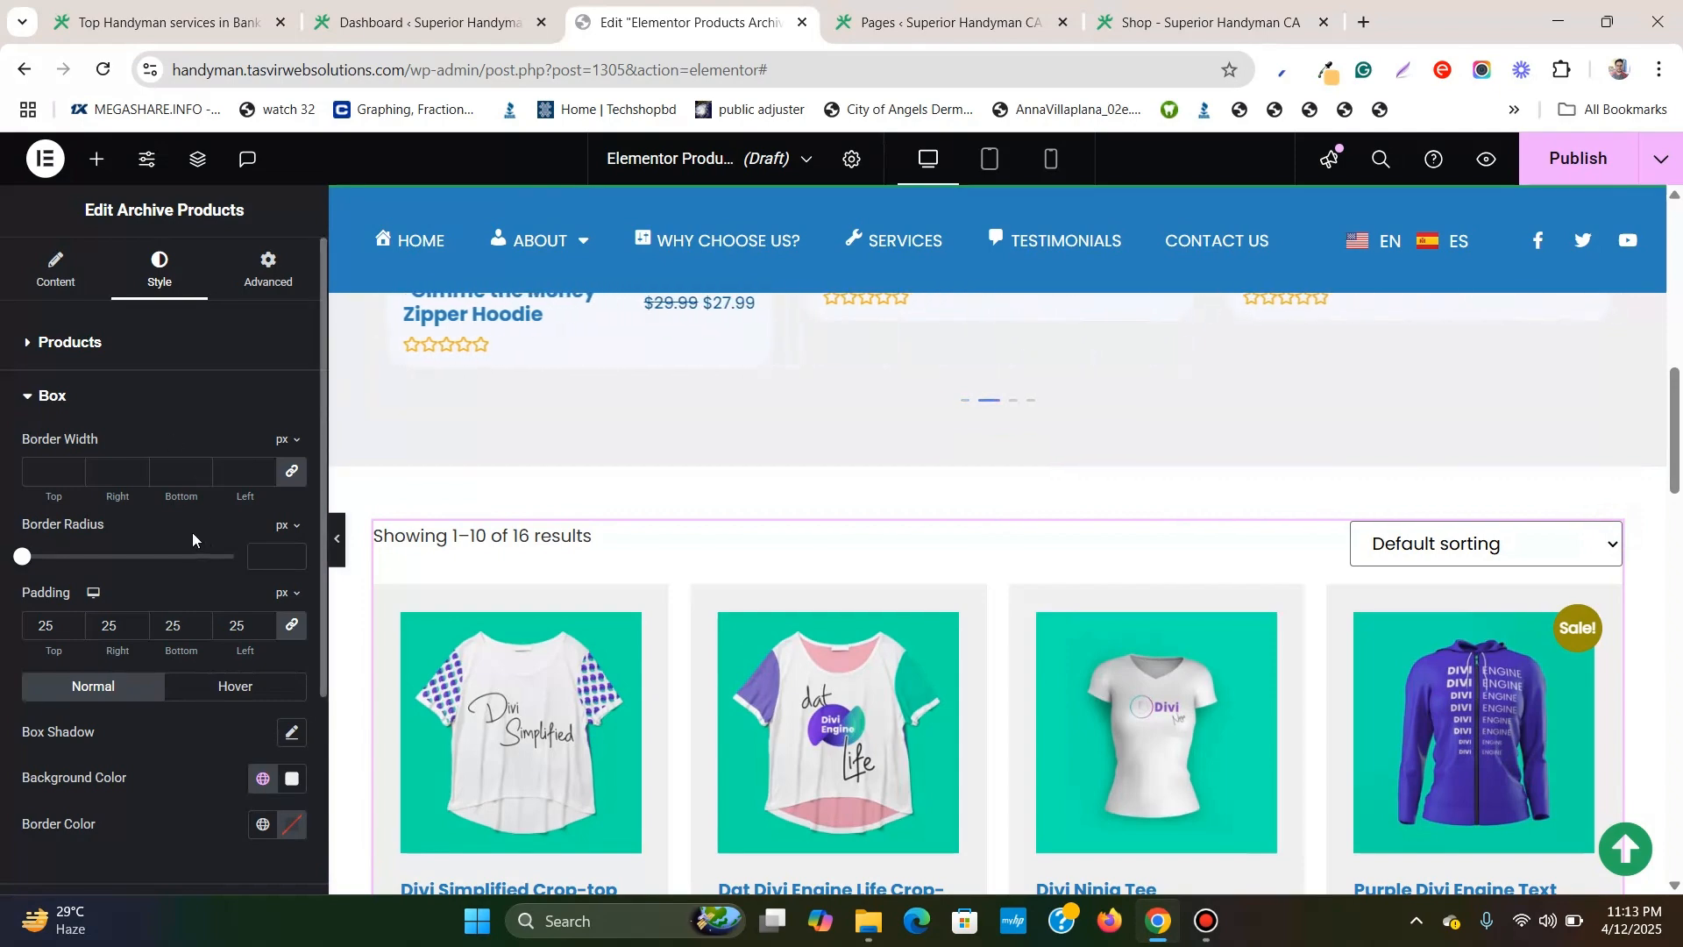
{"action": "scroll", "coordinate": [49, 521], "scroll_direction": "down", "scroll_amount": 3}
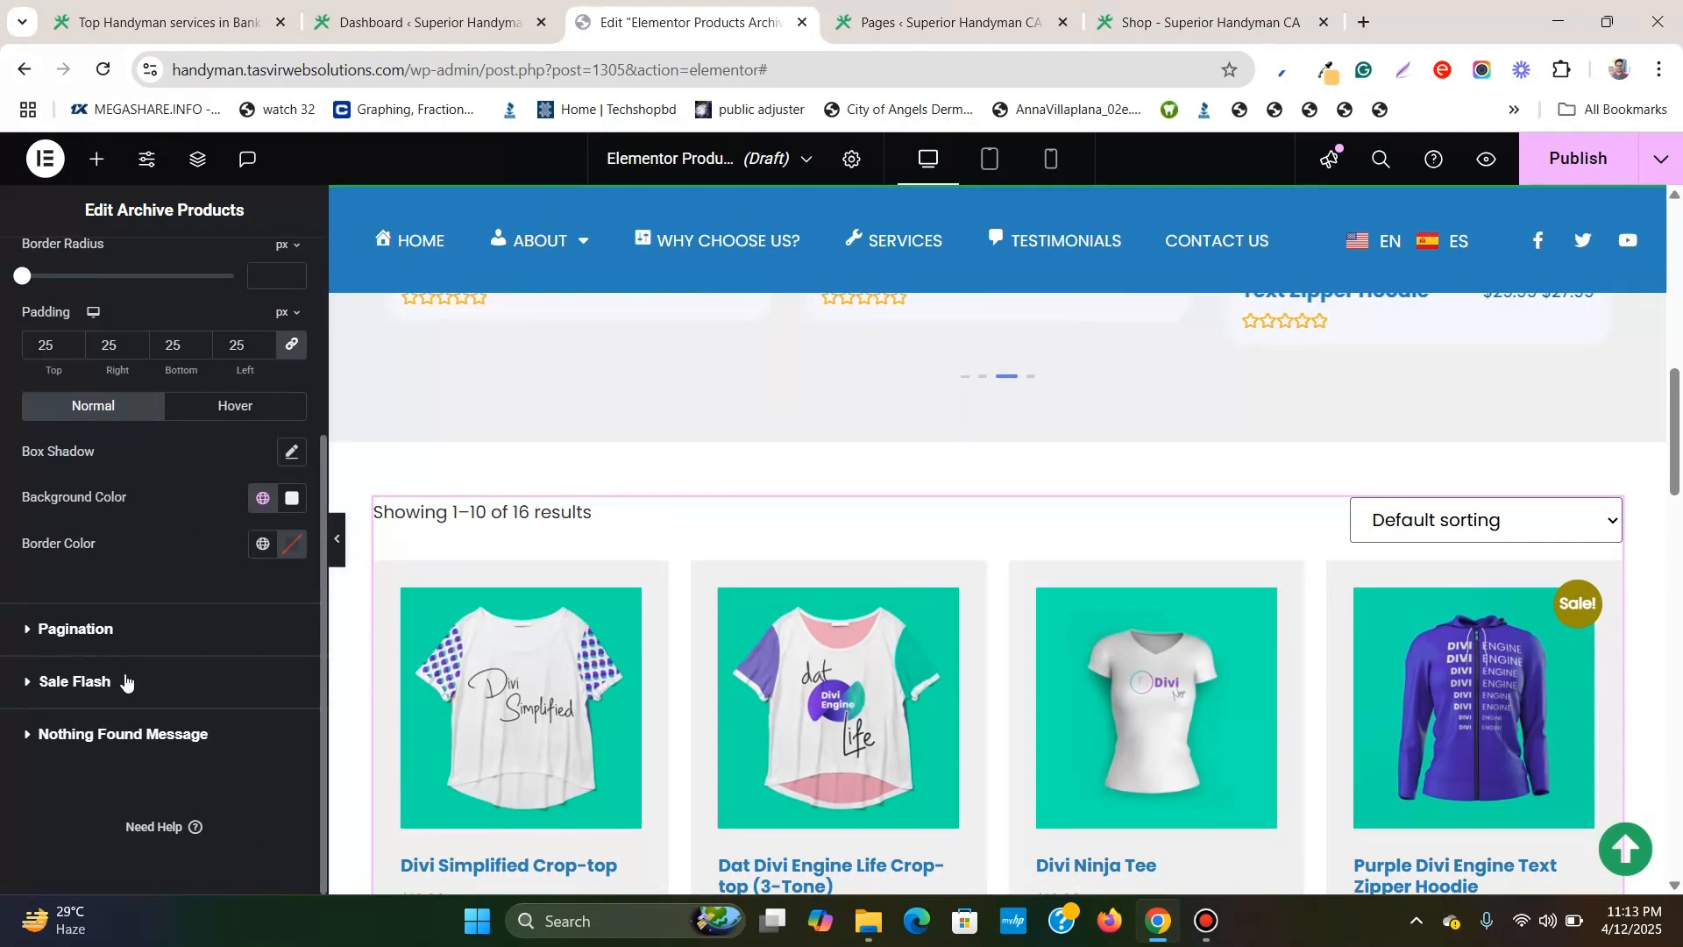
{"action": "scroll", "coordinate": [126, 613], "scroll_direction": "up", "scroll_amount": 3}
Set the archive product buttons' normal background to the global color Orange cta and their text color to white.
{"action": "left_click", "coordinate": [76, 344]}
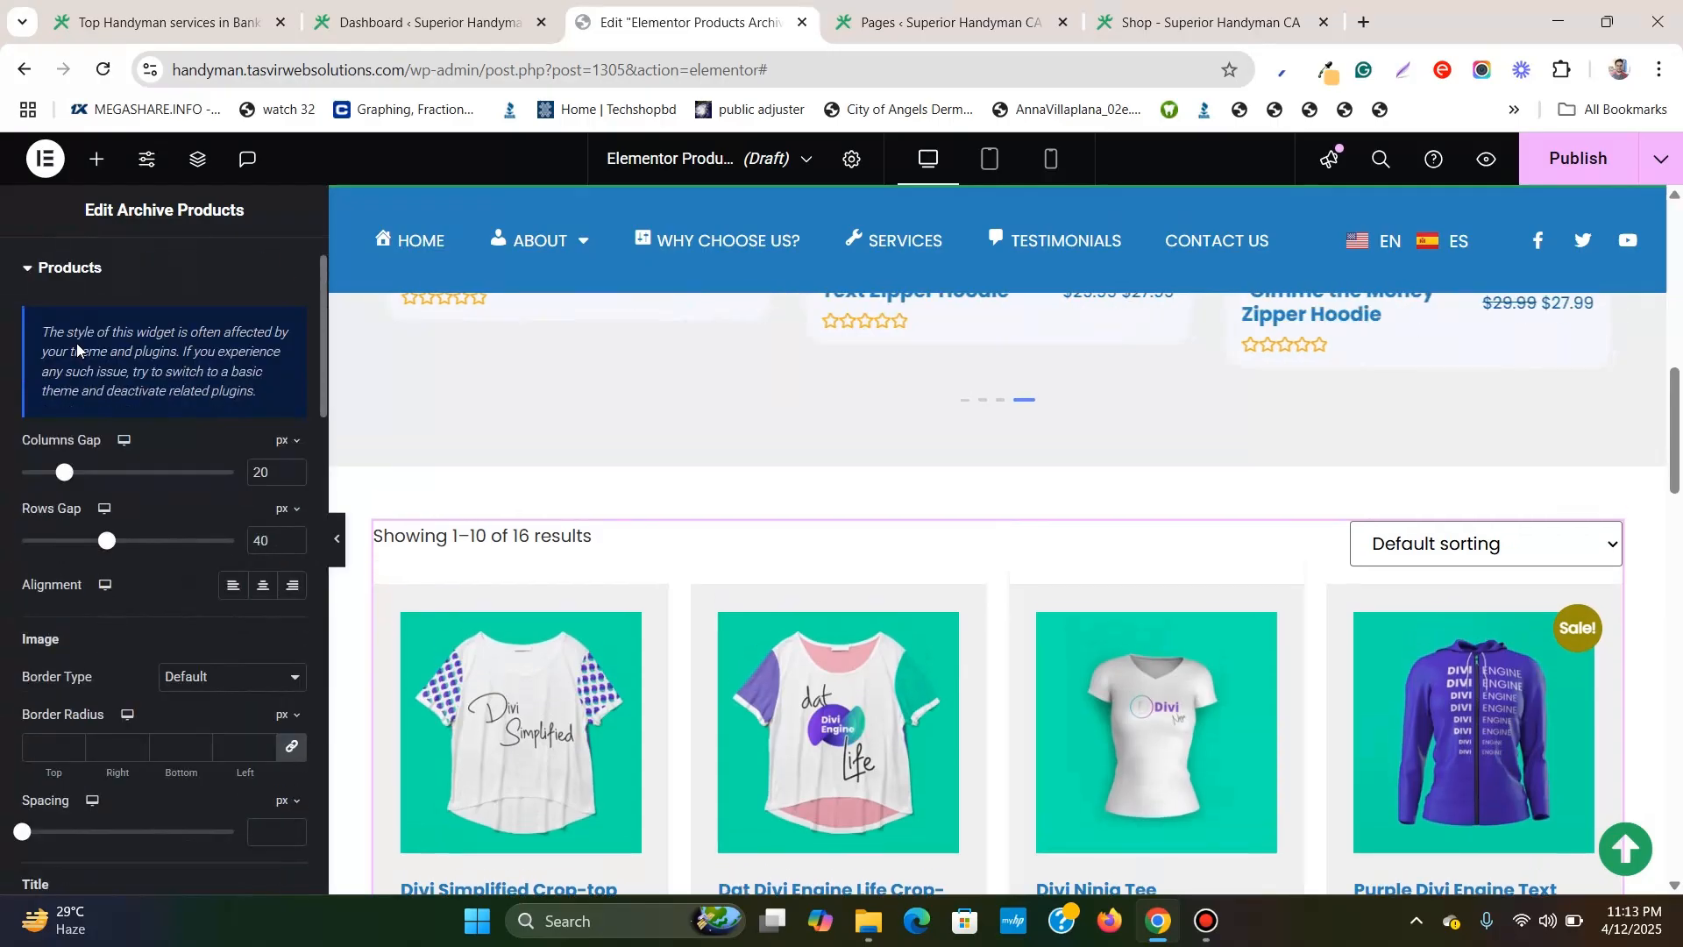
{"action": "scroll", "coordinate": [109, 461], "scroll_direction": "down", "scroll_amount": 2}
{"action": "scroll", "coordinate": [112, 459], "scroll_direction": "down", "scroll_amount": 1}
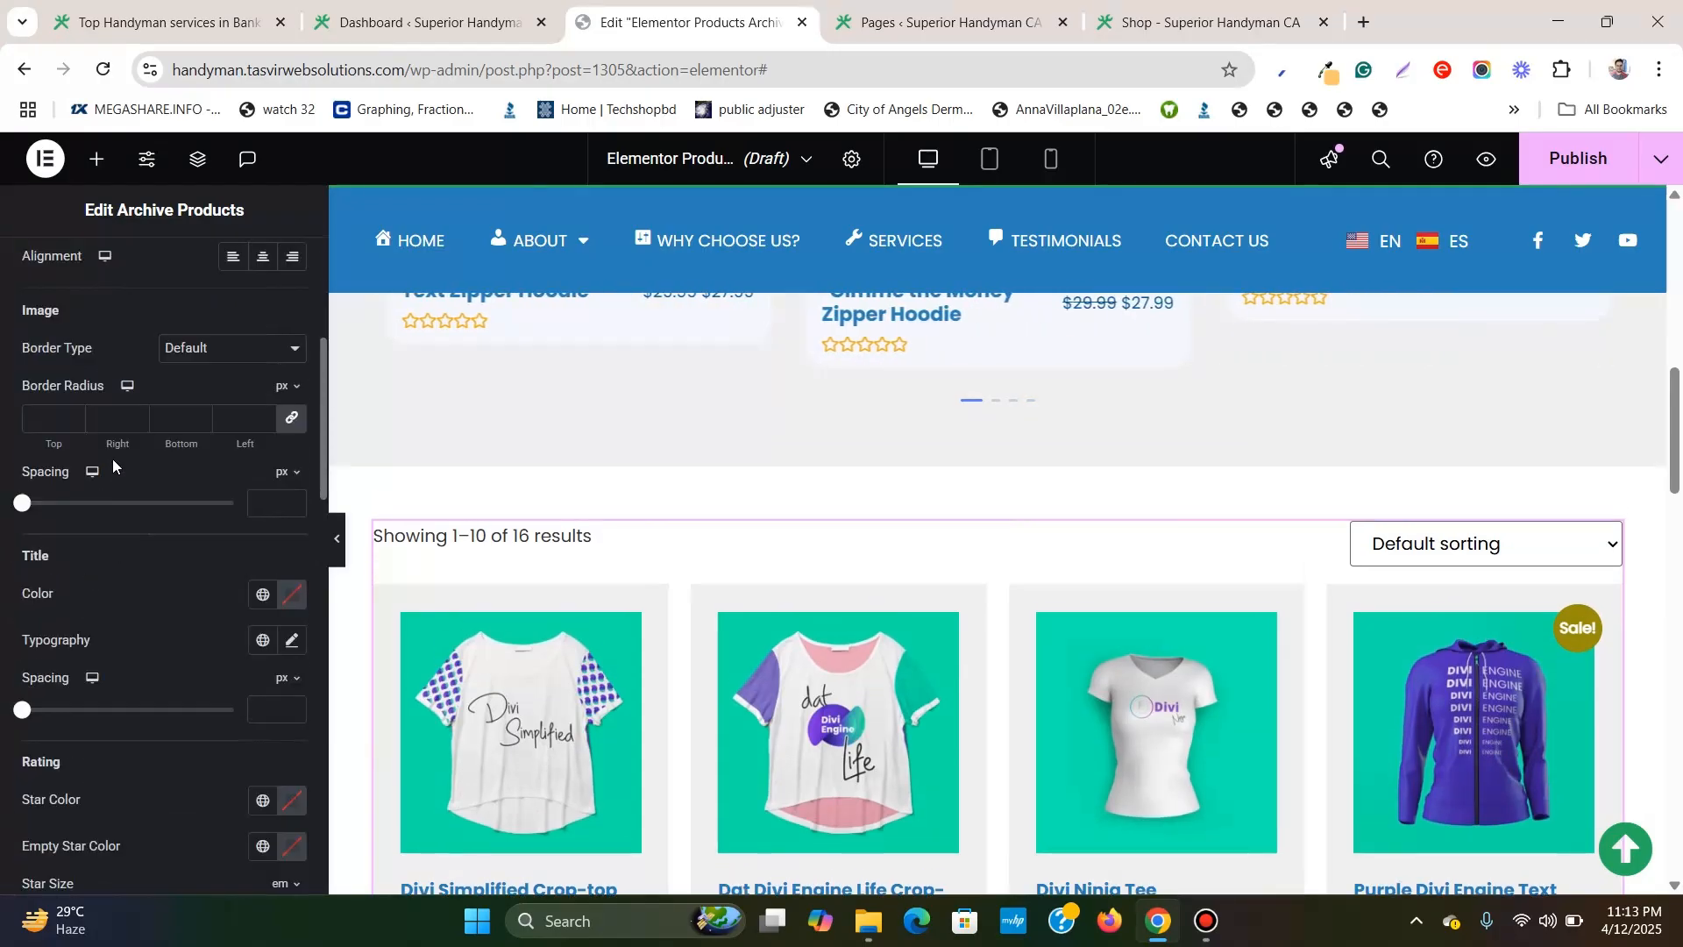
{"action": "scroll", "coordinate": [114, 458], "scroll_direction": "down", "scroll_amount": 2}
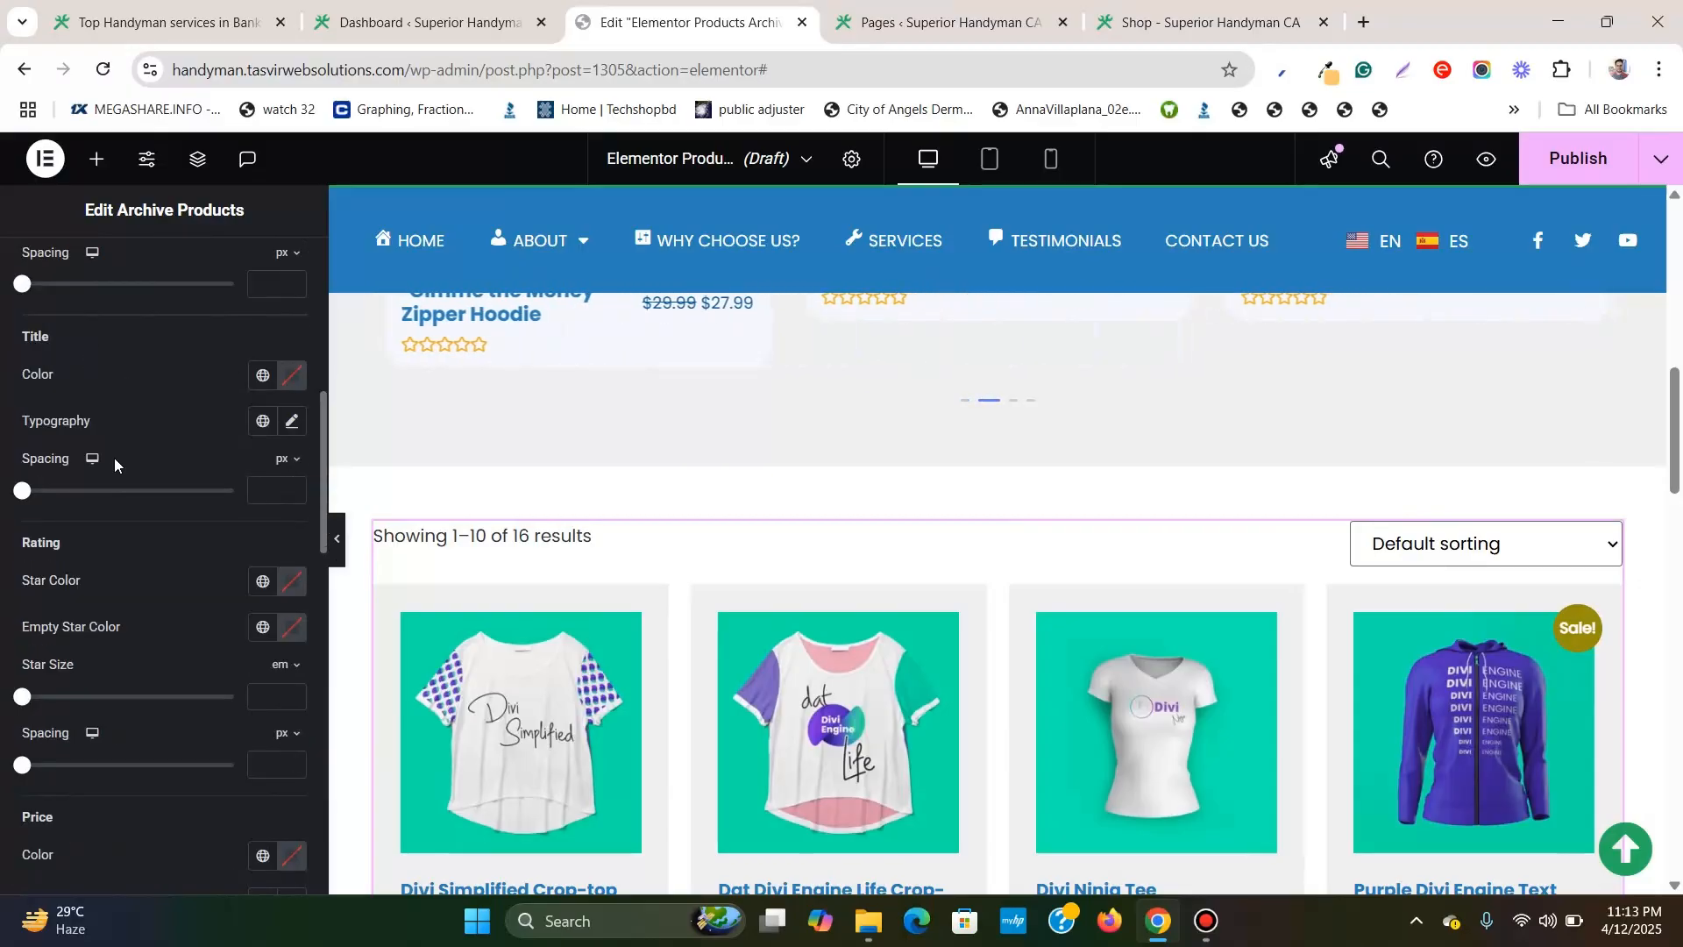
{"action": "scroll", "coordinate": [114, 458], "scroll_direction": "down", "scroll_amount": 2}
{"action": "scroll", "coordinate": [114, 458], "scroll_direction": "down", "scroll_amount": 3}
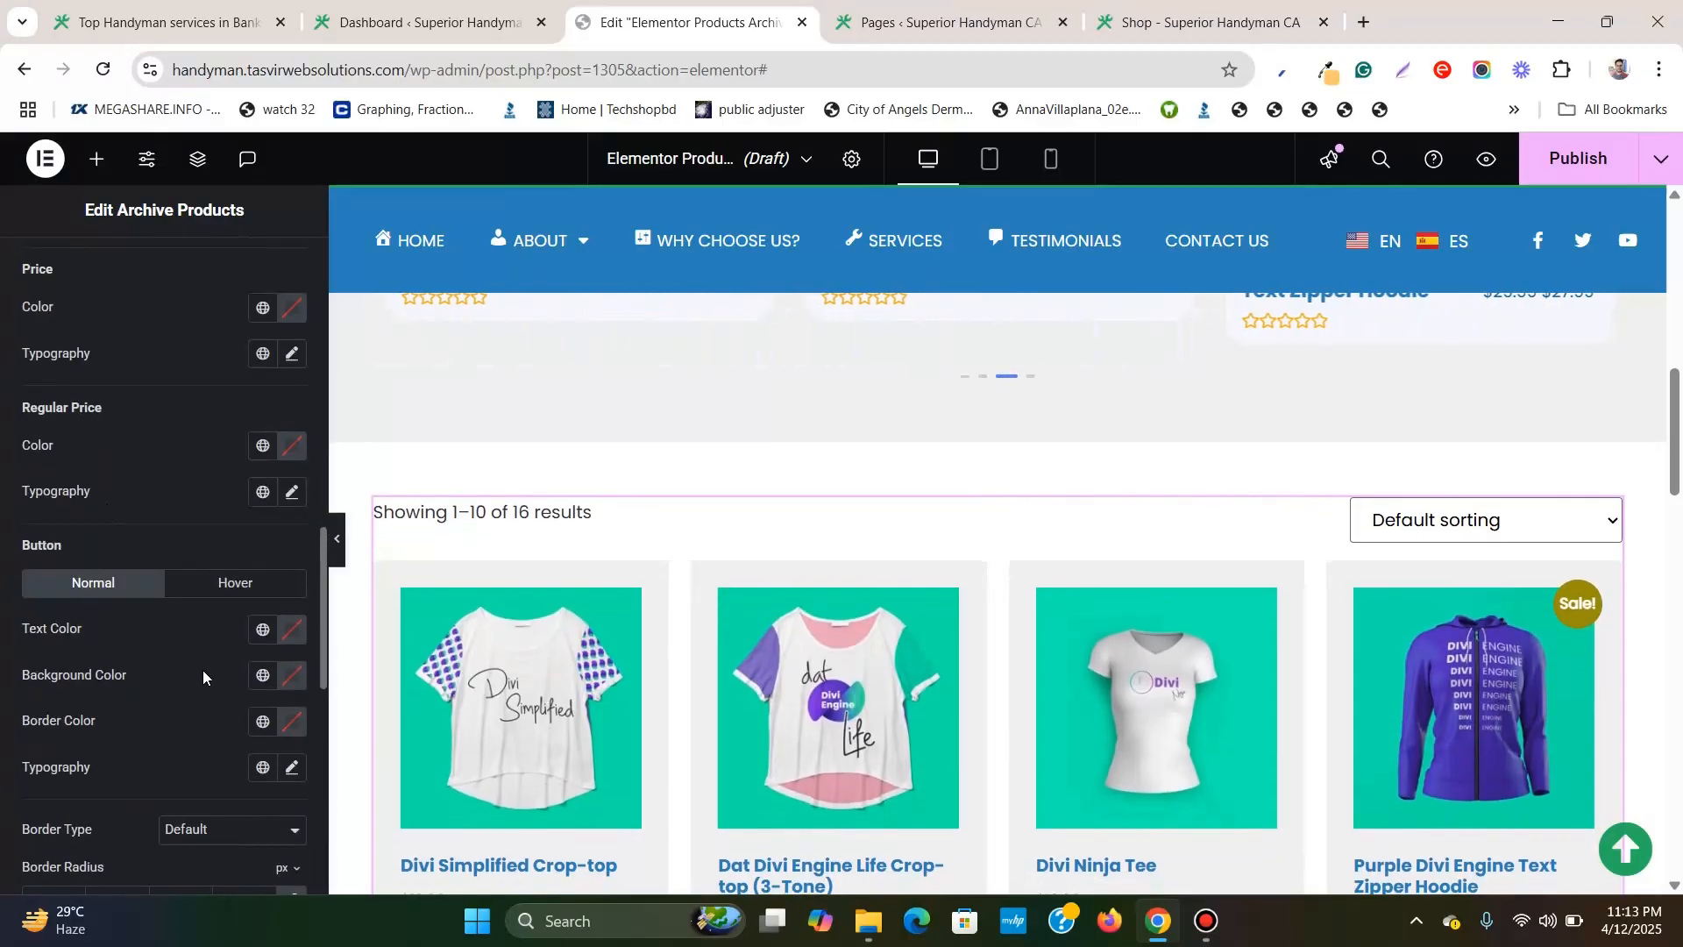
{"action": "left_click", "coordinate": [262, 675]}
{"action": "left_click", "coordinate": [113, 638]}
{"action": "scroll", "coordinate": [500, 608], "scroll_direction": "down", "scroll_amount": 3}
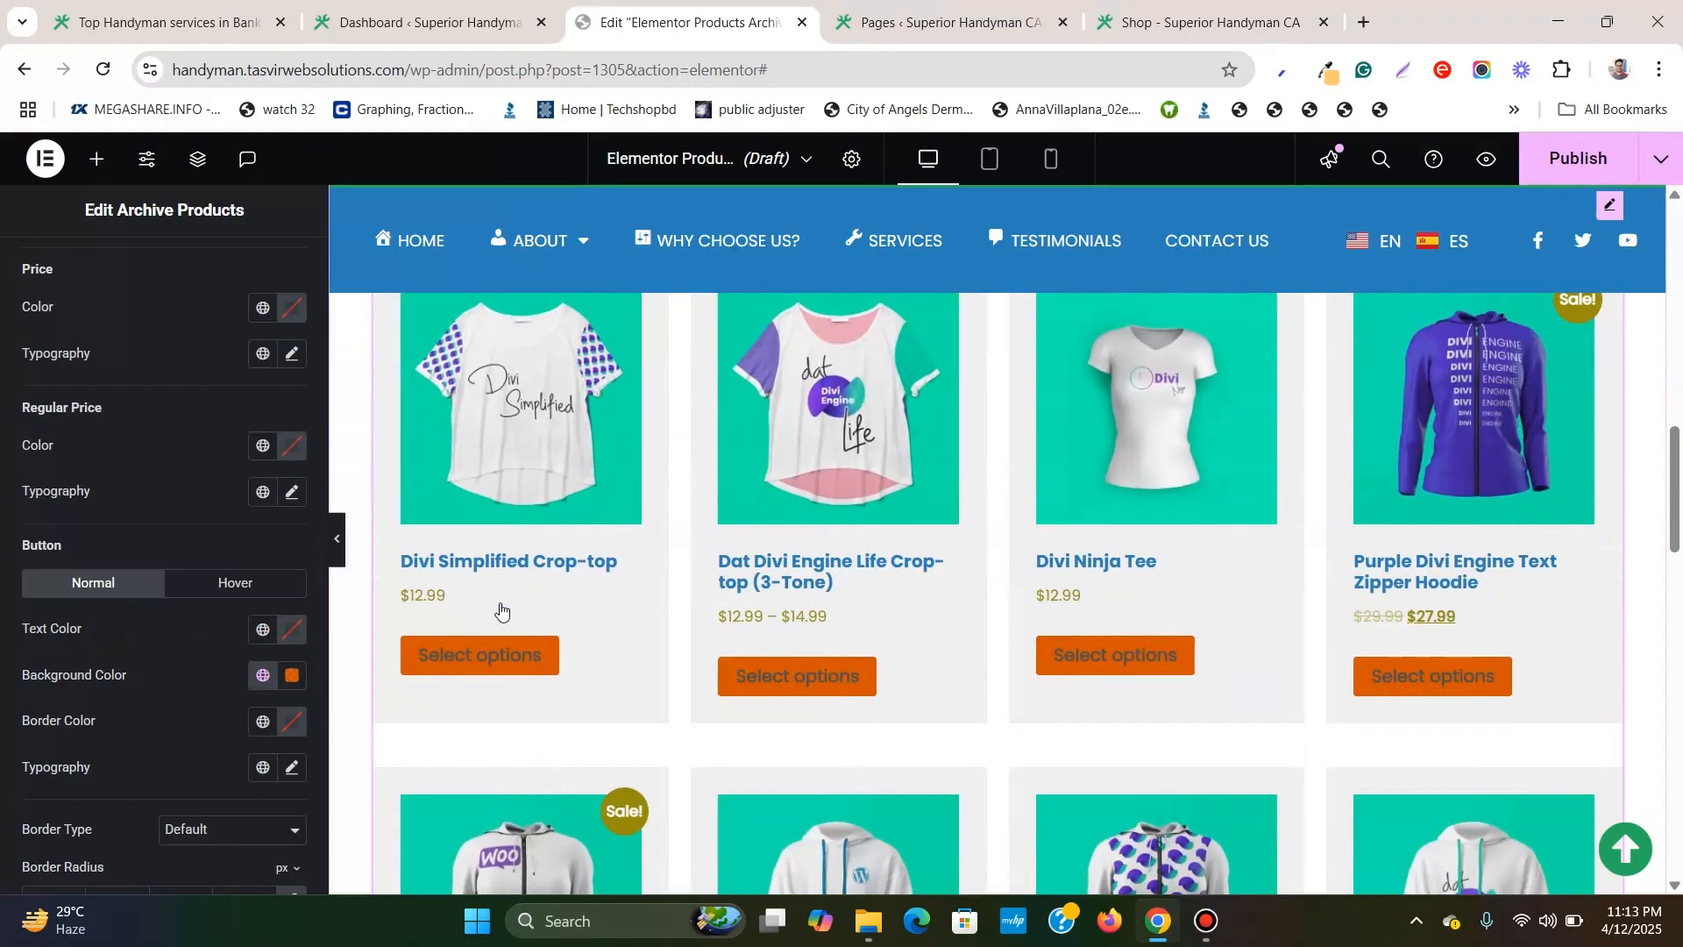
{"action": "left_click", "coordinate": [262, 629]}
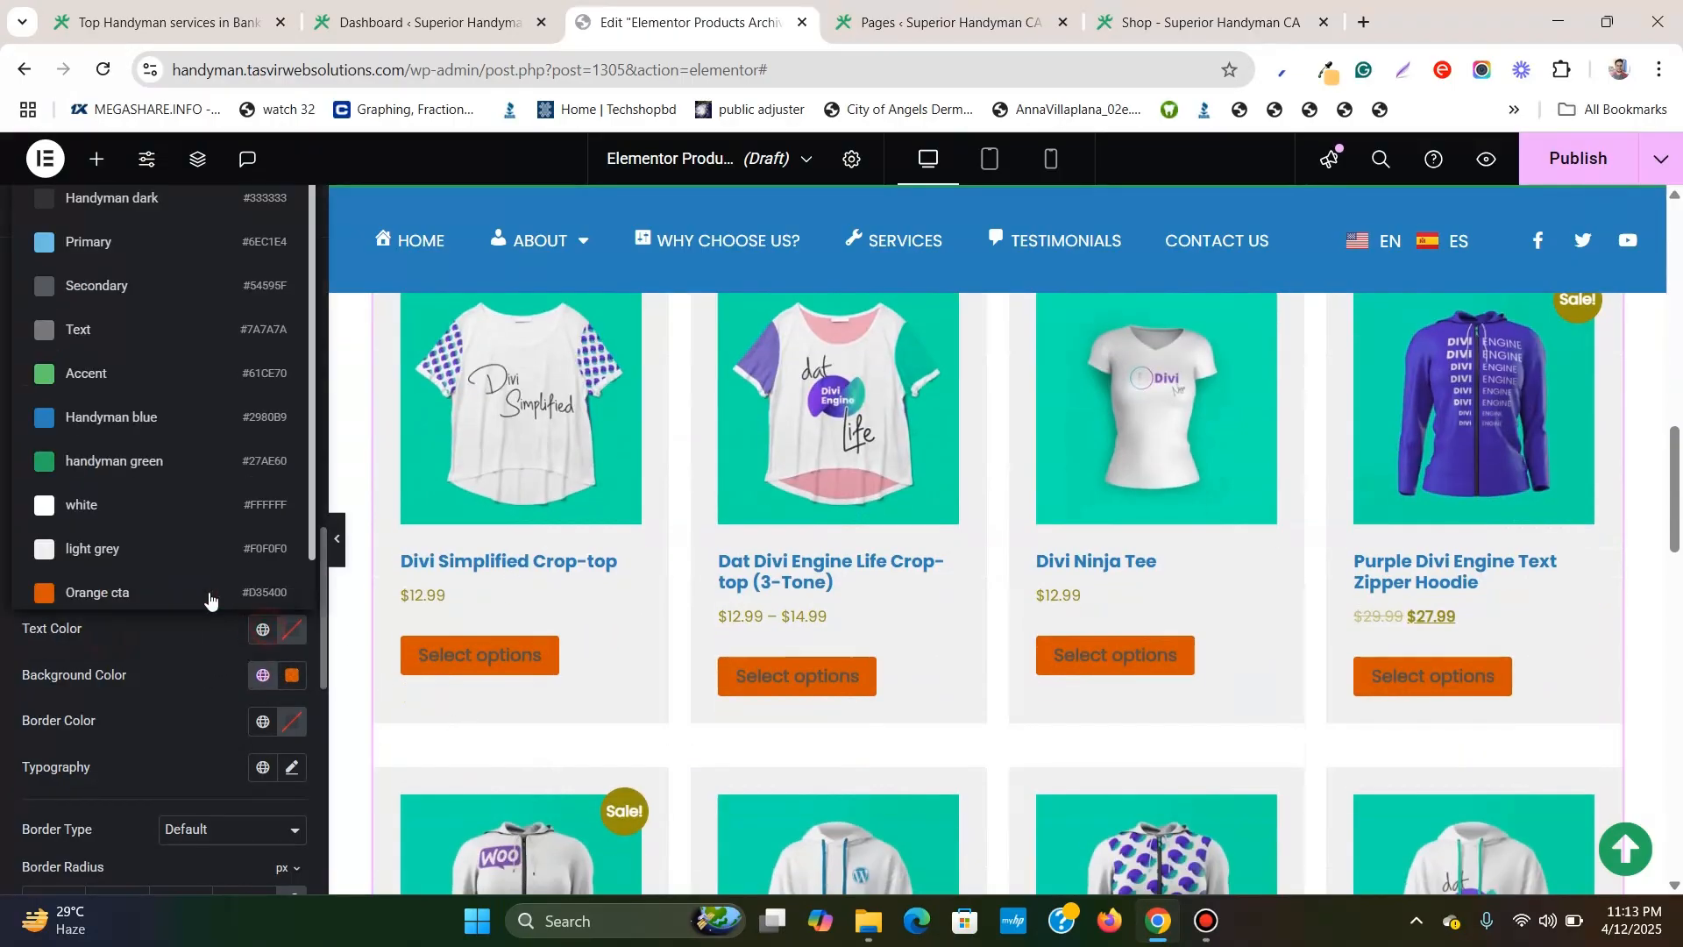
{"action": "left_click", "coordinate": [186, 522]}
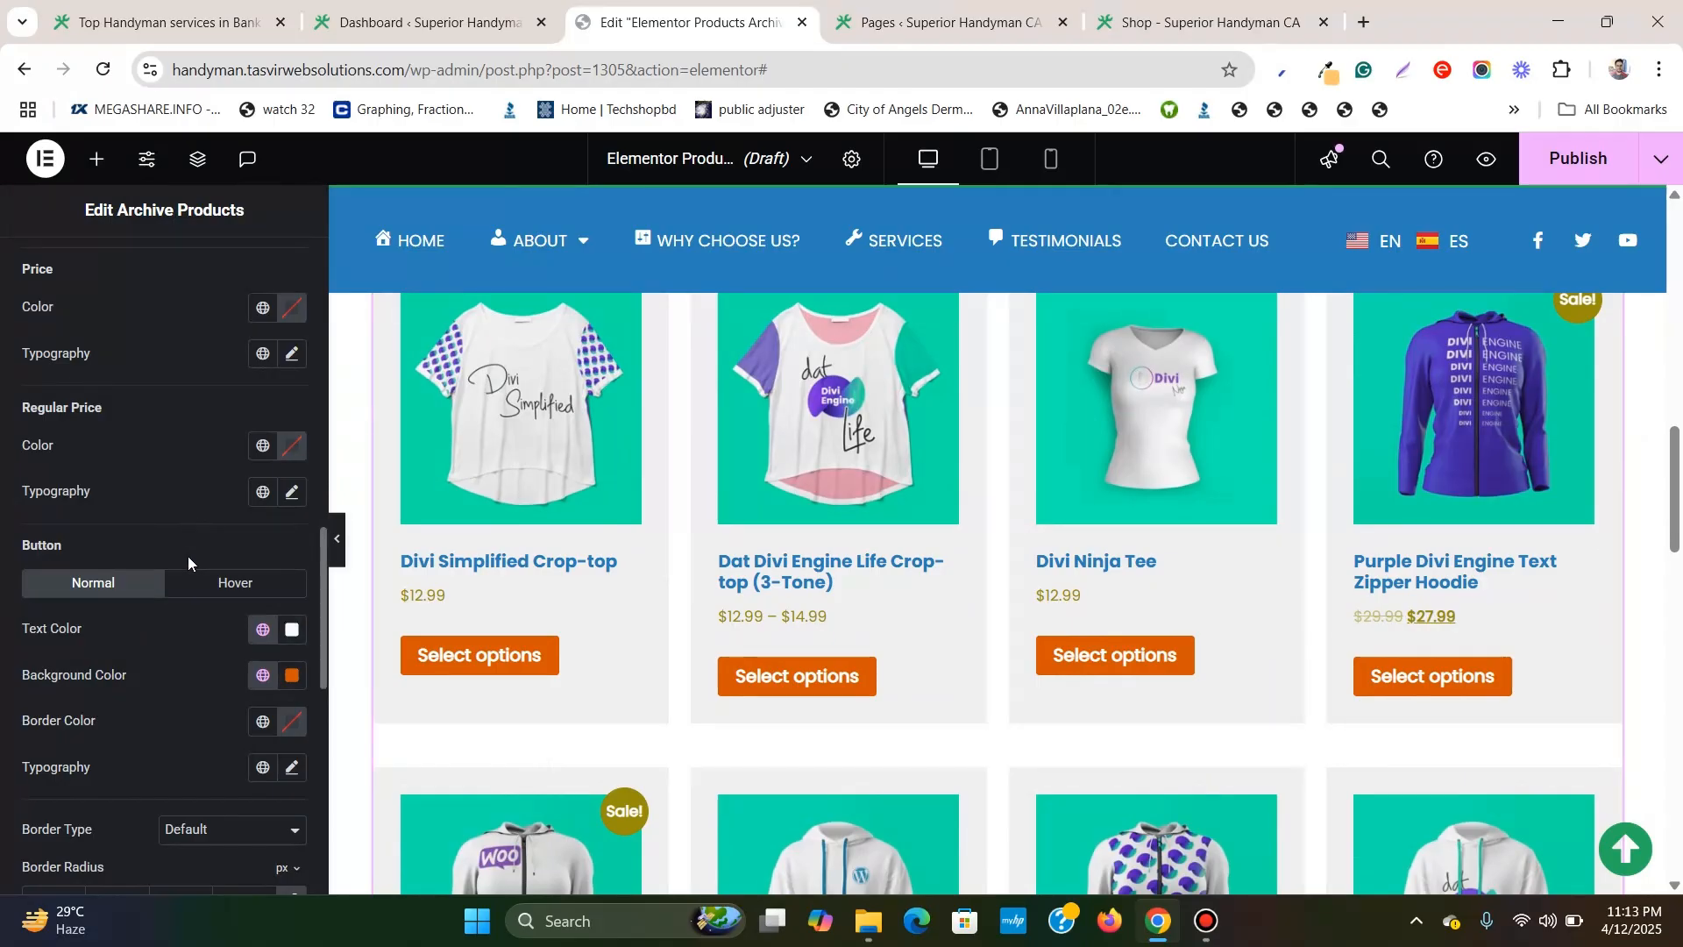
Set the hover background color of the archive product buttons to the global color handyman green.
{"action": "left_click", "coordinate": [224, 581]}
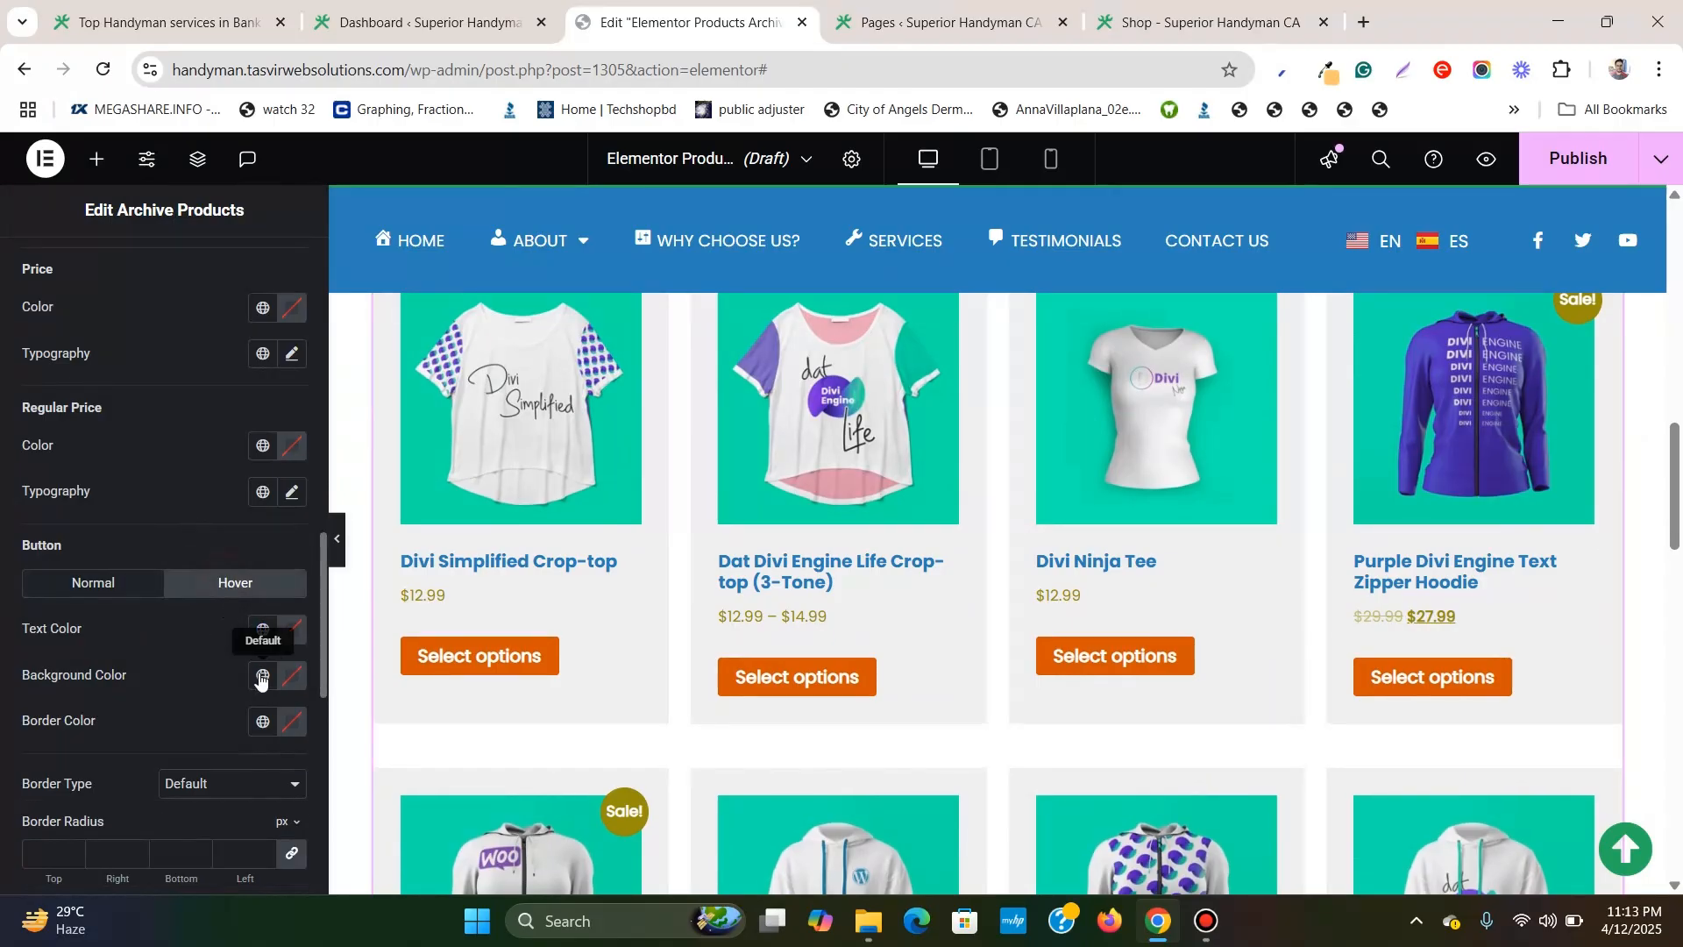
{"action": "left_click", "coordinate": [260, 675]}
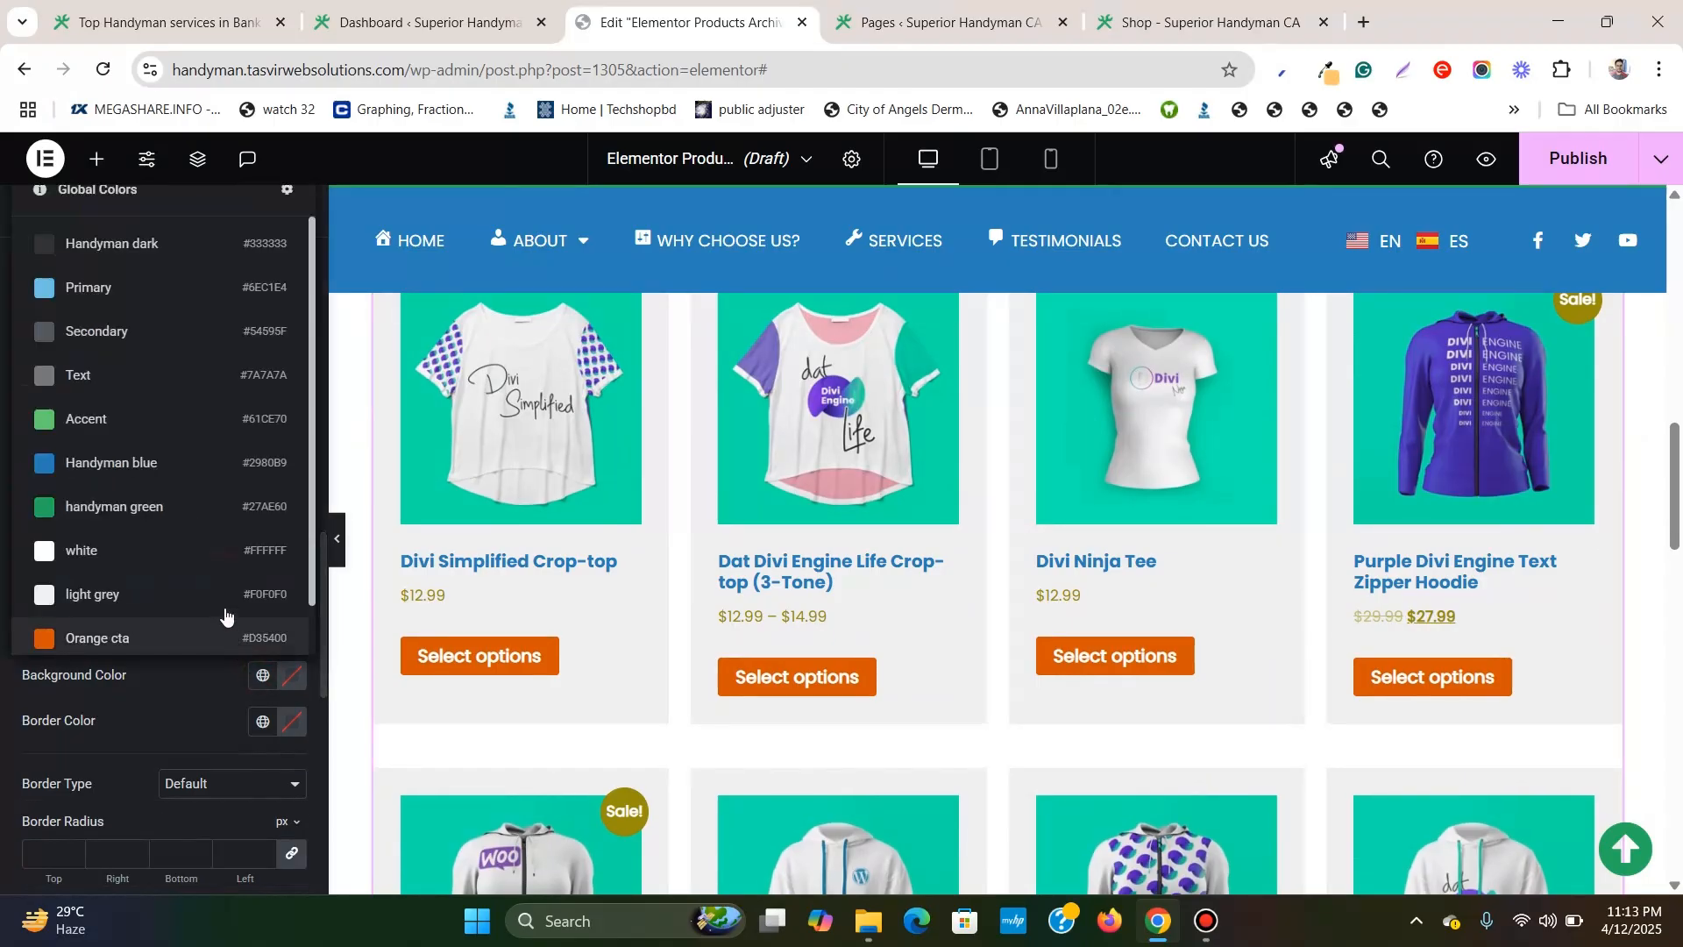
{"action": "left_click", "coordinate": [197, 505]}
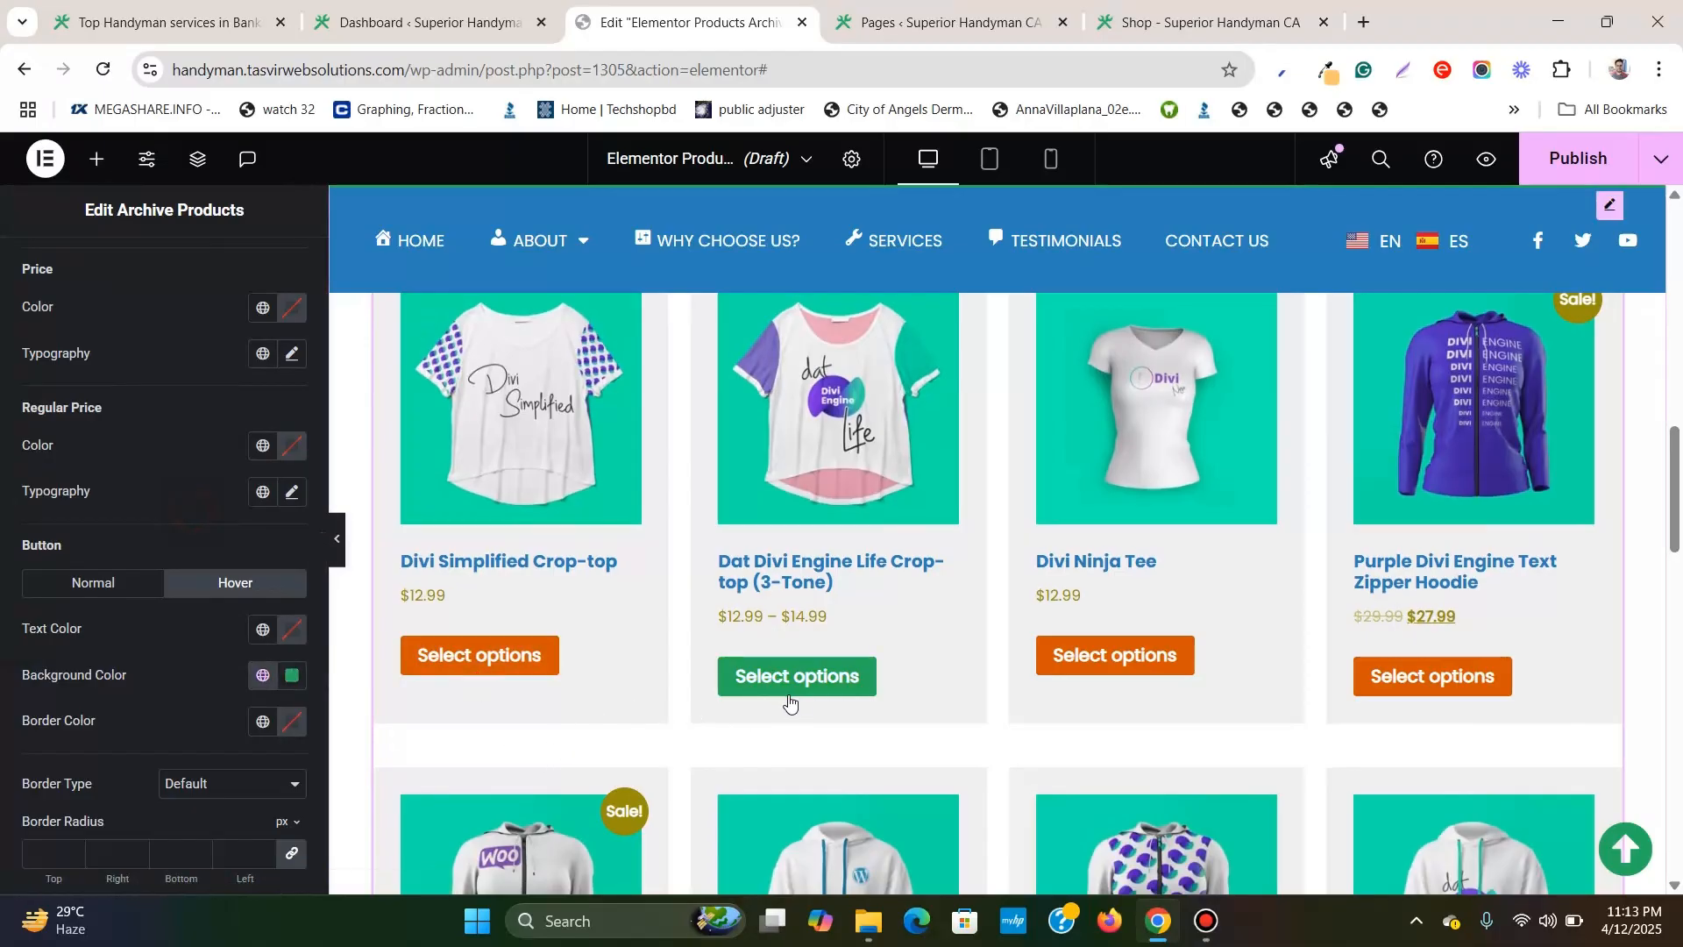
Set the price color of the archive products to the global color Handyman dark.
{"action": "scroll", "coordinate": [166, 405], "scroll_direction": "up", "scroll_amount": 8}
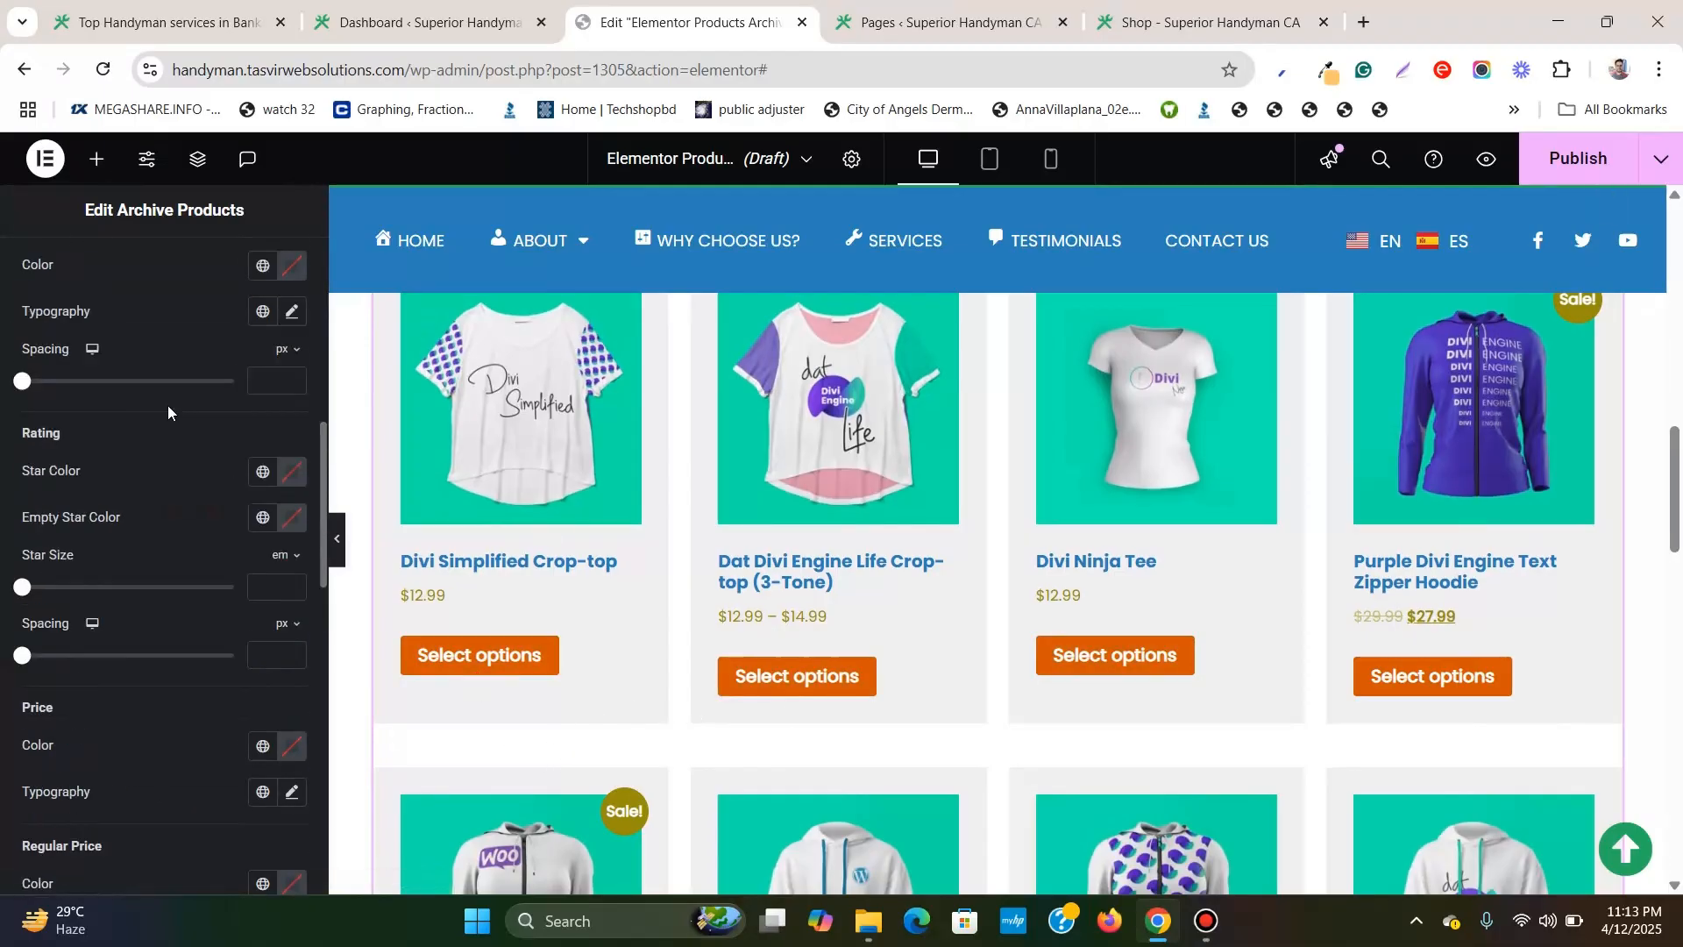
{"action": "scroll", "coordinate": [166, 403], "scroll_direction": "up", "scroll_amount": 3}
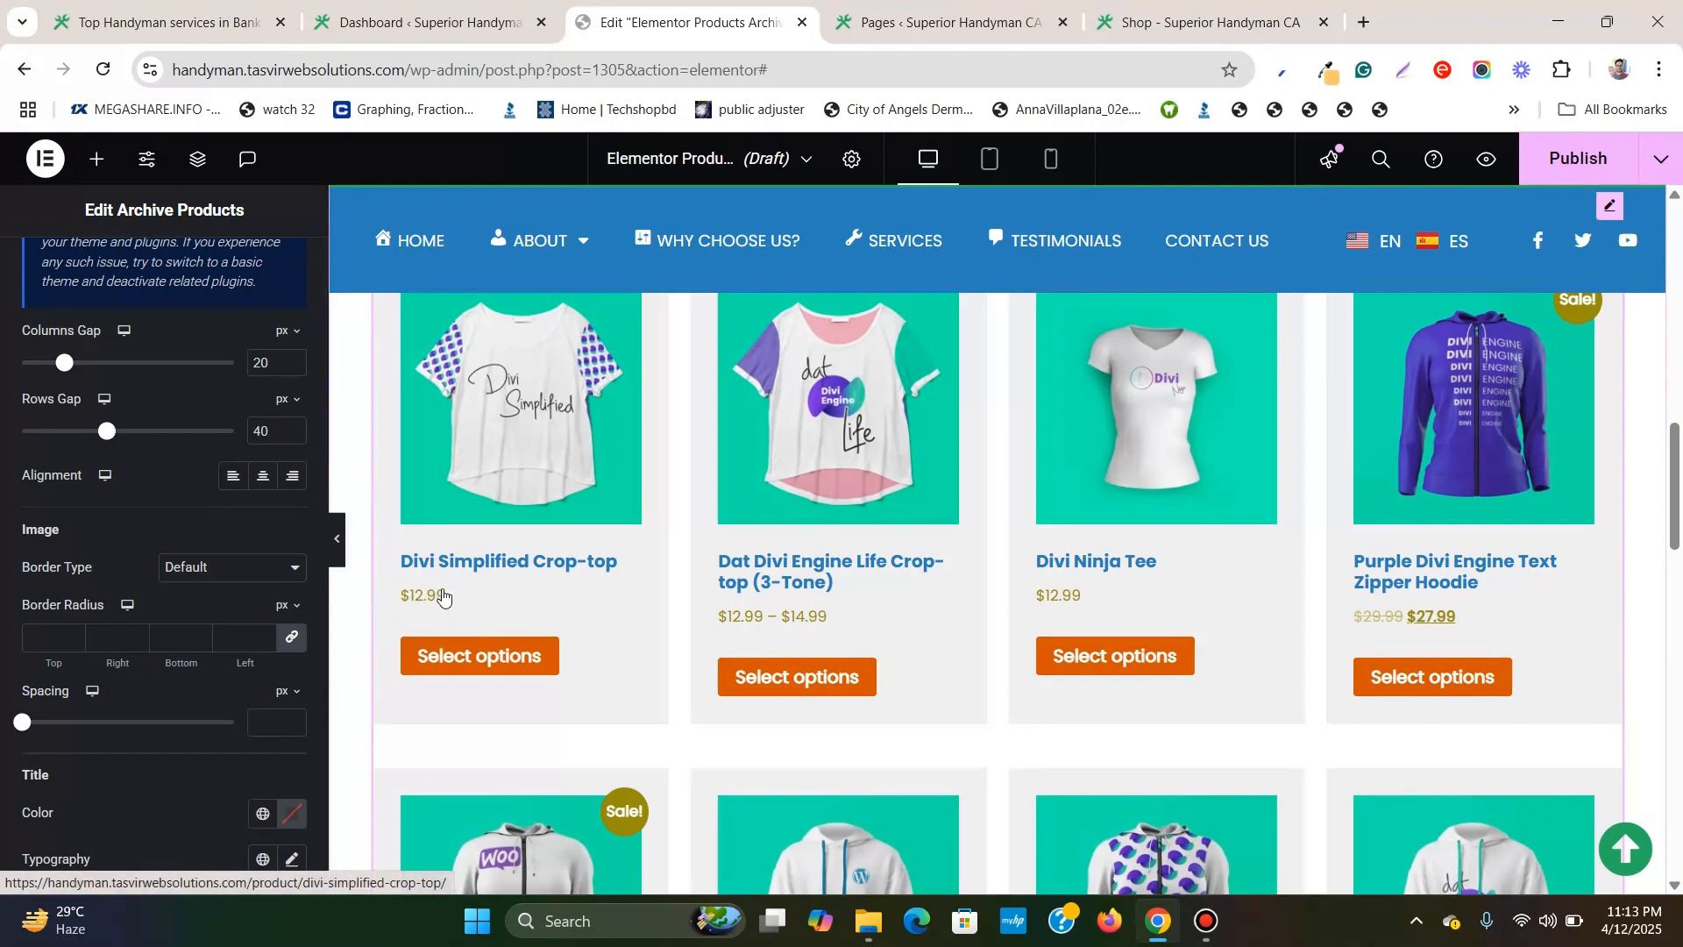
{"action": "scroll", "coordinate": [108, 485], "scroll_direction": "up", "scroll_amount": 2}
{"action": "scroll", "coordinate": [108, 484], "scroll_direction": "down", "scroll_amount": 7}
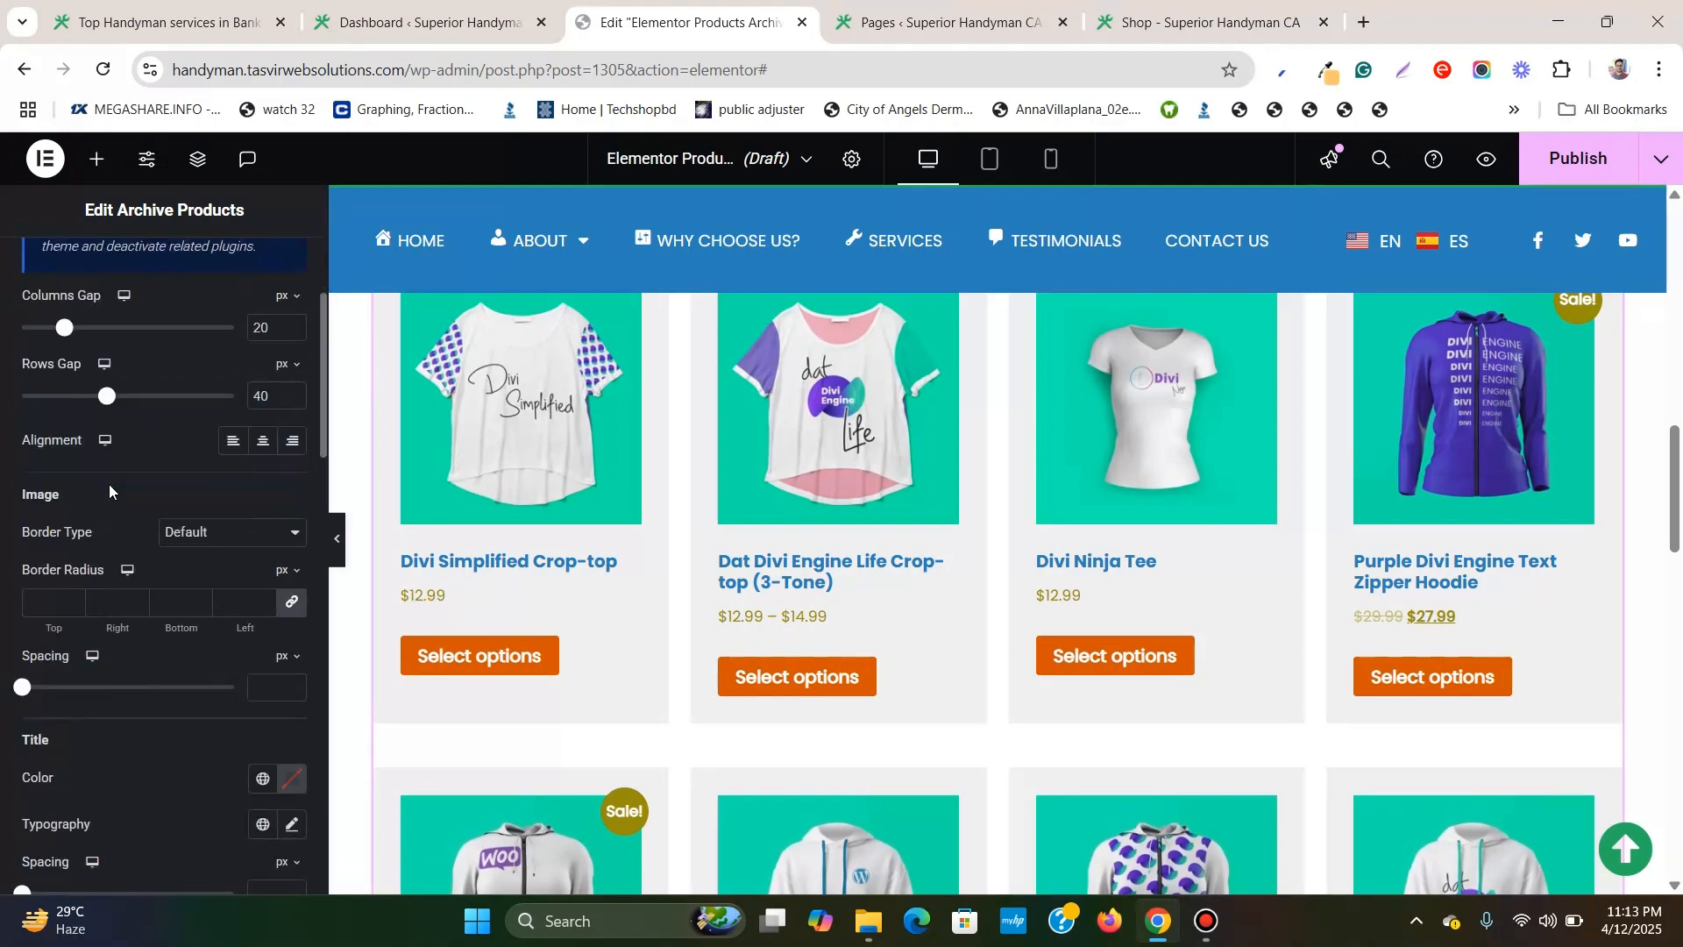
{"action": "scroll", "coordinate": [109, 483], "scroll_direction": "up", "scroll_amount": 1}
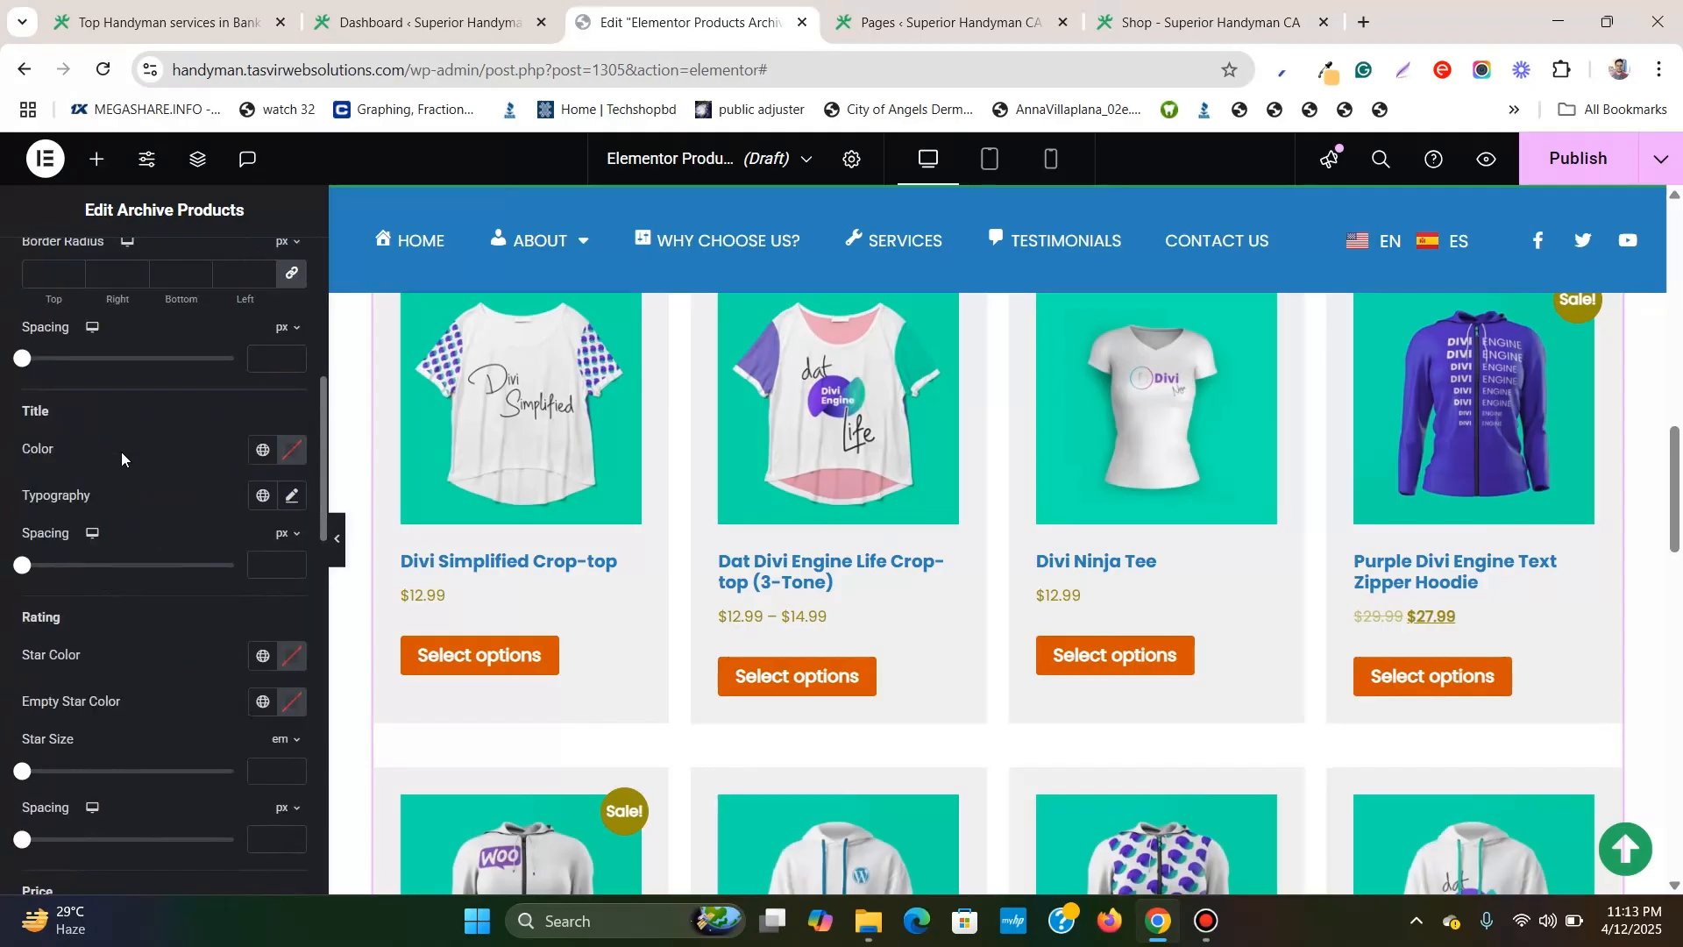
{"action": "scroll", "coordinate": [121, 450], "scroll_direction": "down", "scroll_amount": 2}
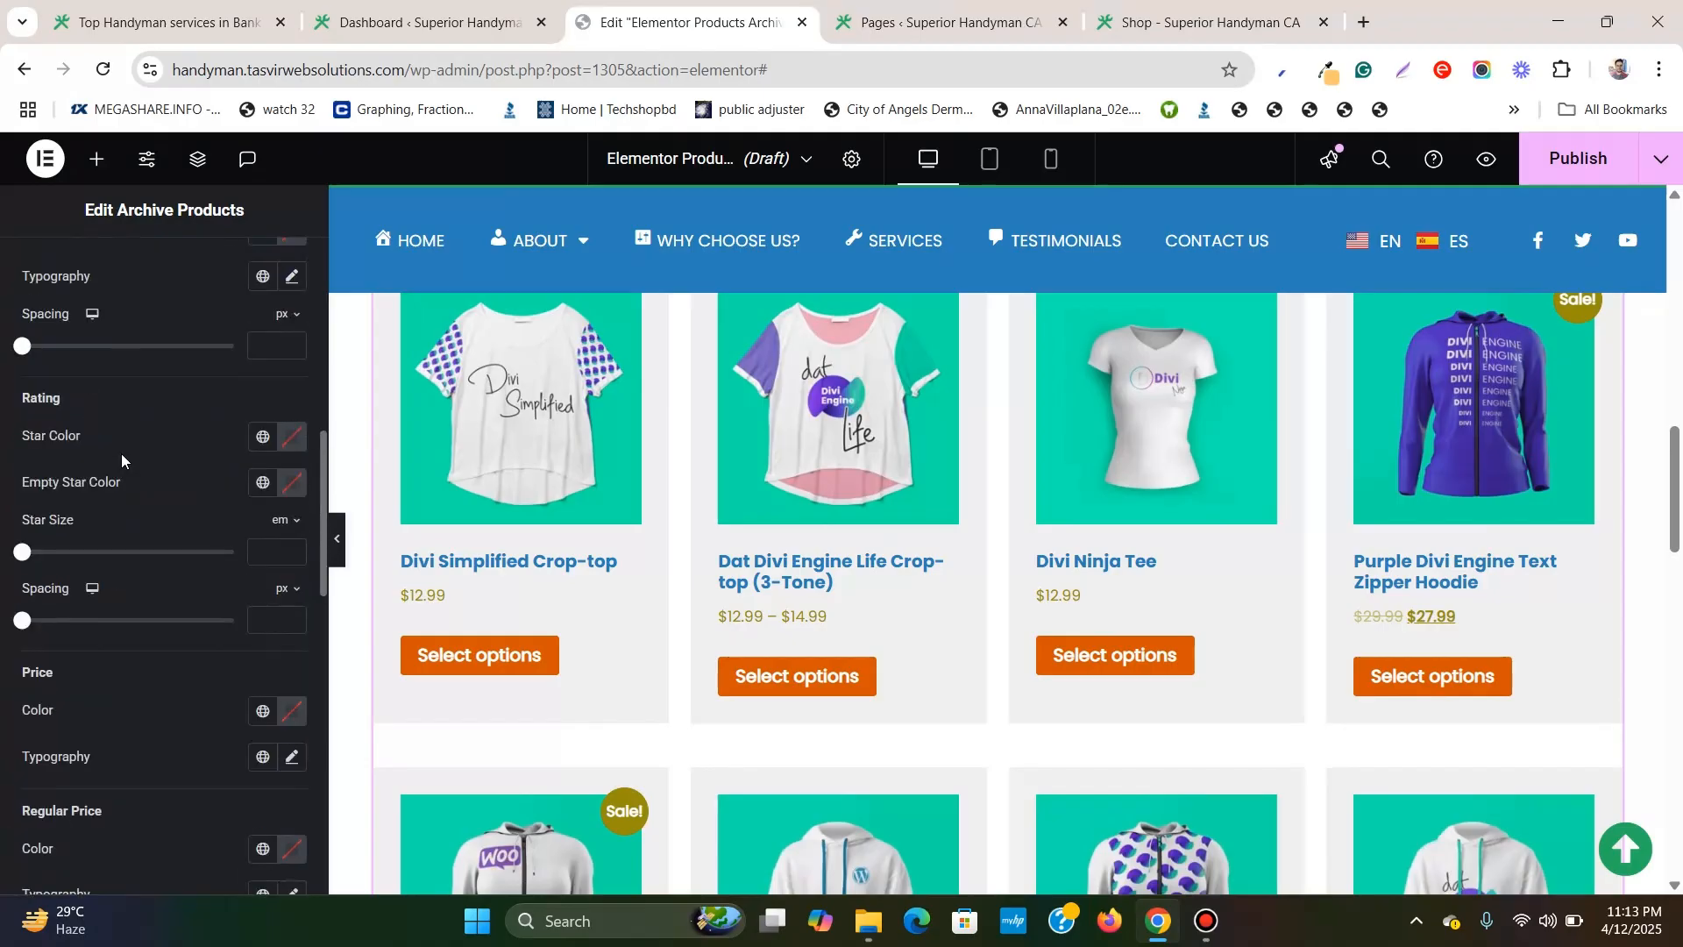
{"action": "left_click", "coordinate": [263, 711]}
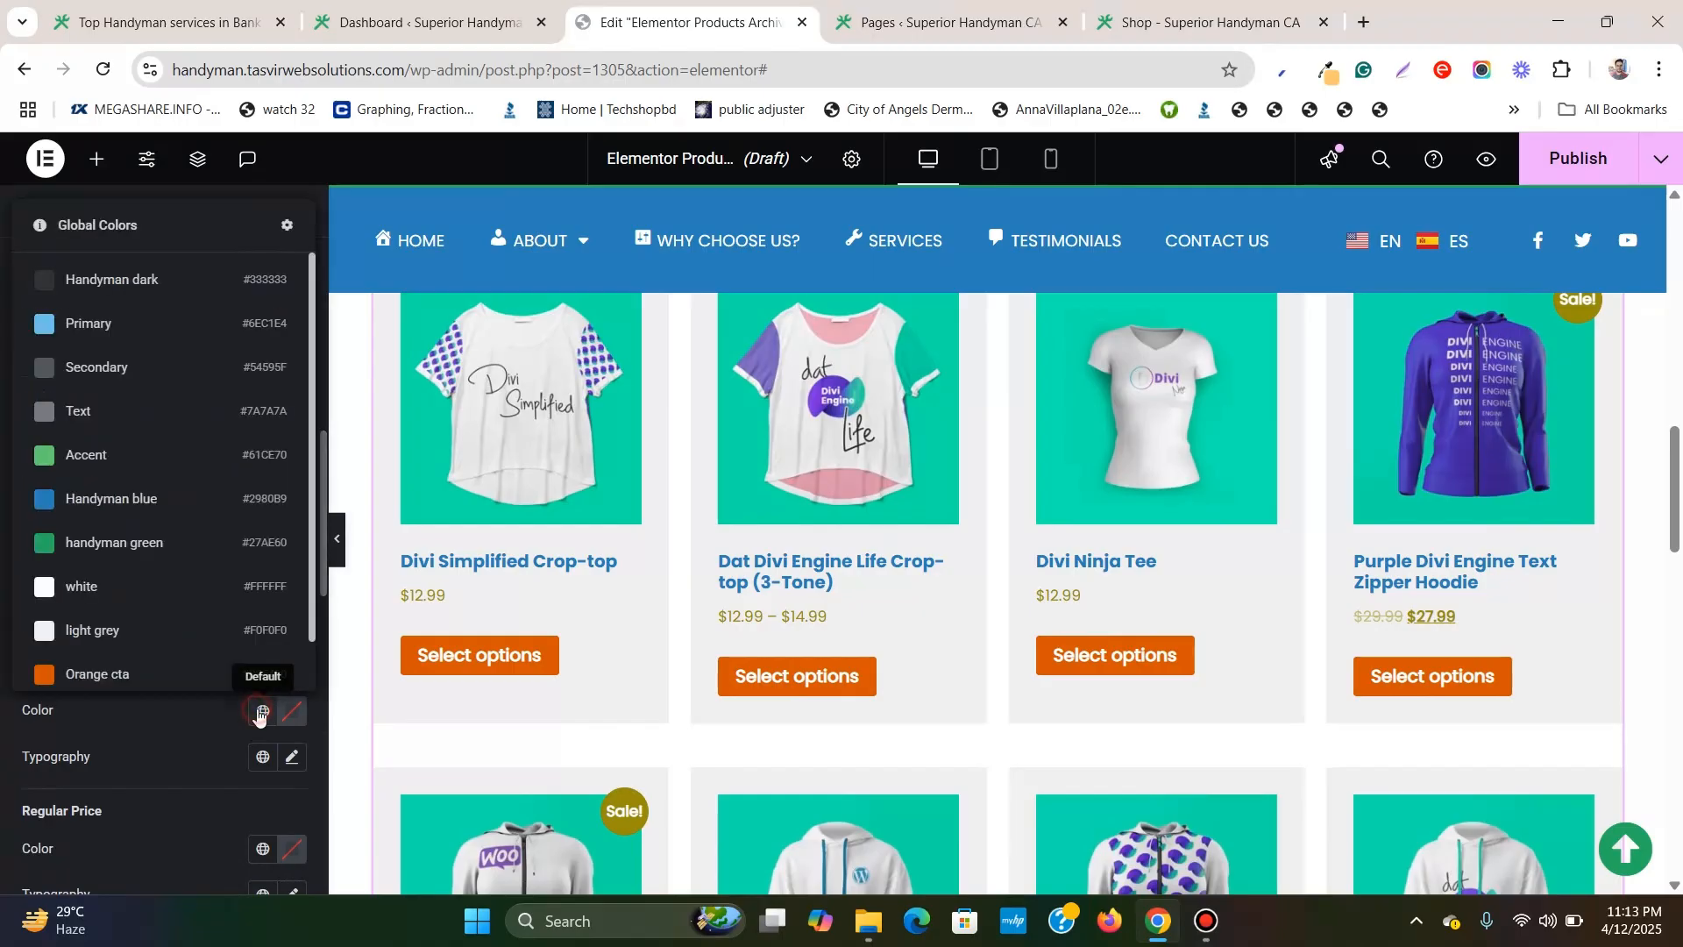
{"action": "left_click", "coordinate": [151, 282]}
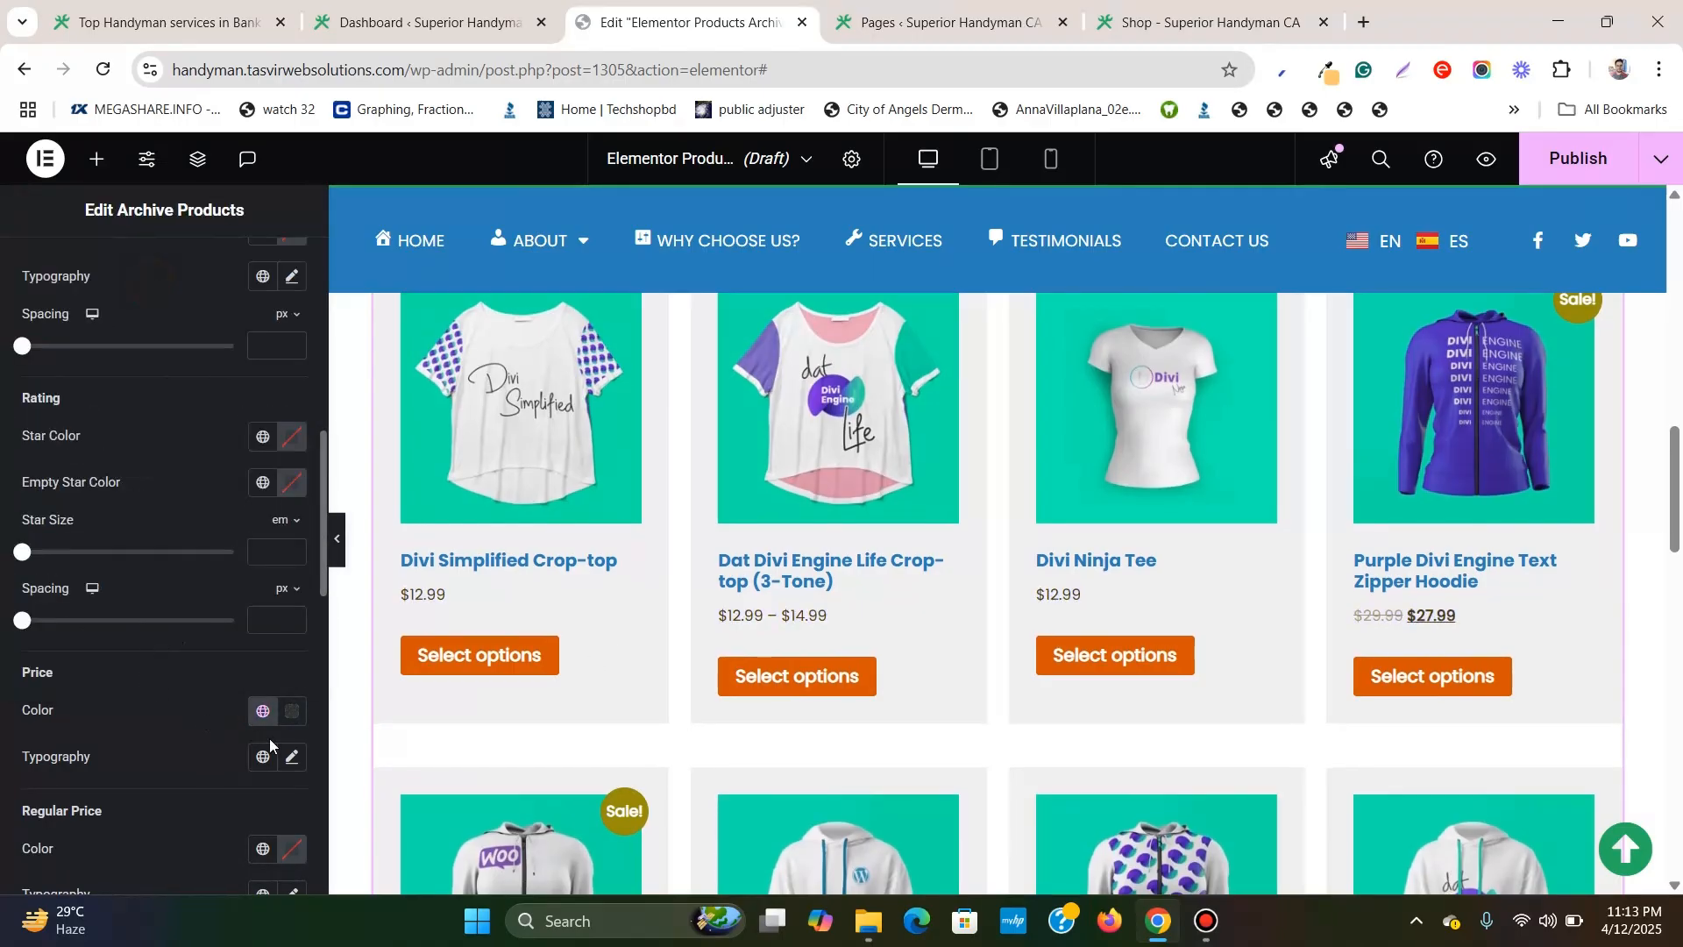
Set the font weight of the archive product prices to Bold and review the product grid.
{"action": "left_click", "coordinate": [295, 759]}
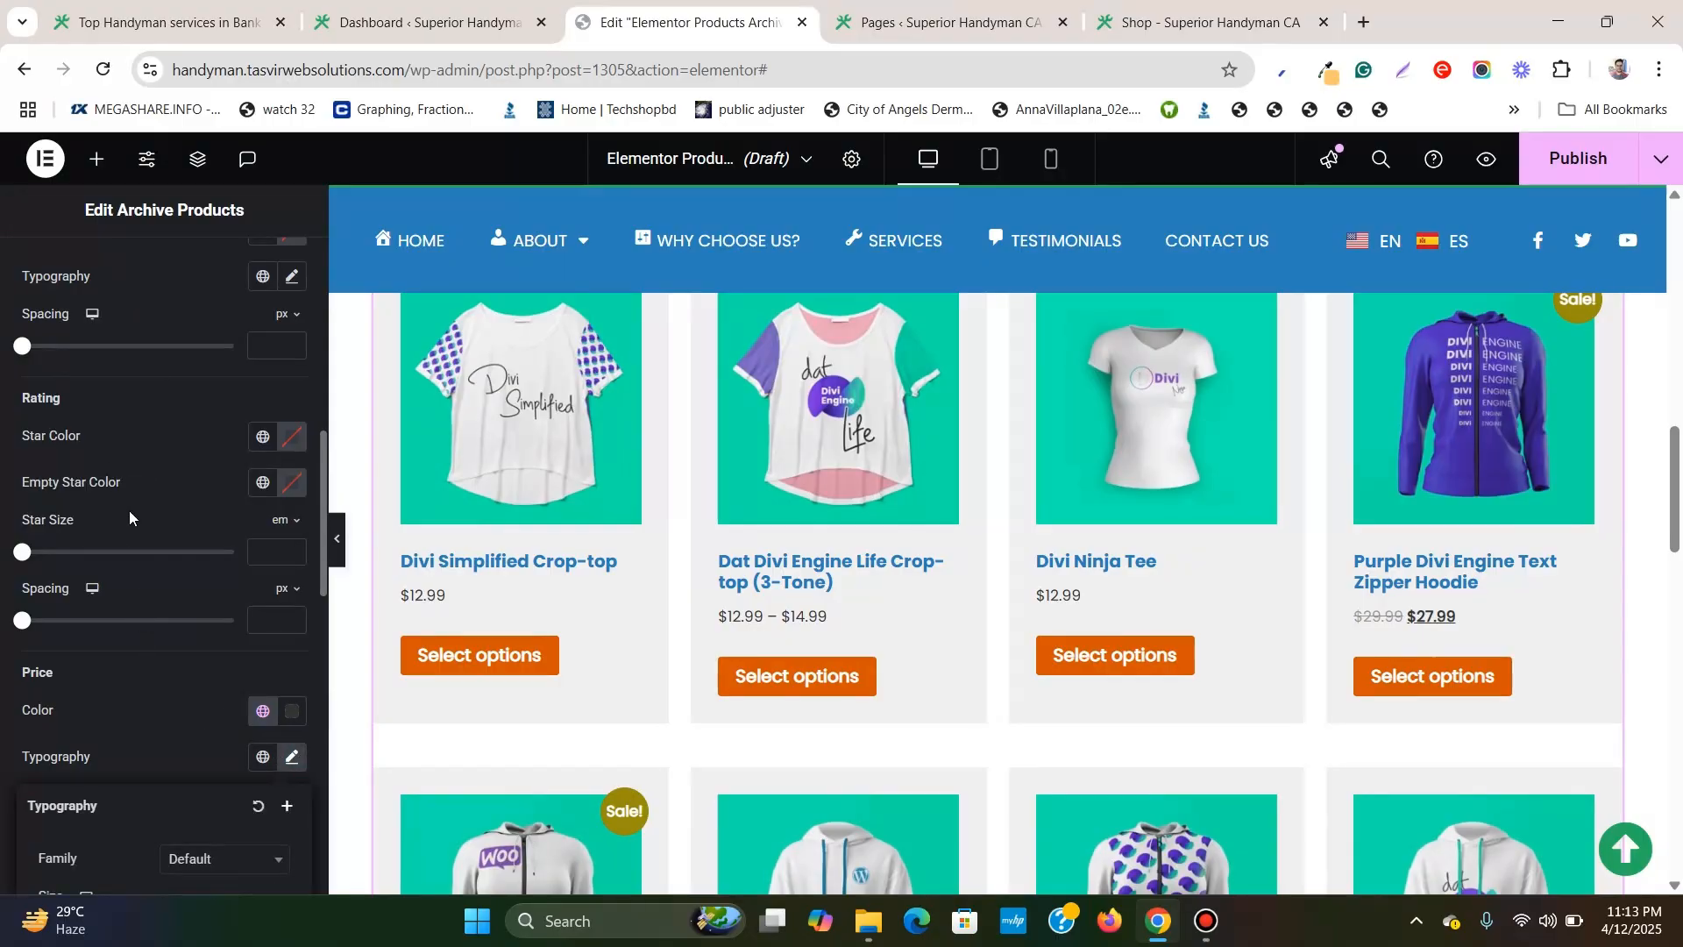
{"action": "scroll", "coordinate": [145, 534], "scroll_direction": "down", "scroll_amount": 1}
{"action": "scroll", "coordinate": [175, 789], "scroll_direction": "down", "scroll_amount": 1}
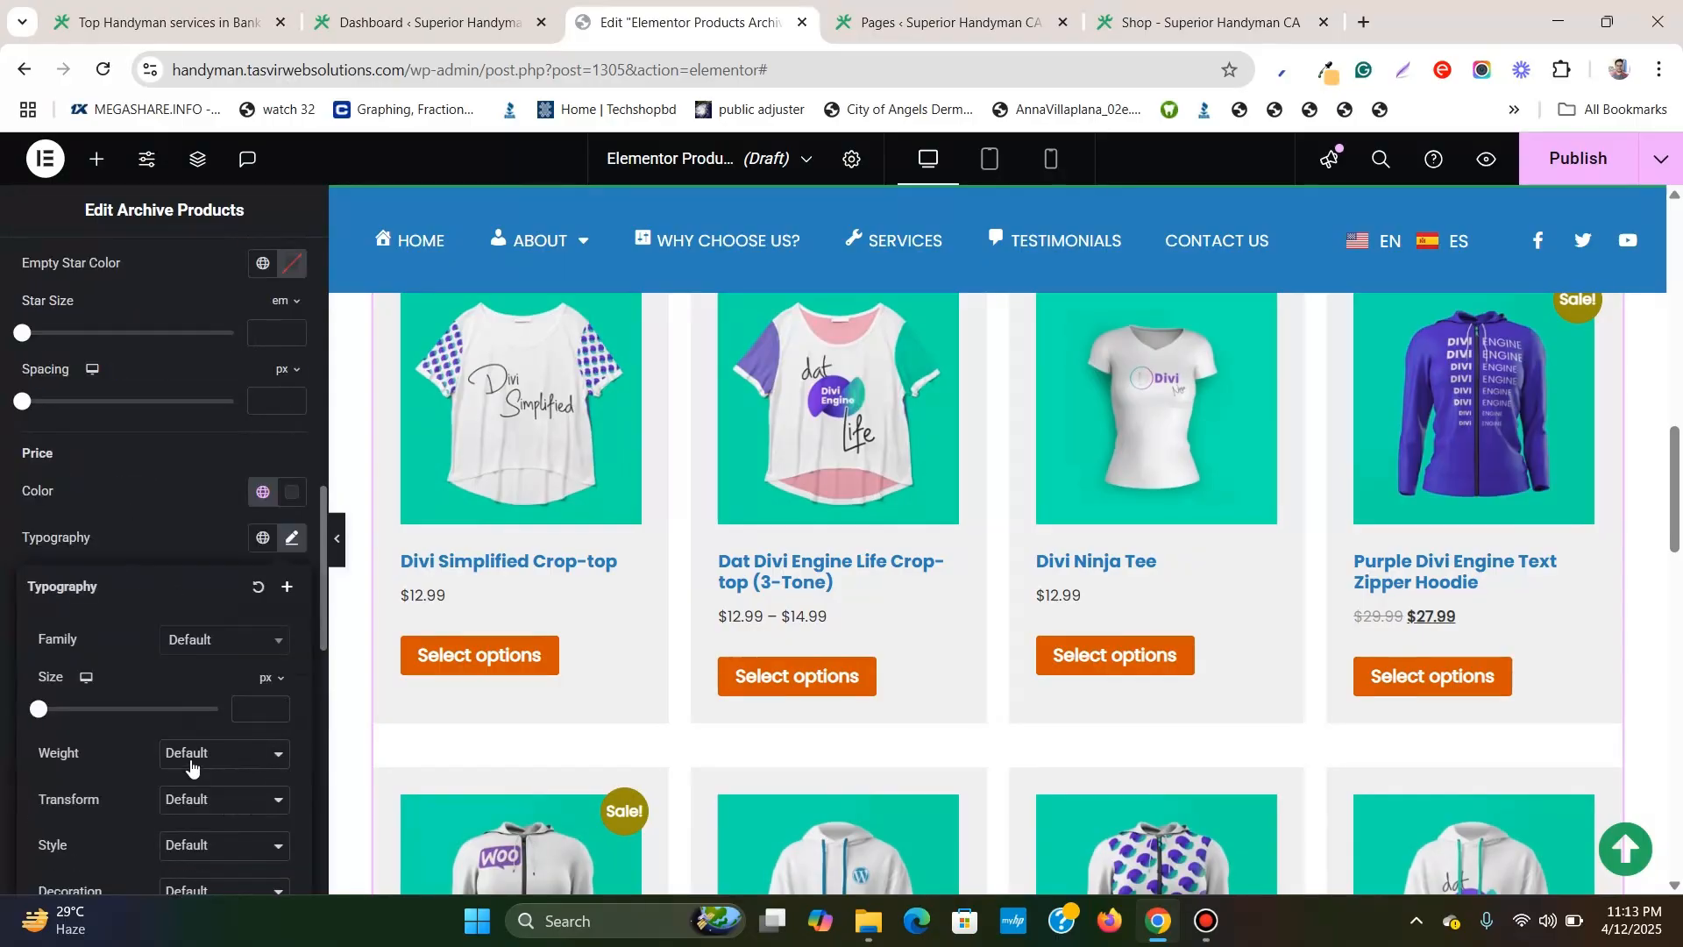
{"action": "left_click", "coordinate": [191, 759]}
{"action": "left_click", "coordinate": [206, 726]}
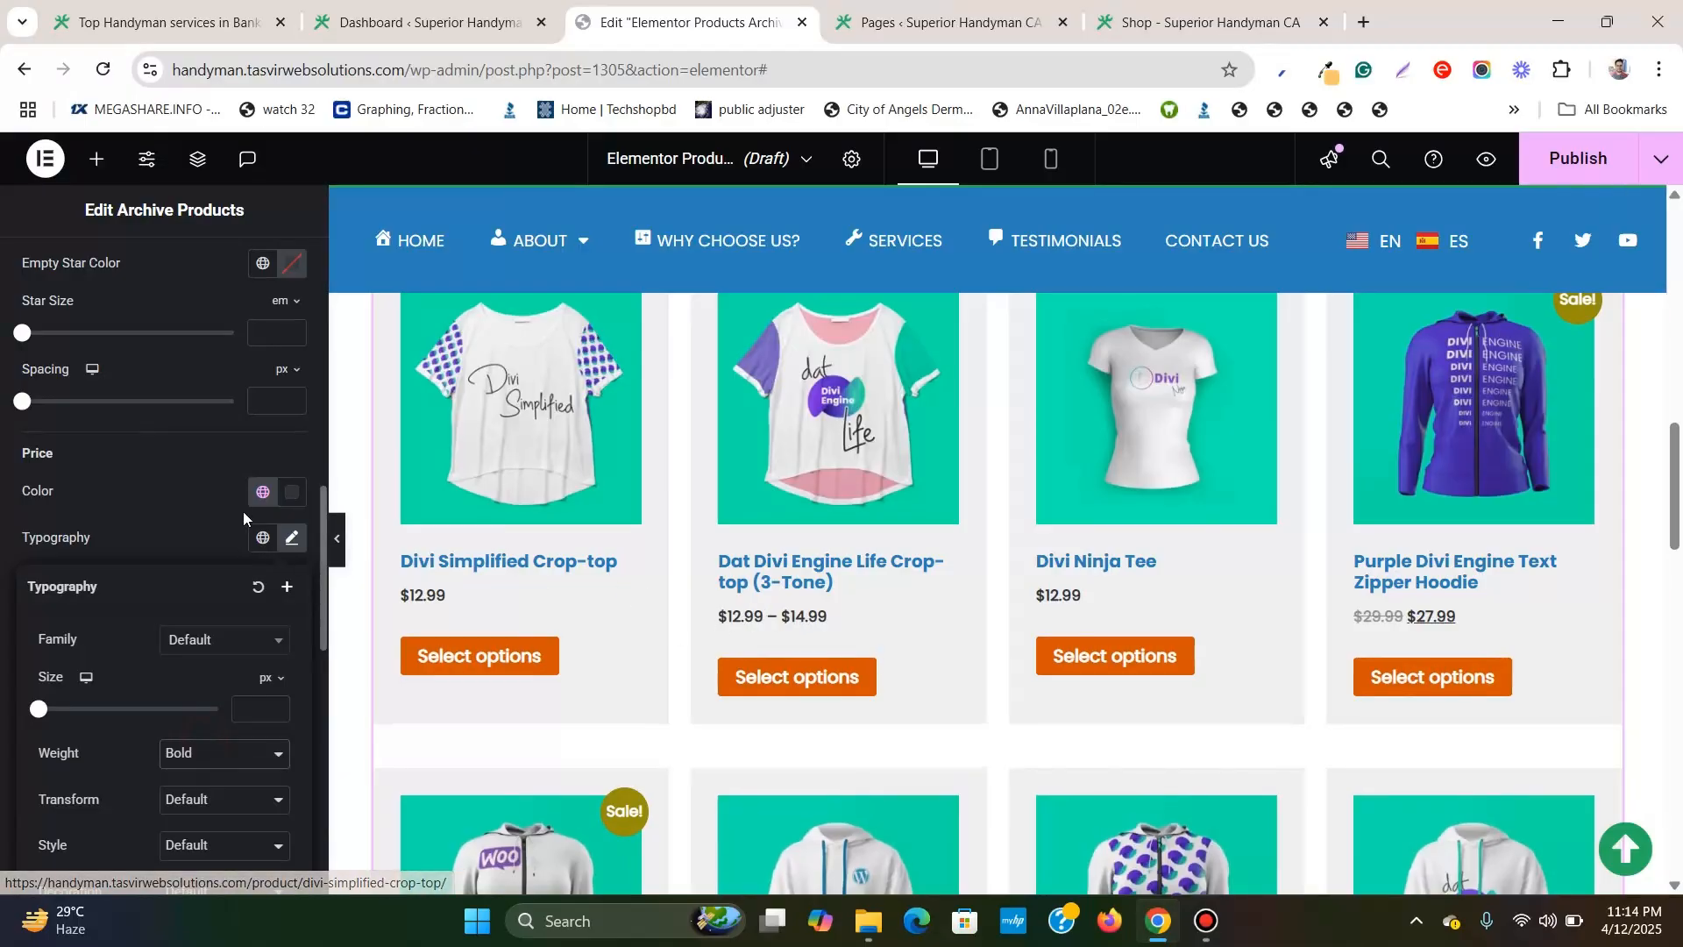
{"action": "left_click", "coordinate": [198, 491]}
{"action": "scroll", "coordinate": [548, 404], "scroll_direction": "up", "scroll_amount": 4}
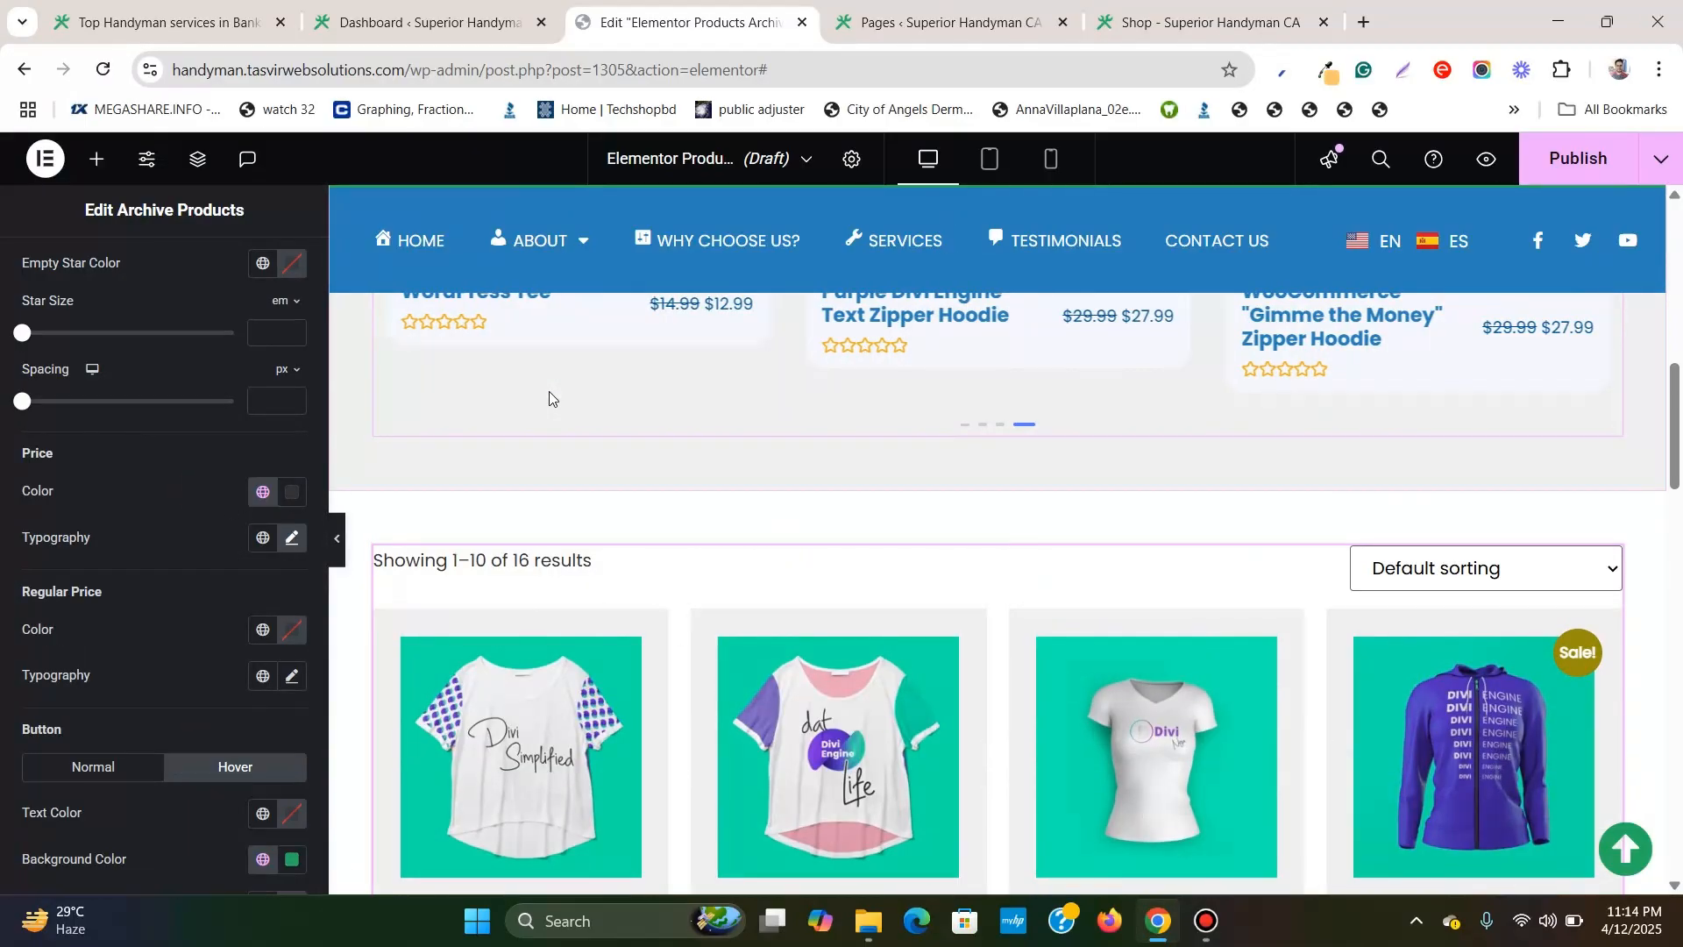
{"action": "scroll", "coordinate": [549, 404], "scroll_direction": "down", "scroll_amount": 4}
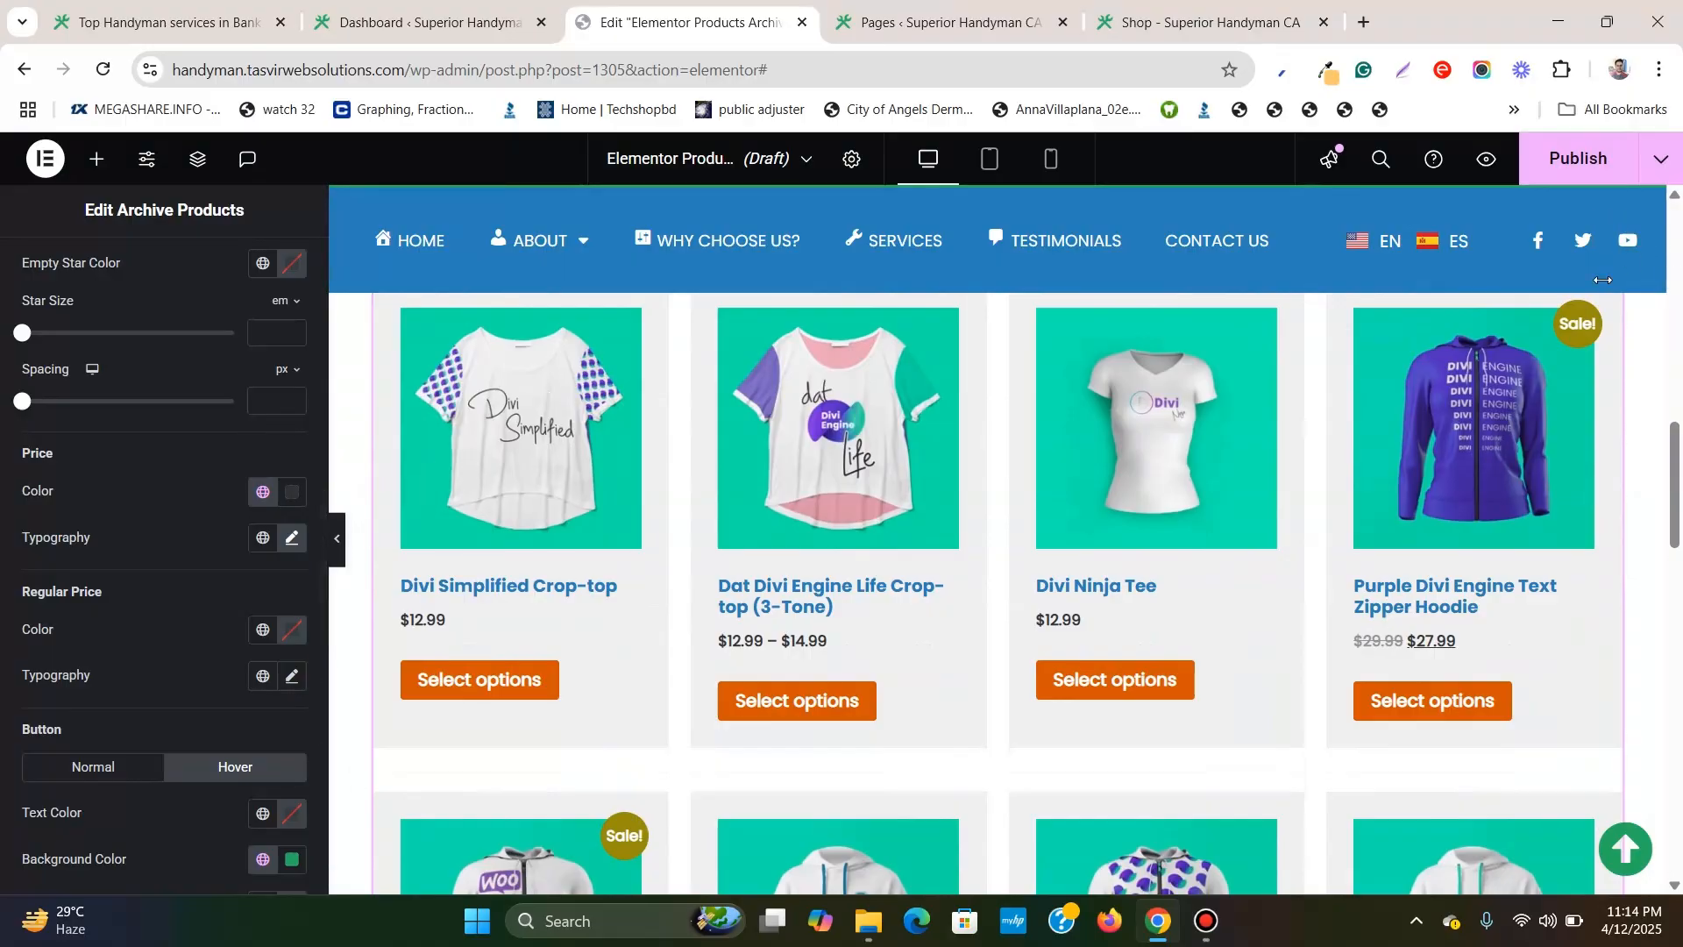
Add a new single-column flexbox container below the archive product grid.
{"action": "scroll", "coordinate": [951, 338], "scroll_direction": "down", "scroll_amount": 10}
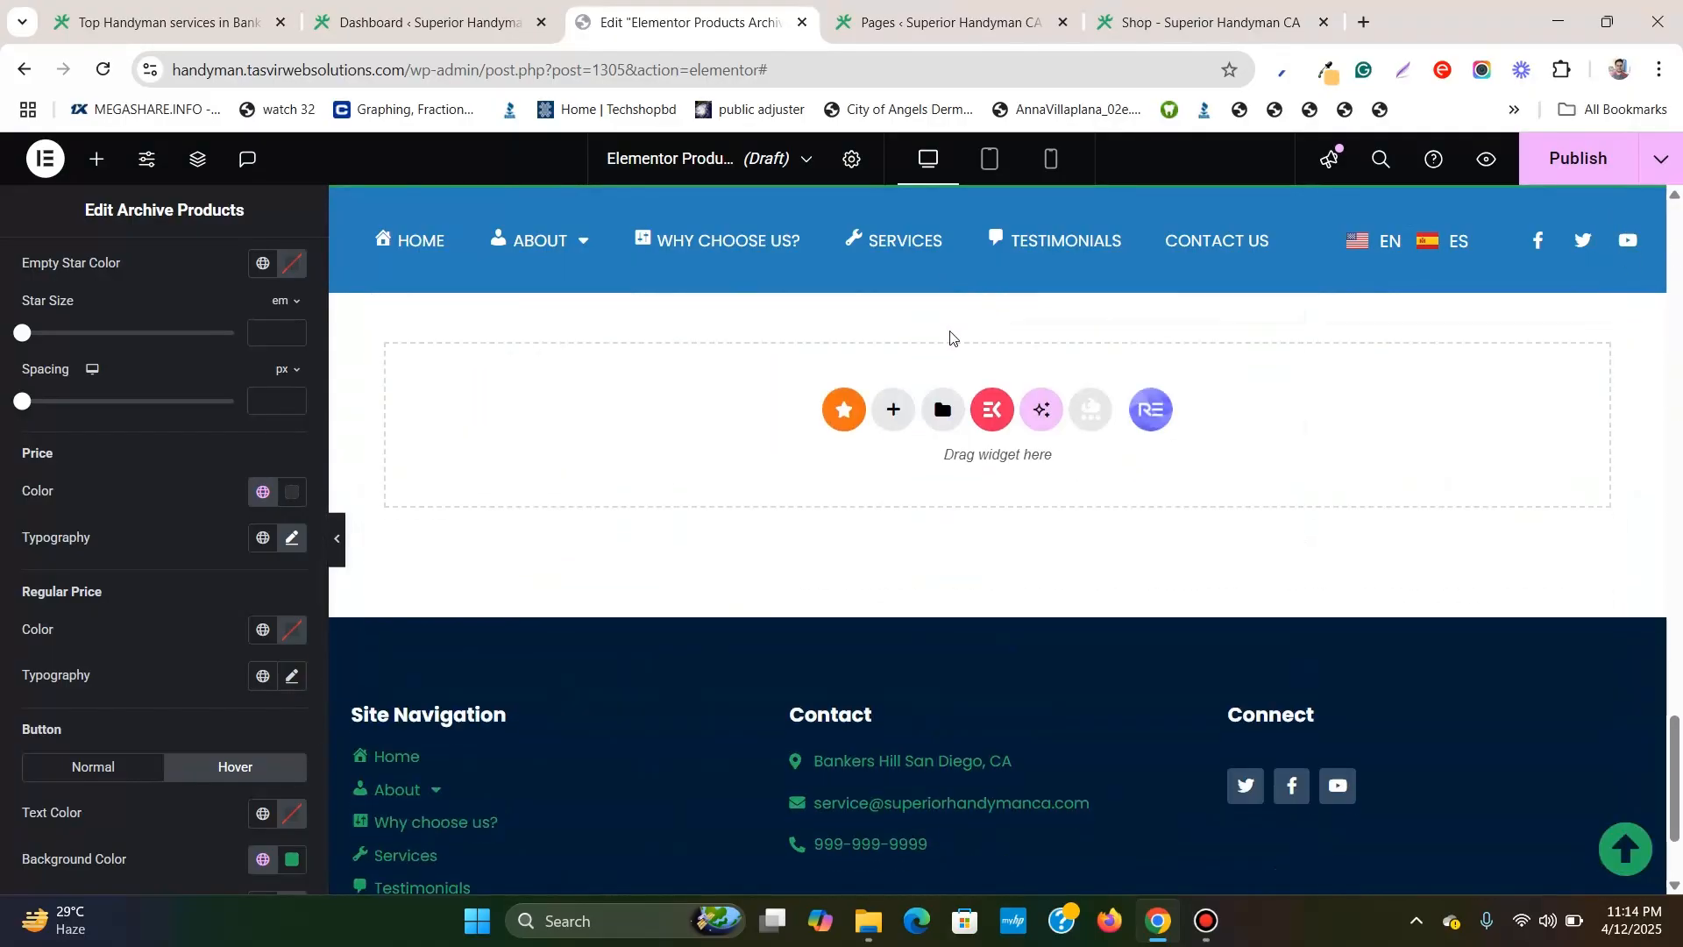
{"action": "scroll", "coordinate": [929, 377], "scroll_direction": "up", "scroll_amount": 1}
{"action": "left_click", "coordinate": [904, 530]}
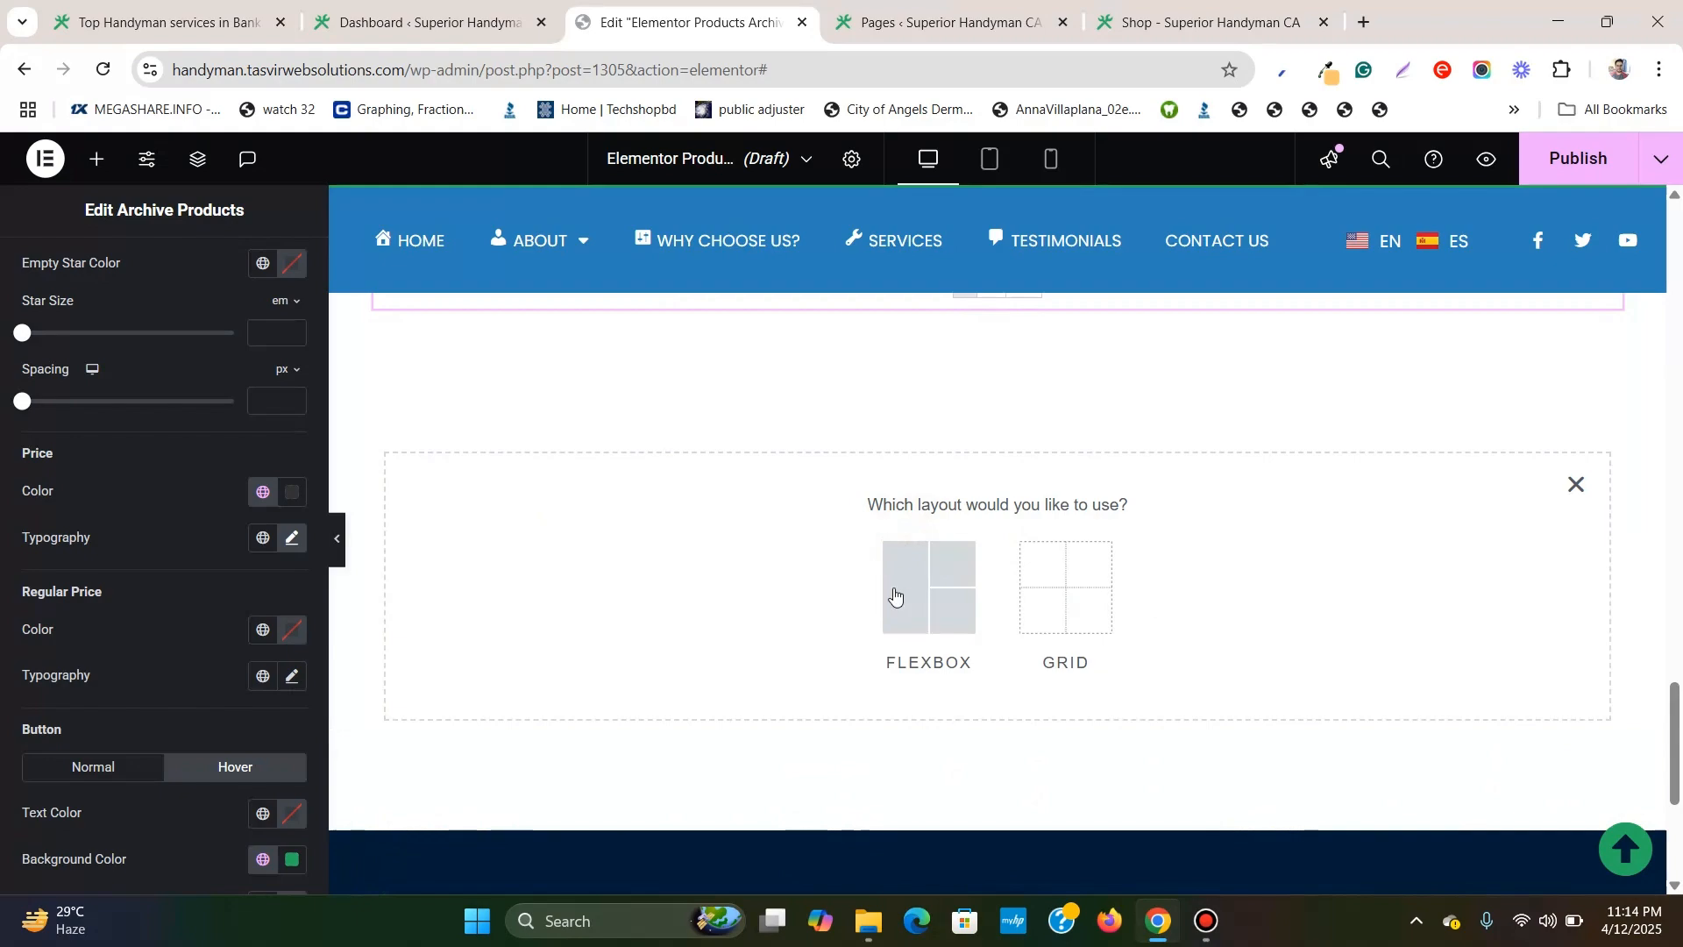
{"action": "left_click", "coordinate": [894, 593]}
{"action": "left_click", "coordinate": [719, 578]}
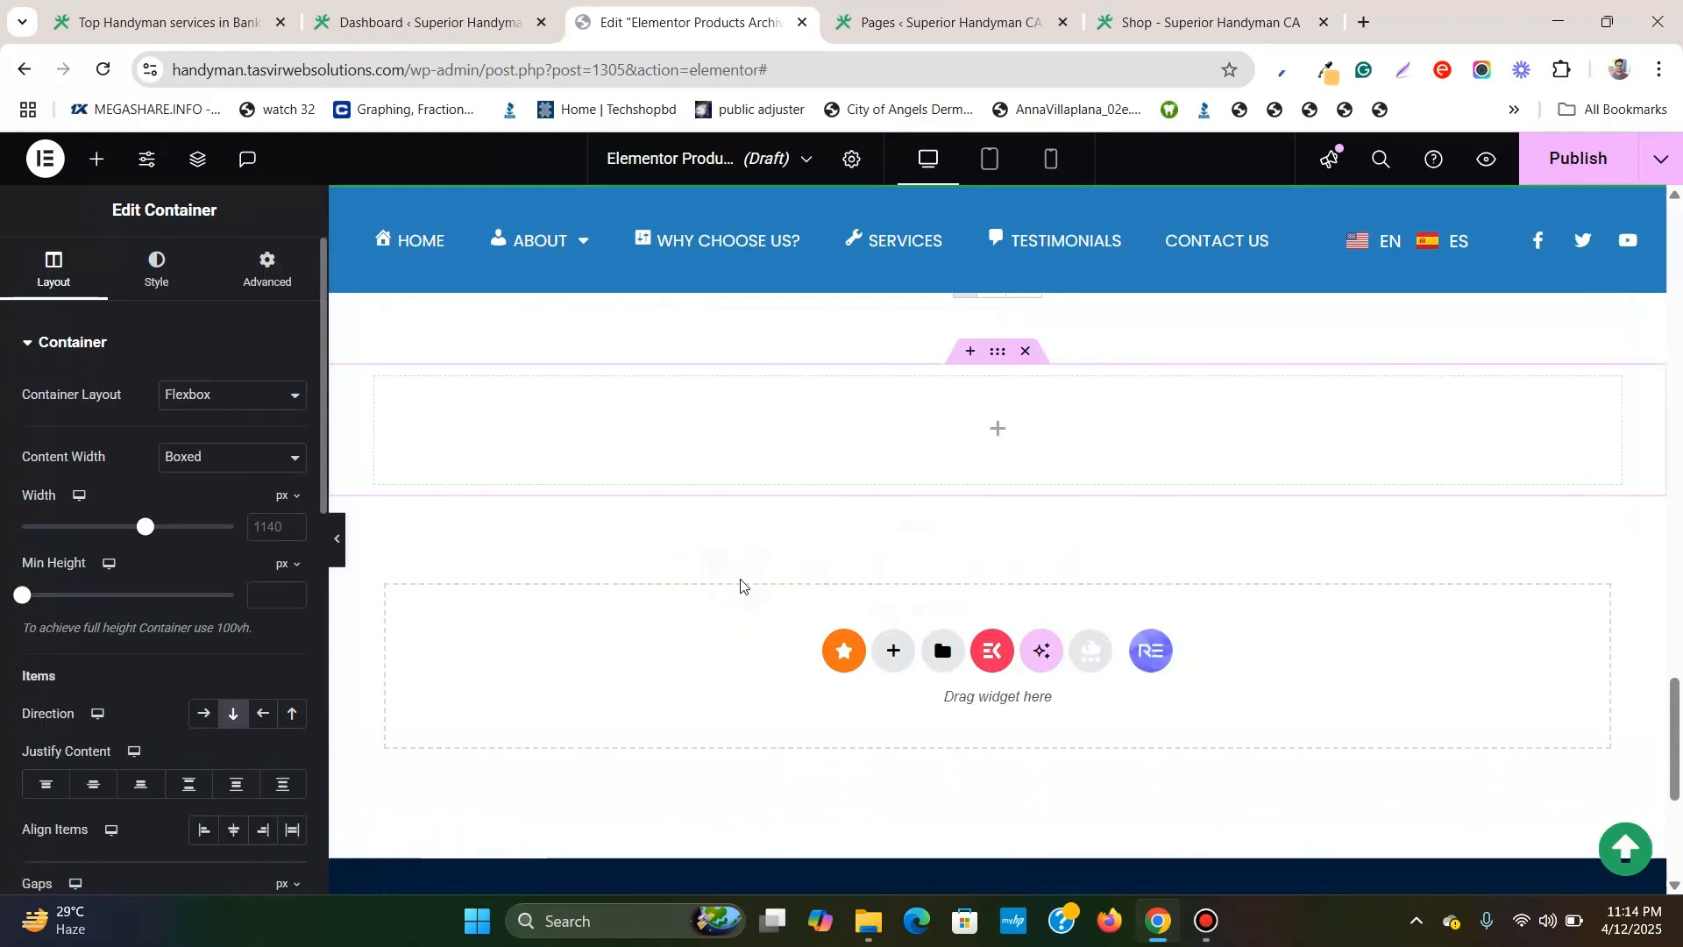
Set the new container's padding to 50 px top and bottom and 10 px right and left.
{"action": "left_click", "coordinate": [268, 273]}
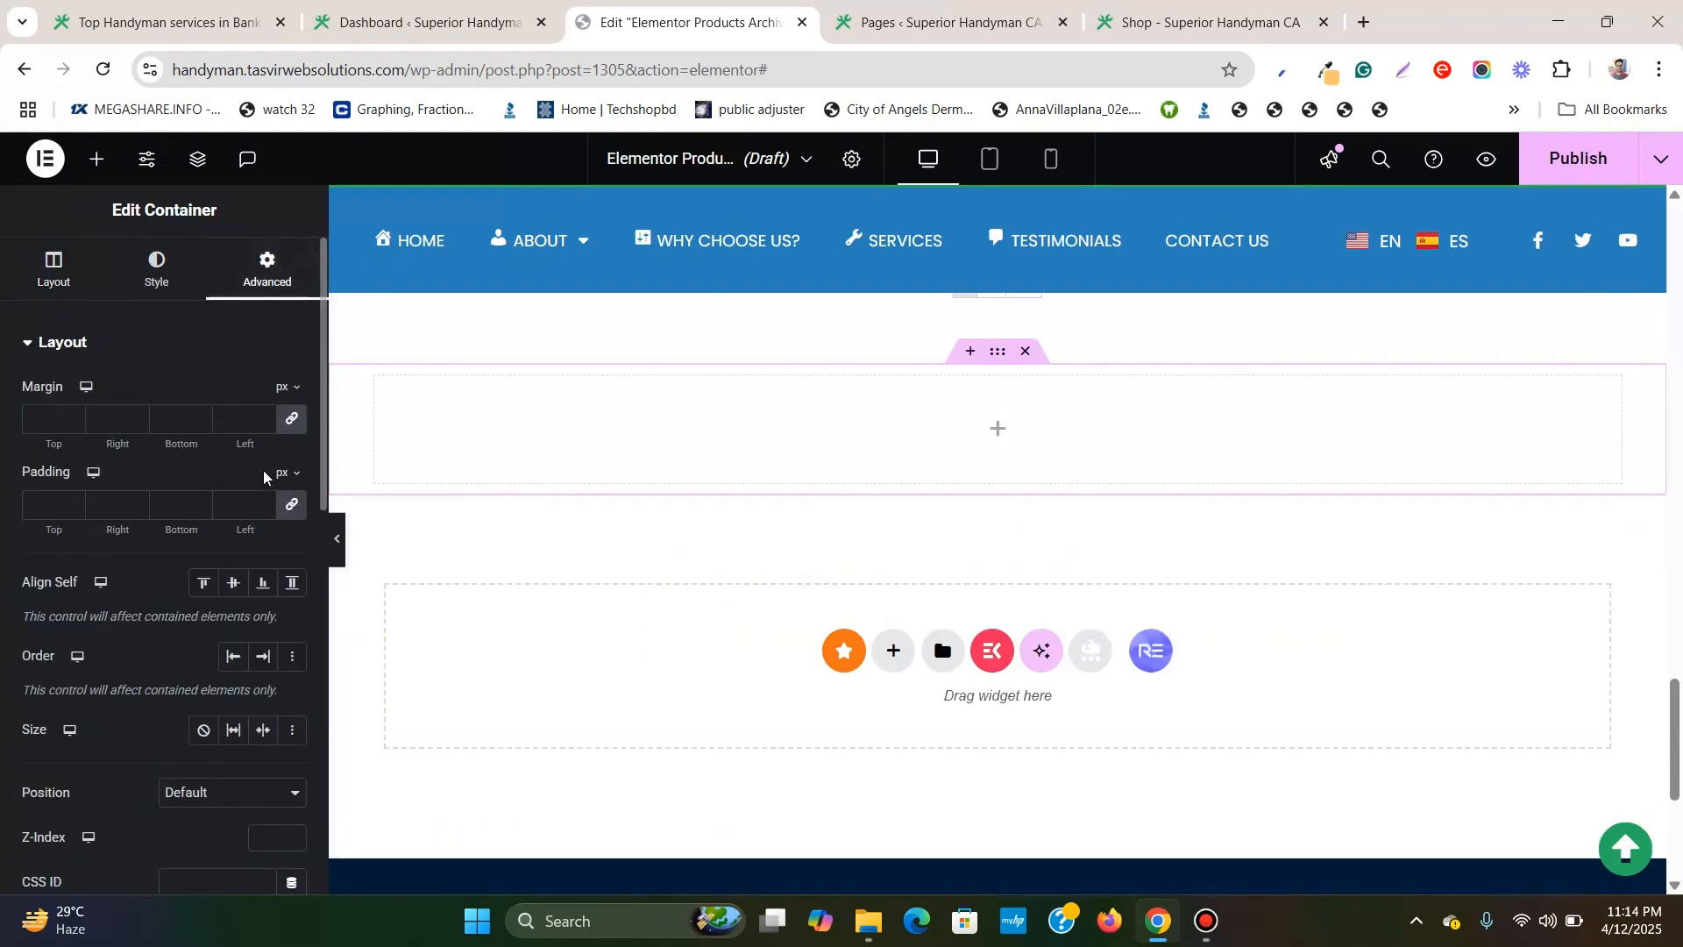
{"action": "left_click", "coordinate": [294, 506]}
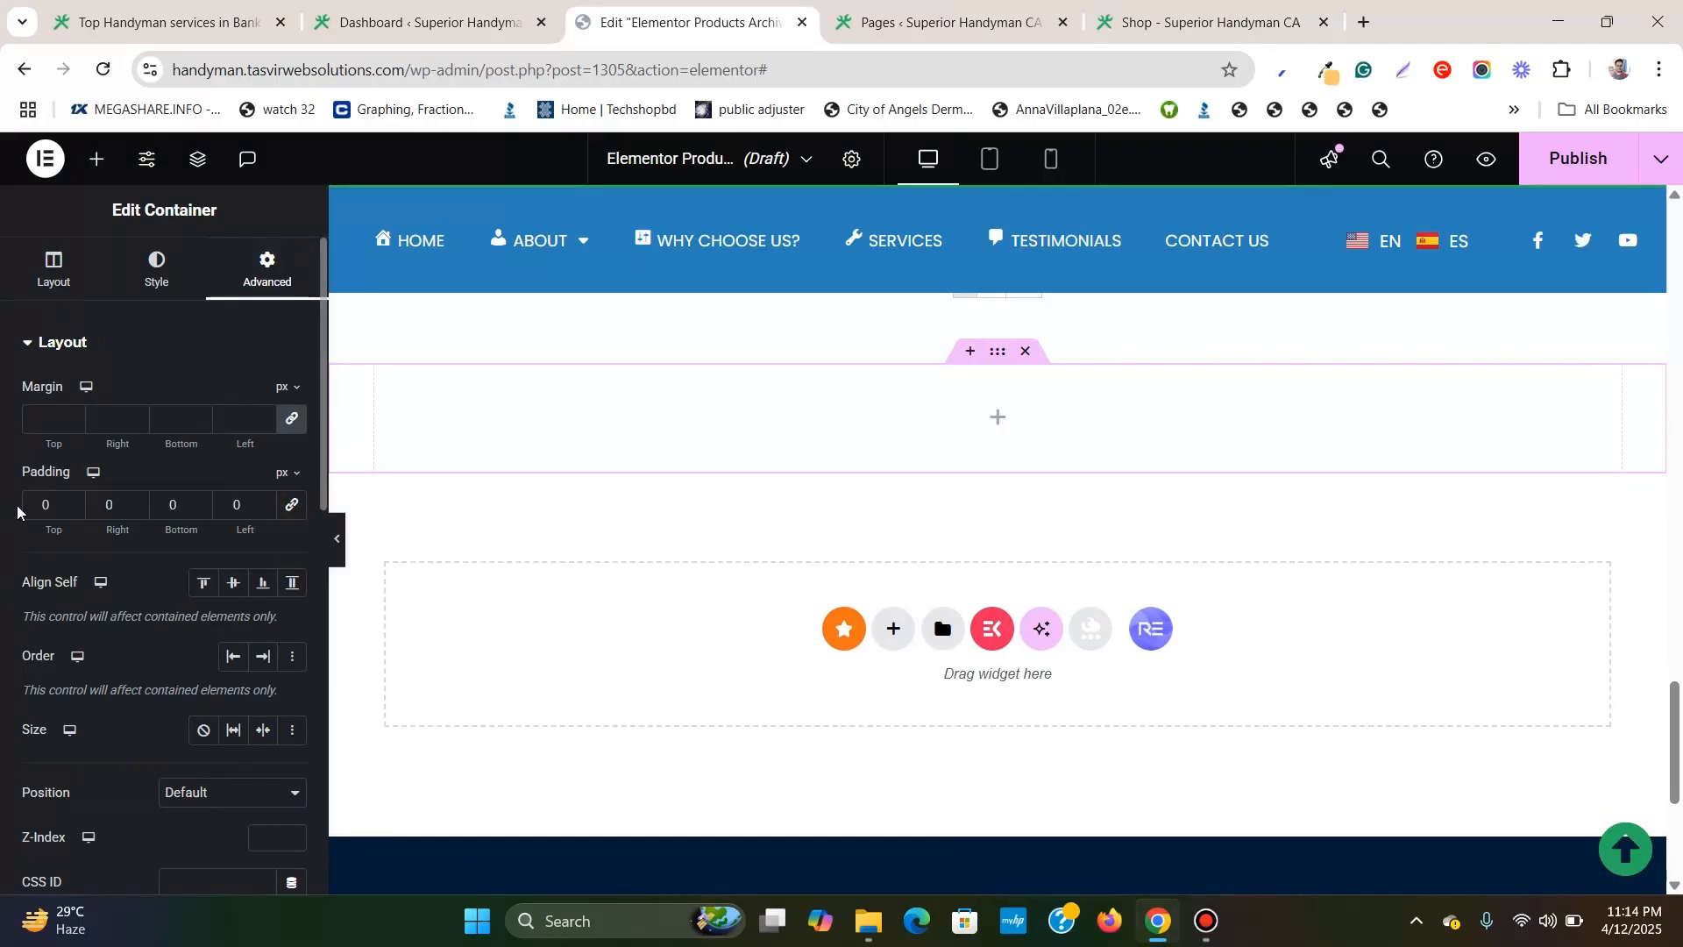
{"action": "left_click", "coordinate": [42, 518]}
{"action": "type", "text": "5"}
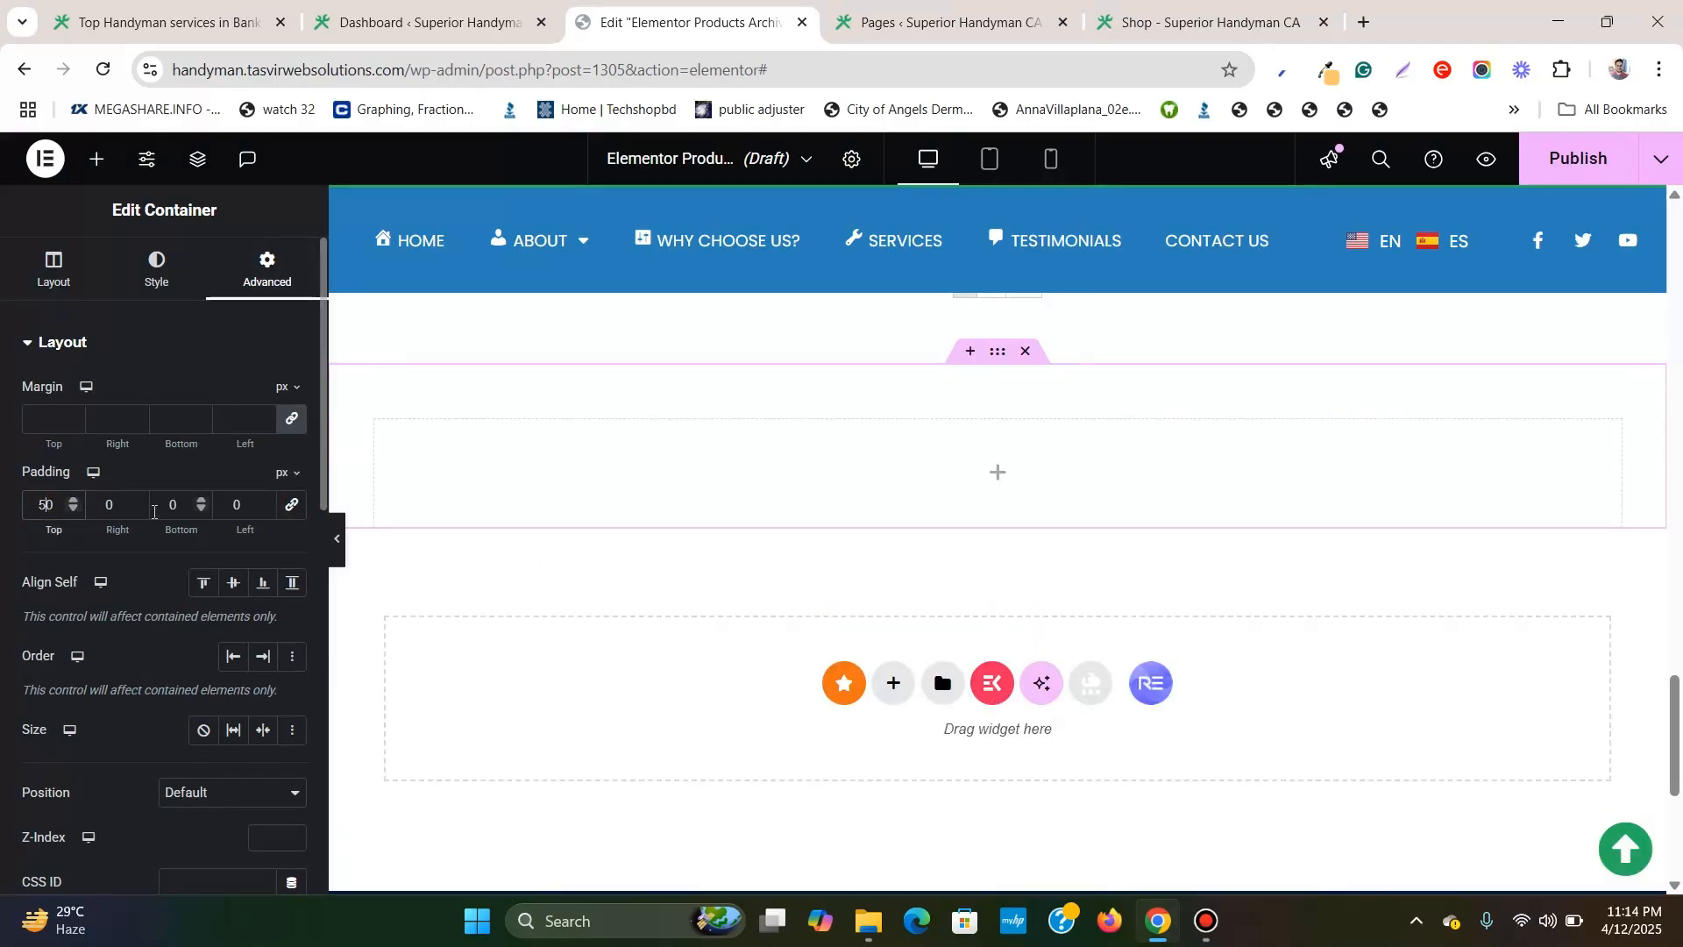
{"action": "left_click", "coordinate": [161, 507]}
{"action": "type", "text": "5"}
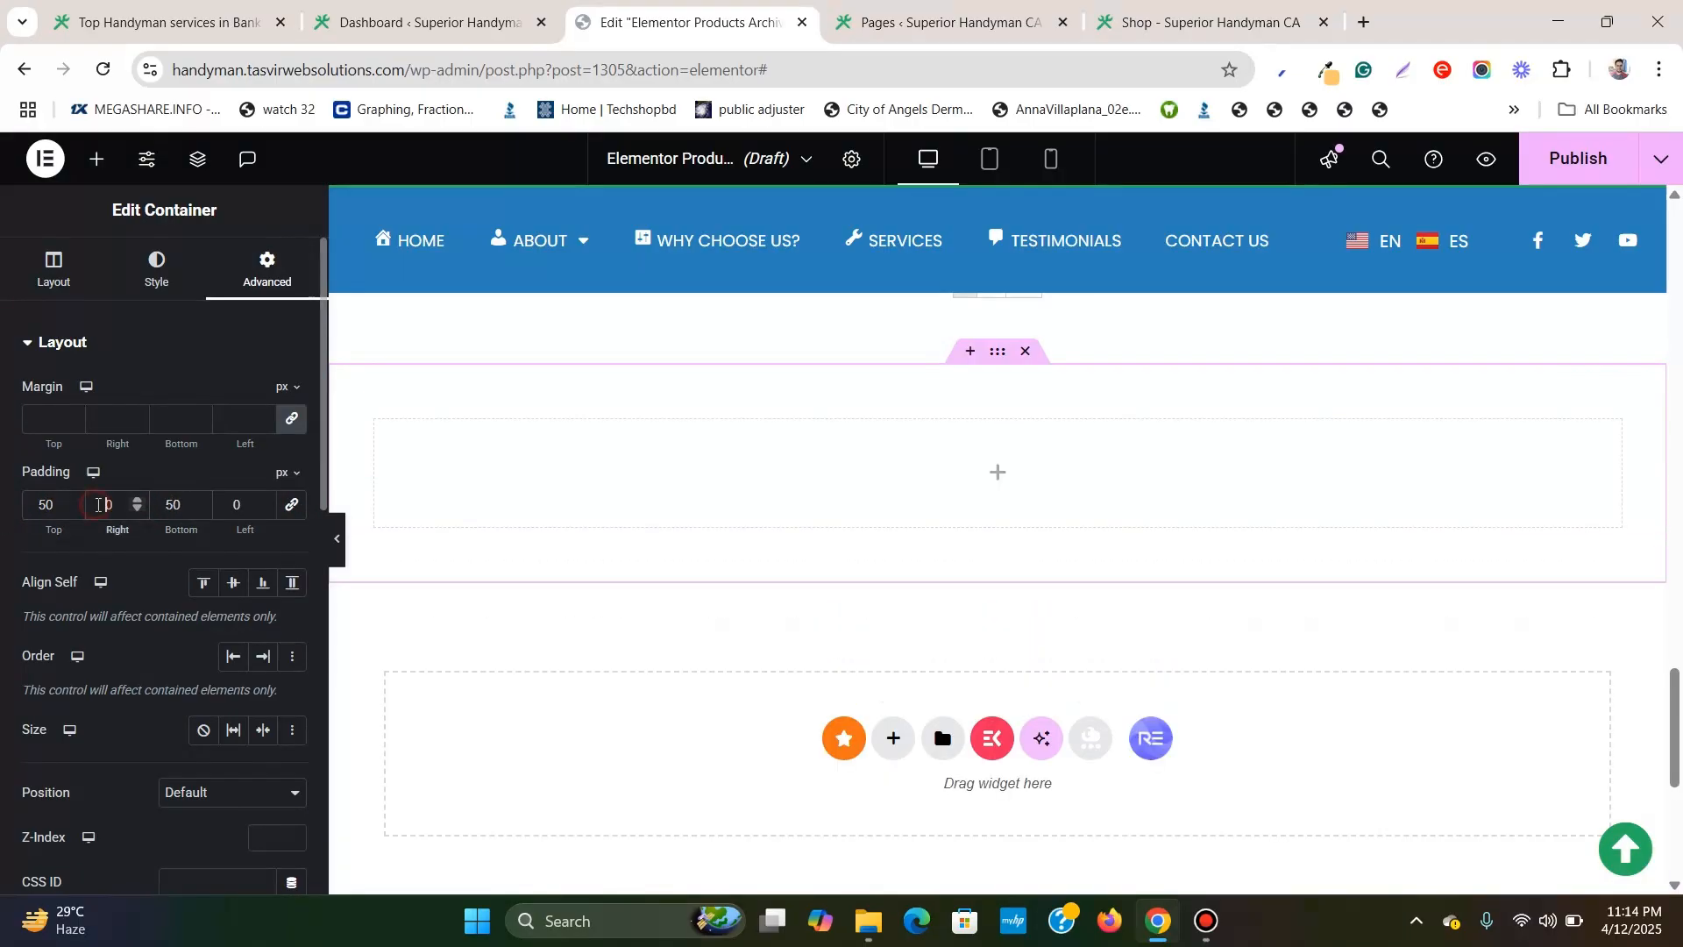
{"action": "left_click", "coordinate": [225, 502]}
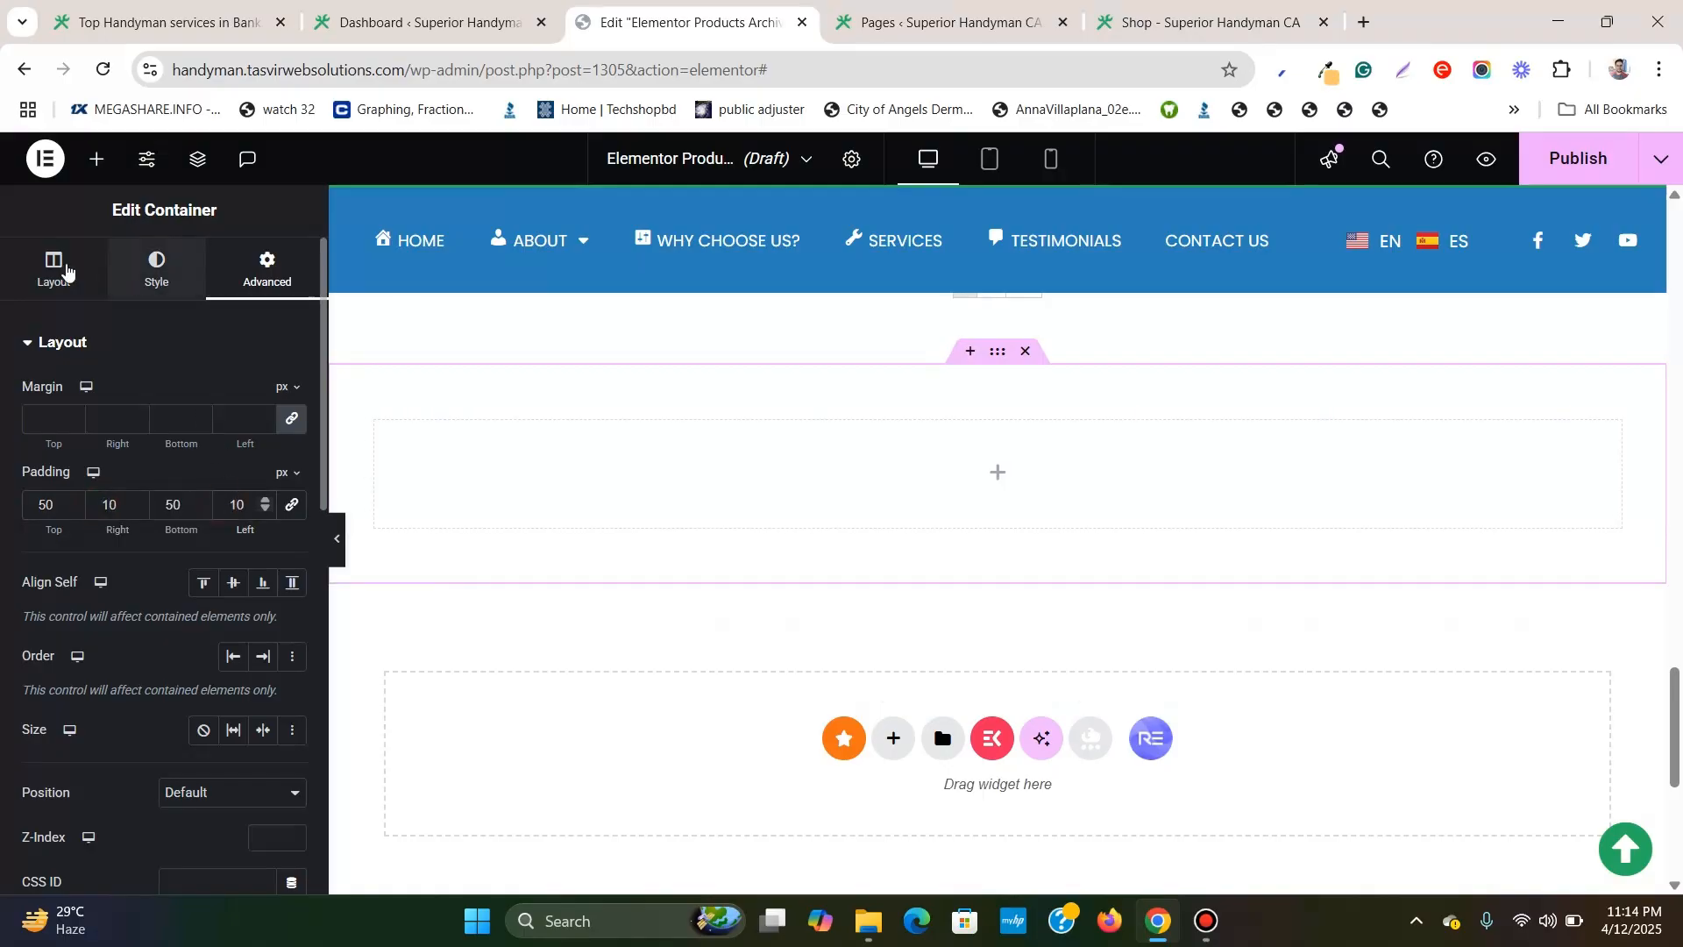
Give the new container a classic background in the global color handyman green.
{"action": "left_click", "coordinate": [93, 161]}
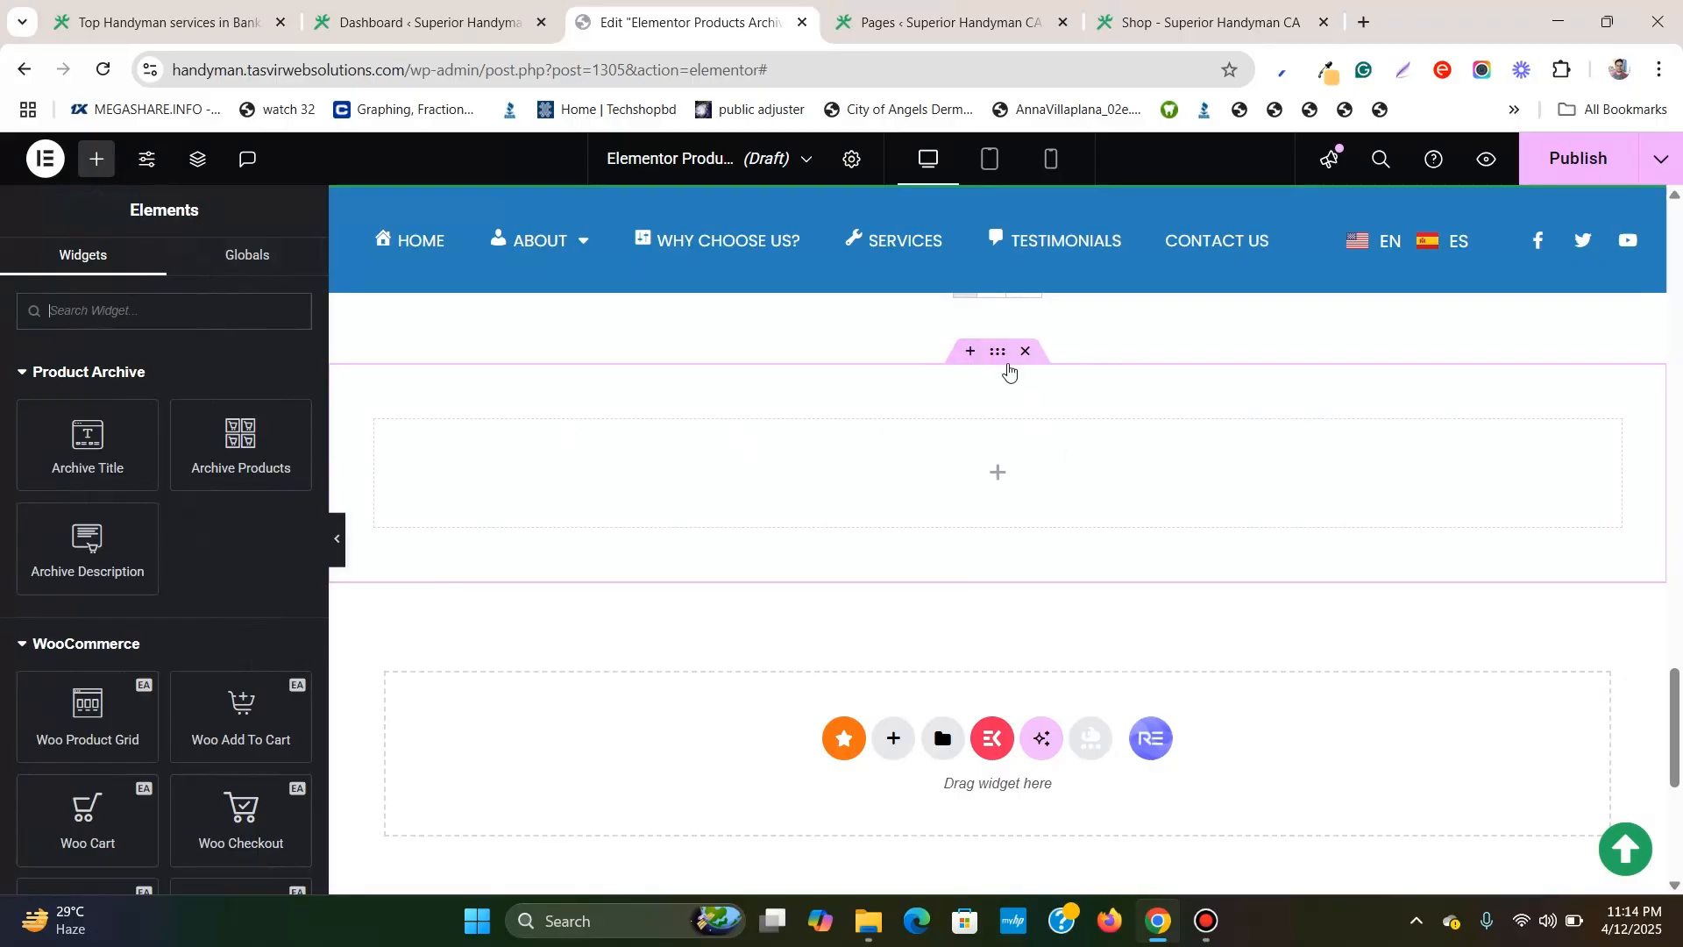
{"action": "left_click", "coordinate": [1000, 353]}
{"action": "left_click", "coordinate": [150, 272]}
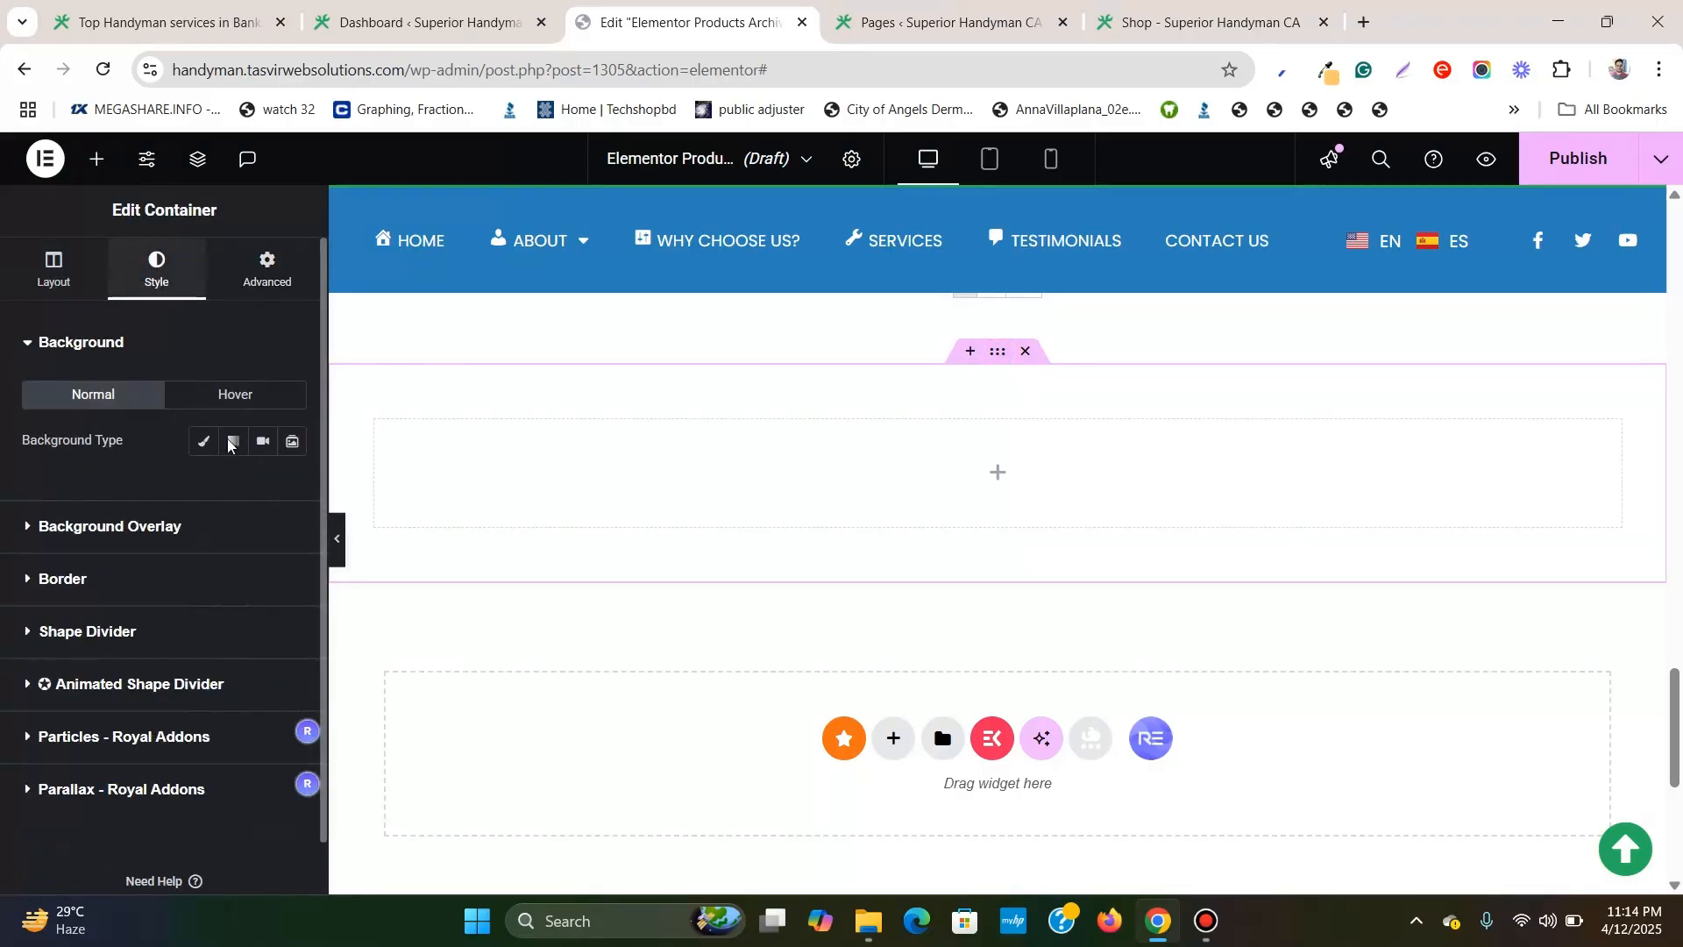
{"action": "left_click", "coordinate": [203, 445]}
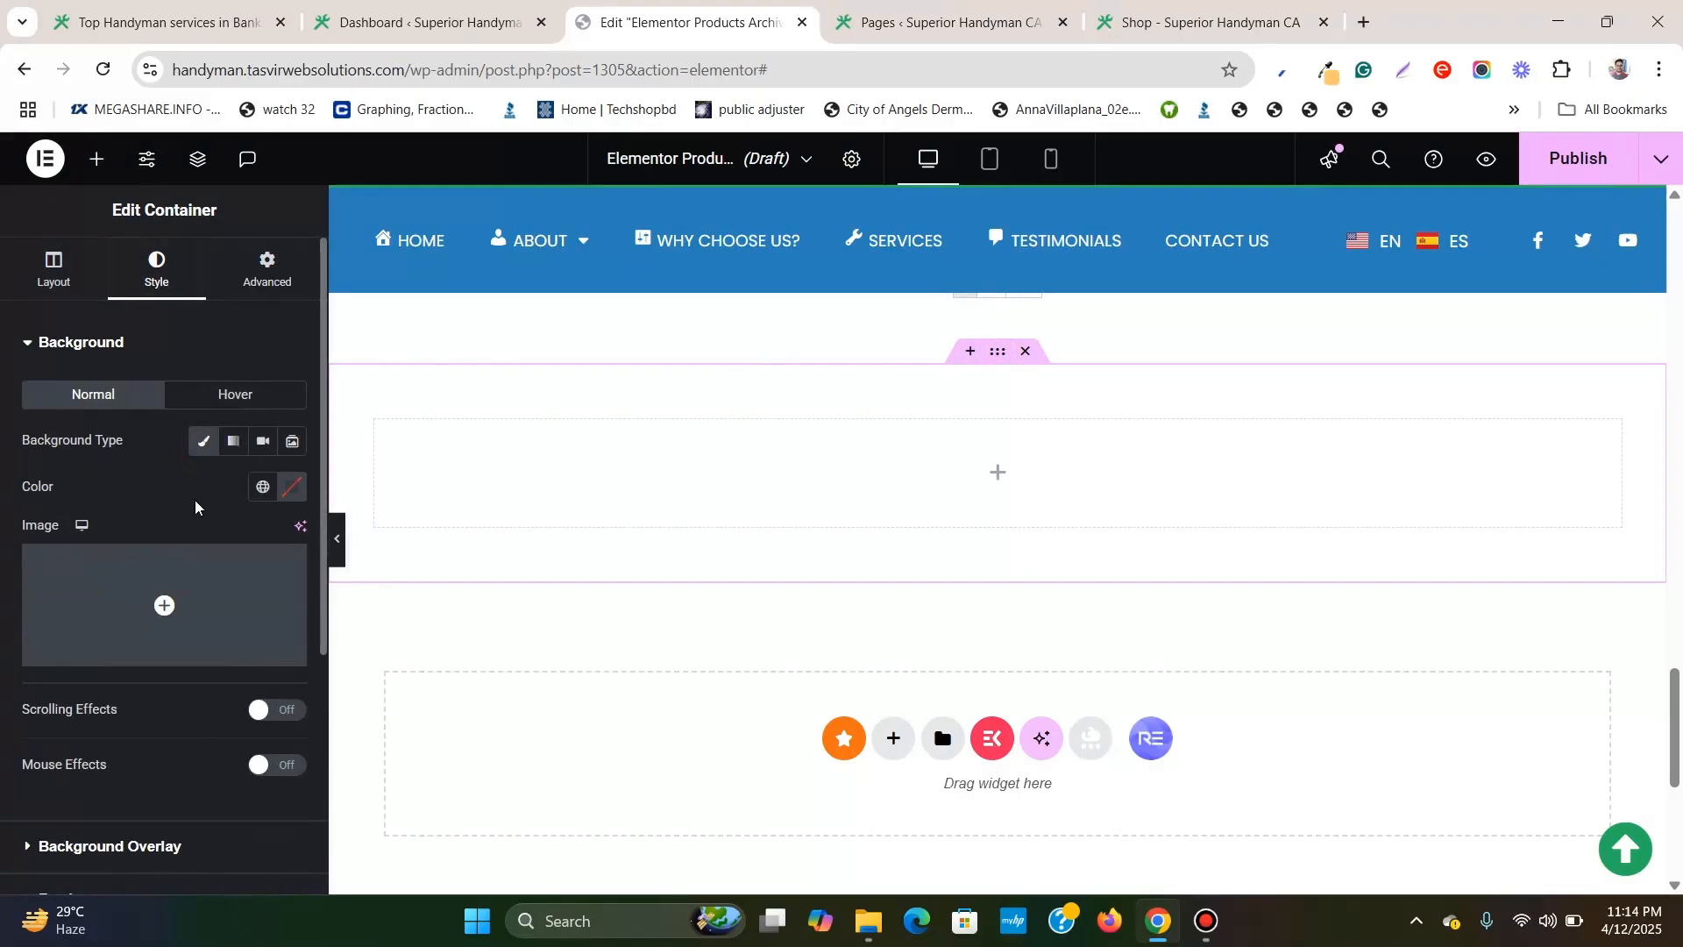
{"action": "left_click", "coordinate": [265, 494]}
{"action": "scroll", "coordinate": [157, 639], "scroll_direction": "down", "scroll_amount": 2}
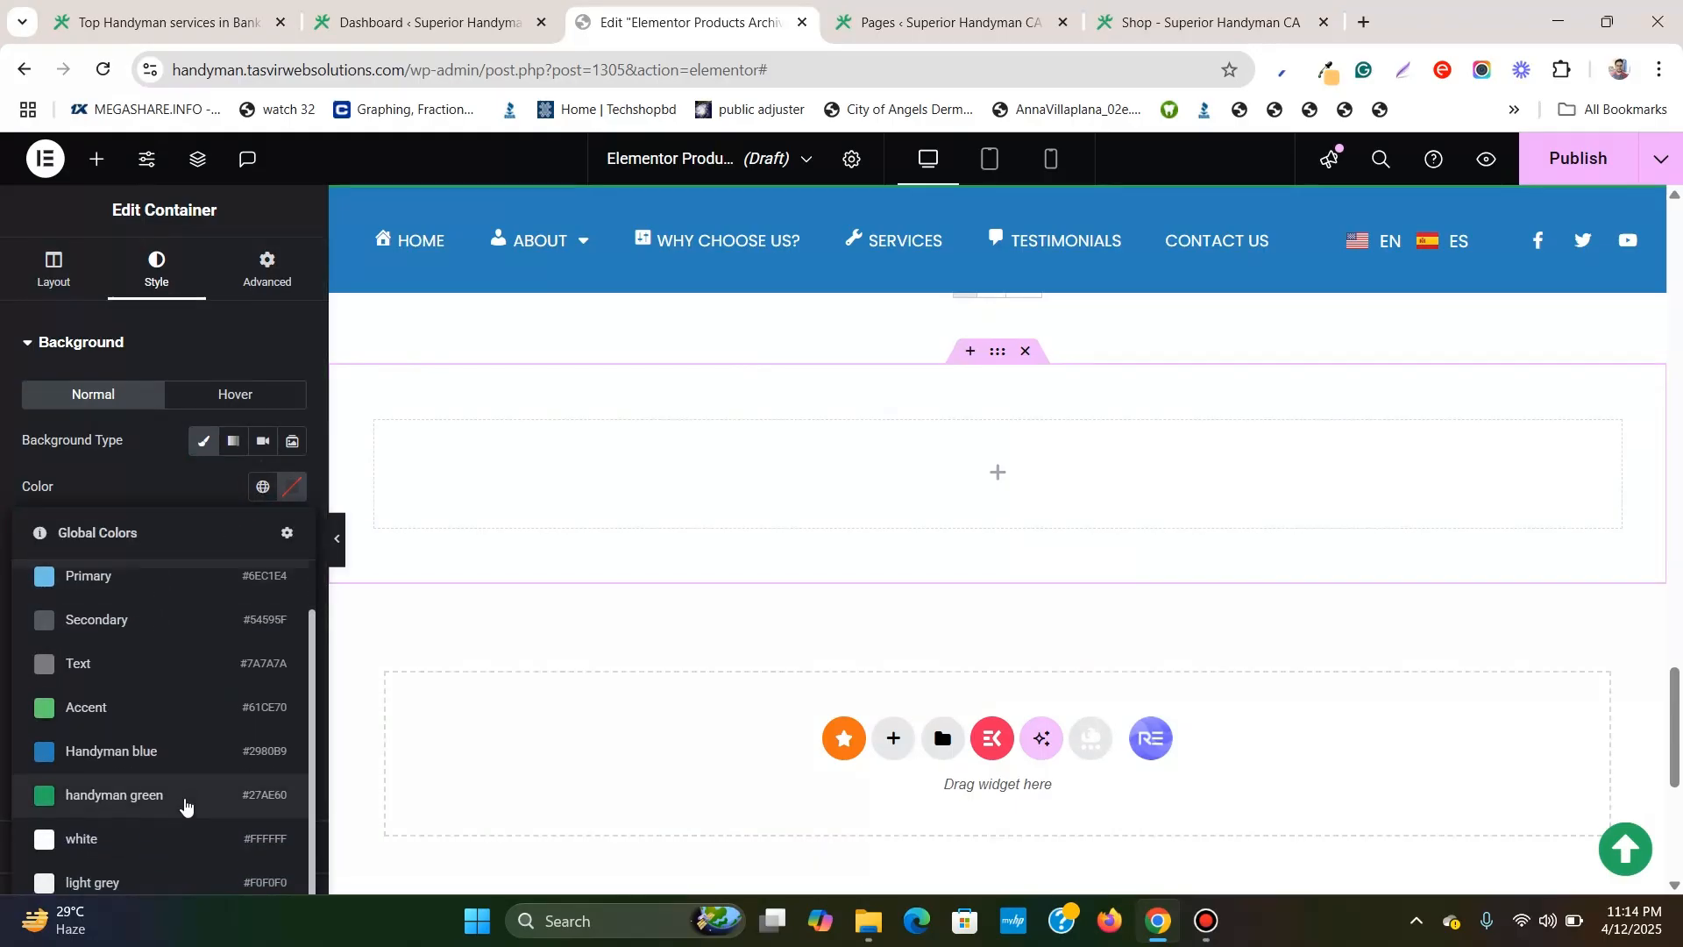
{"action": "left_click", "coordinate": [180, 795]}
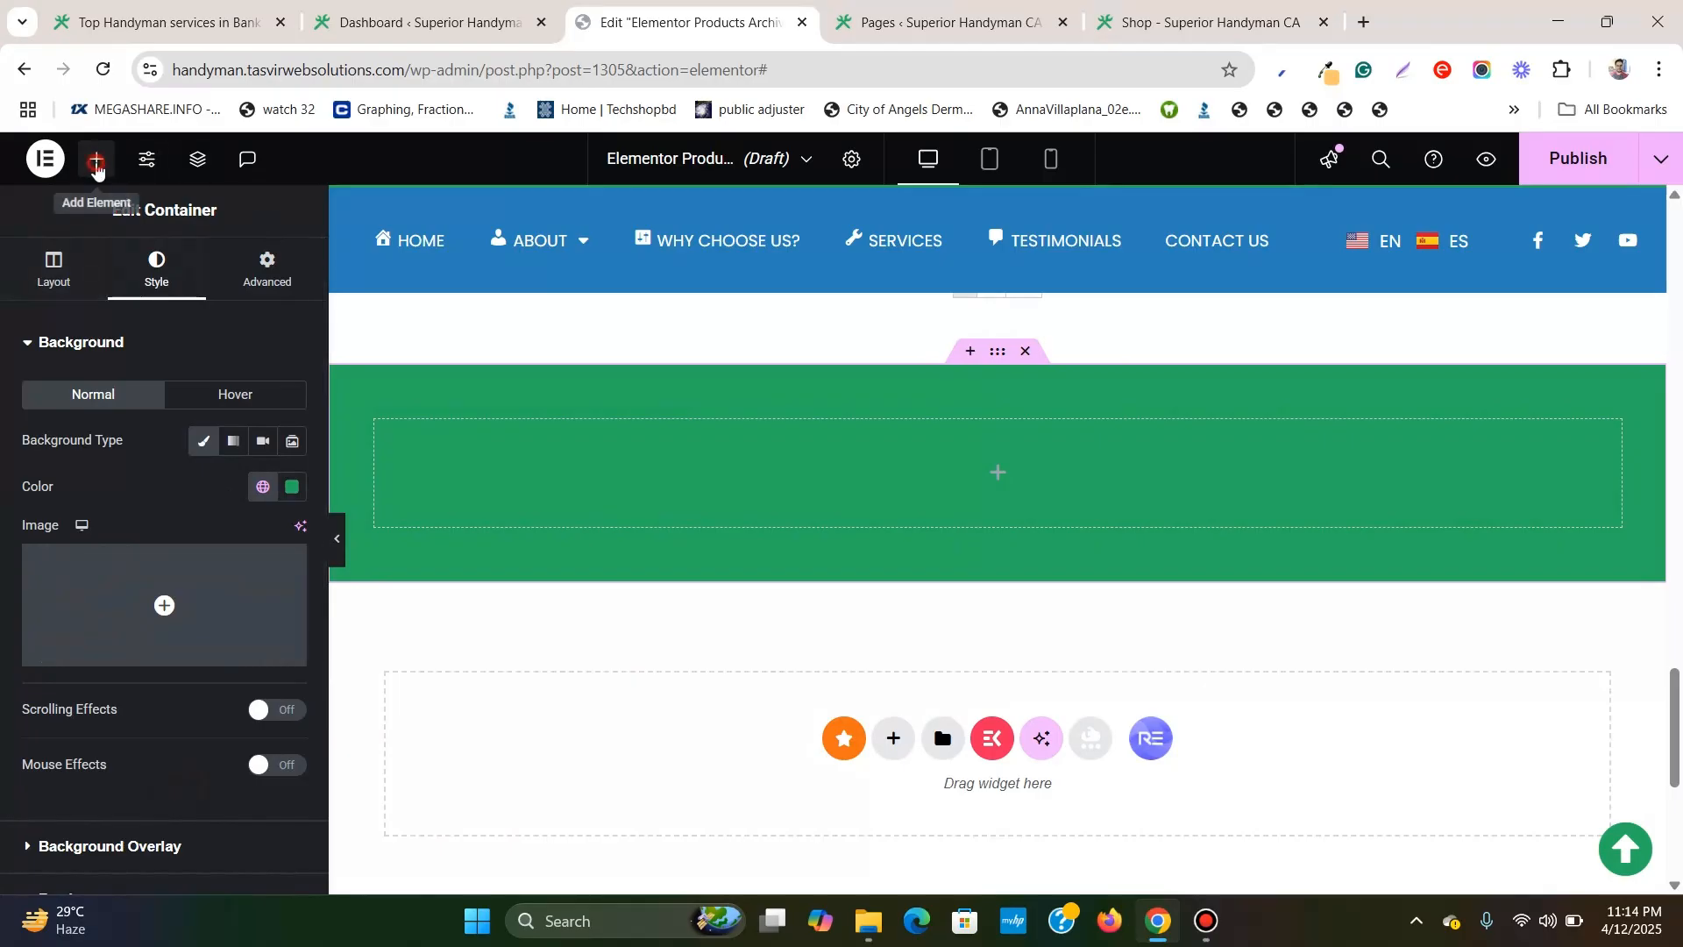
Add a Heading widget inside the green container.
{"action": "left_click", "coordinate": [96, 160]}
{"action": "scroll", "coordinate": [119, 647], "scroll_direction": "down", "scroll_amount": 15}
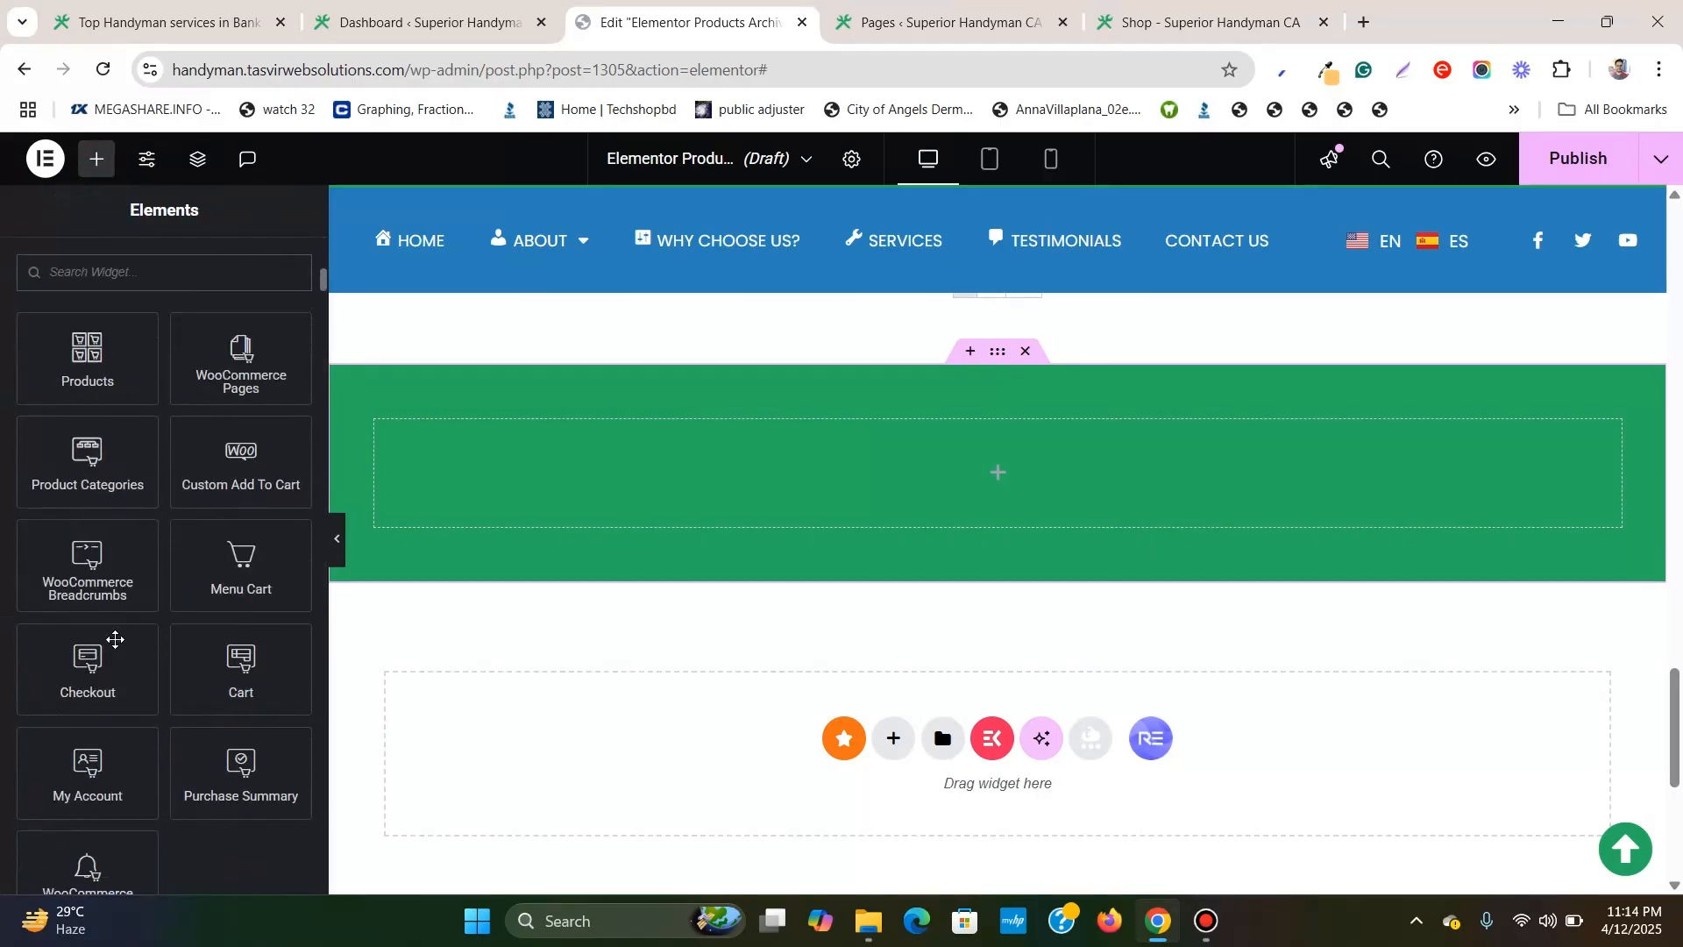
{"action": "left_click_drag", "start_coordinate": [95, 745], "coordinate": [1071, 474]}
Center the heading and set its text color to the global color white.
{"action": "left_click", "coordinate": [175, 276]}
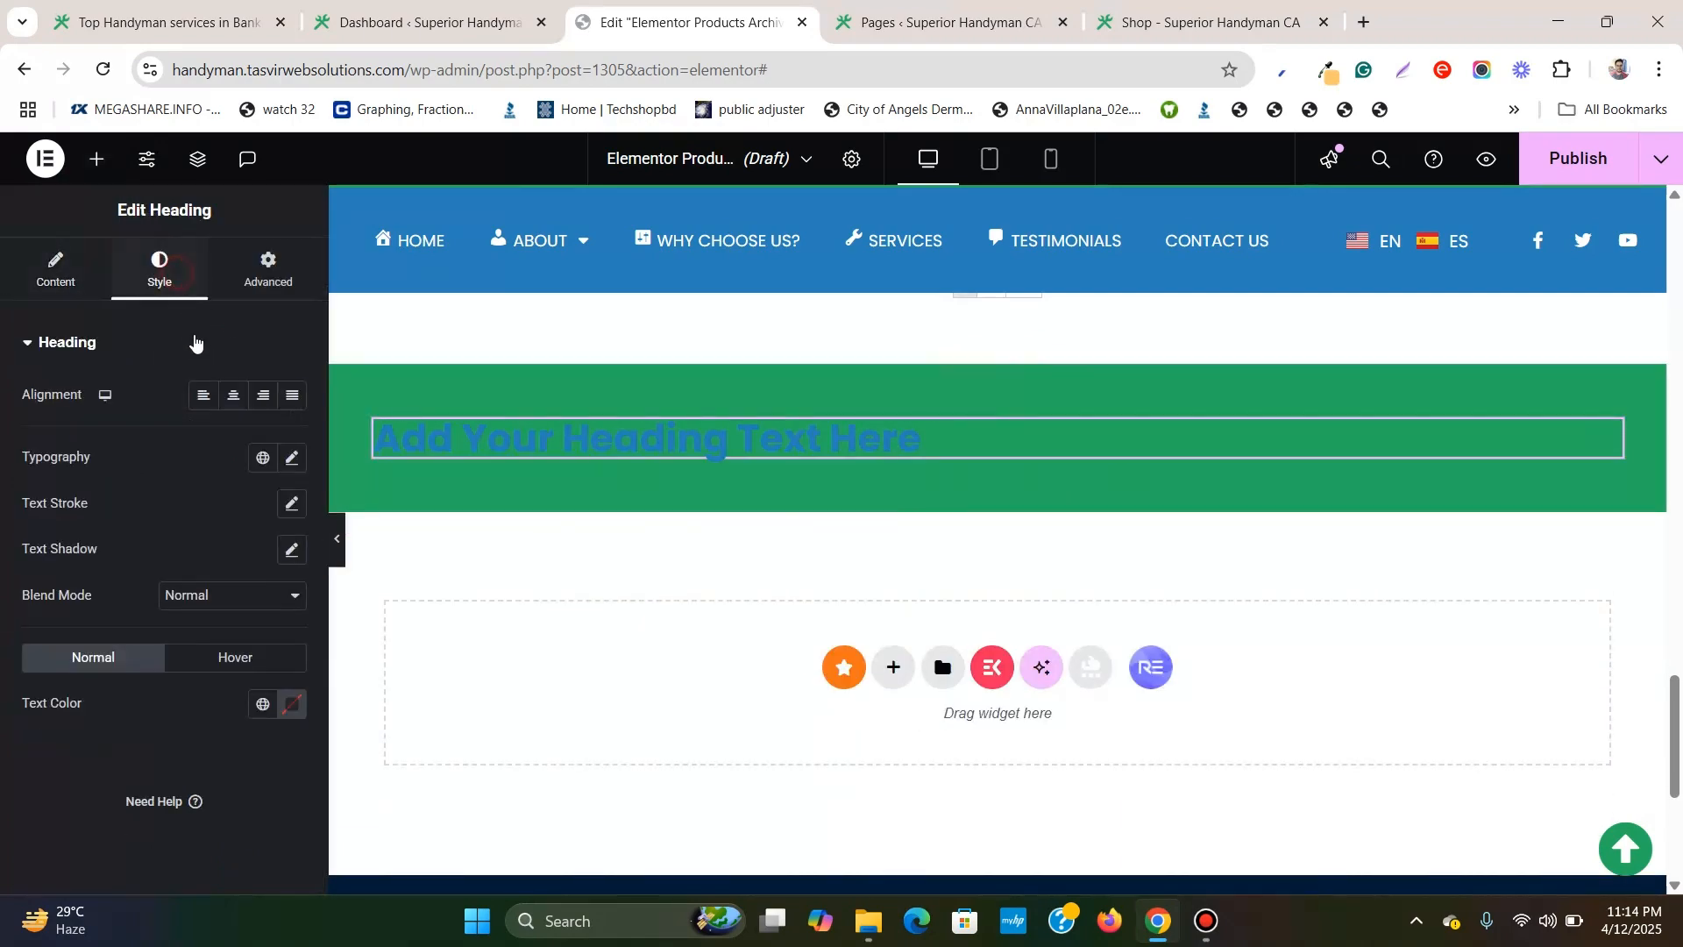
{"action": "left_click", "coordinate": [232, 397]}
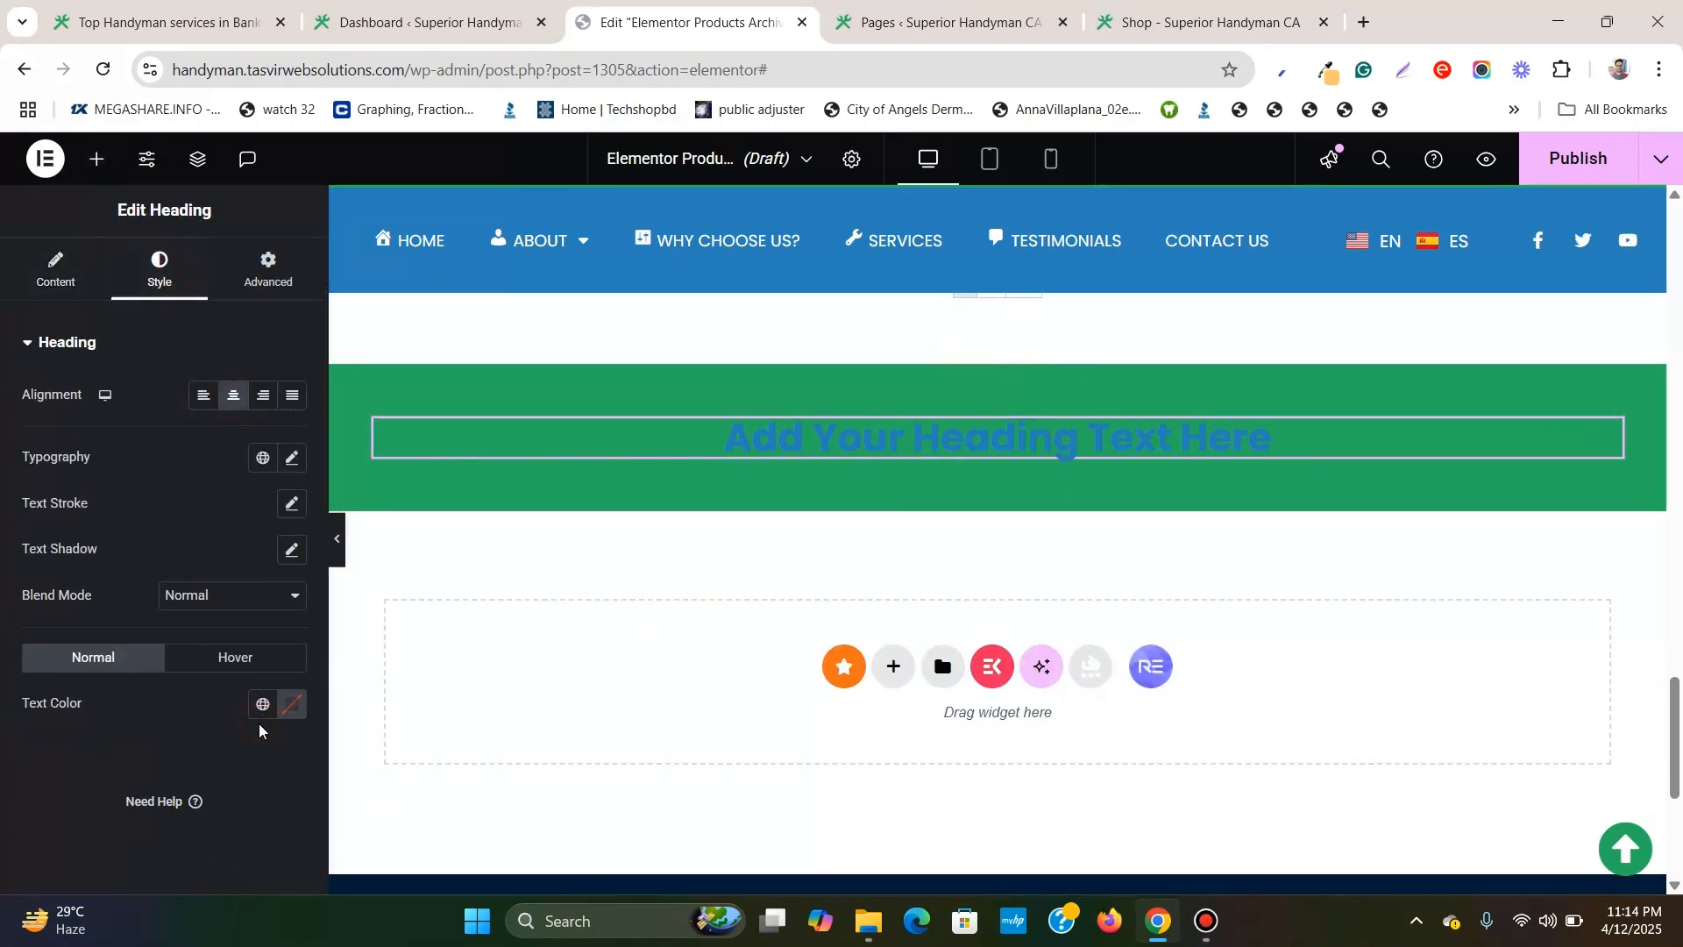
{"action": "left_click", "coordinate": [262, 706]}
{"action": "left_click", "coordinate": [172, 588]}
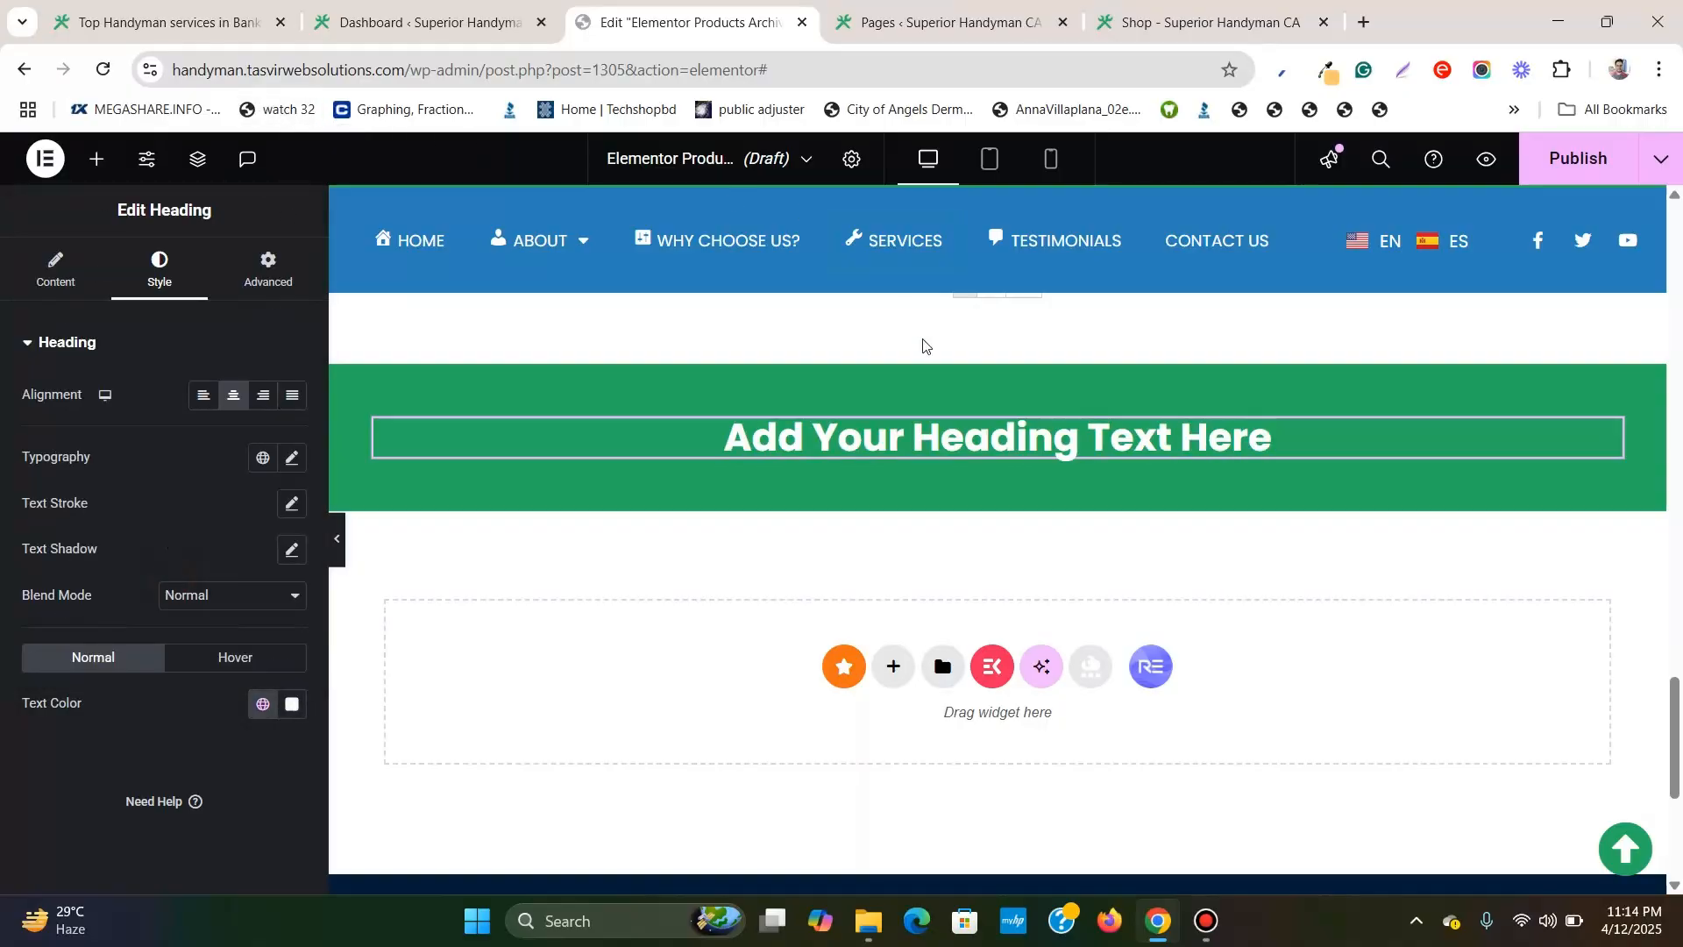
Replace the heading's placeholder text with "Subscribe to get latest news".
{"action": "double_click", "coordinate": [1055, 446]}
{"action": "left_click", "coordinate": [1055, 445]}
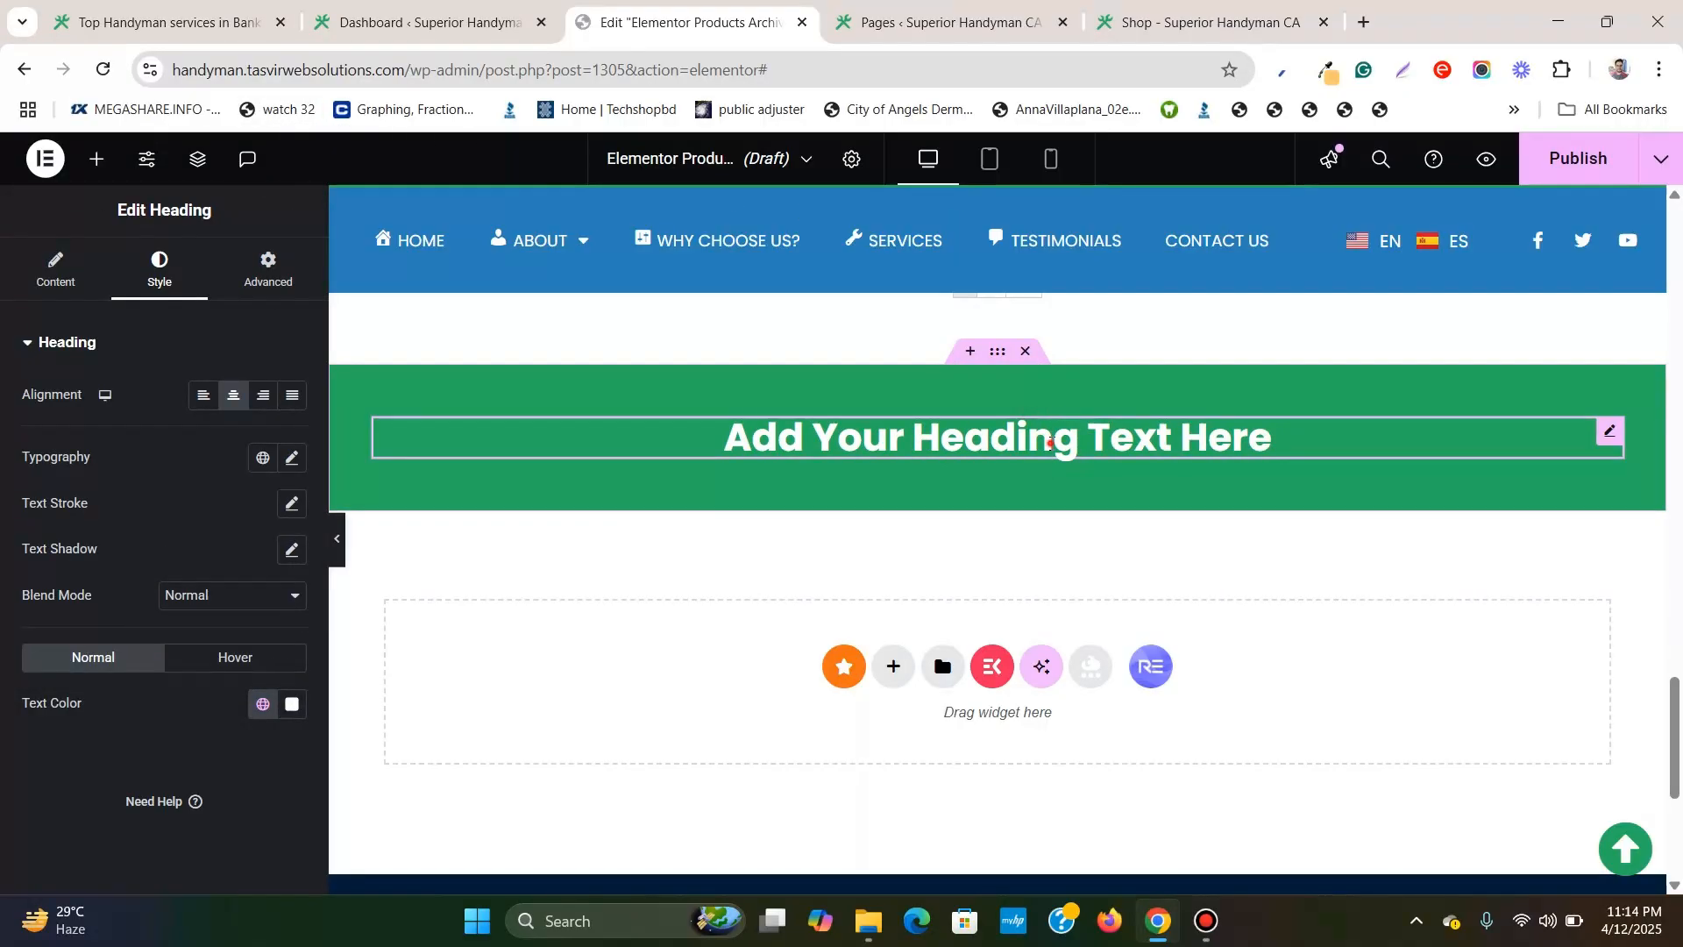
{"action": "key", "text": "ctrl+a"}
{"action": "type", "text": "Sub"}
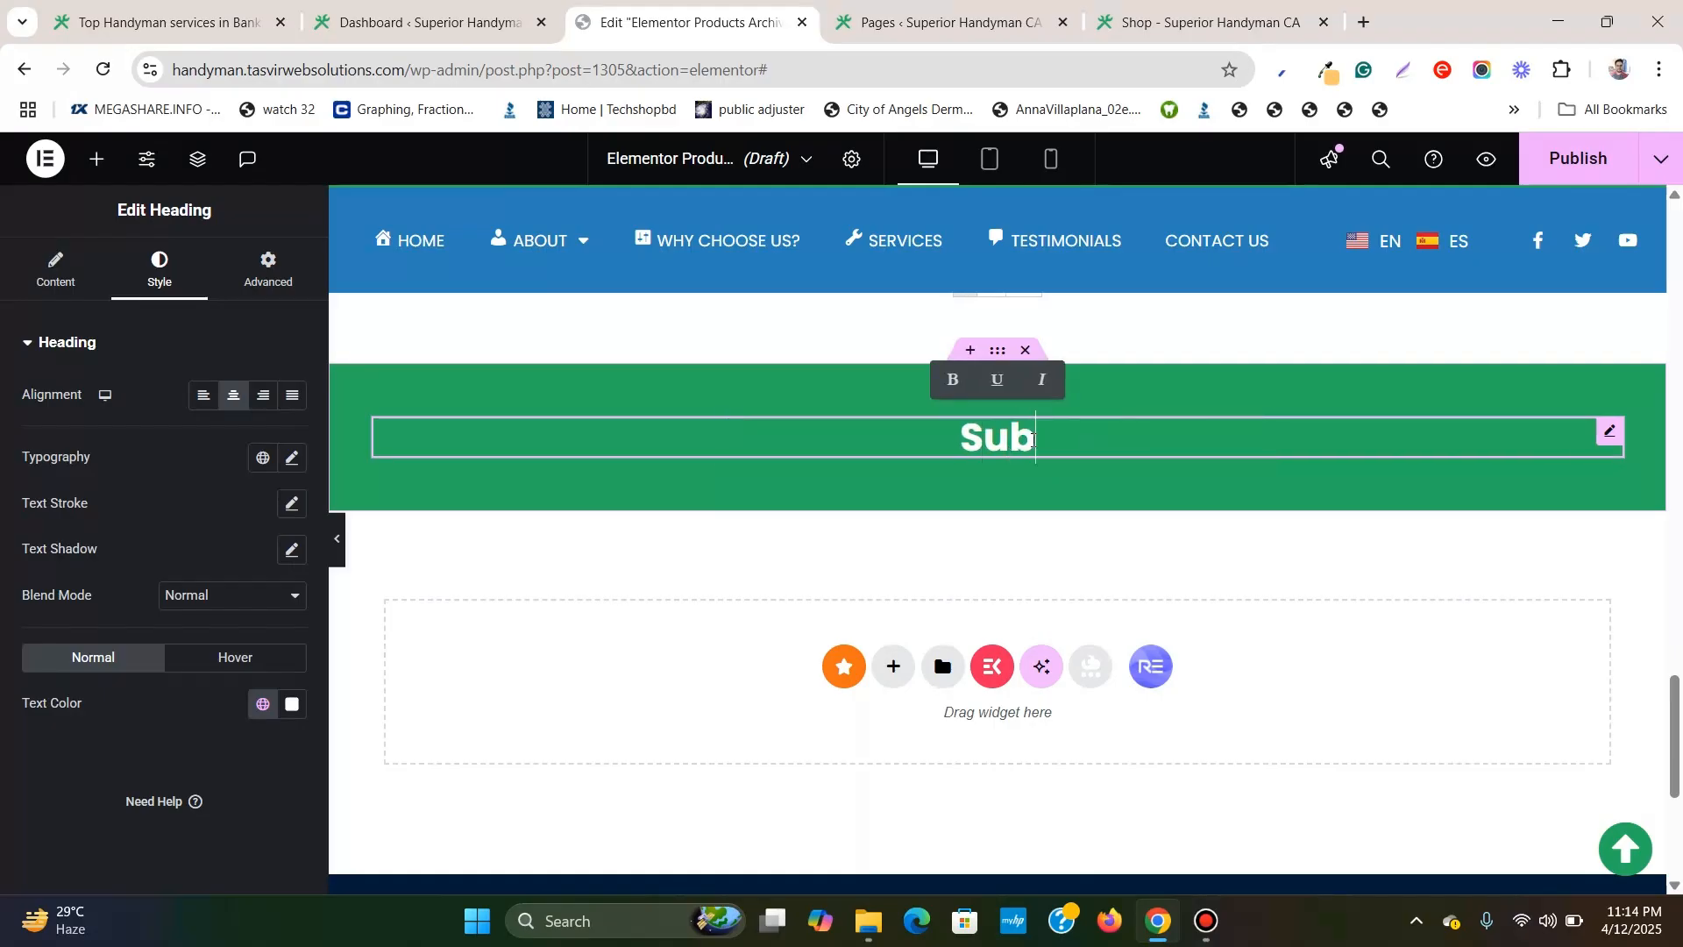
{"action": "type", "text": "d"}
{"action": "key", "text": "BackSpace"}
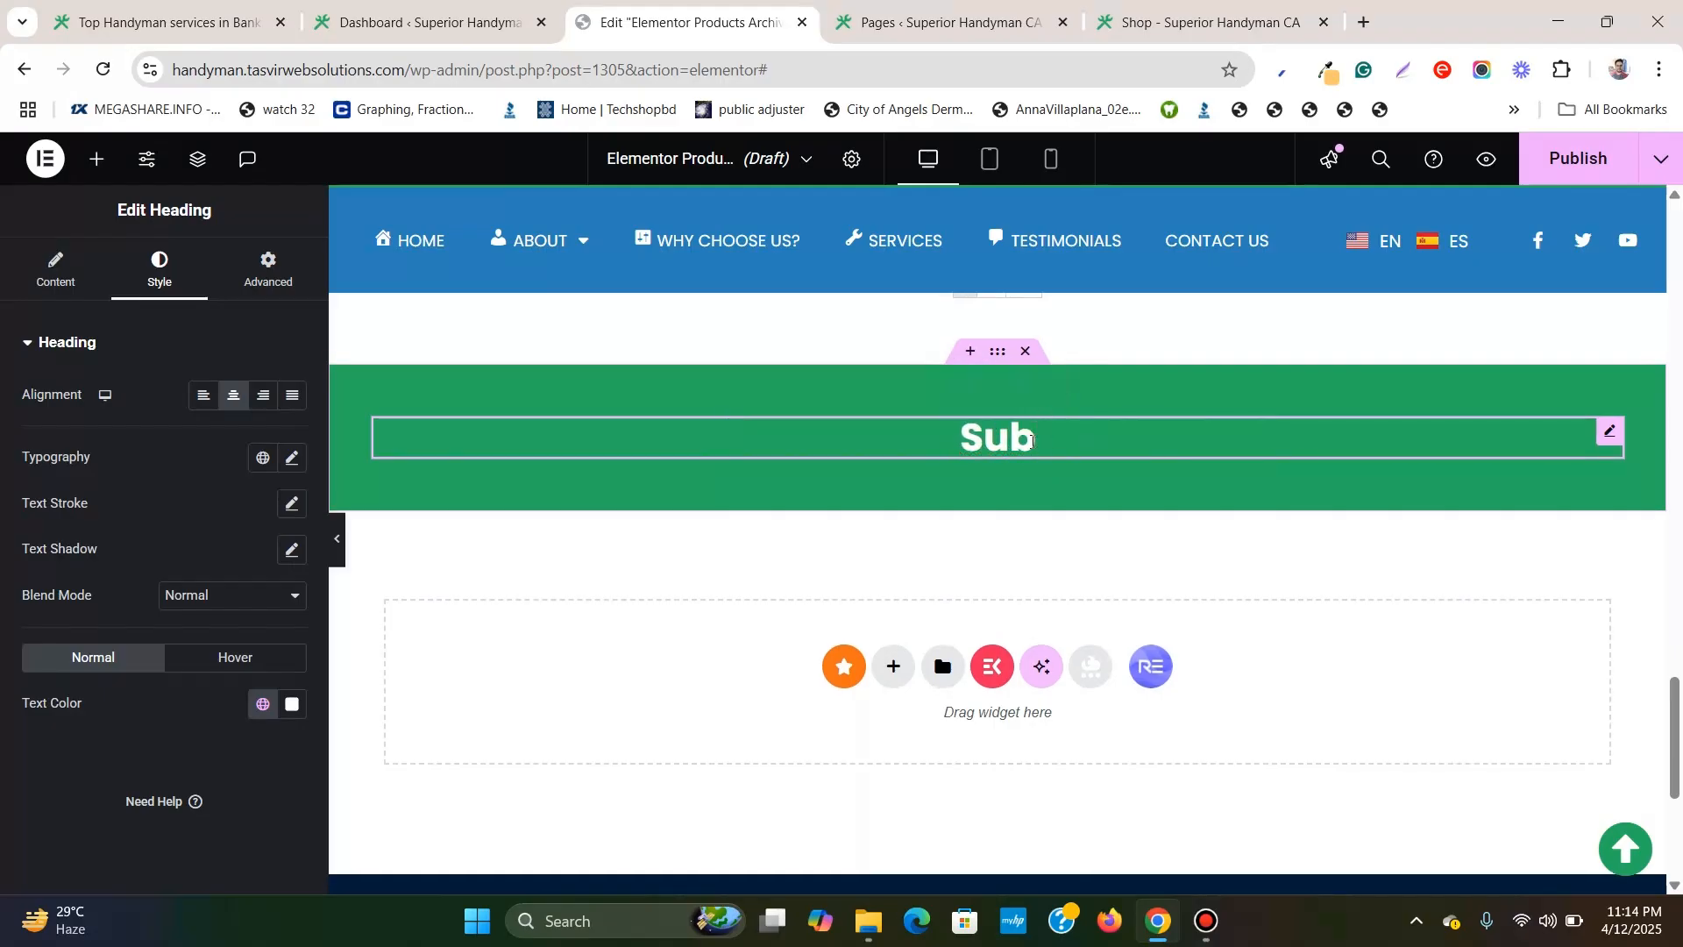
{"action": "type", "text": "scribe"}
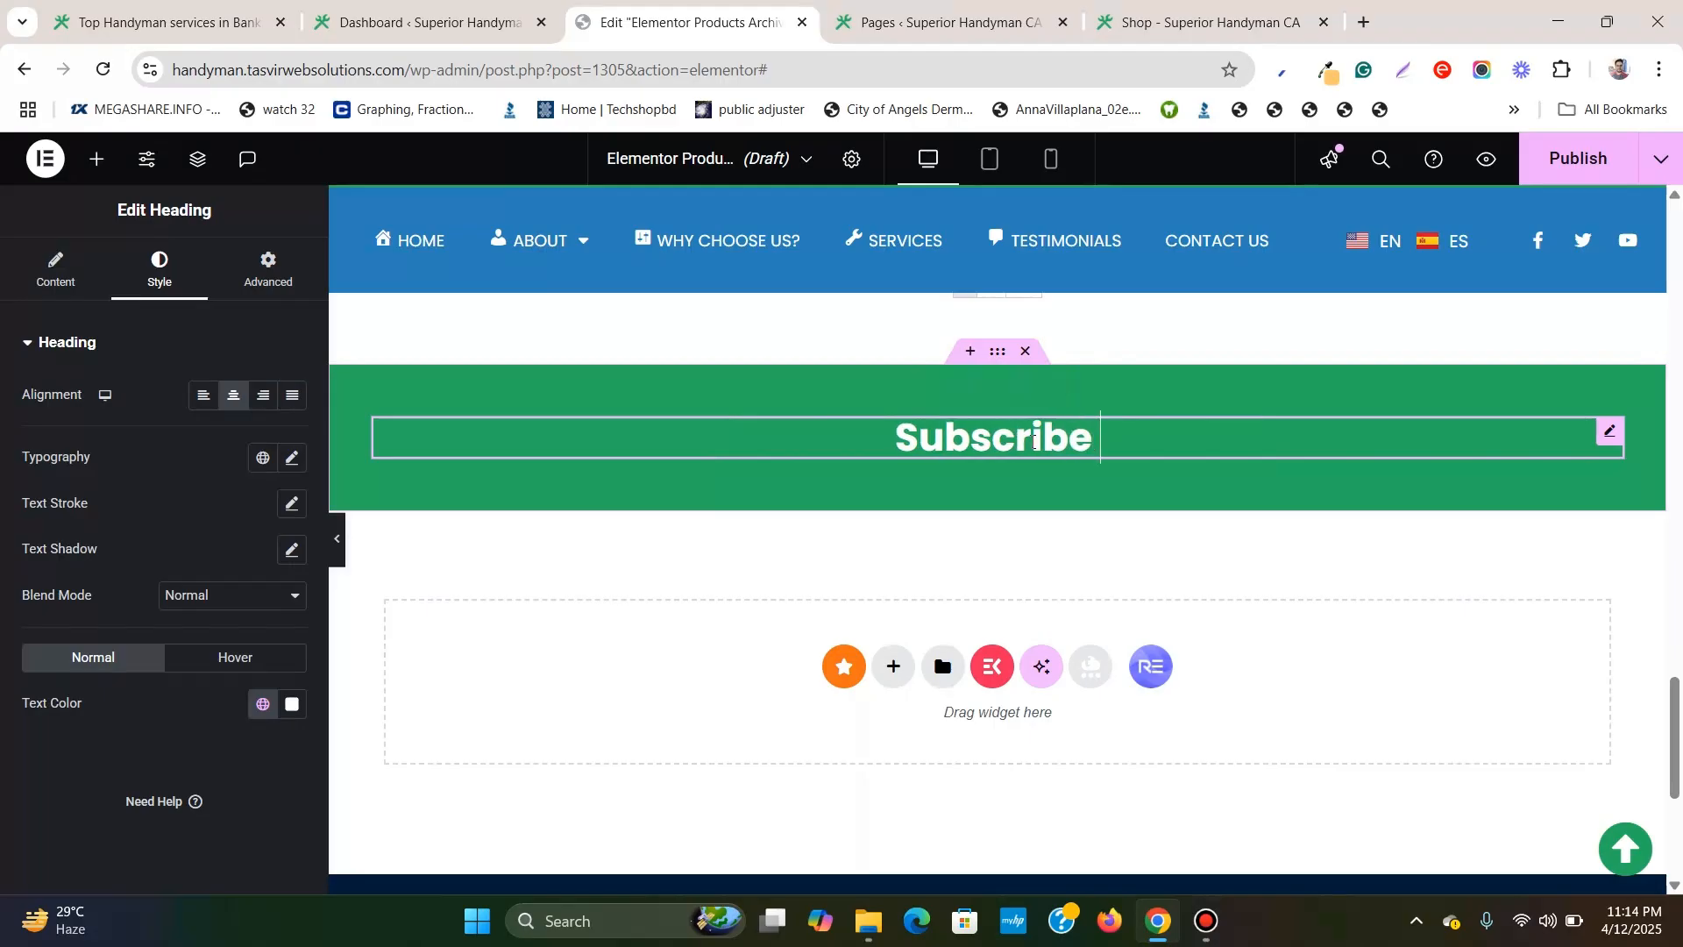
{"action": "type", "text": " to get "}
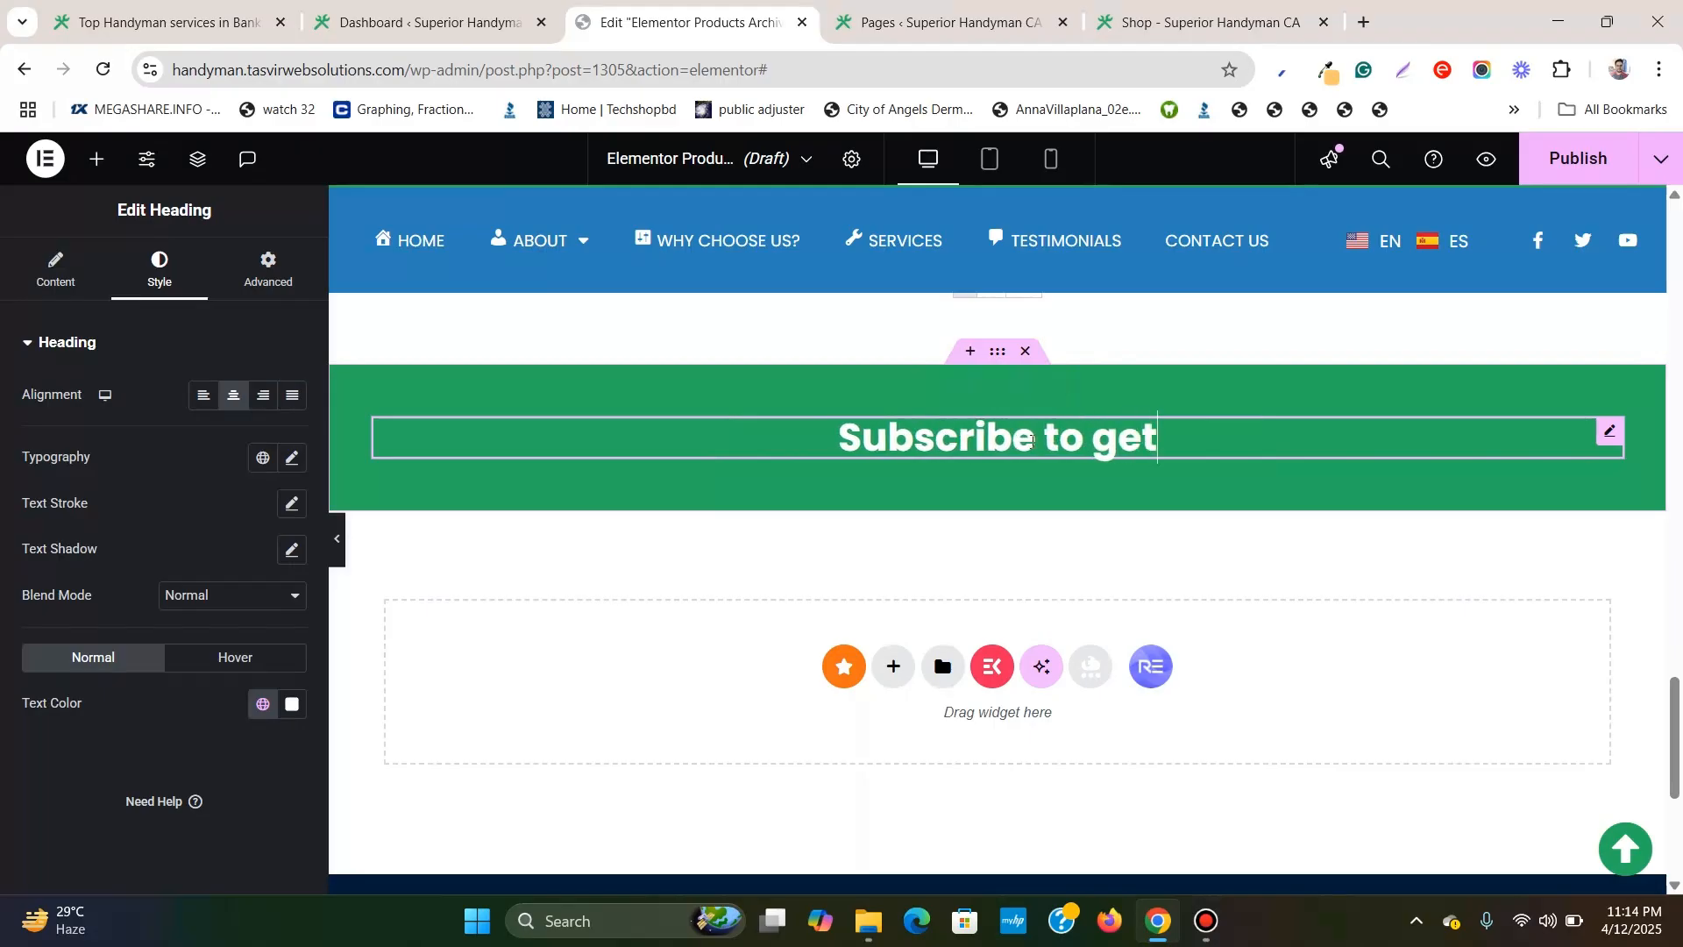
{"action": "type", "text": "lat"}
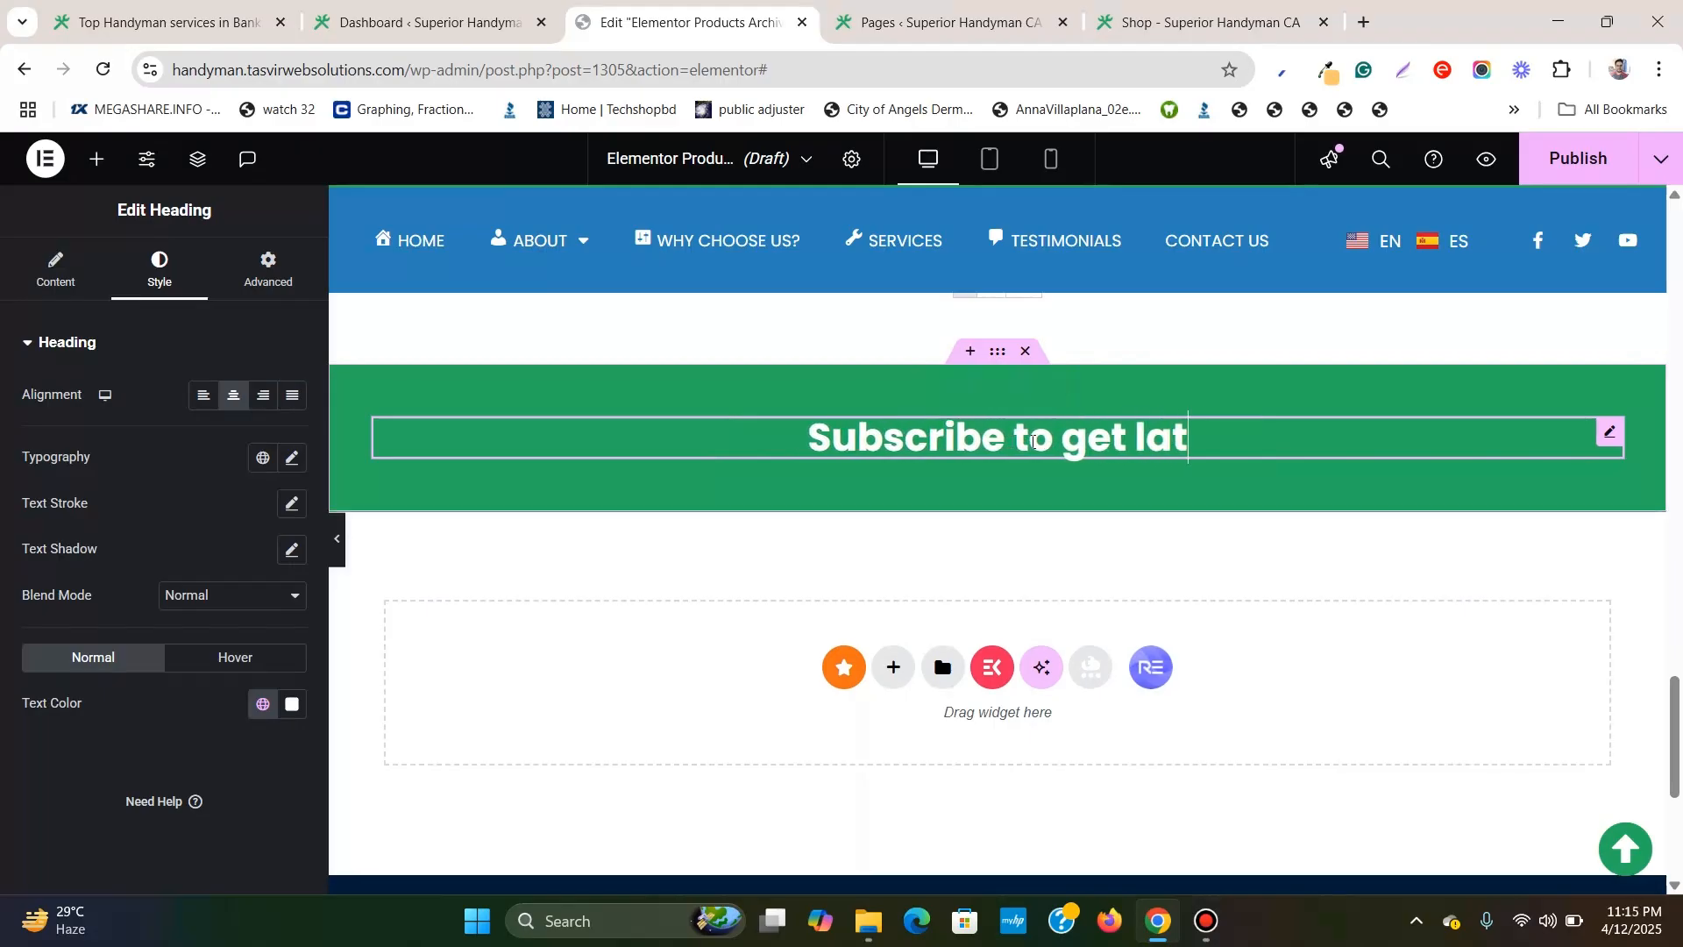
{"action": "type", "text": "est news"}
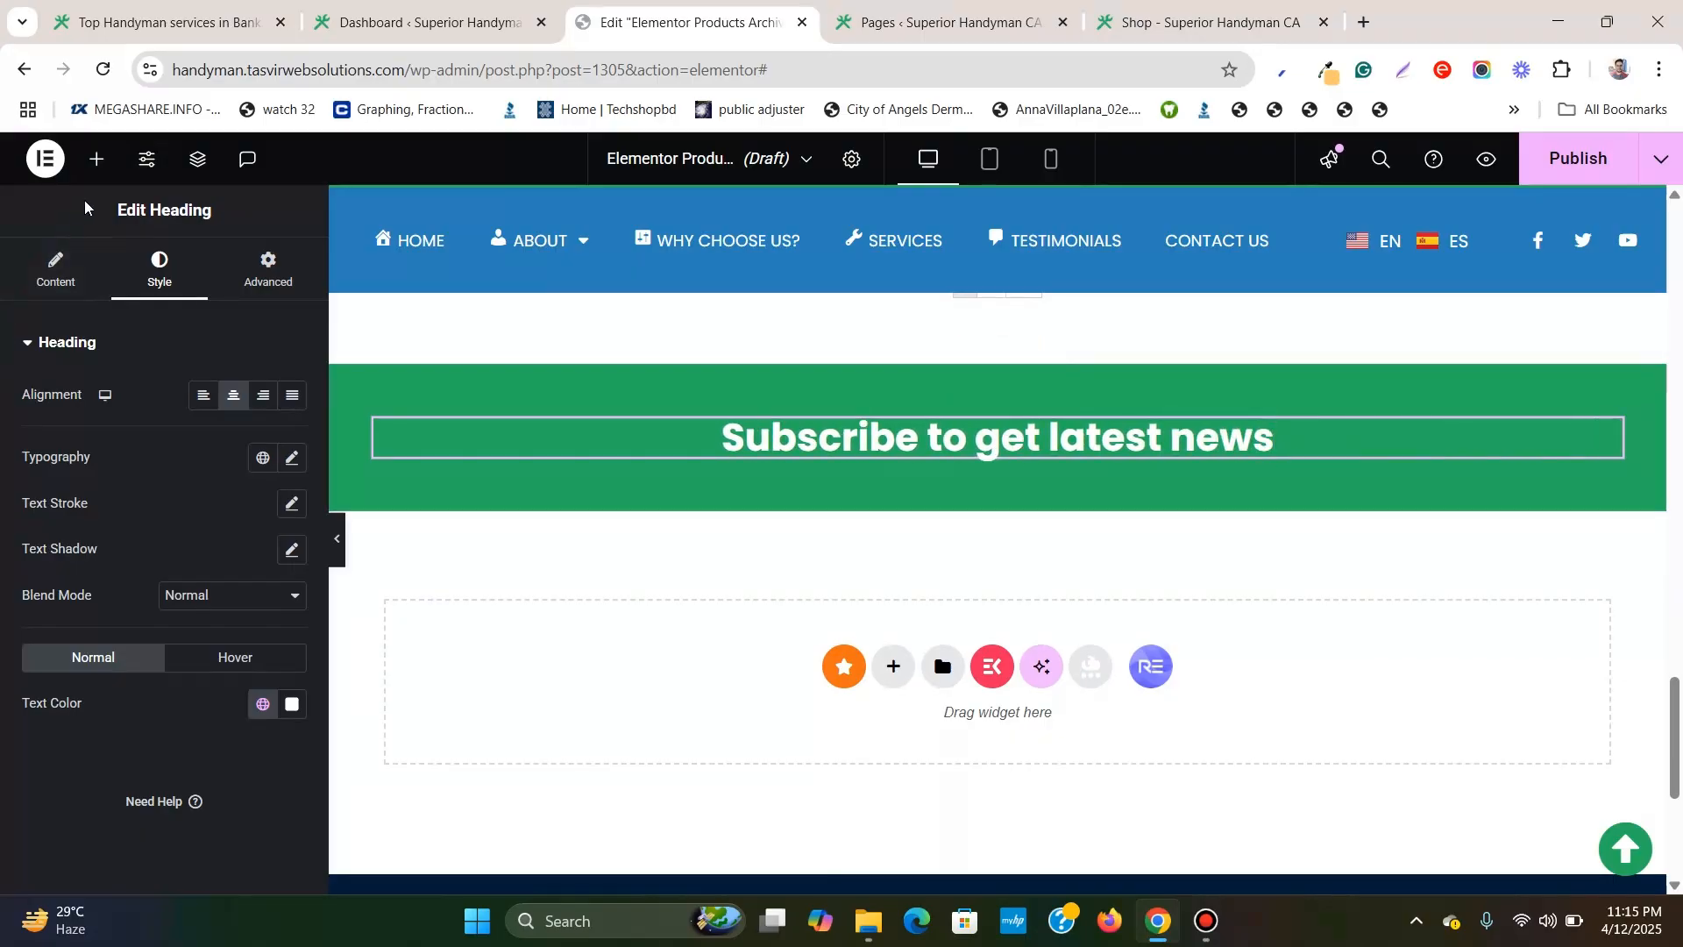
Search the widgets for "form" and look through the available form widgets.
{"action": "left_click", "coordinate": [103, 162]}
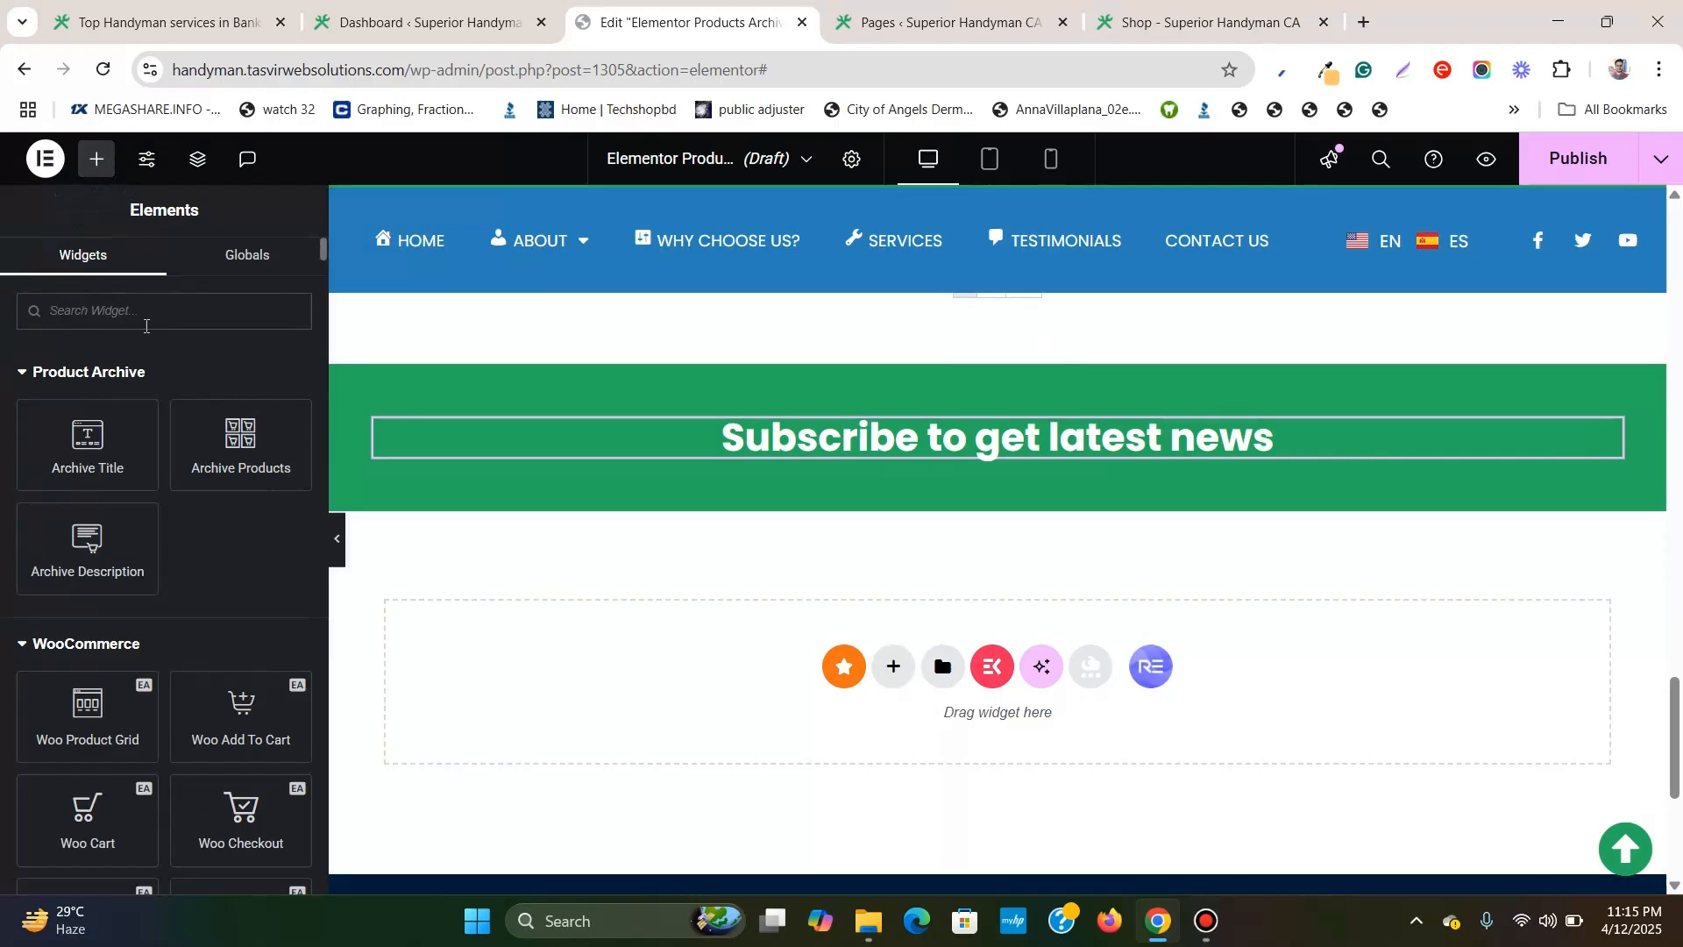
{"action": "type", "text": "form"}
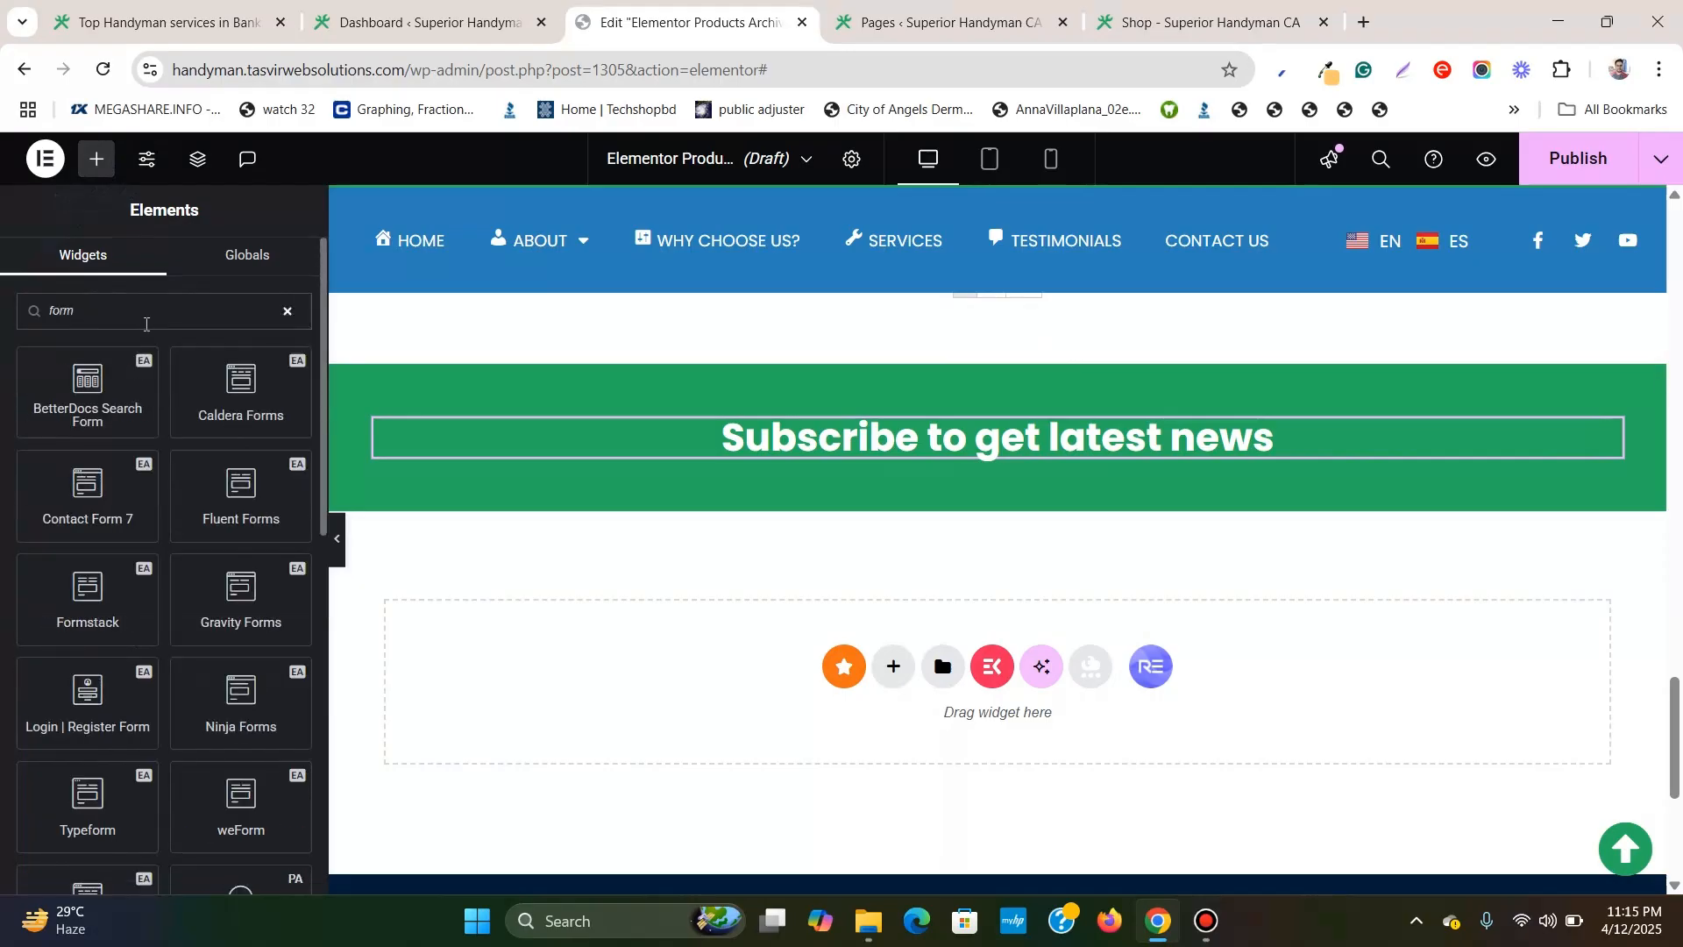
{"action": "scroll", "coordinate": [218, 485], "scroll_direction": "down", "scroll_amount": 5}
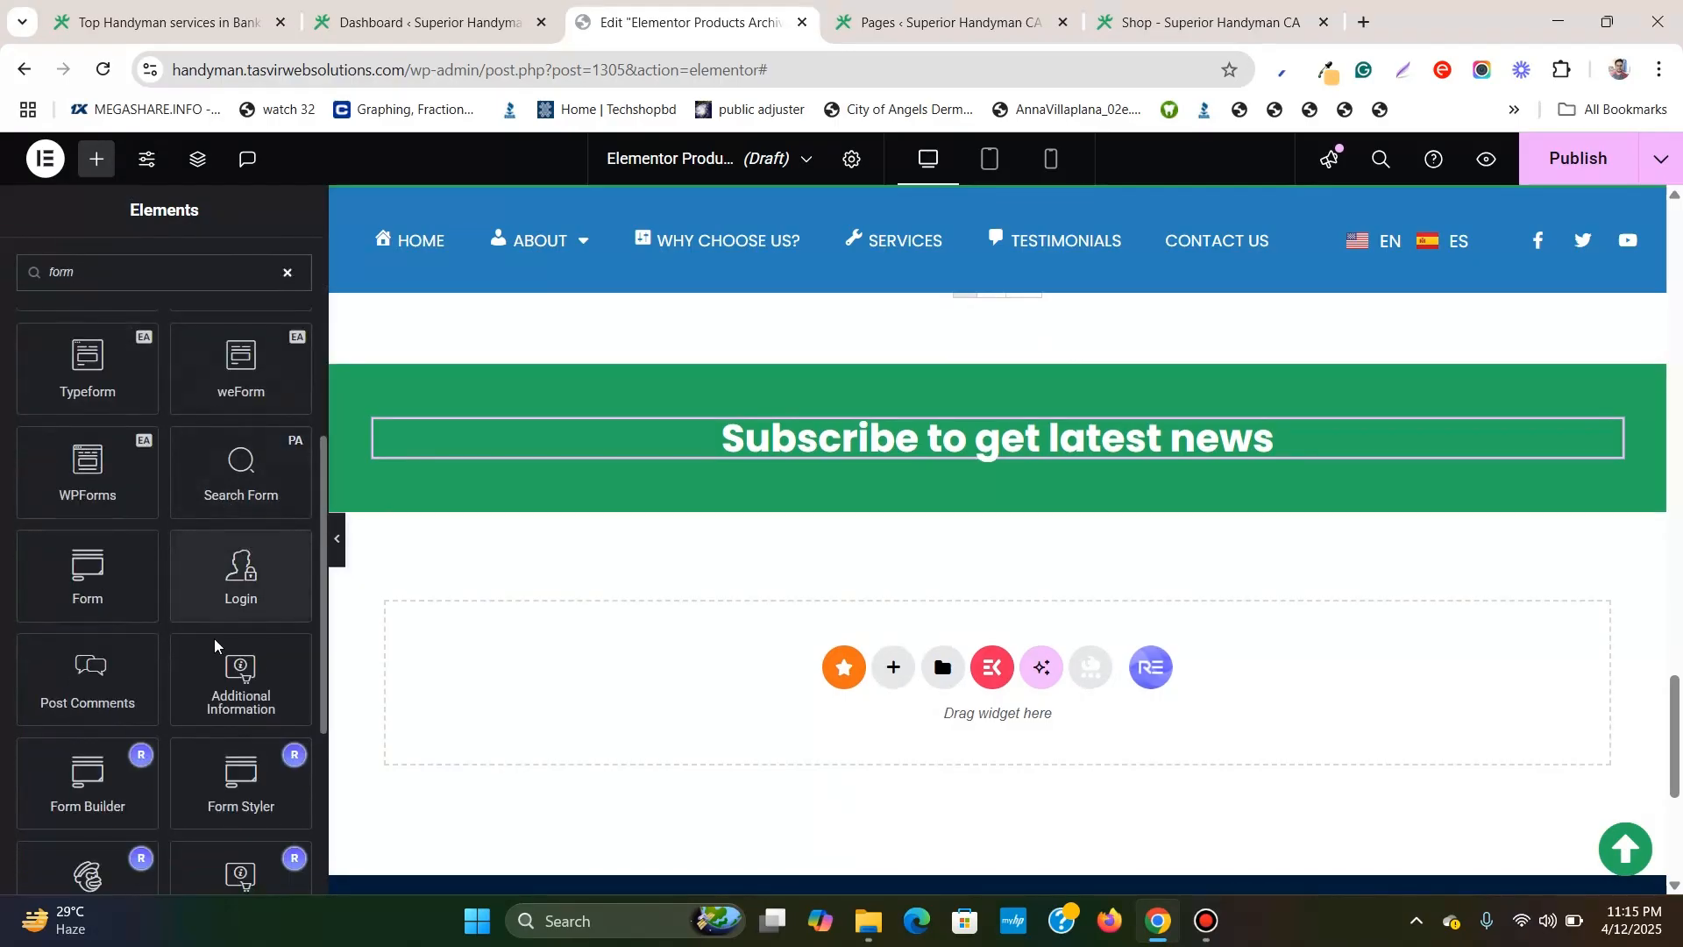
{"action": "scroll", "coordinate": [132, 698], "scroll_direction": "down", "scroll_amount": 4}
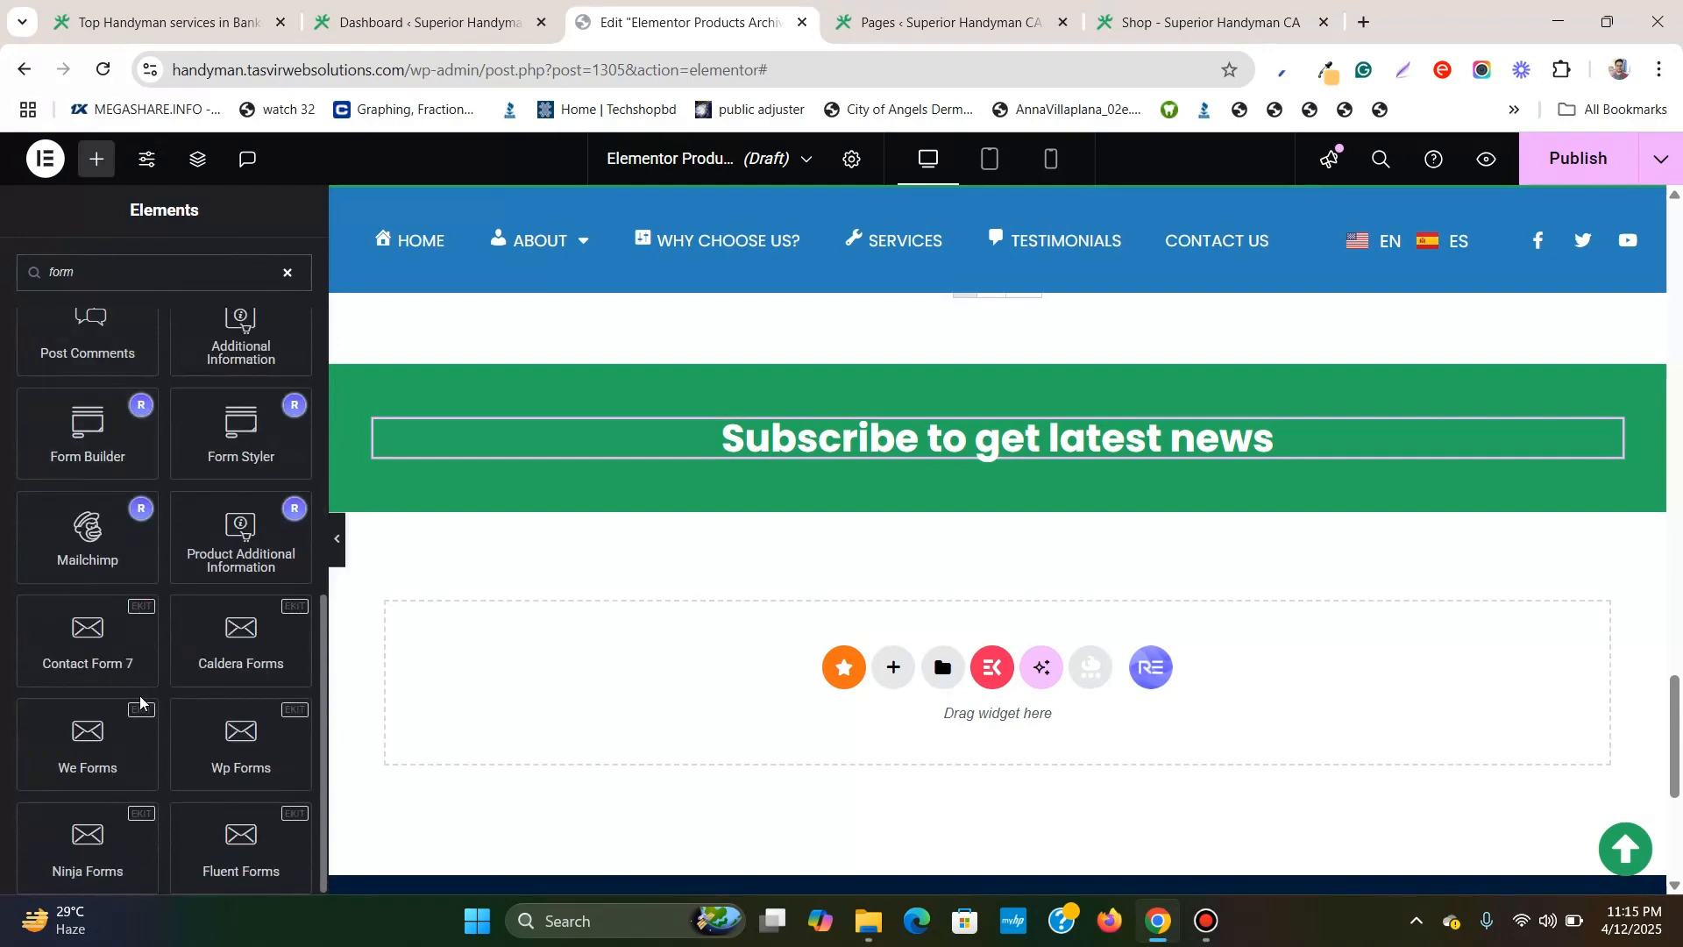
{"action": "scroll", "coordinate": [105, 535], "scroll_direction": "up", "scroll_amount": 8}
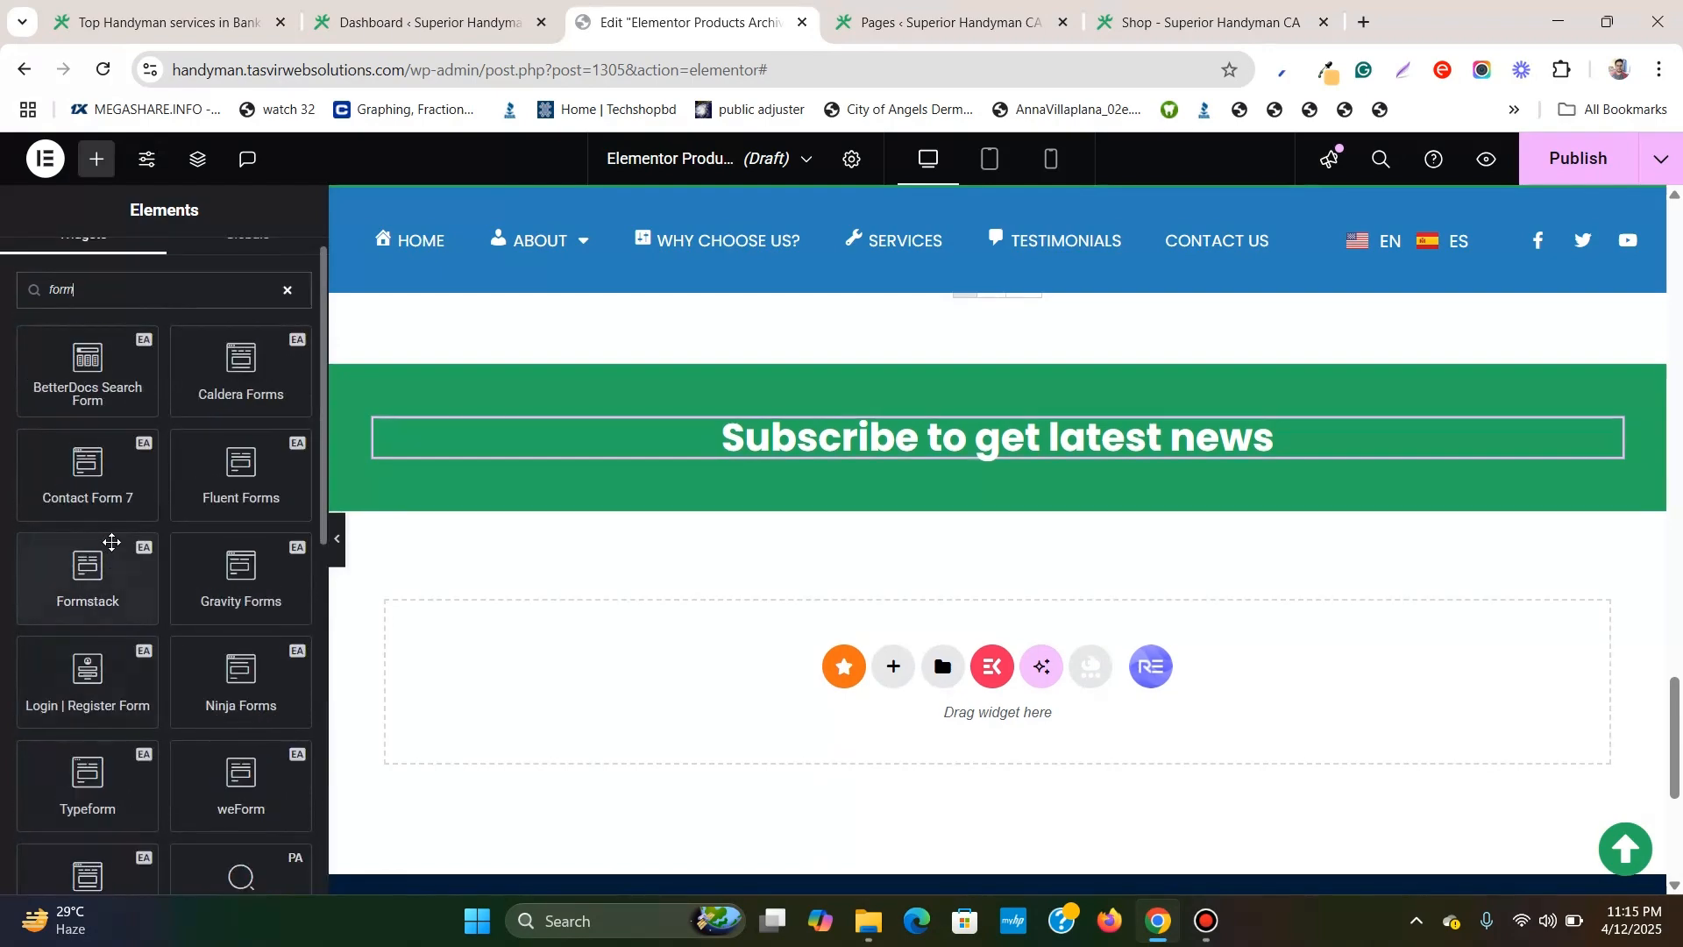